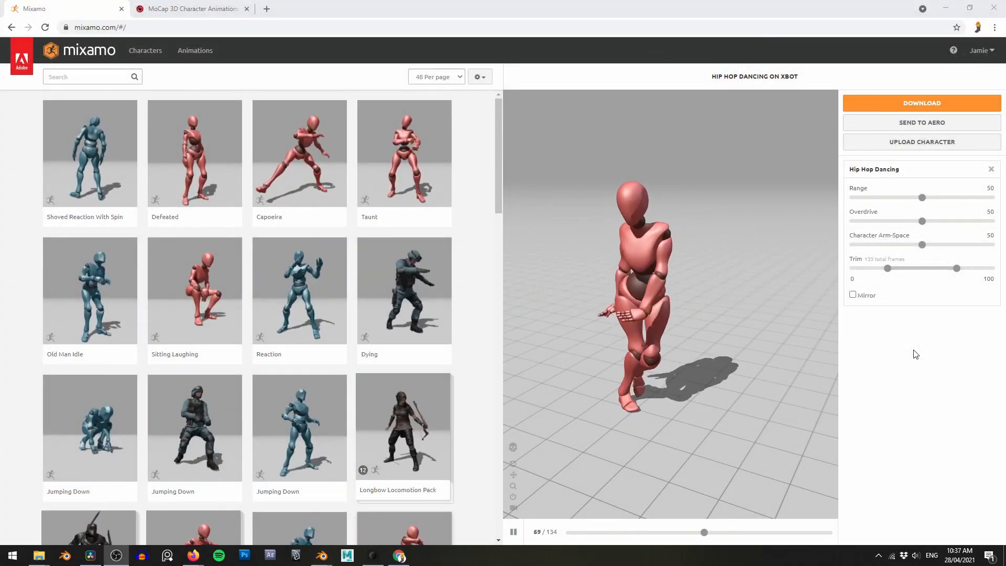
- Download the Hip Hop Dancing animation as FBX Binary with skin at 30 frames per second and no keyframe reduction
click(904, 103)
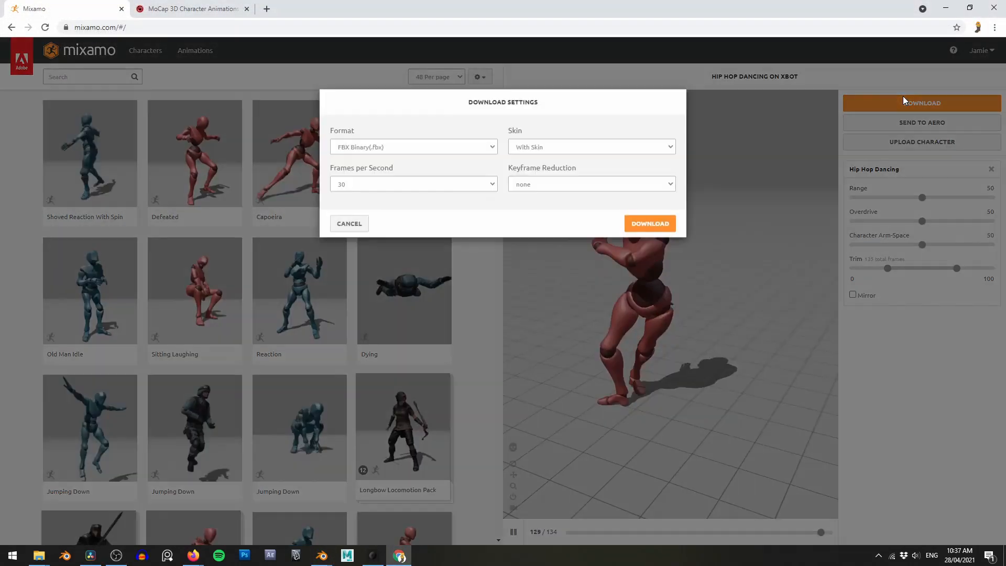
click(645, 225)
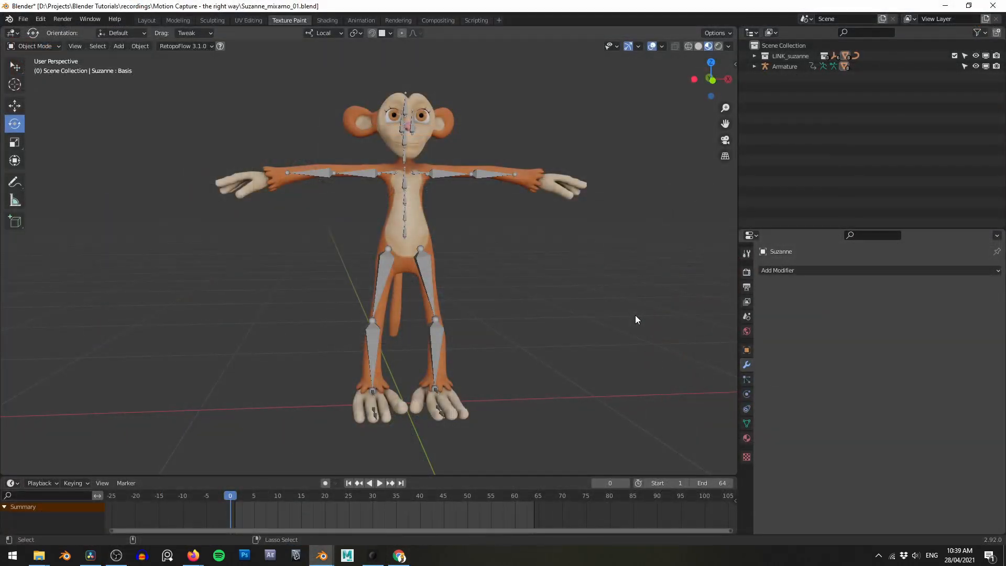
- In Blender, undo the last change to the Suzanne mesh's modifiers and play the armature animation
key(ctrl+z)
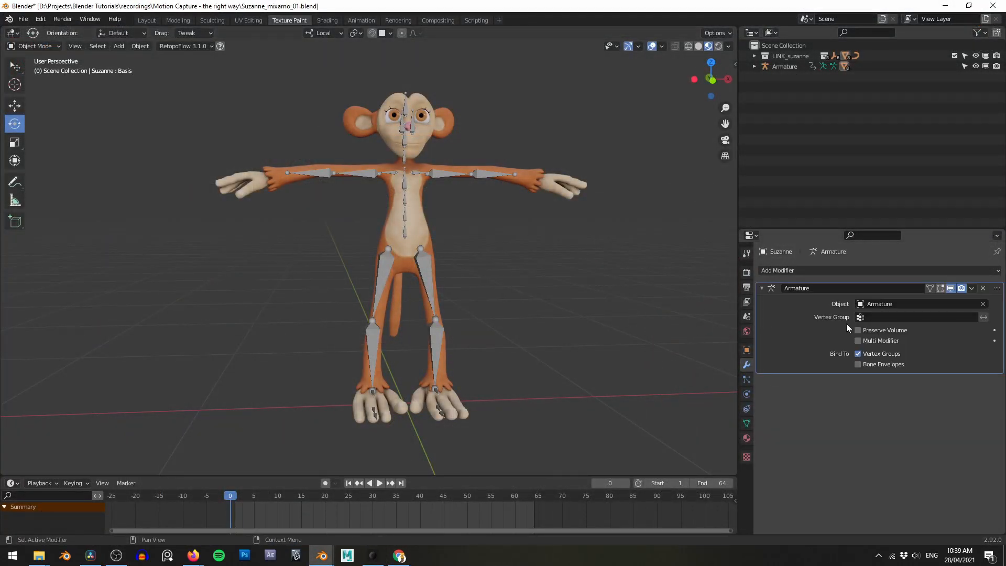
key(space)
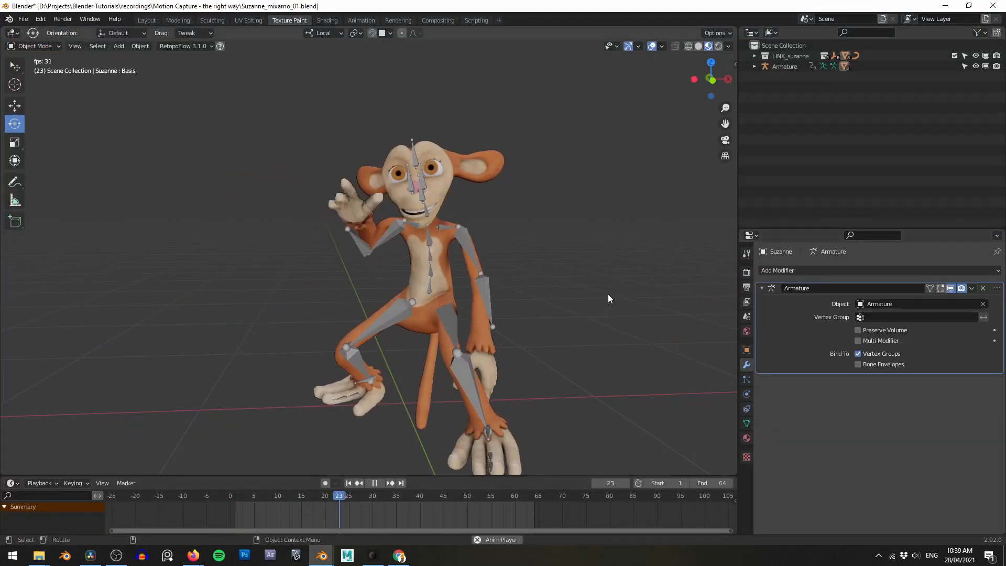
mouse_move(607, 294)
middle_down()
mouse_move(578, 283)
mouse_move(613, 279)
middle_up()
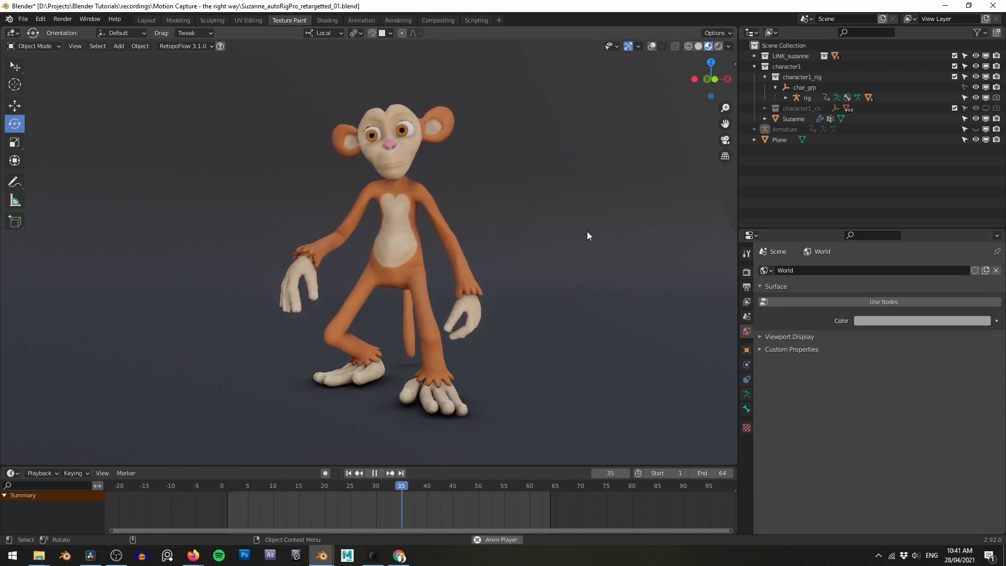
- Stop playback, show the overlays, enter Pose Mode on the retargeted rig and move its root master control up along global Z
key(space)
key(z)
click(584, 178)
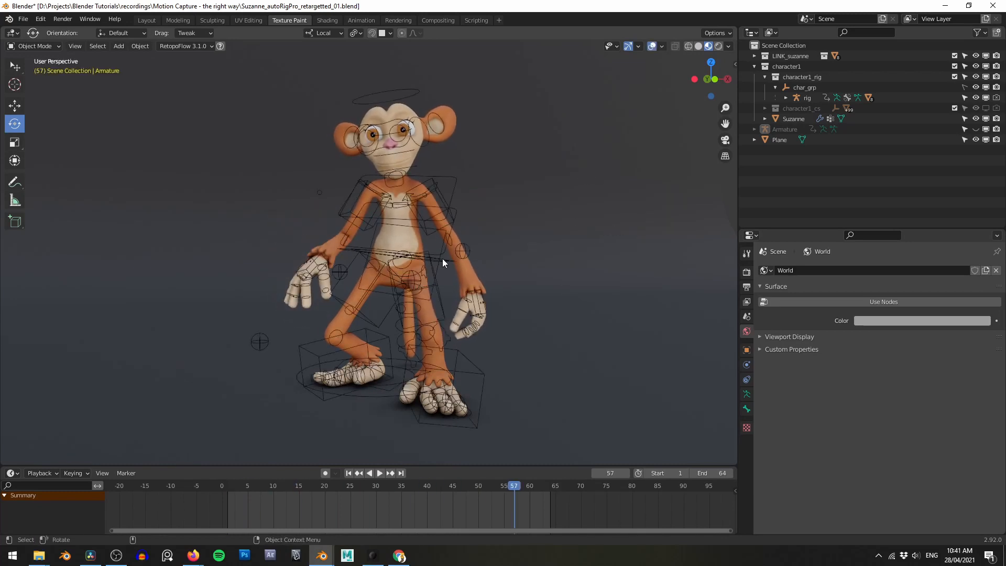
click(449, 261)
key(ctrl+Tab)
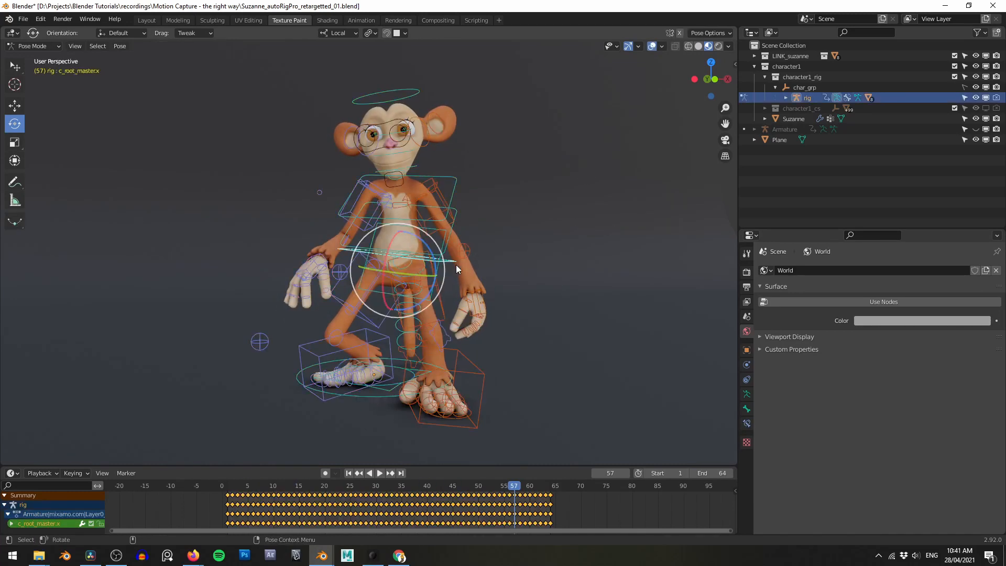
scroll(461, 262, up, 1)
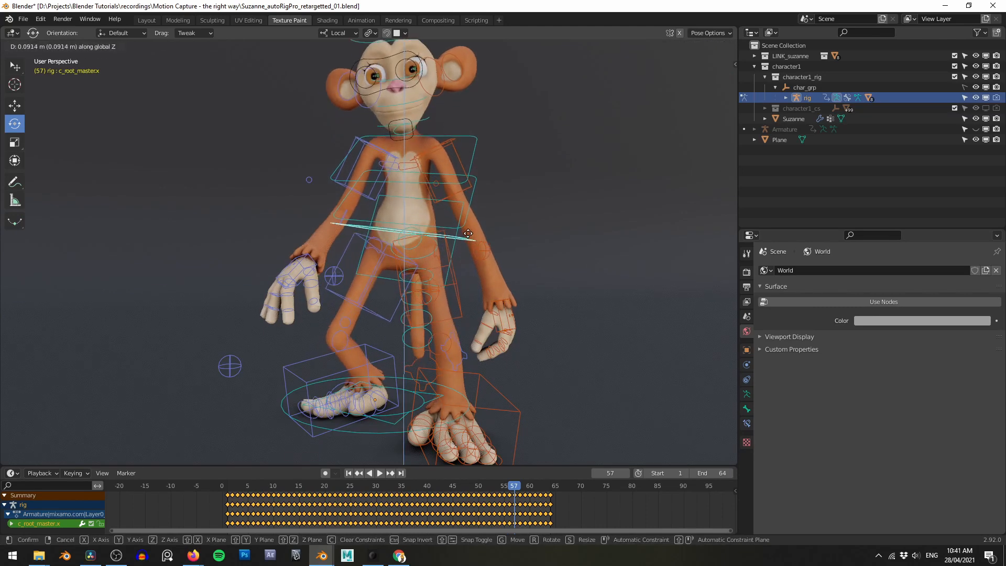
click(623, 270)
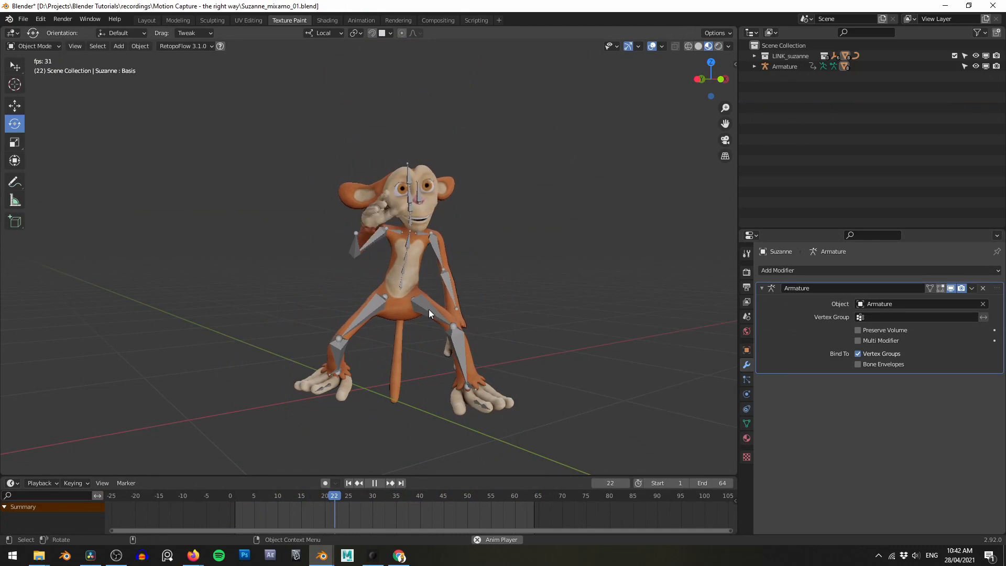
- Stop the Mixamo animation at frame 48 and put the armature into Pose Mode with the Hips bone selected
key(space)
click(428, 310)
key(ctrl+Tab)
click(428, 367)
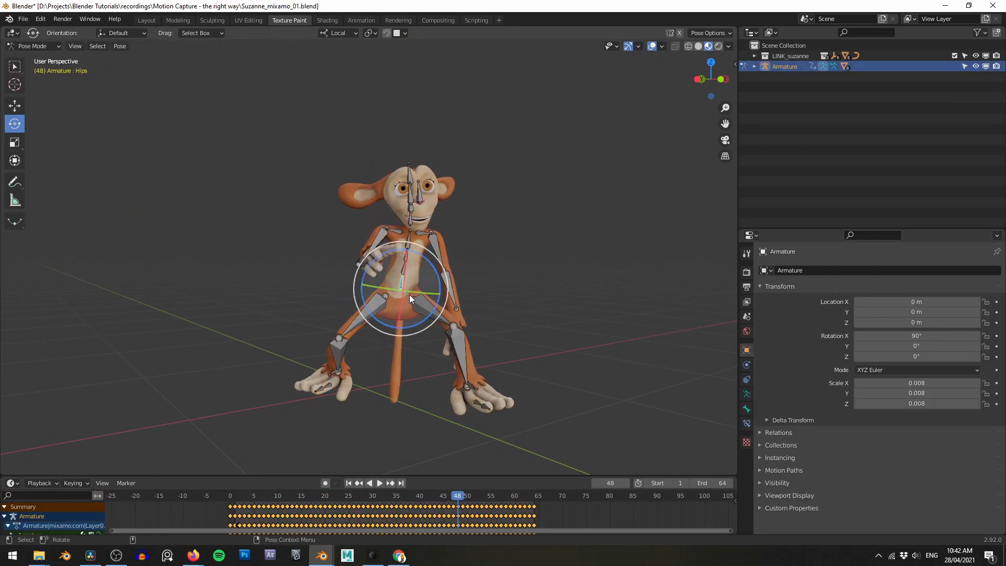
- Try raising the Hips bone by about 0.31 m along global Z
middle_drag(567, 286, 540, 284)
key(g)
key(z)
key(z)
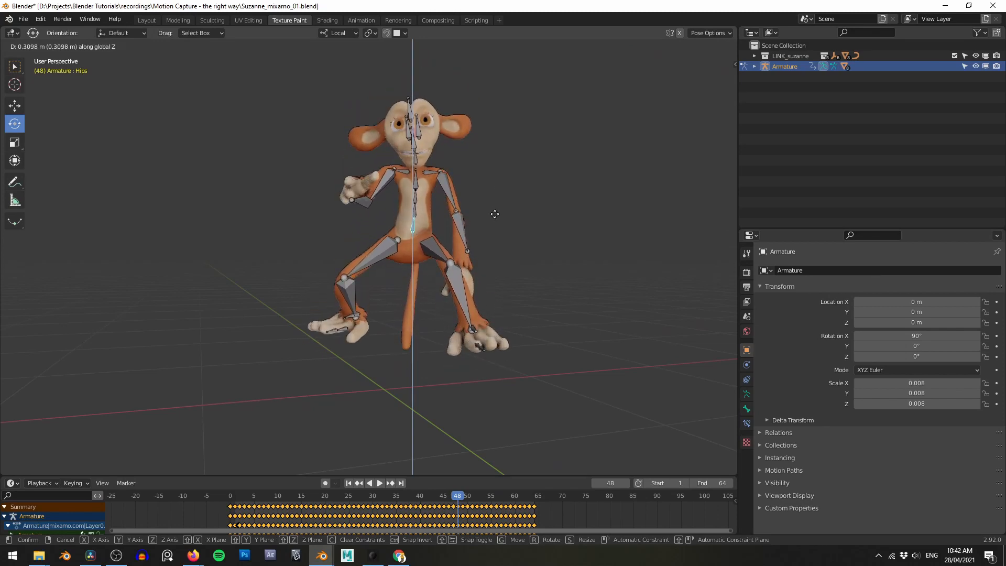
key(Escape)
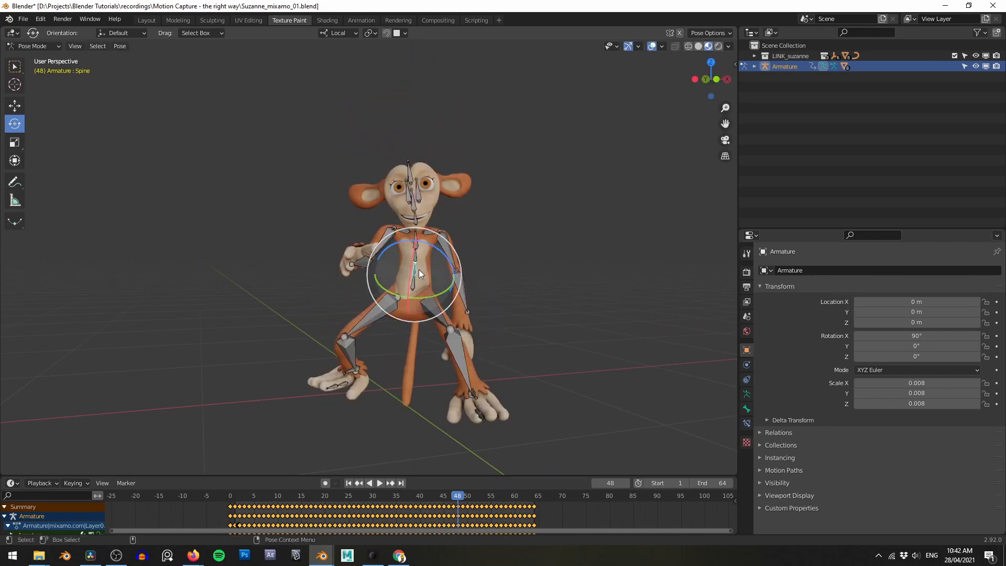
- Try raising the Spine bone by about 0.21 m along global Z
key(g)
key(z)
key(z)
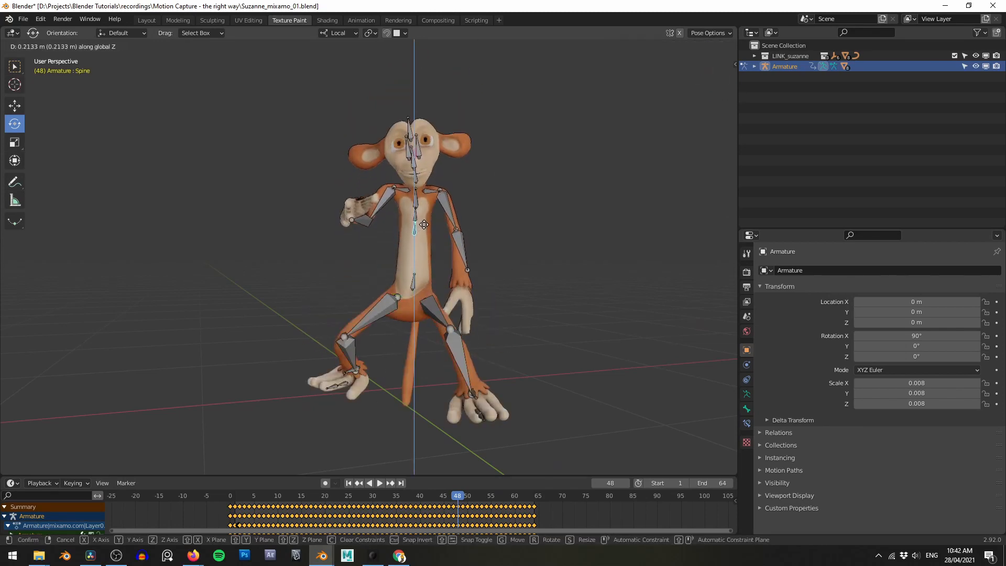
key(Escape)
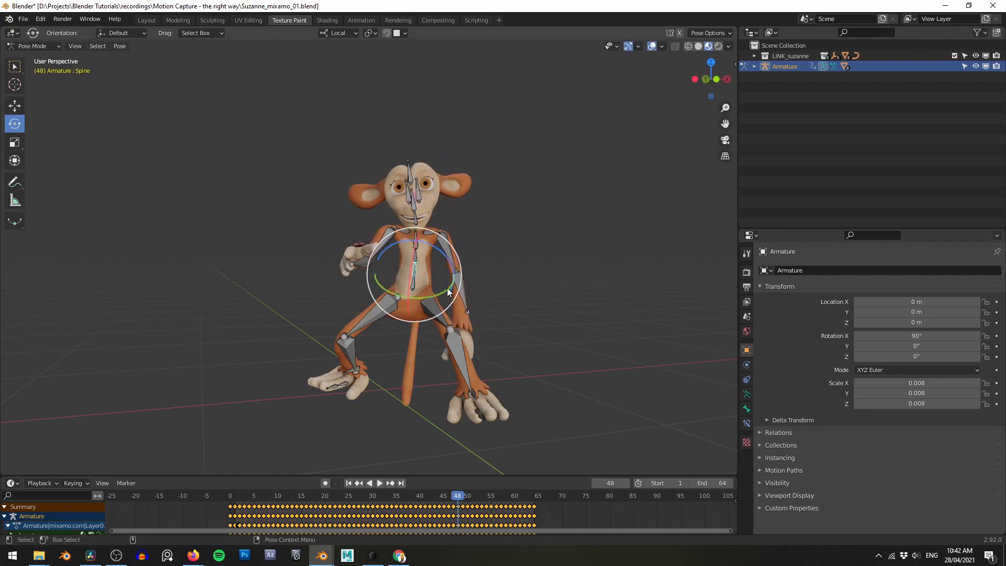
- Select the Hips bone and raise the whole character along global Z
click(418, 287)
key(g)
key(z)
key(z)
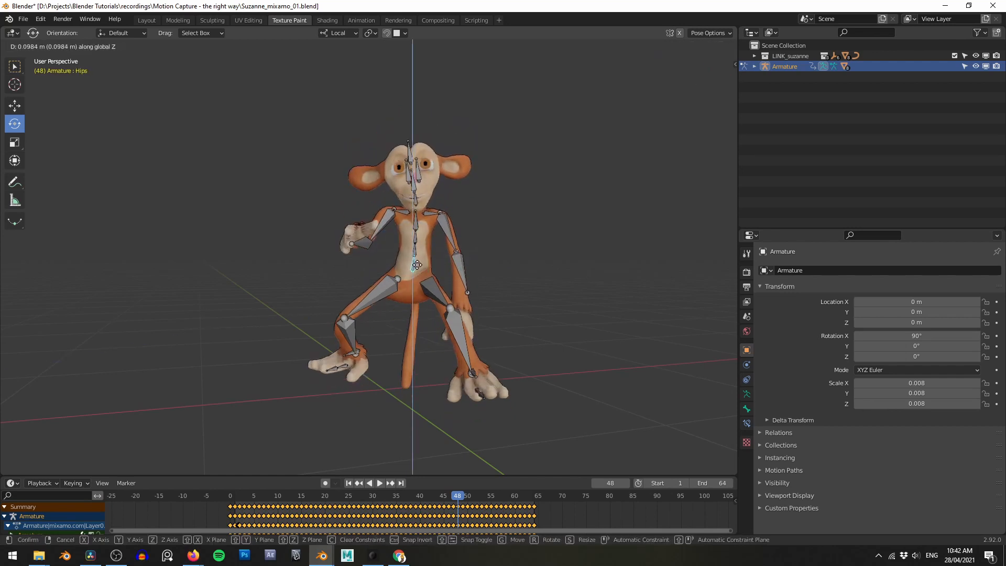
click(418, 228)
- Straighten the left leg by rotating its upper leg bone down and its lower leg bone -39° about local X
click(443, 251)
middle_drag(463, 254, 586, 257)
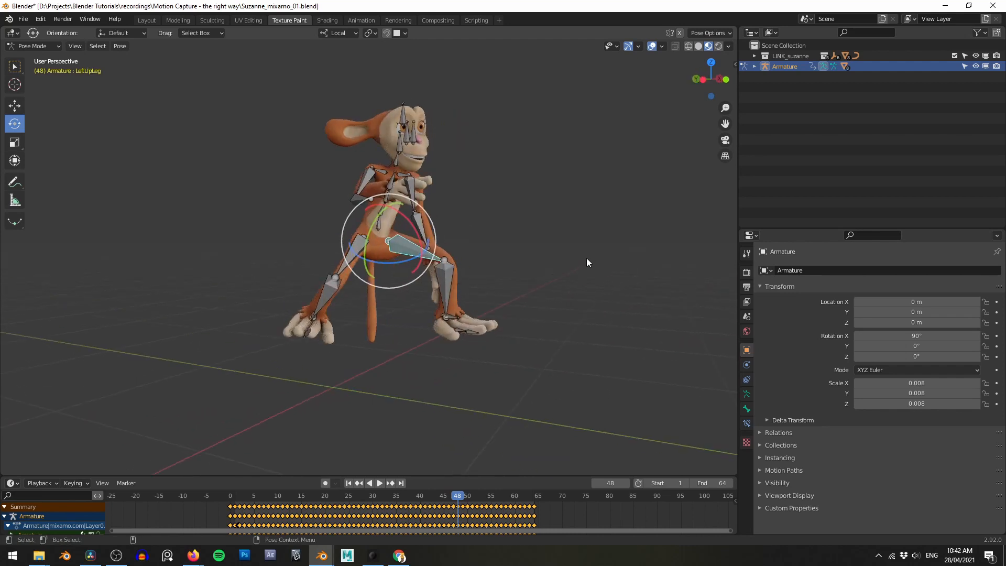
scroll(545, 247, up, 2)
drag(429, 226, 438, 256)
click(451, 324)
alt+drag(461, 317, 549, 301)
middle_drag(549, 304, 458, 303)
drag(458, 303, 467, 266)
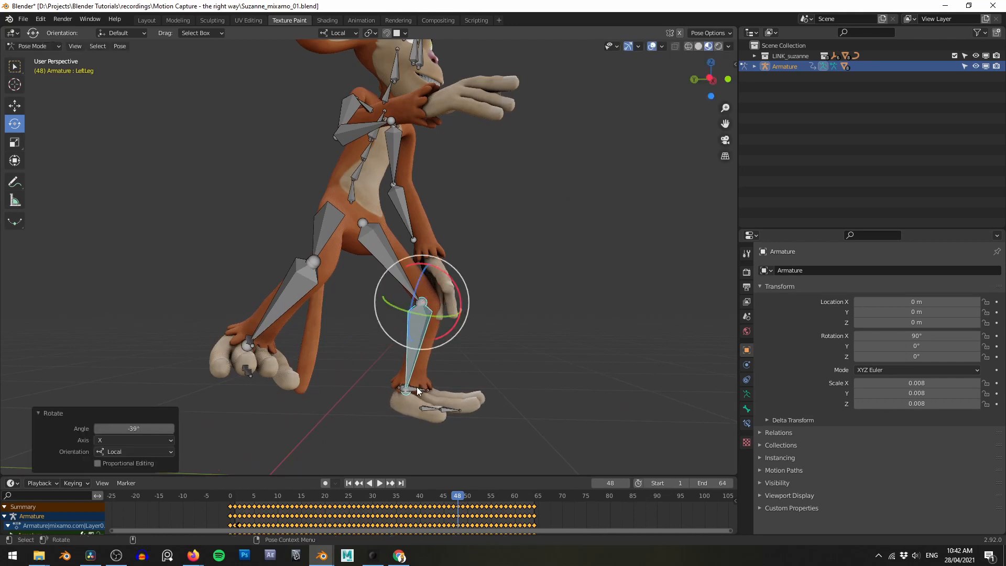
- Rotate the left foot bone to level the foot with the ground
middle_drag(416, 387, 380, 352)
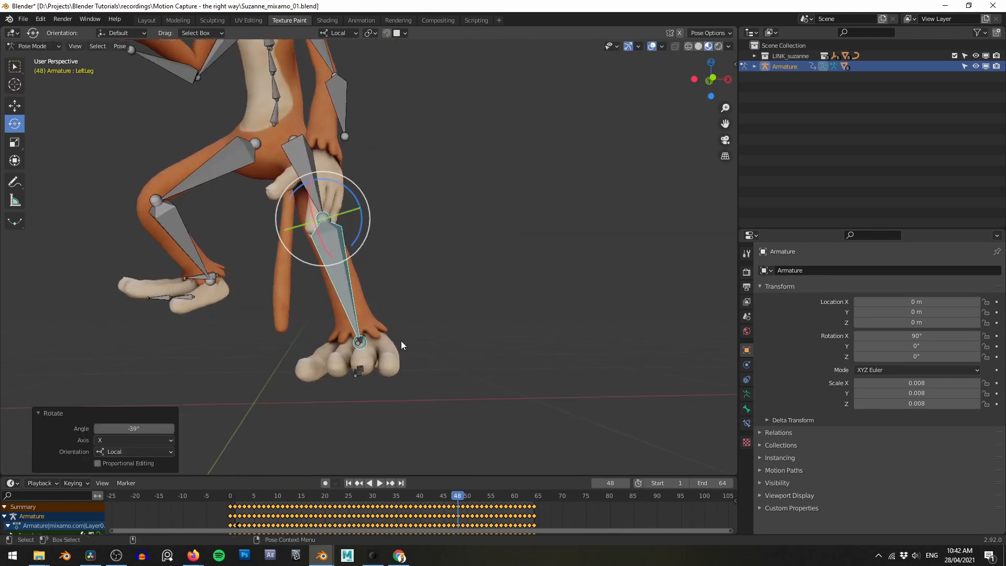
click(401, 345)
drag(396, 320, 397, 322)
- Straighten the right leg by rotating its upper leg bone down and its lower leg bone -39° about local X
click(230, 250)
alt+middle_drag(188, 231, 380, 290)
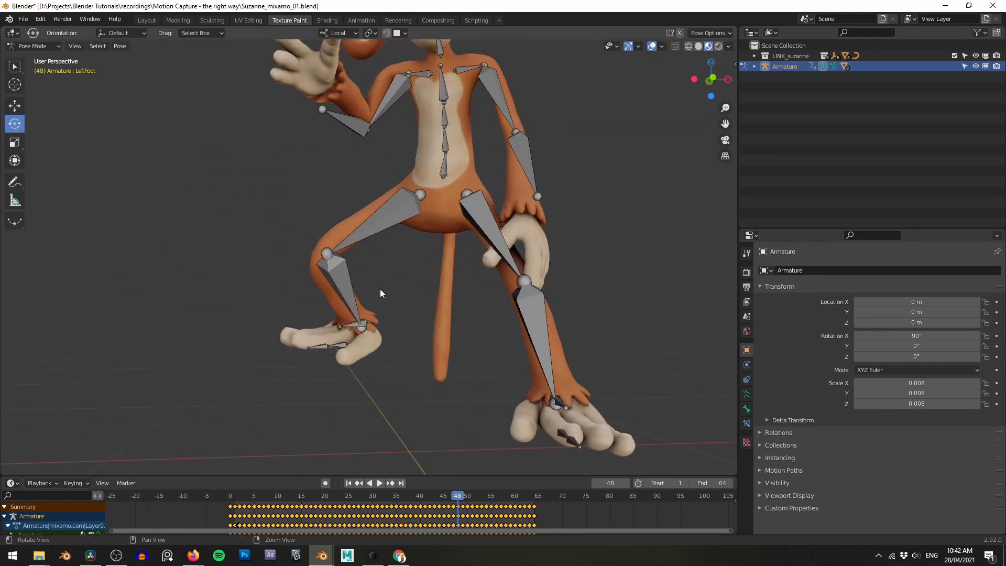
alt+drag(425, 341, 554, 331)
alt+right_drag(555, 331, 479, 301)
drag(360, 233, 415, 243)
click(344, 287)
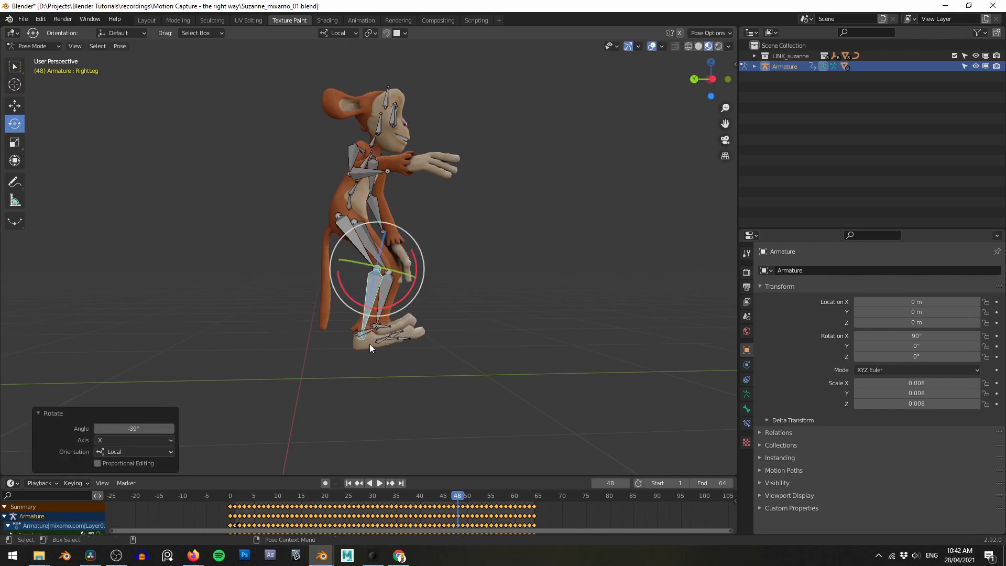
- Rotate the right foot bone to level the foot with the ground
click(367, 329)
drag(389, 304, 390, 314)
- Lower the Hips bone by about 0.115 m along global Z to bring the feet back to the ground
middle_drag(390, 314, 366, 231)
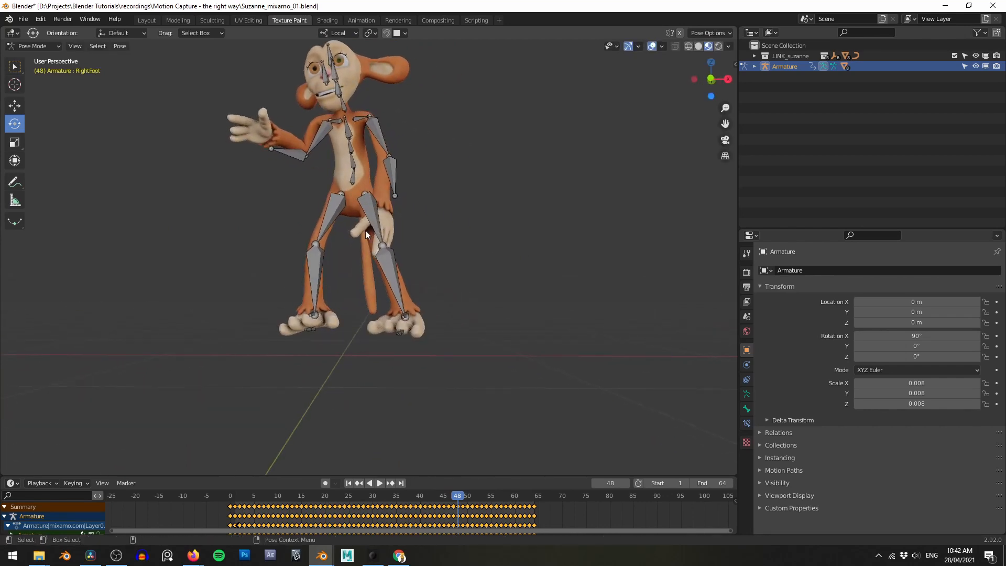
click(347, 181)
key(g)
key(z)
click(345, 205)
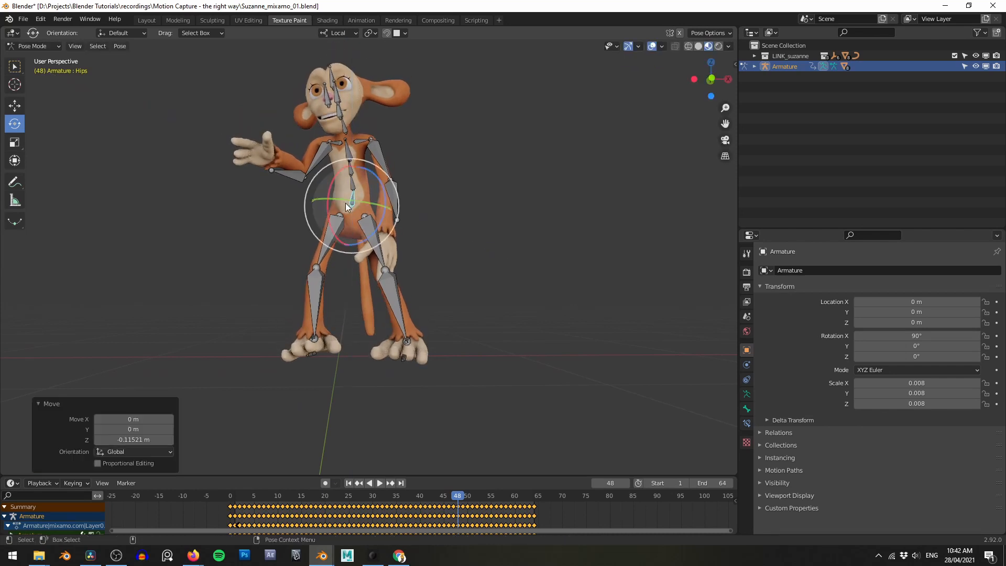
- Advance frame by frame from frame 48 to 61 and check whether the manual pose carries over
middle_drag(435, 203, 449, 227)
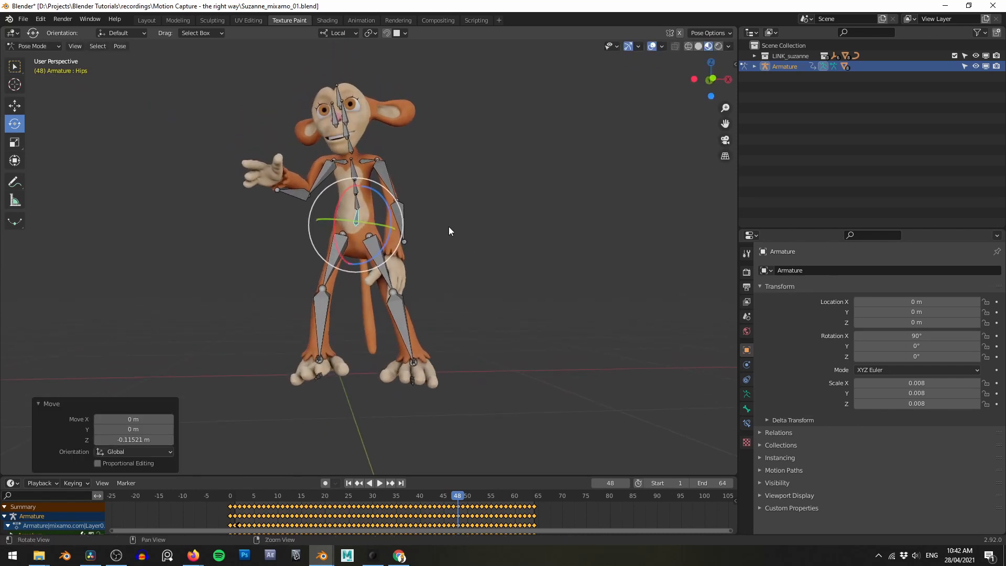
key(Right)
key(Right)
key(Right)
key(Right)
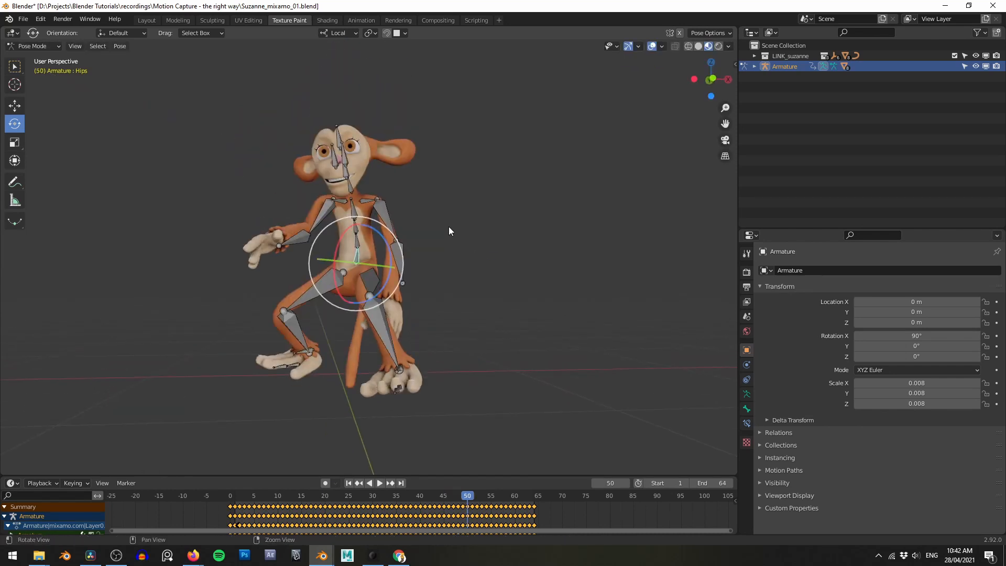
key(Right)
key(Right)
key(Right)
key(Right)
key(Right)
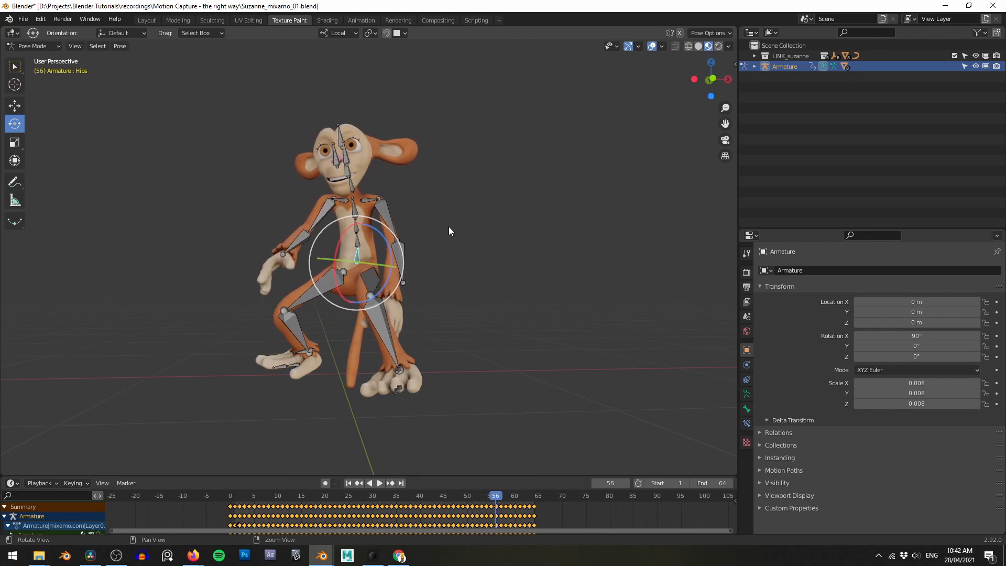
key(Right)
key(Right)
key(Right)
key(Right)
key(Right)
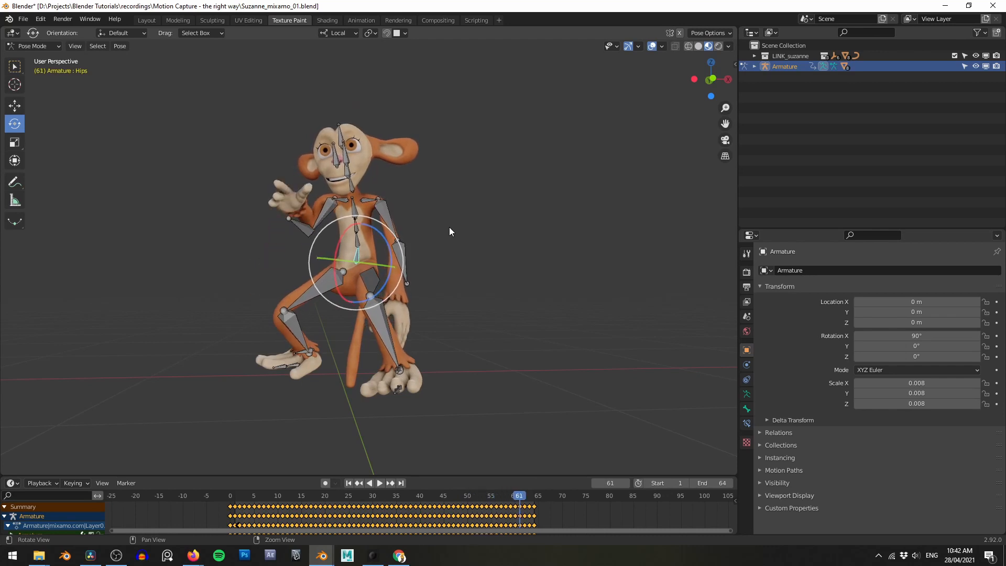
click(509, 235)
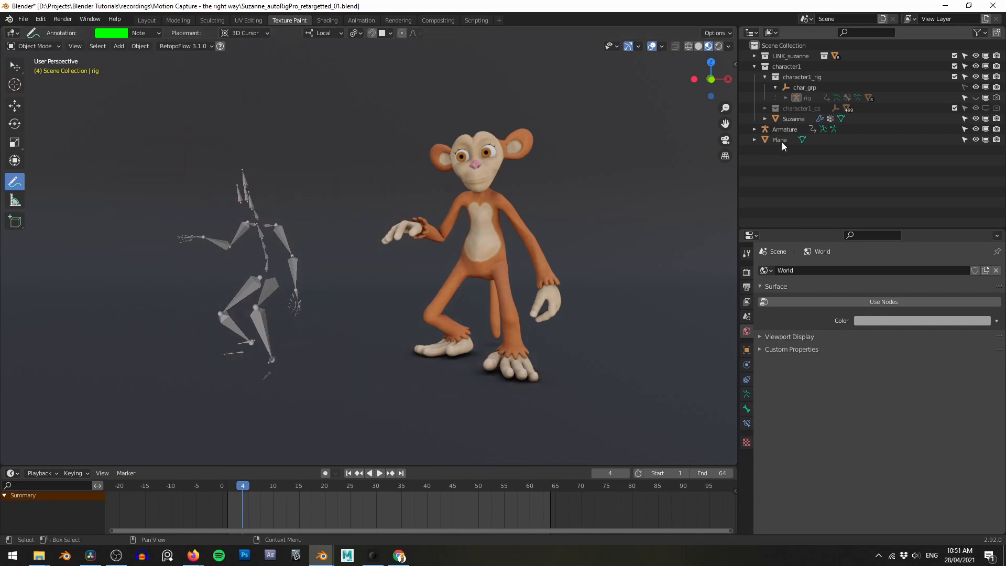
- Unhide the rig of character1 in the retargeted scene
click(975, 98)
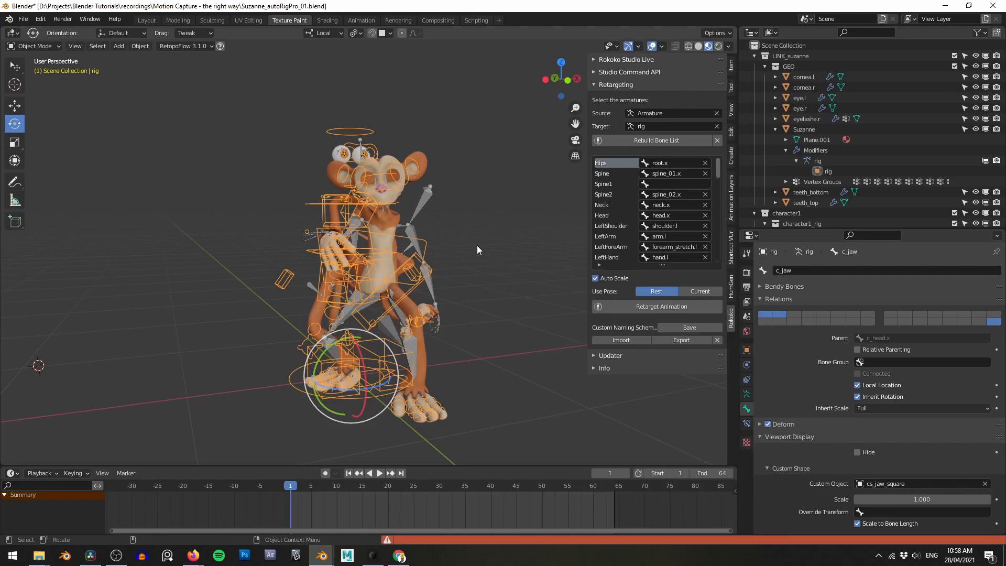
- Hide the viewport overlays and play the Rokoko retargeting file's animation to examine the character's deformation
key(z)
click(473, 212)
key(space)
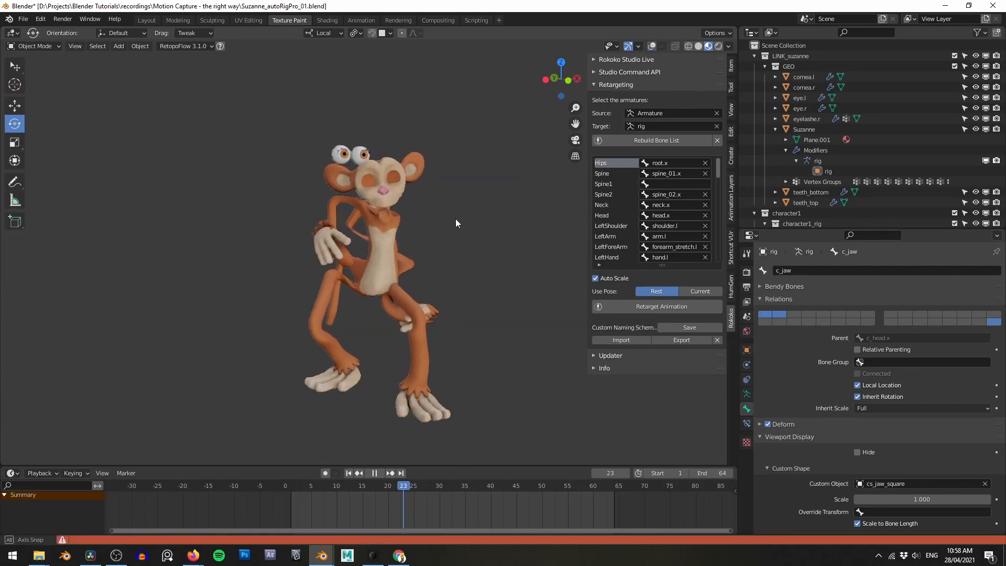
mouse_move(489, 216)
middle_down()
mouse_move(540, 212)
mouse_move(491, 213)
middle_up()
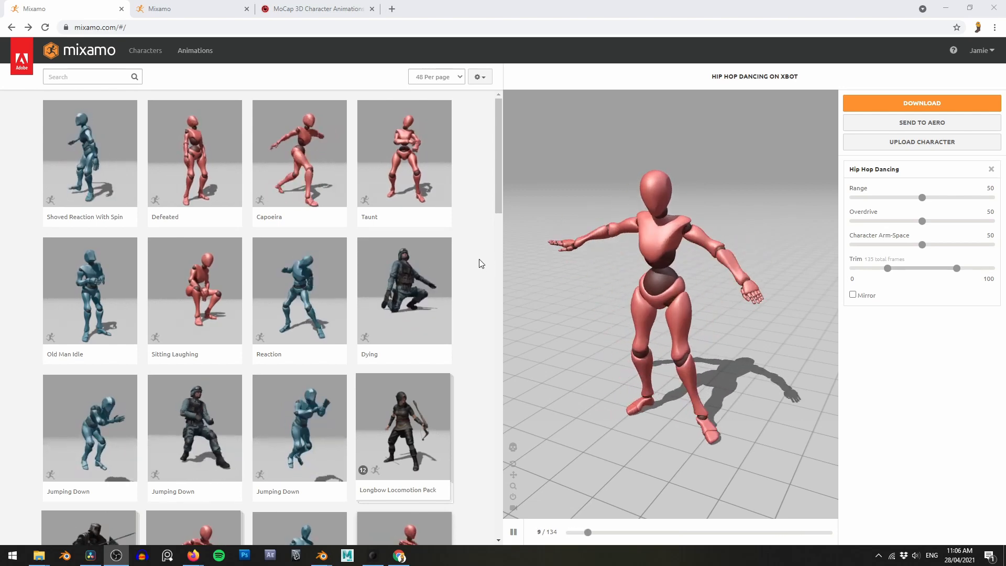
- Browse Mixamo's animation library and check its results-per-page options and page listing
drag(499, 212, 492, 470)
scroll(484, 409, up, 1)
click(436, 76)
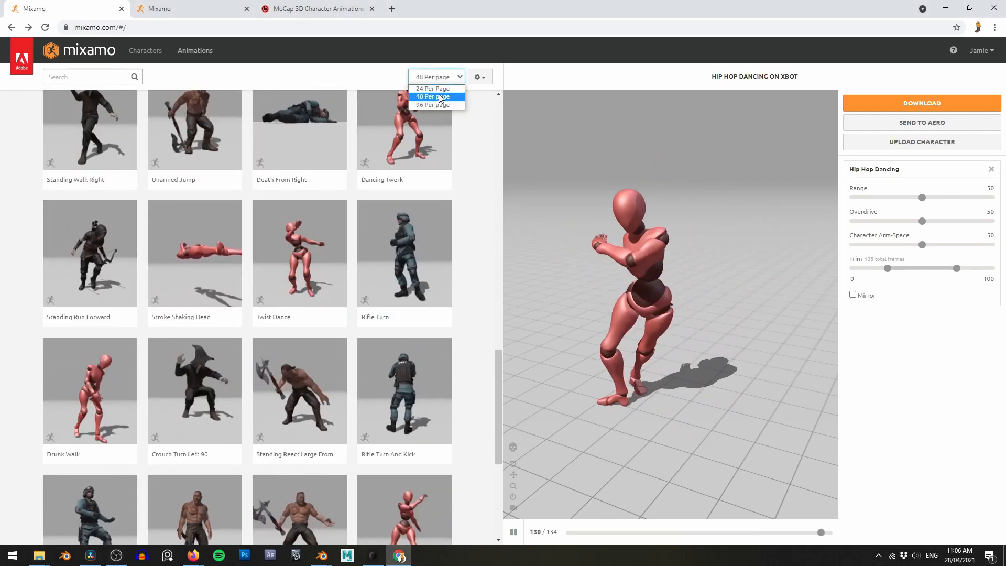
click(471, 248)
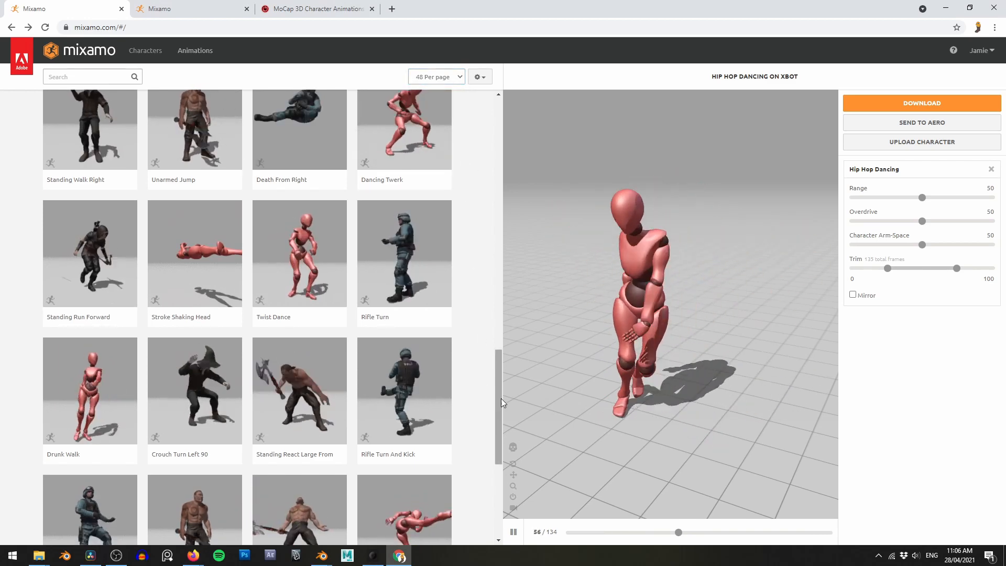
drag(501, 413, 502, 490)
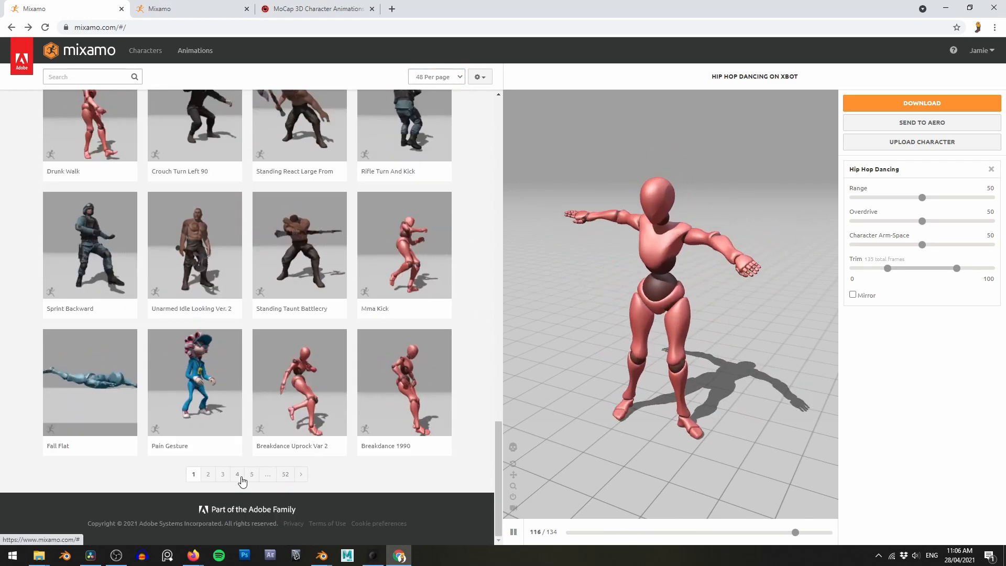
drag(500, 475, 486, 151)
- Switch to Mixamo's character library and choose the Mutant character
click(202, 8)
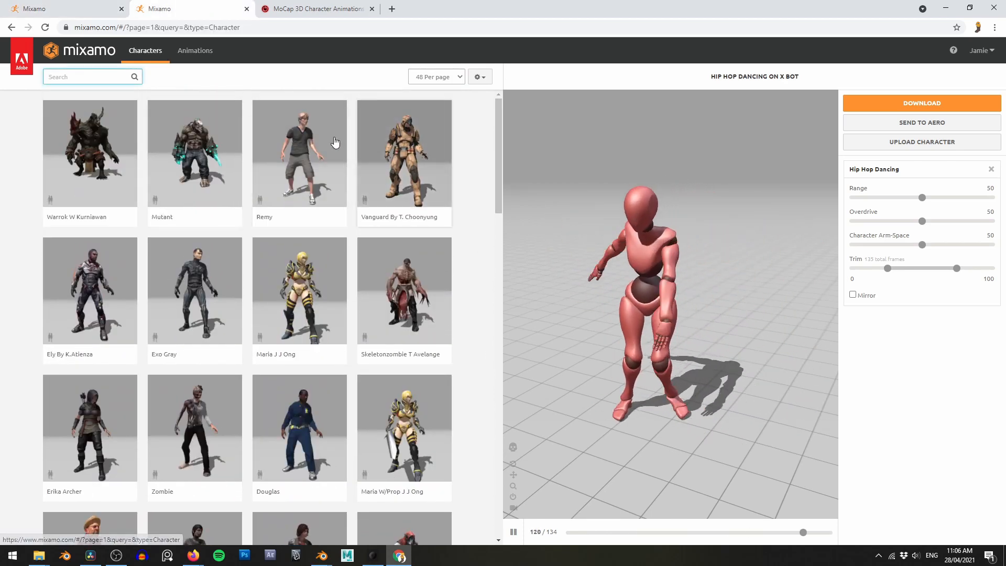
click(195, 157)
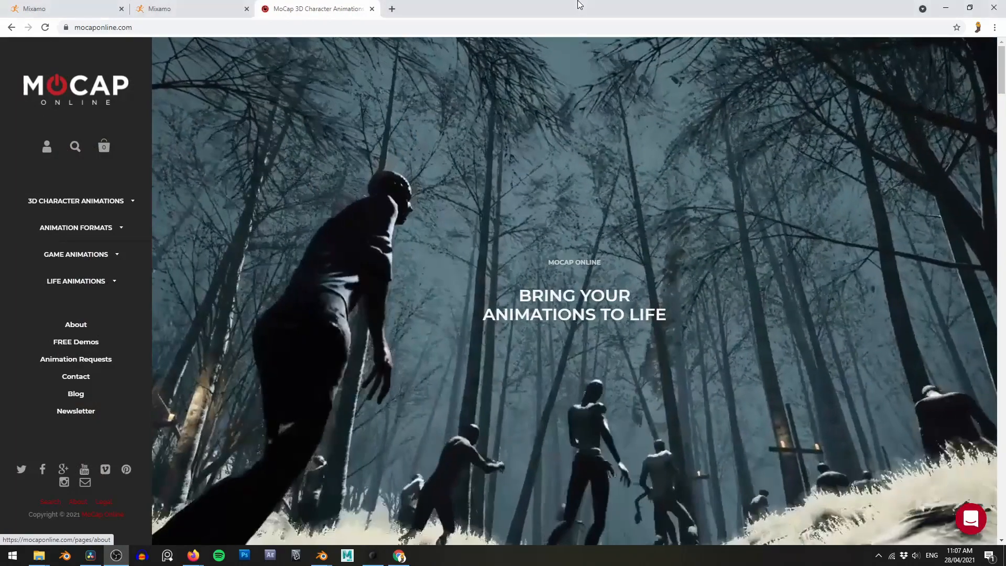
- Open the Mobility pack from MoCap Online's 3D character animations
click(577, 5)
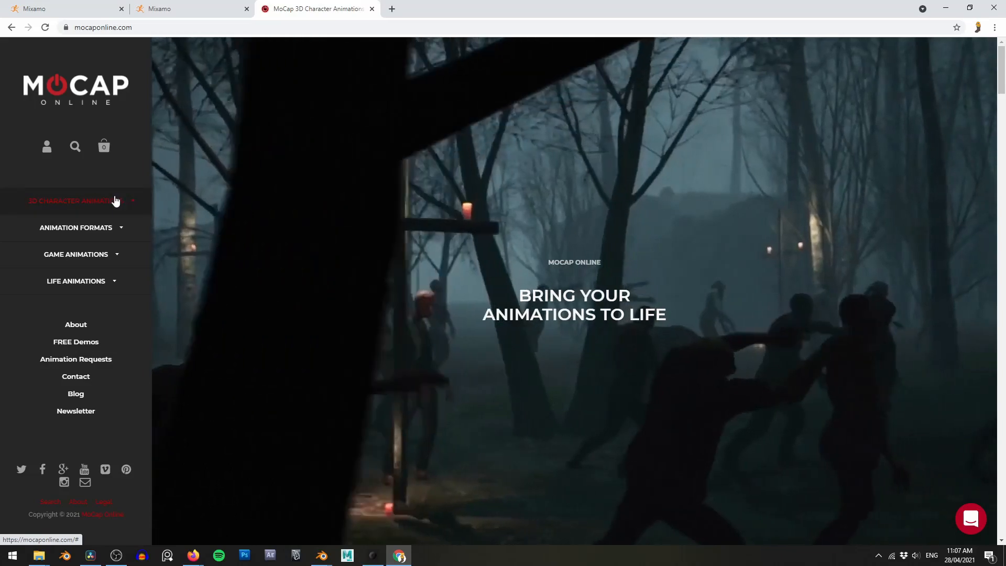
click(112, 202)
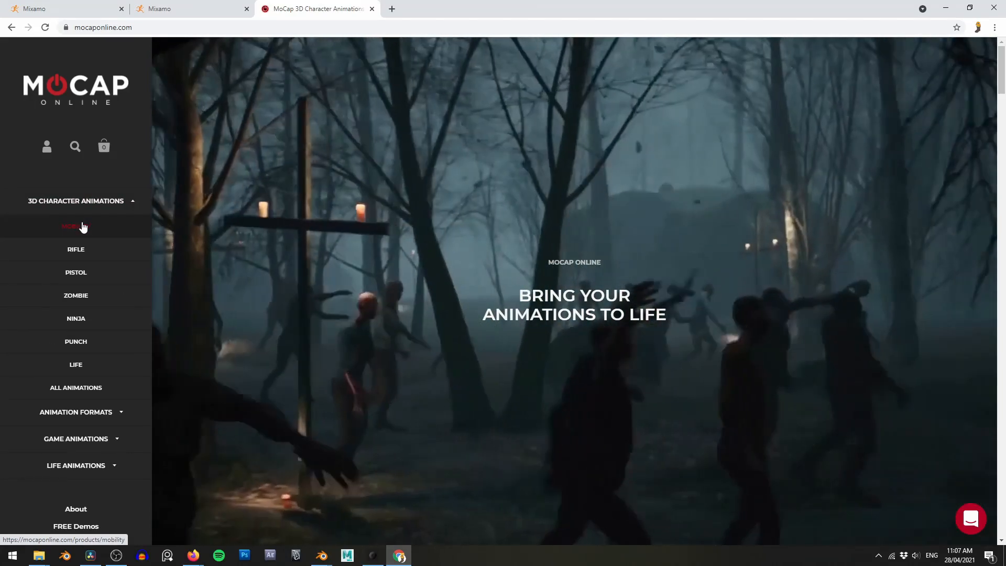
click(83, 226)
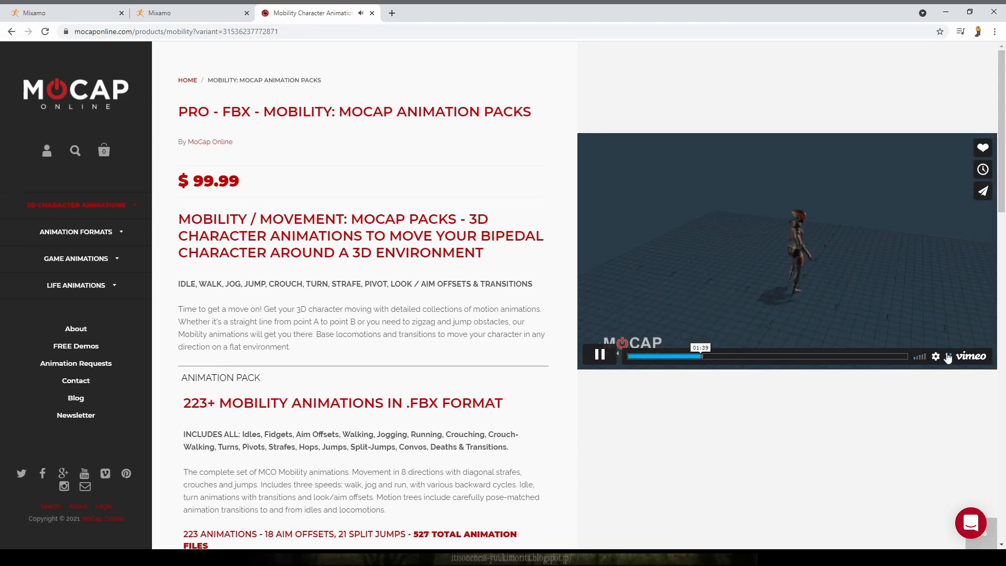
- Watch the Mobility pack's preview video in full screen, skipping ahead, and open MoCap Online's free demo packs
double_click(652, 332)
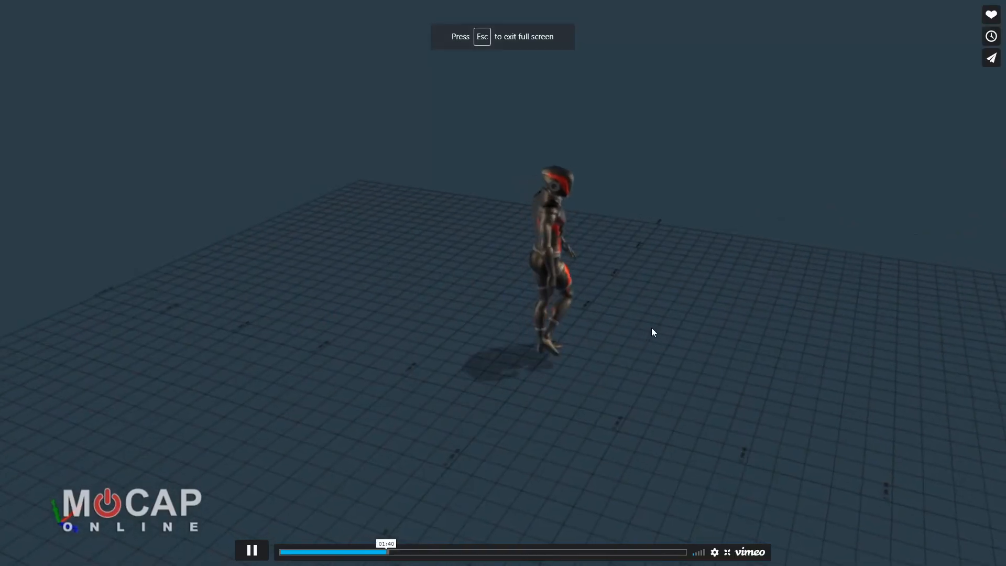
click(453, 552)
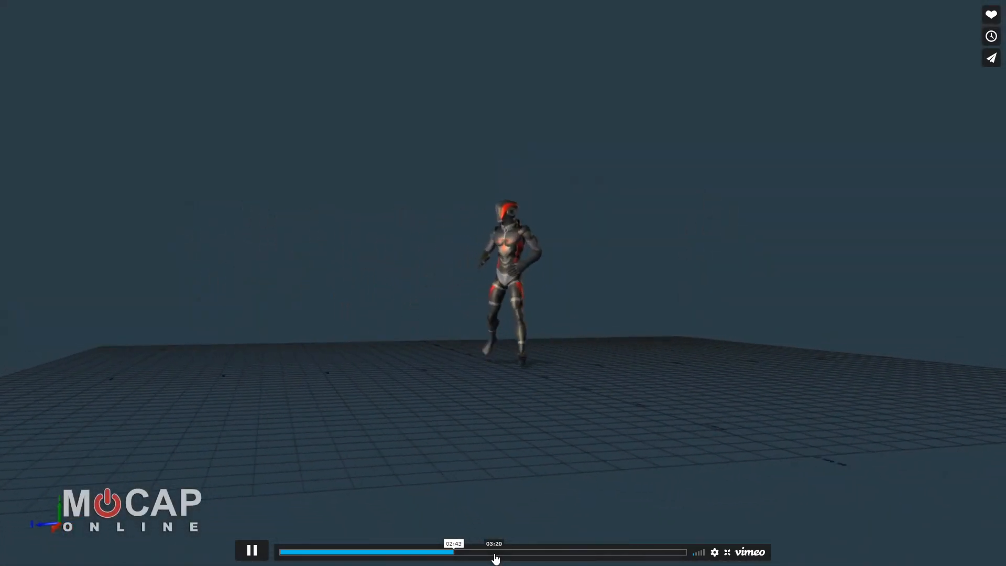
click(728, 554)
click(92, 344)
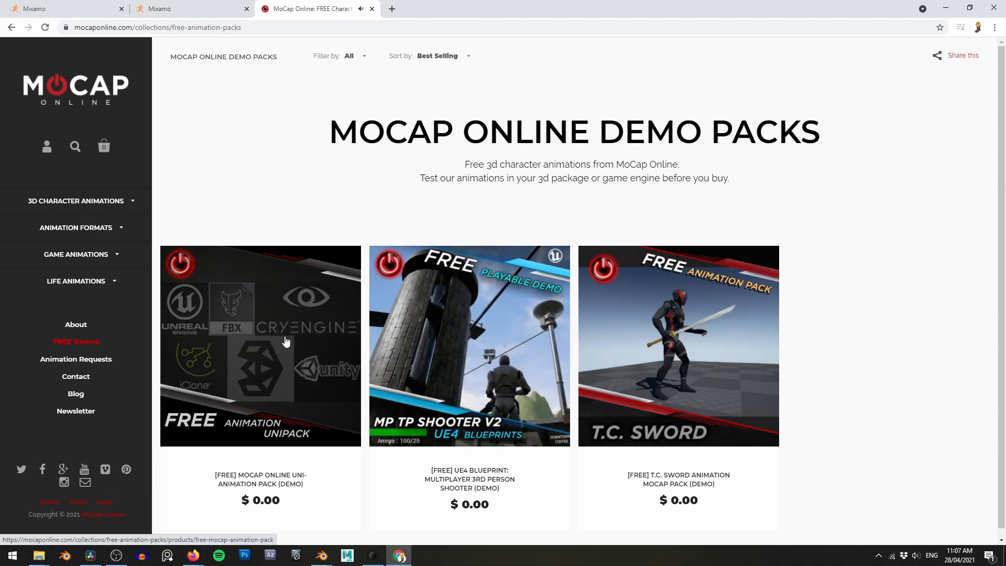
- Switch to Rokoko Studio, preview the Boxing Signature Power 3 motion from another angle, and return to browsing all assets
click(374, 556)
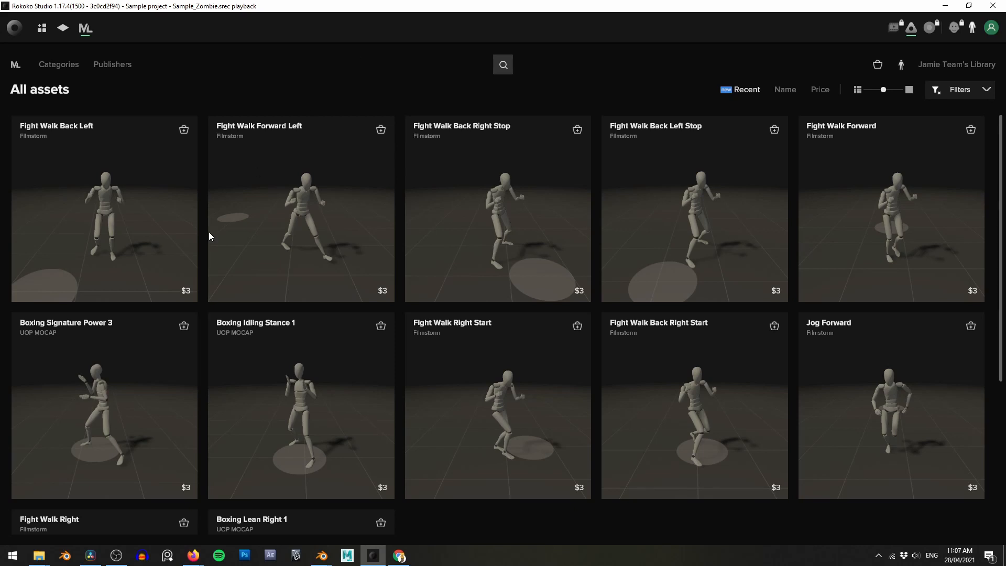
click(134, 346)
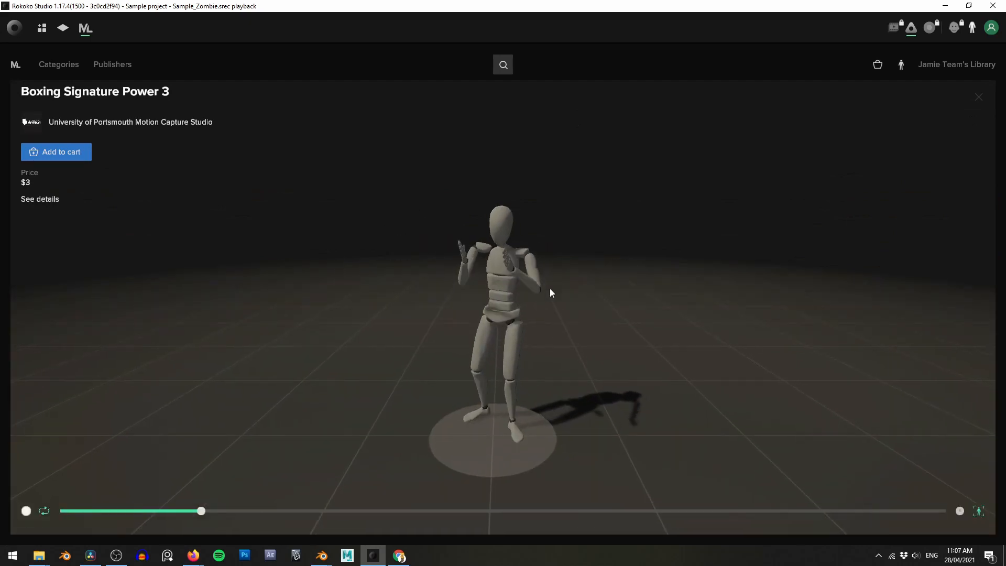
drag(602, 289, 570, 284)
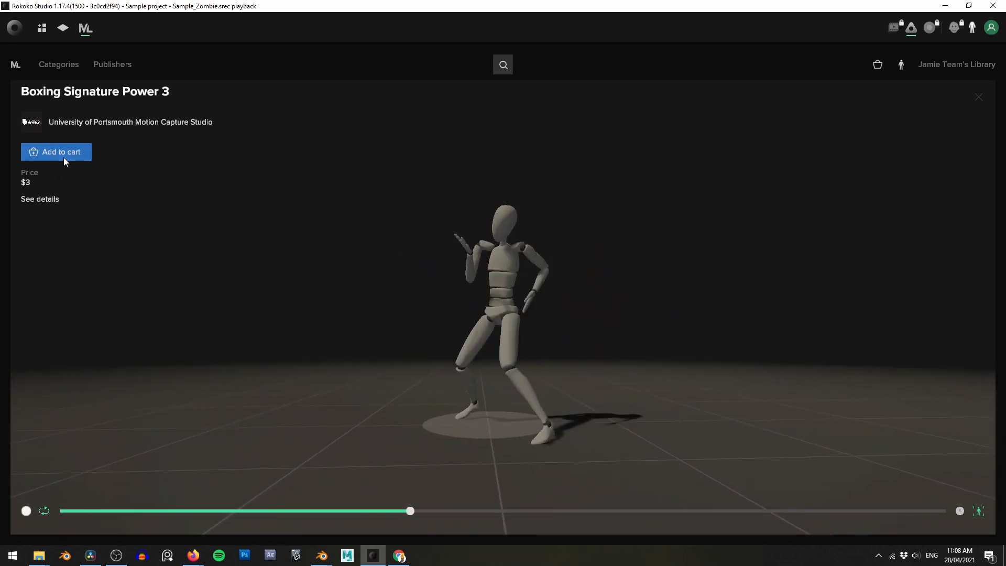
click(17, 66)
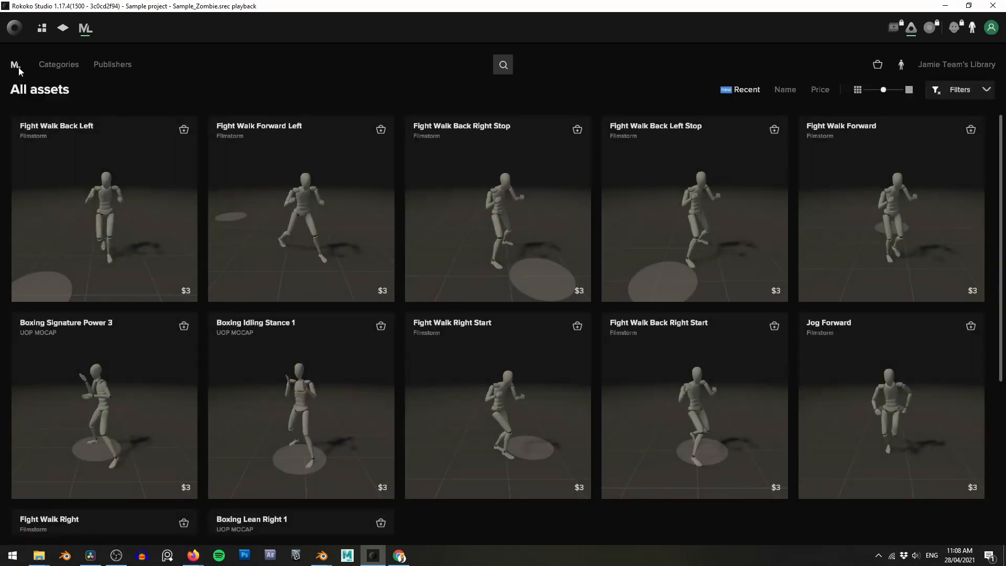
scroll(569, 256, down, 3)
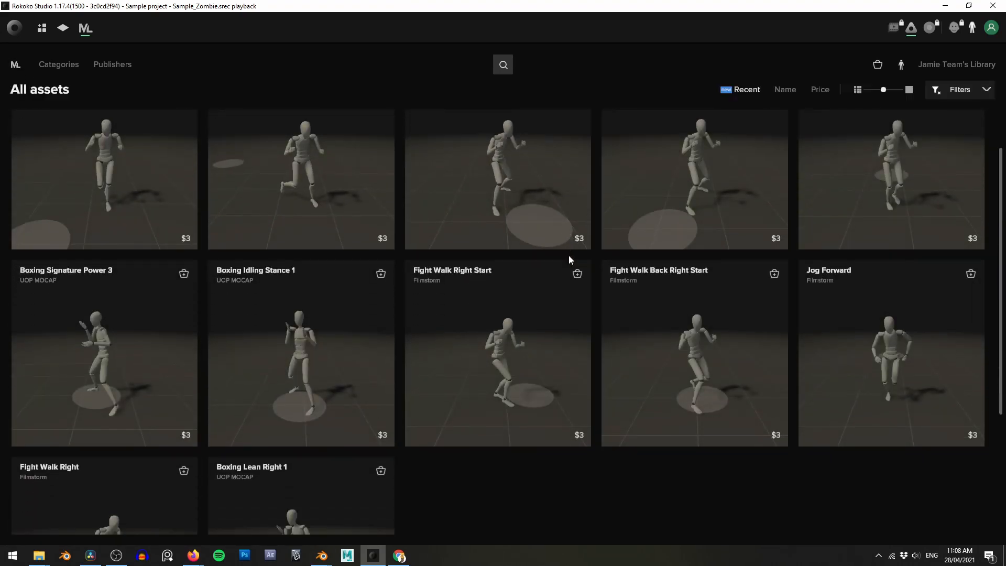
scroll(564, 253, up, 3)
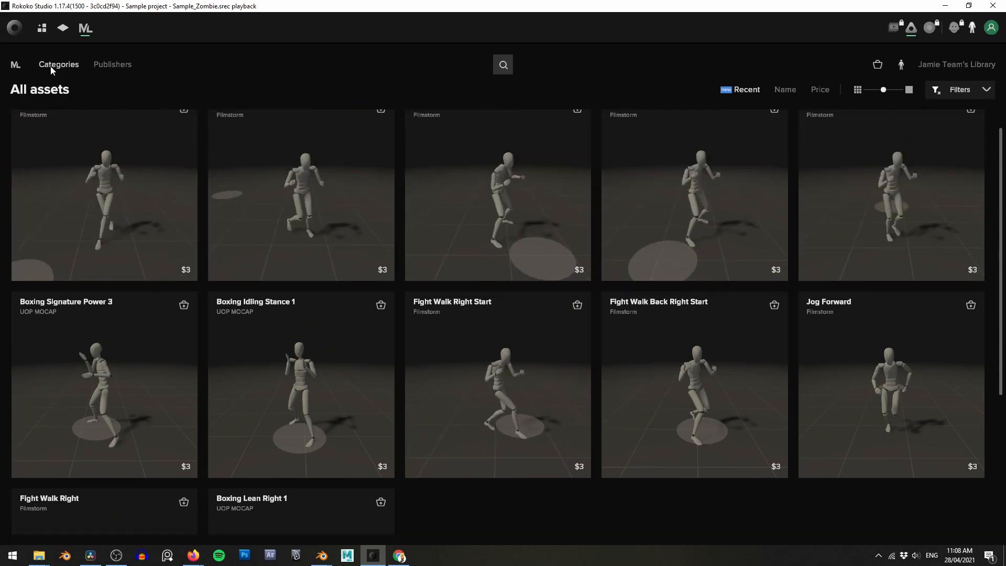
- Browse the motion library's War category and preview the Man death #01 motion from another angle
click(53, 67)
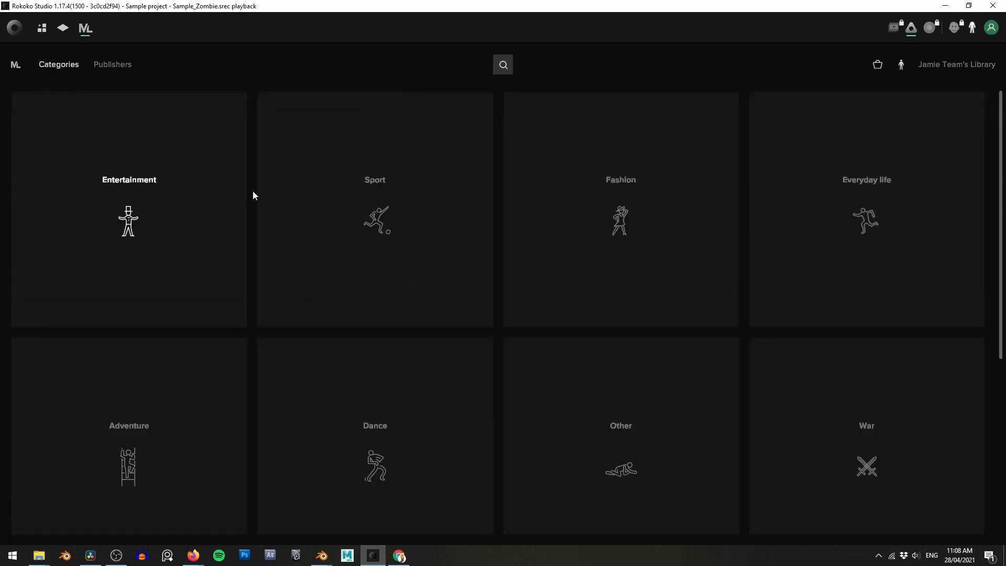
scroll(562, 318, down, 2)
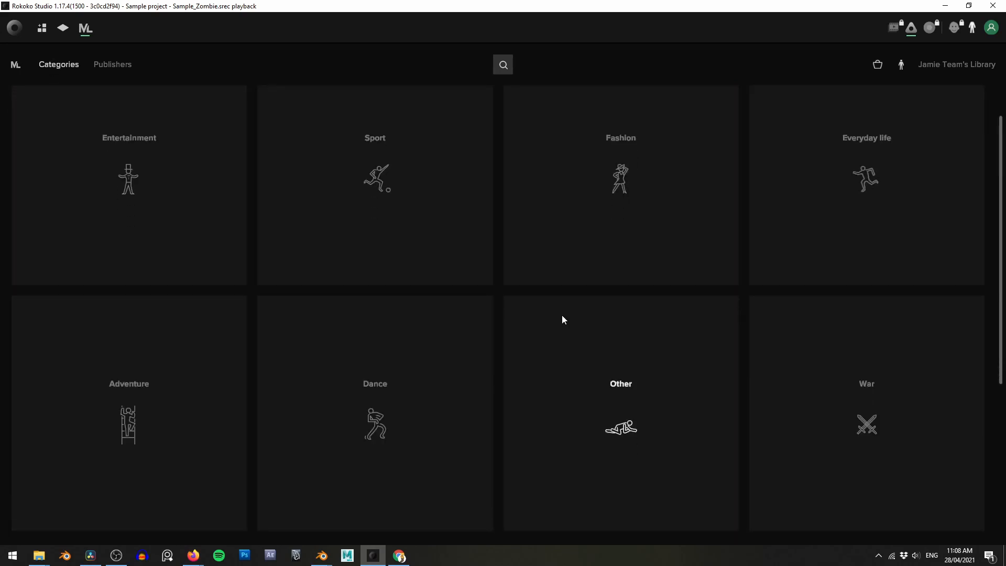
click(848, 395)
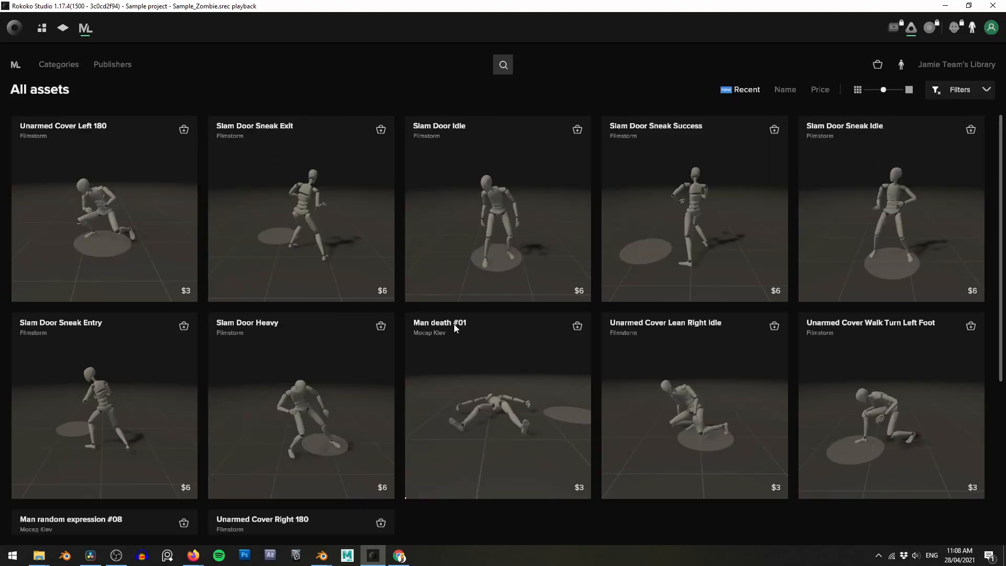
click(465, 360)
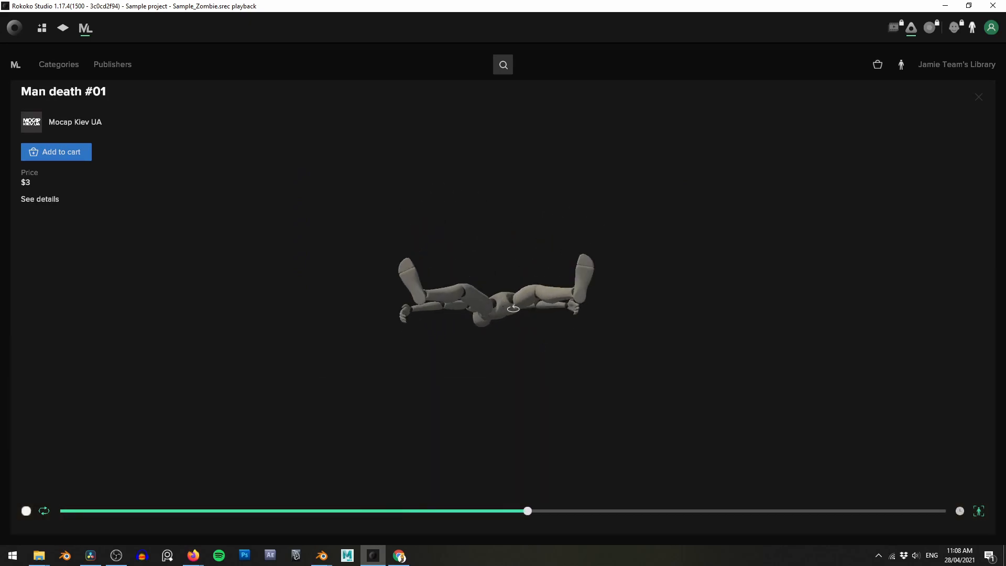
drag(539, 340, 543, 314)
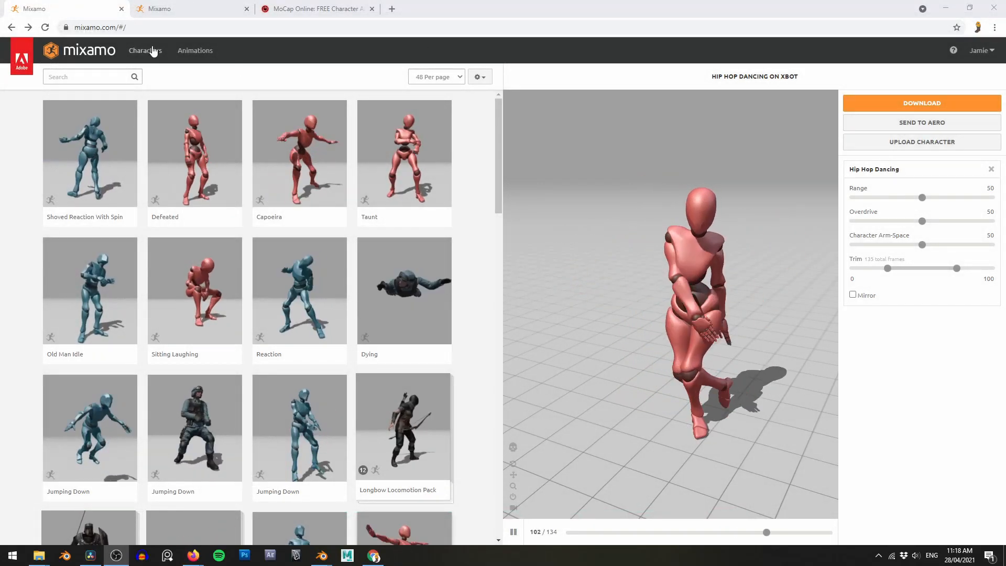
- Search Mixamo's animations for "dribble" in the browser
click(104, 31)
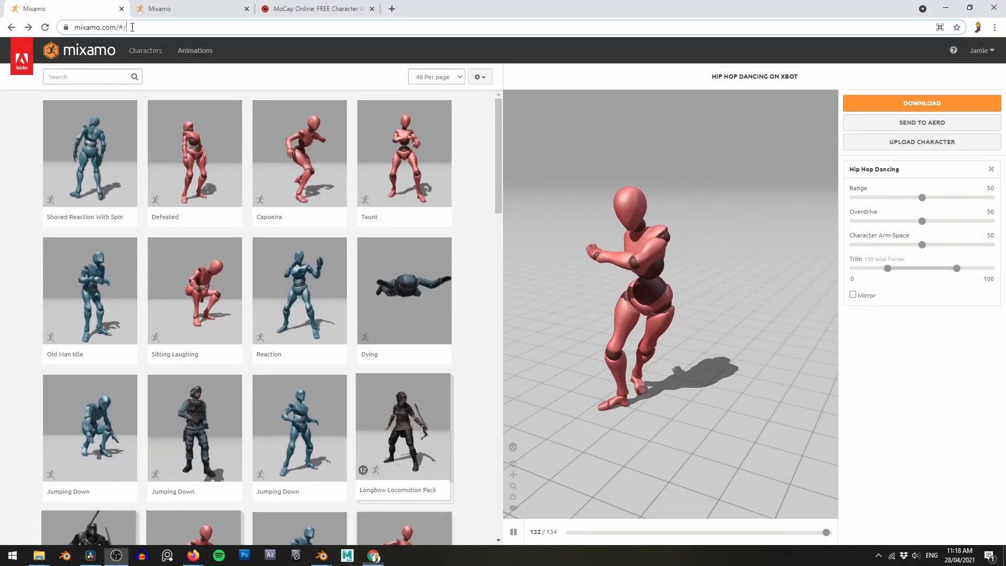
click(109, 77)
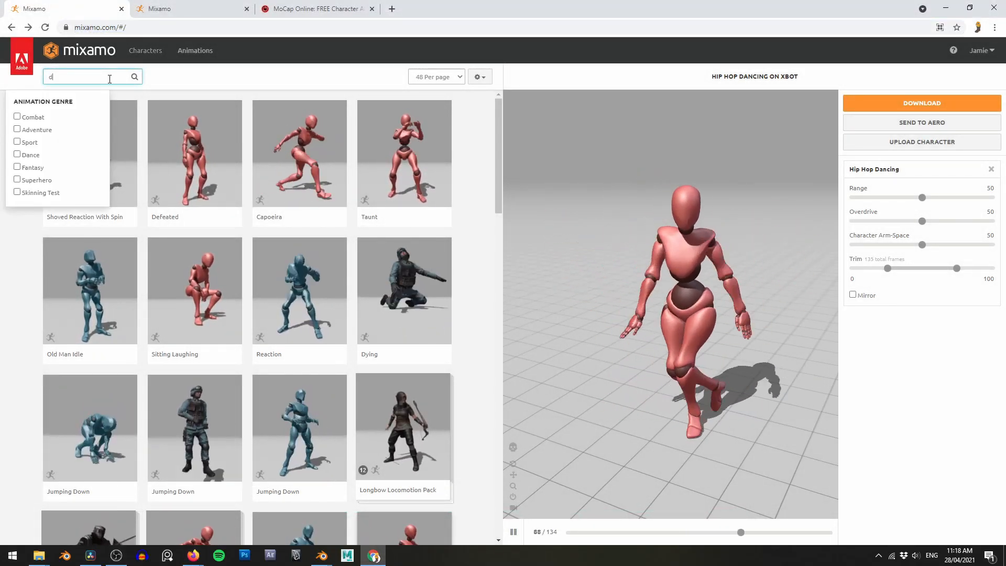
text(dribble)
key(Return)
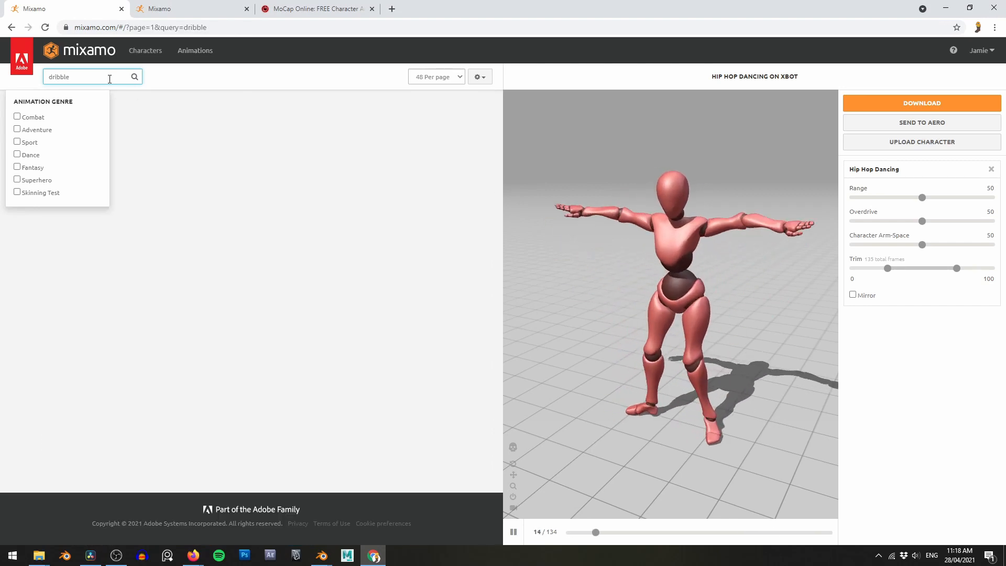
click(14, 283)
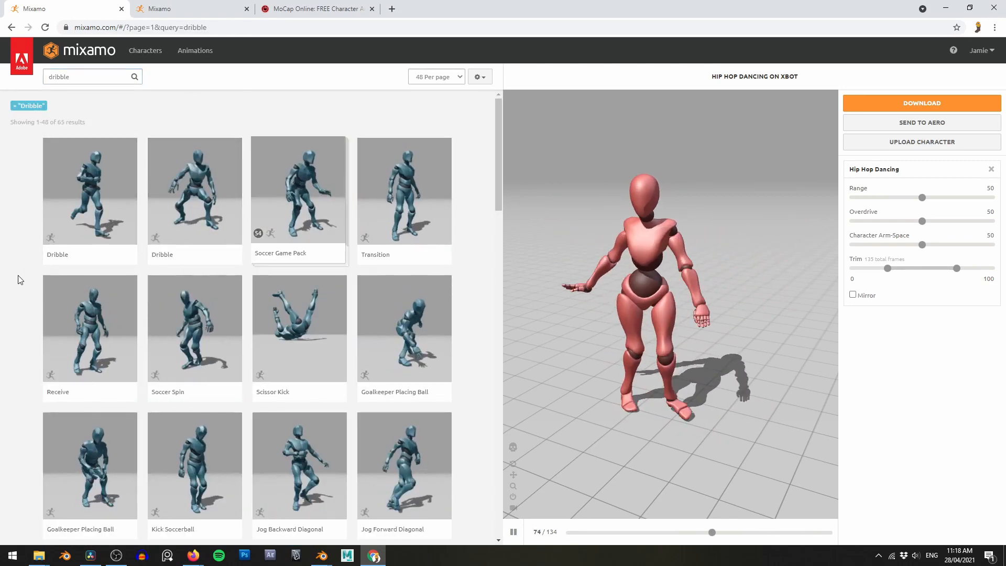
- Apply the second Dribble animation, the low-stance one, and download it as FBX Binary at 30 fps without skin
click(209, 192)
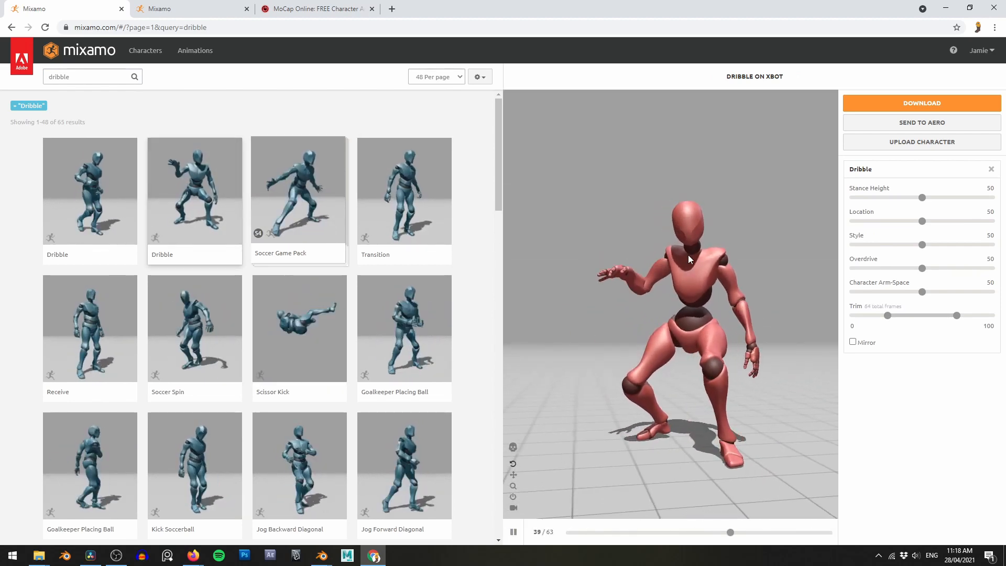
click(882, 105)
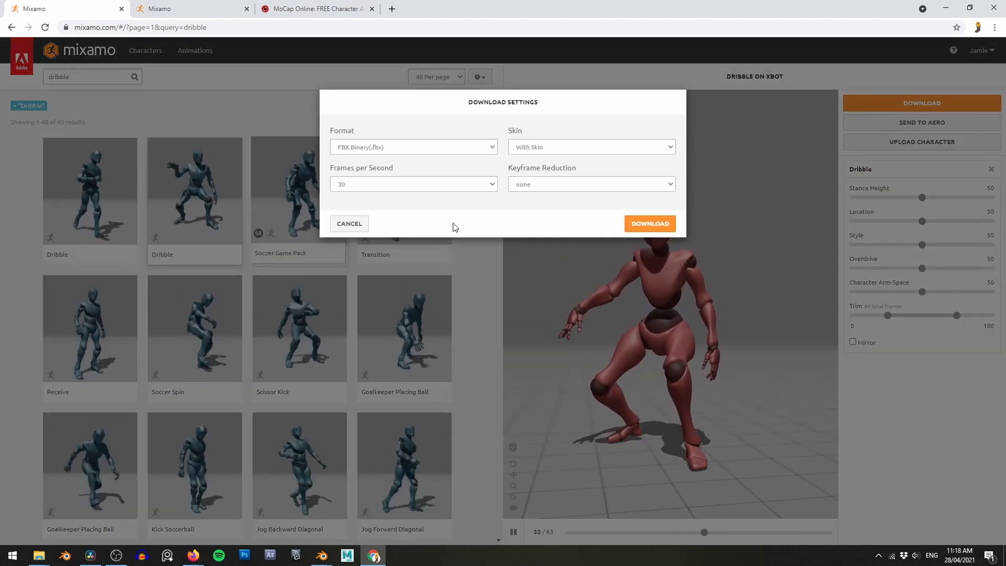
click(576, 151)
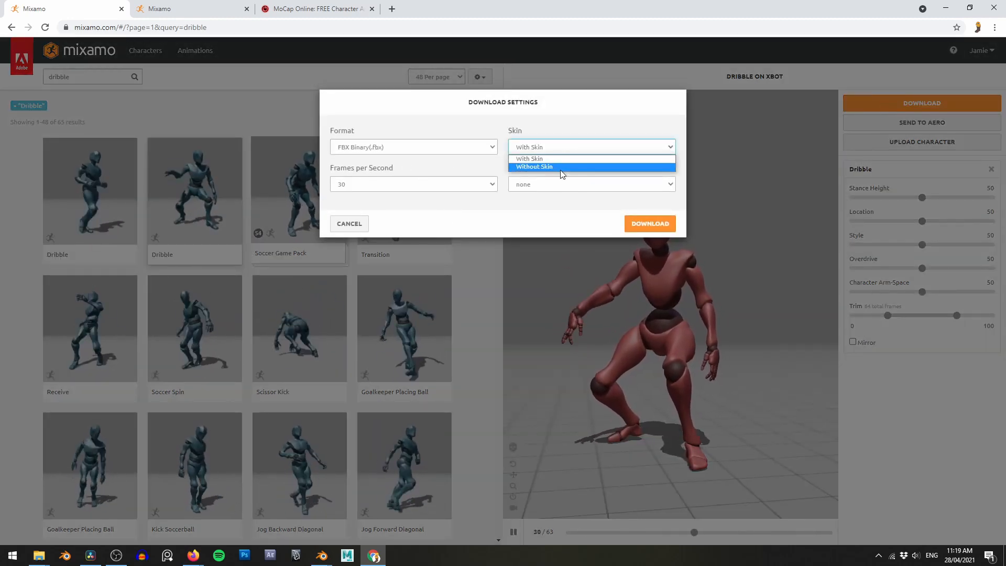
click(543, 166)
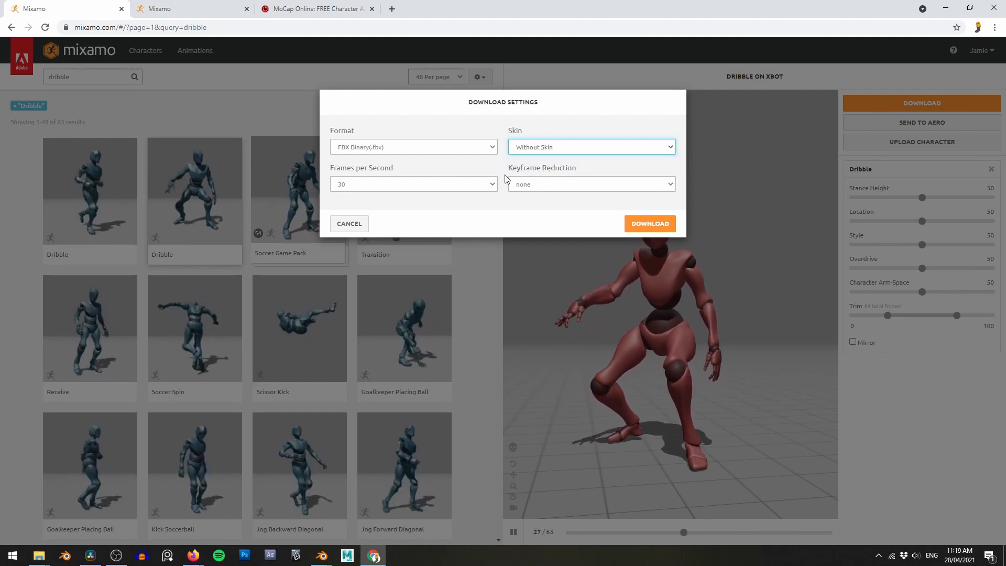
click(637, 227)
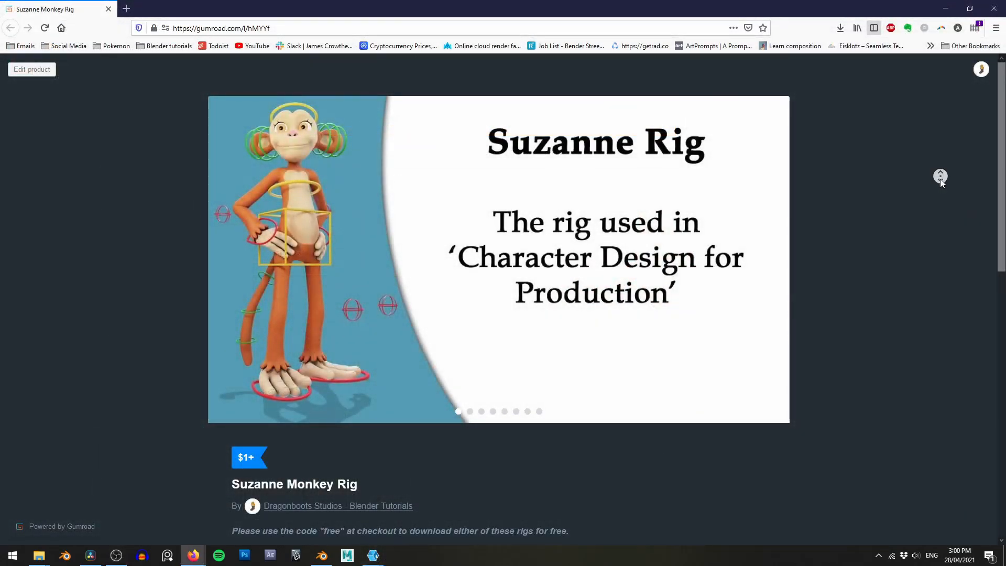
- Read through the Suzanne Monkey Rig's Gumroad page down to its rig options
scroll(939, 184, down, 1)
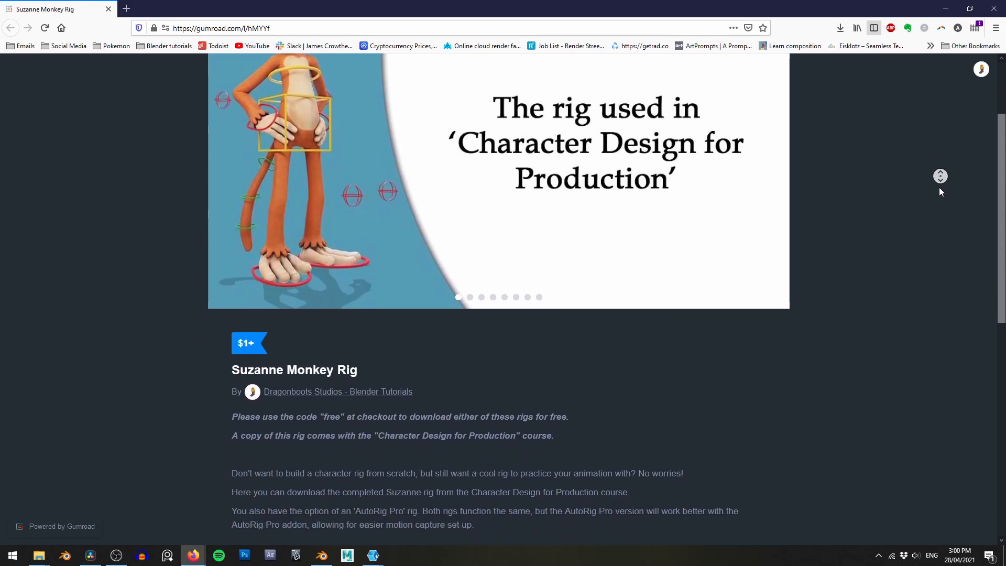
middle_click(939, 188)
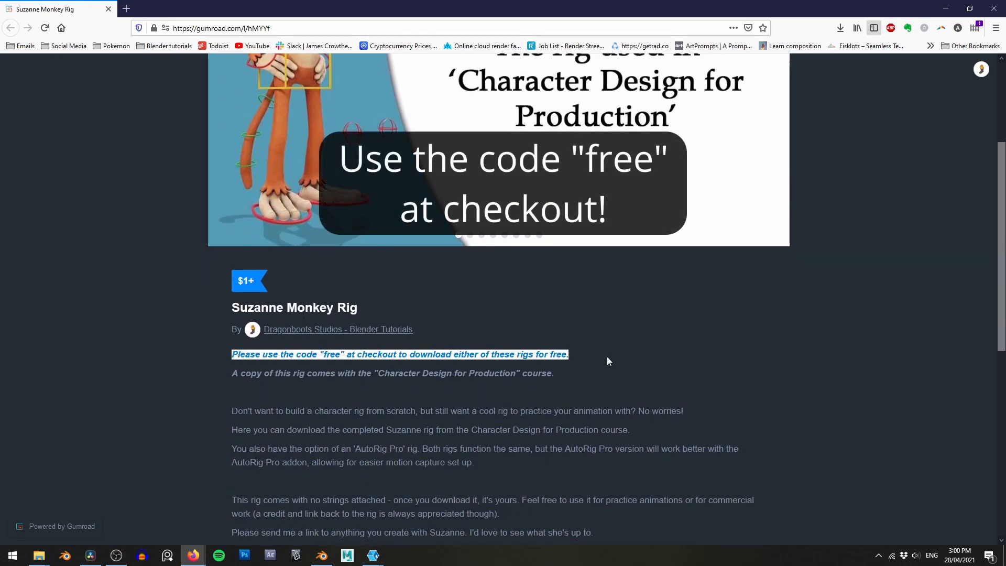
middle_click(922, 257)
middle_click(924, 312)
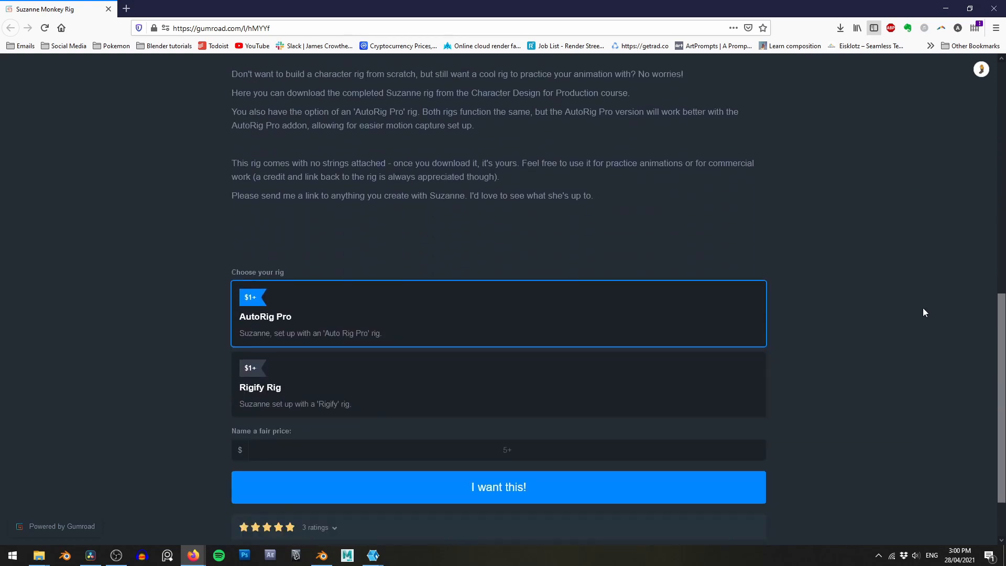
- Compare the AutoRig Pro and Rigify Rig versions, choose Rigify Rig, and proceed to get it
click(366, 377)
click(377, 338)
click(378, 377)
click(520, 496)
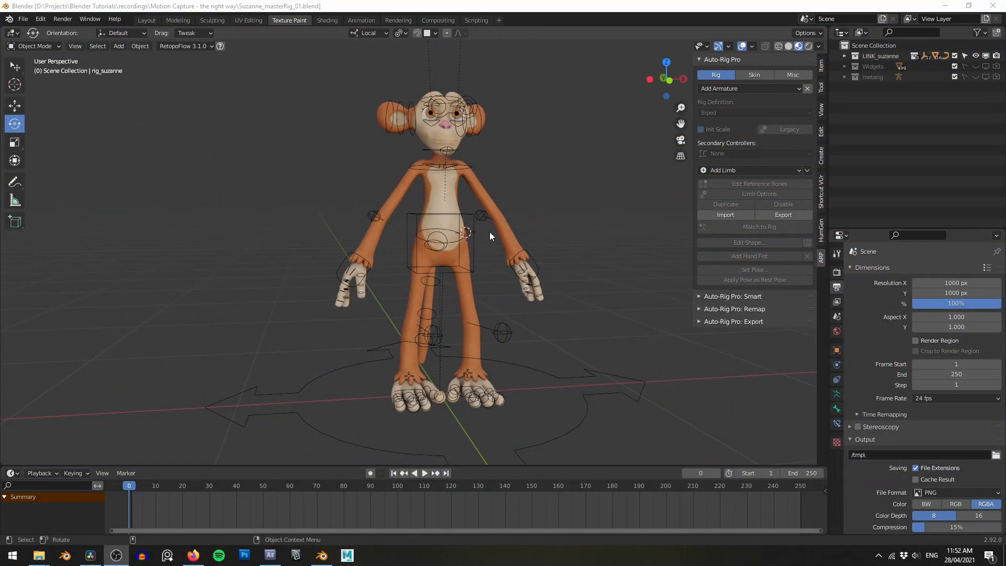
- Import the Mixamo motion file Dribble.fbx into the Suzanne scene with the existing FBX import settings
click(482, 217)
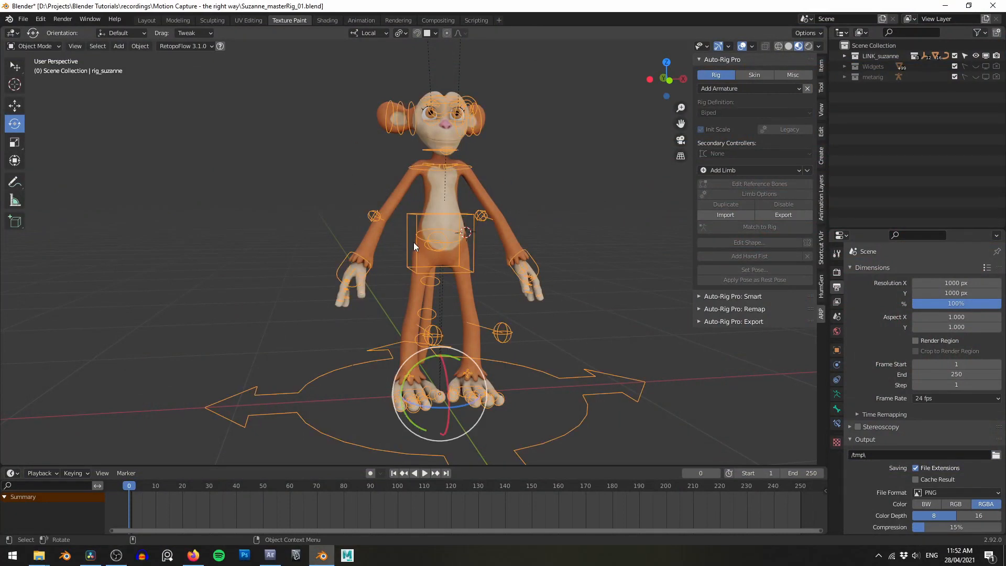
middle_drag(427, 173, 488, 158)
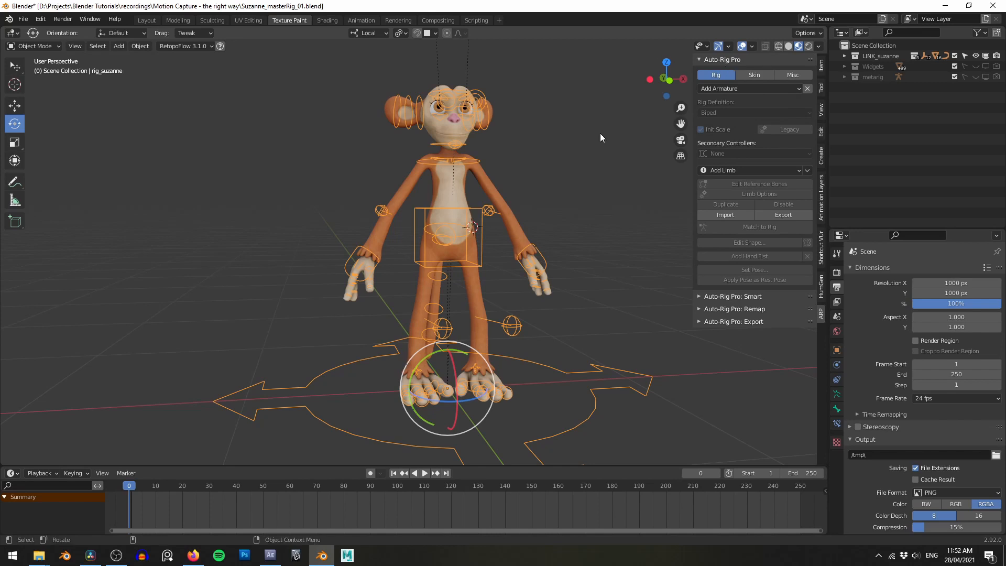
click(24, 20)
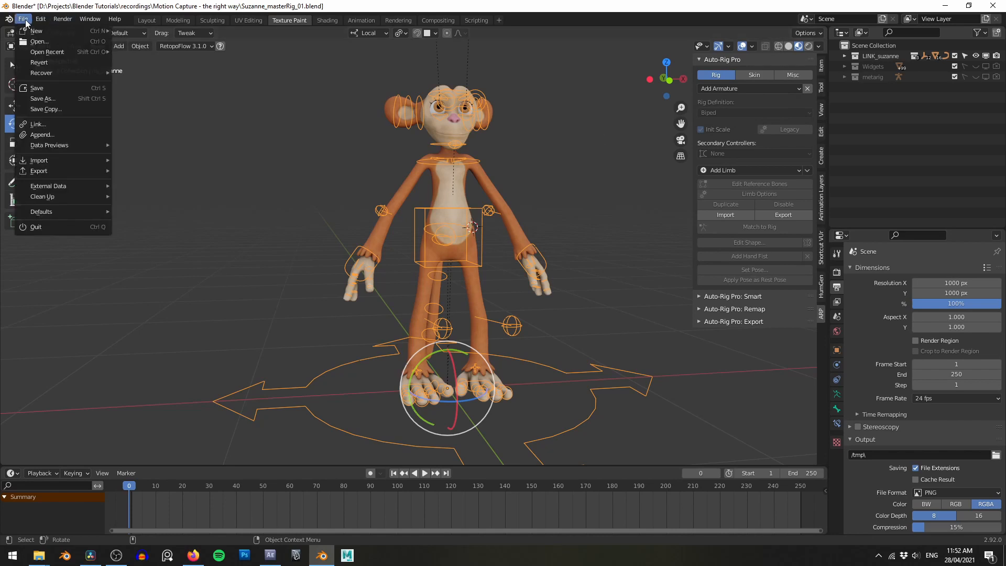
mouse_move(65, 161)
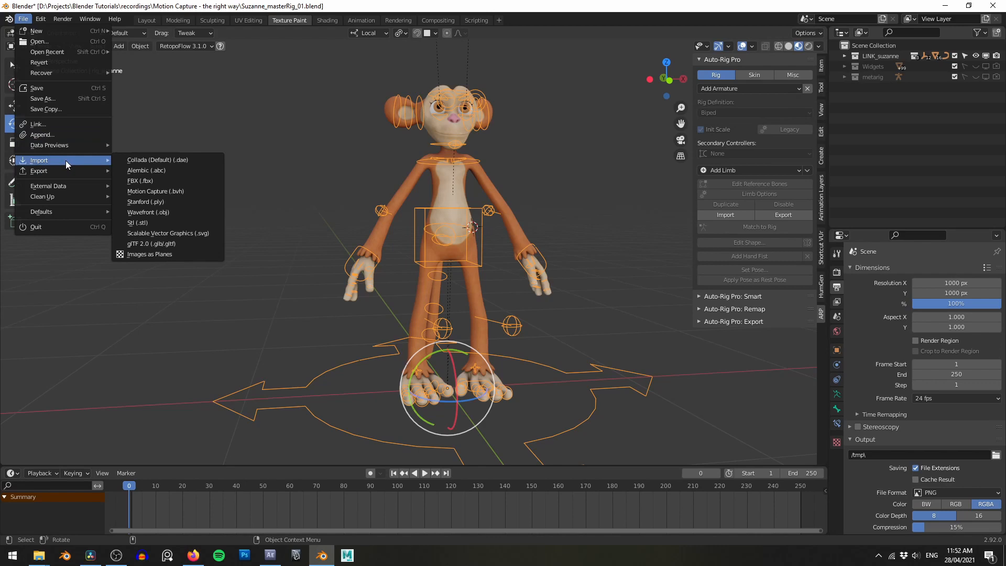
click(154, 180)
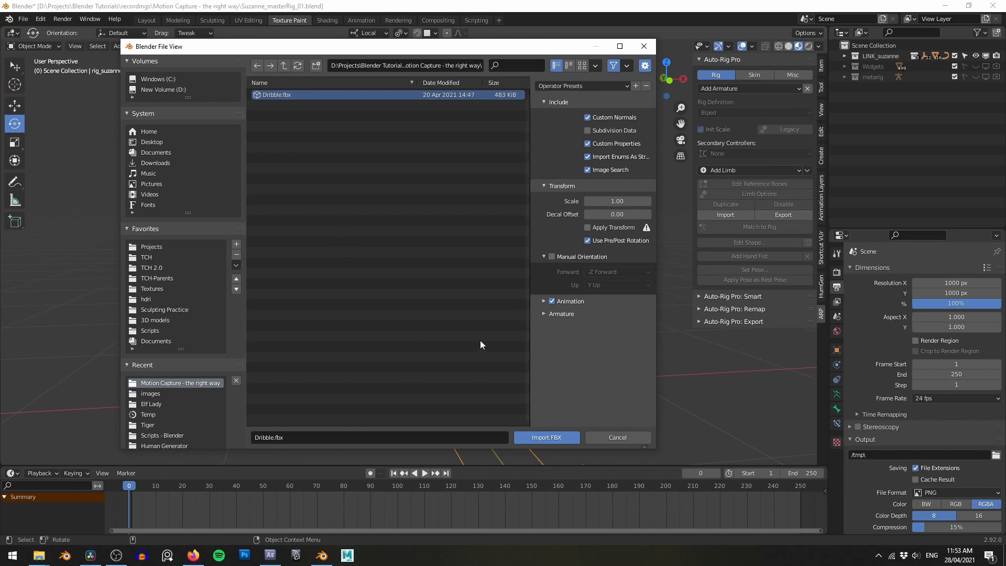
click(543, 439)
scroll(524, 404, down, 3)
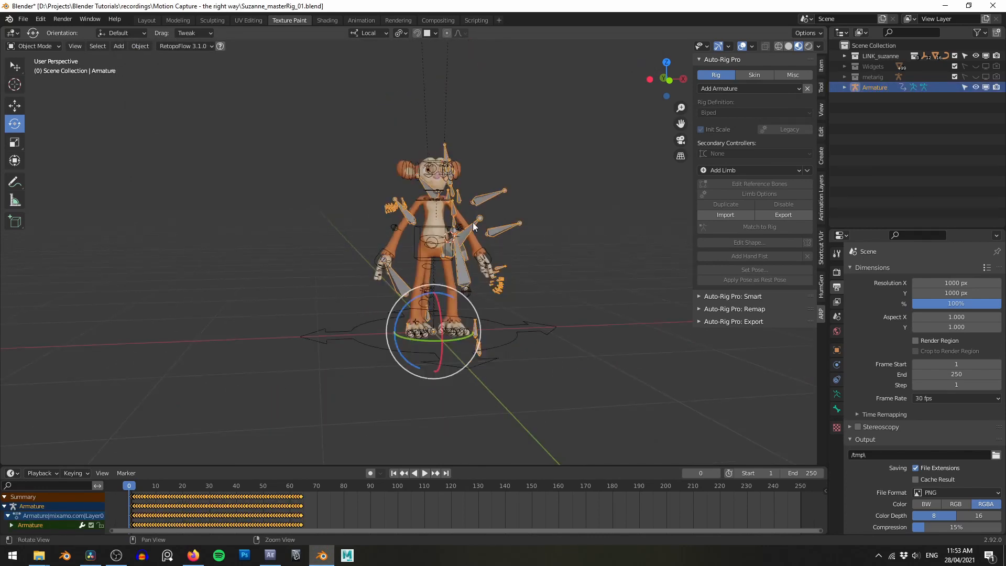
- Move the imported armature about 1.67 m along its negative local X axis, clear of the Suzanne character
key(g)
key(x)
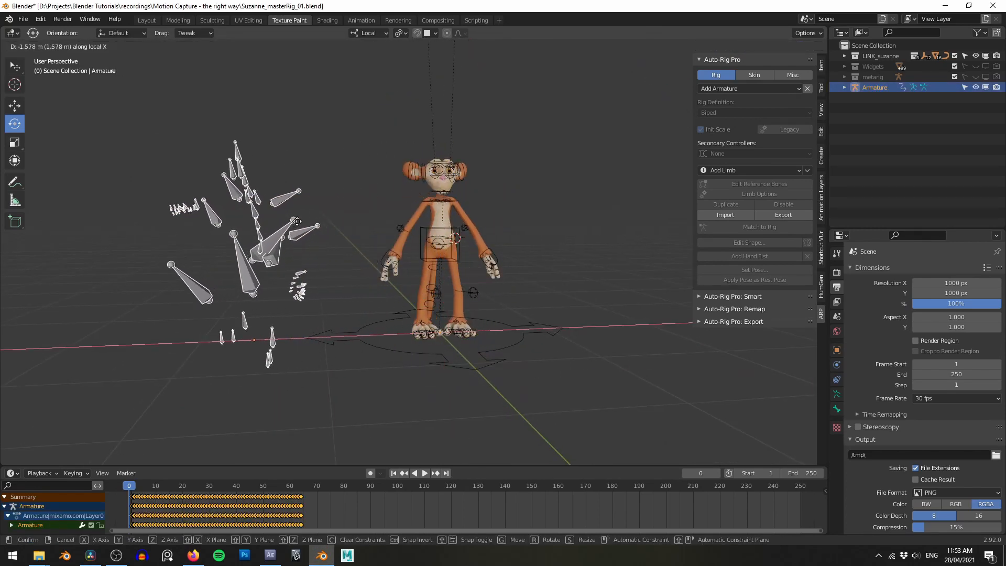
click(326, 203)
middle_drag(326, 203, 409, 220)
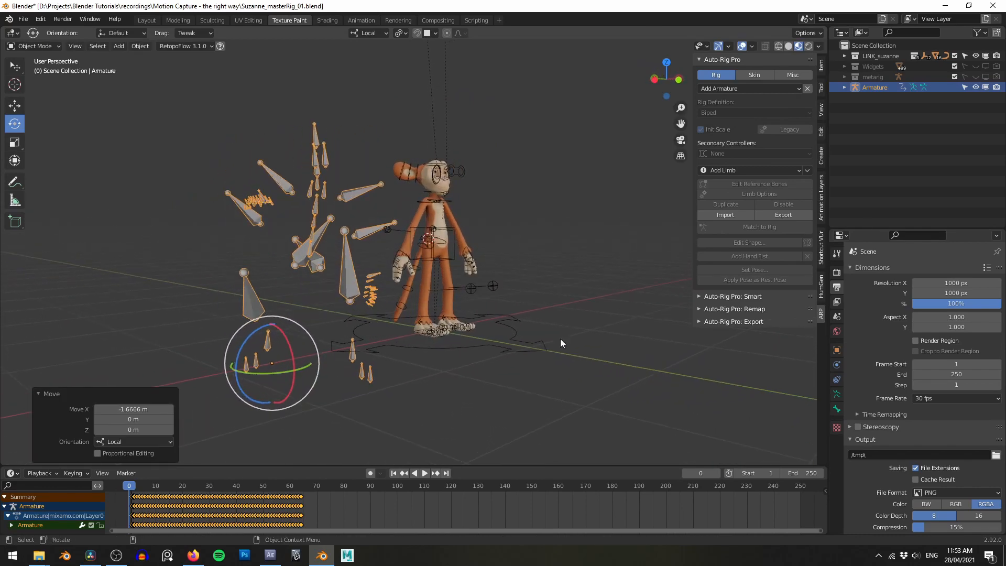
- Set the scene's end frame to 64 to match the range of the dribble keyframes
click(793, 469)
text(64)
key(Return)
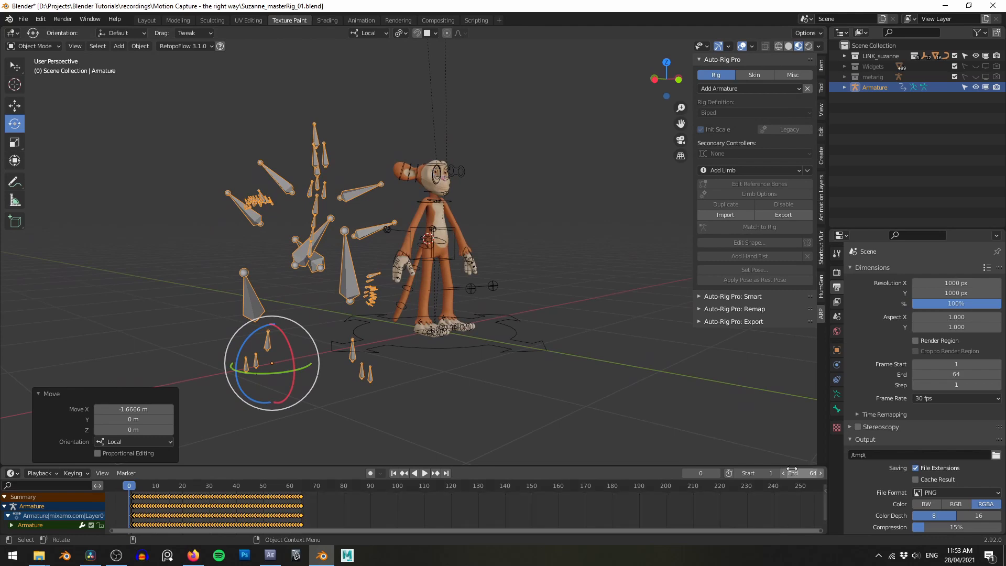
middle_drag(302, 487, 552, 530)
scroll(552, 531, up, 10)
- Play back the imported dribble animation and inspect the orientation of the armature's bones
key(space)
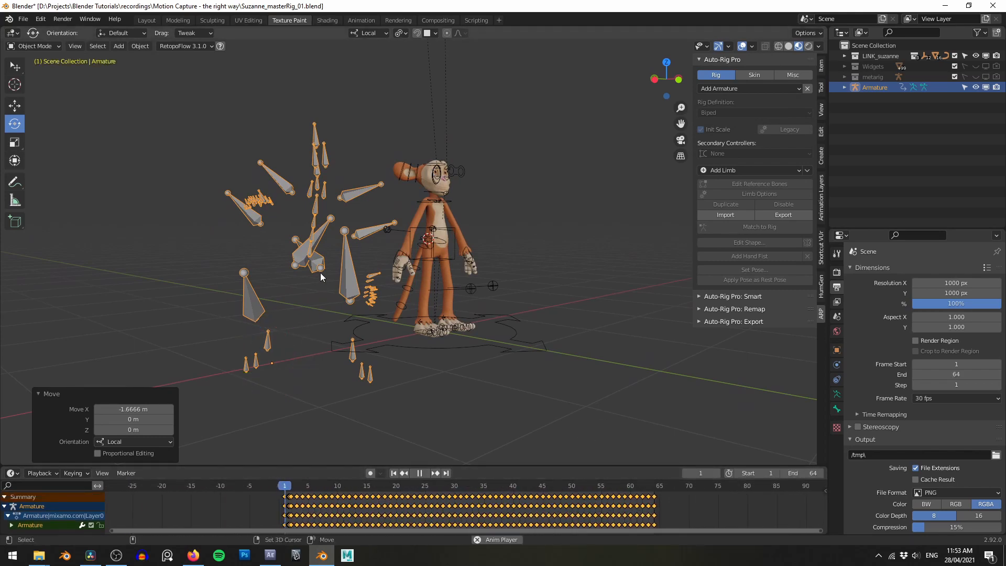
middle_drag(366, 293, 175, 244)
mouse_move(356, 278)
middle_down()
mouse_move(366, 276)
mouse_move(355, 276)
middle_up()
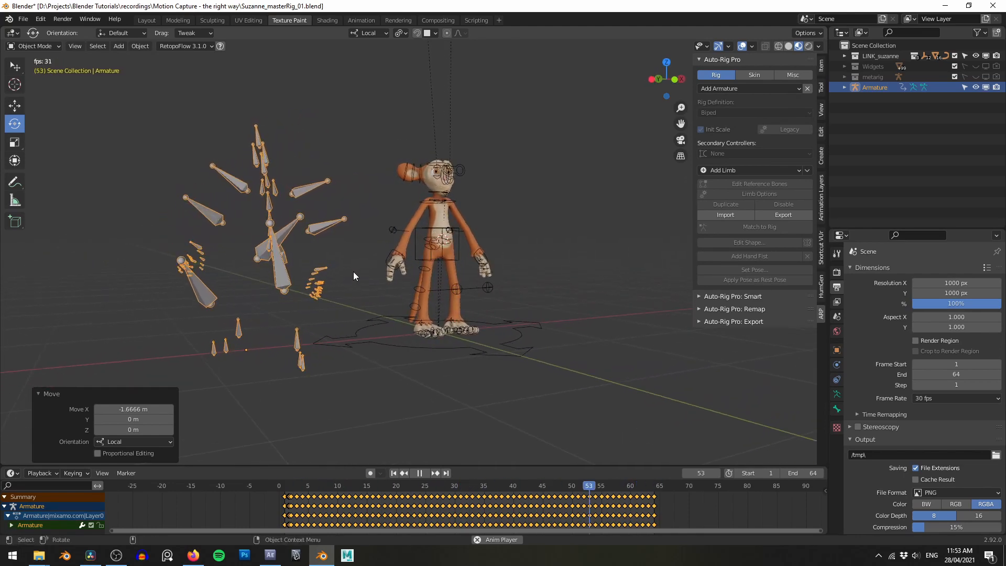
key(space)
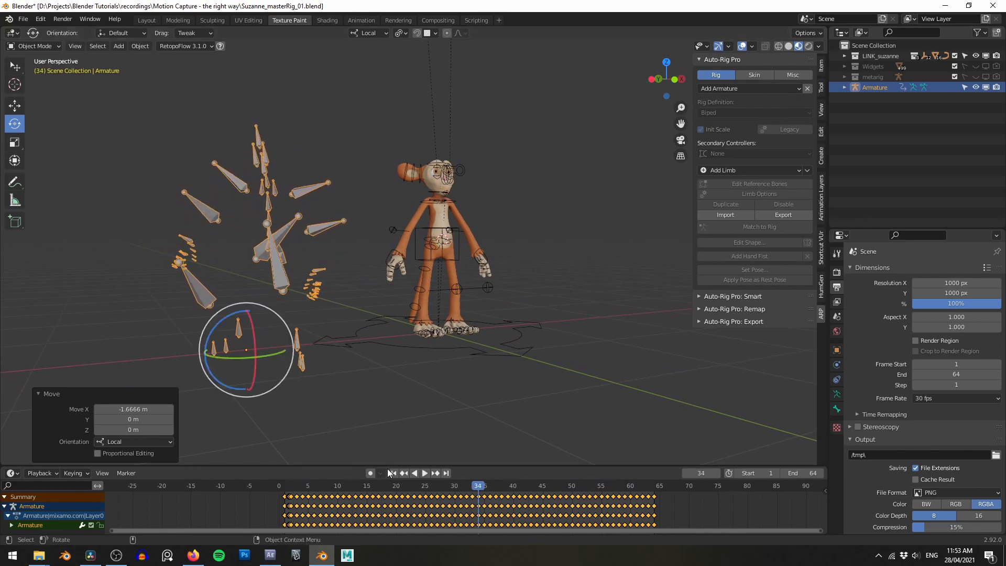
- Delete the imported armature and import Dribble.fbx again with Automatic Bone Orientation enabled
key(Delete)
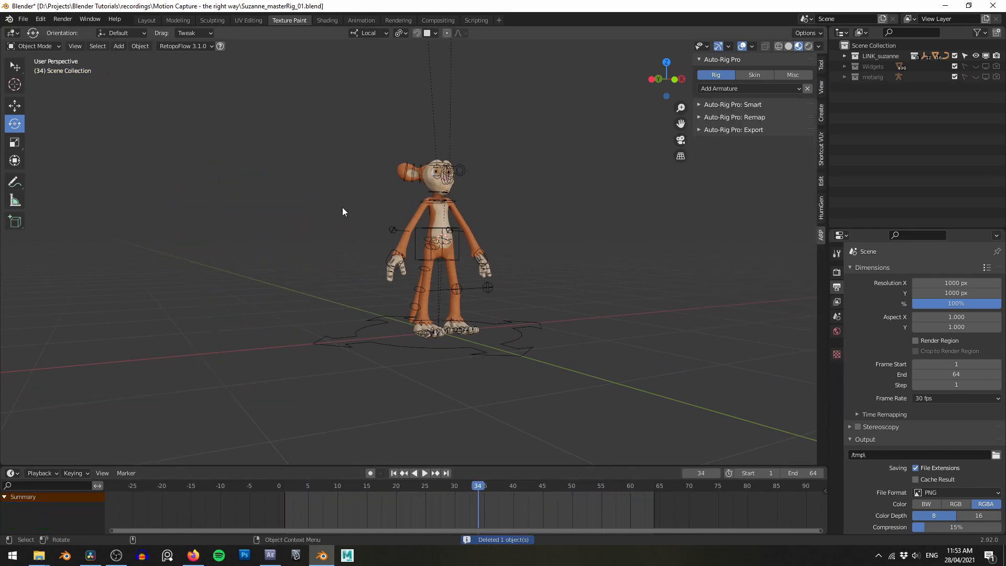
click(23, 19)
mouse_move(52, 161)
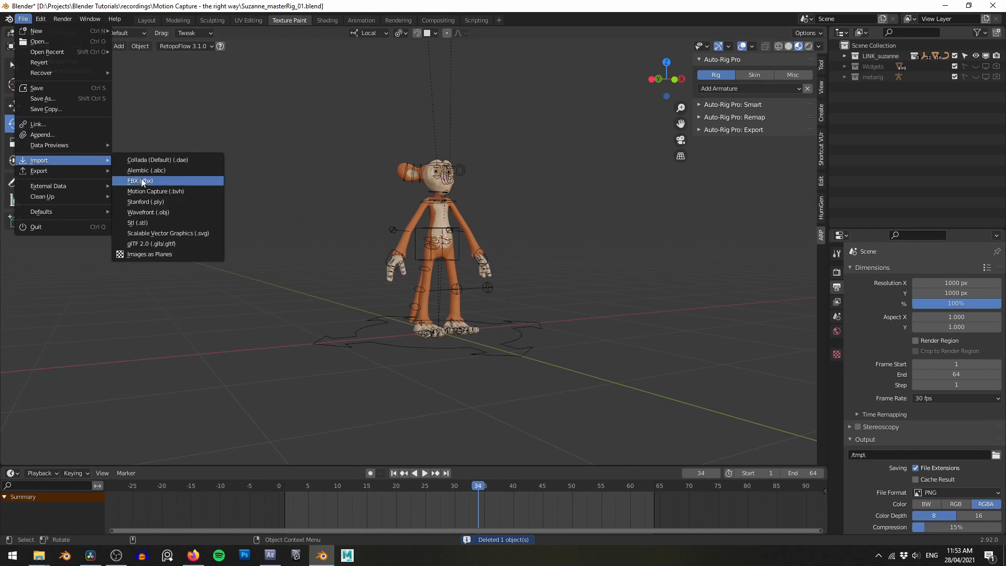
click(140, 182)
drag(419, 92, 361, 71)
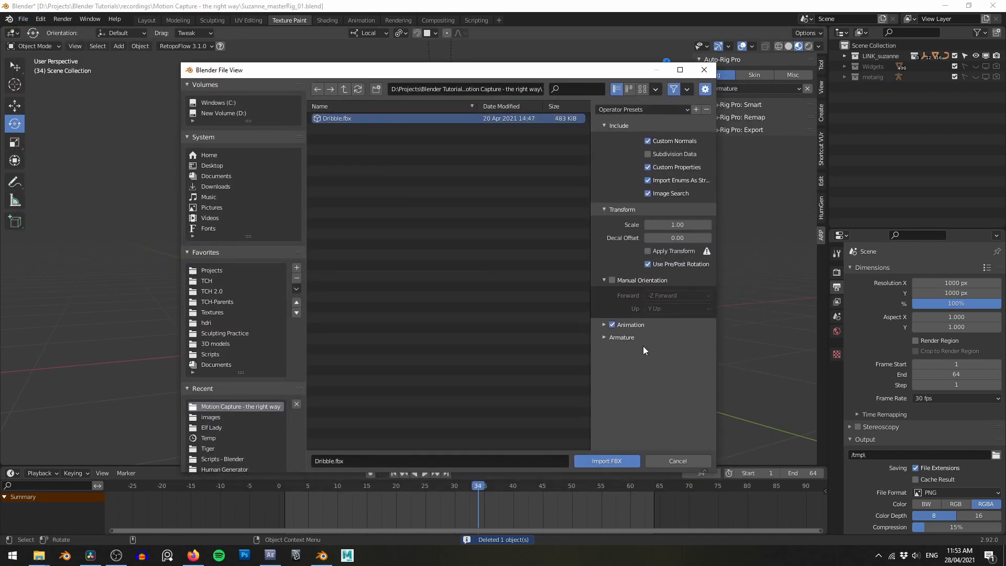
click(624, 336)
drag(588, 334, 528, 332)
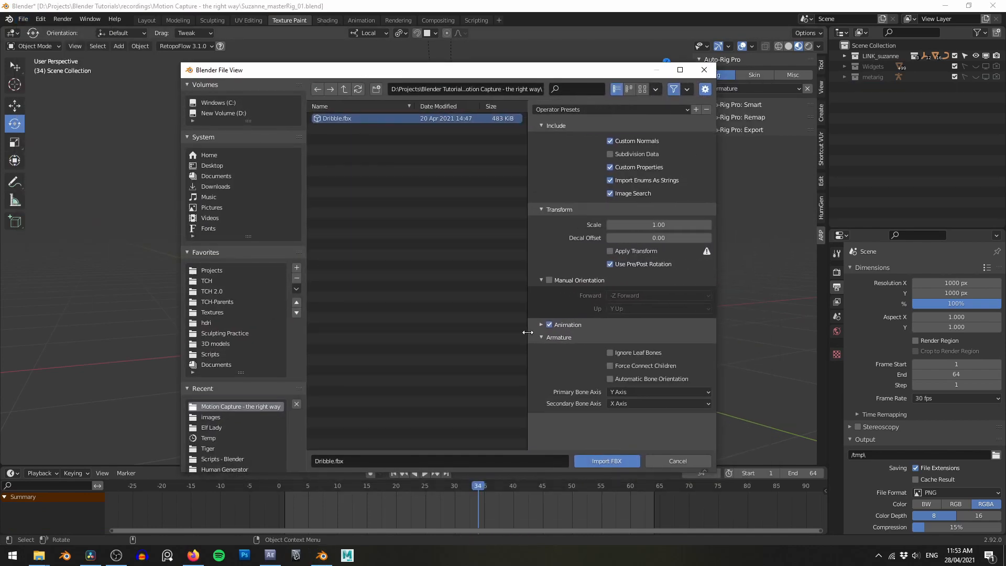
click(635, 381)
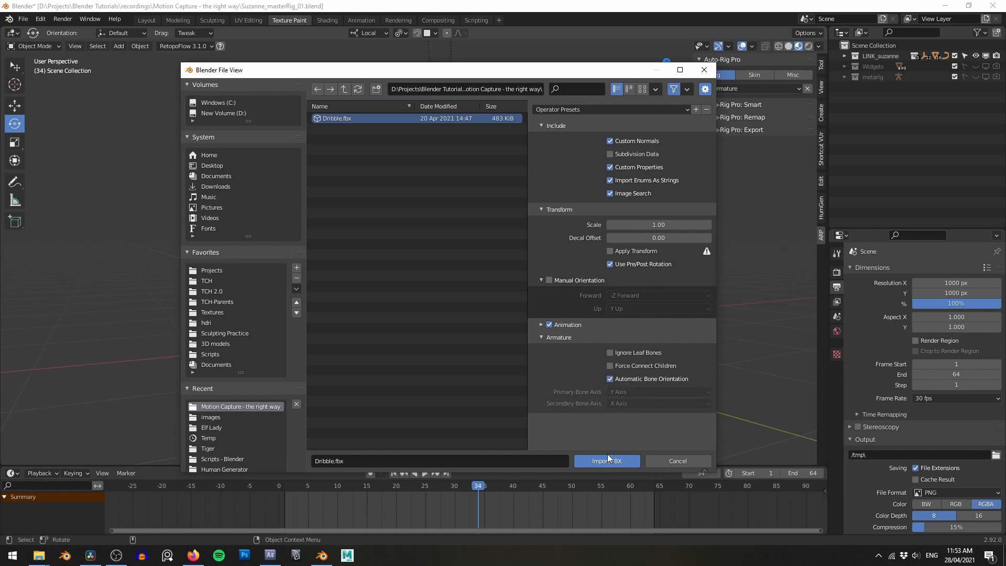
click(607, 454)
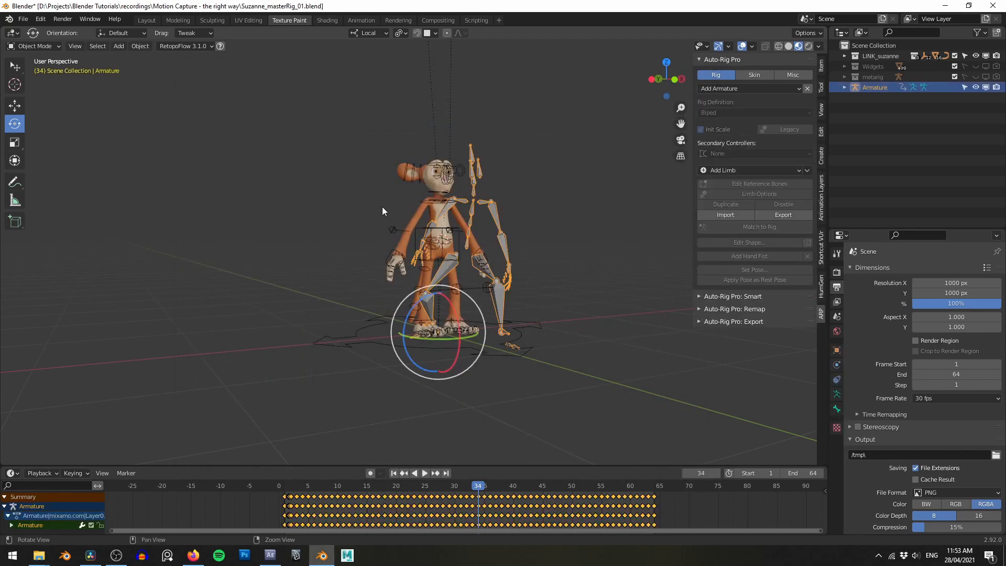
- Move the reimported armature about 1.53 m along its negative local X axis, beside the Suzanne character
key(g)
alt+drag(382, 206, 341, 215)
key(x)
click(203, 218)
- Play the dribble animation on the reimported armature to check its bones and motion
key(shift+space)
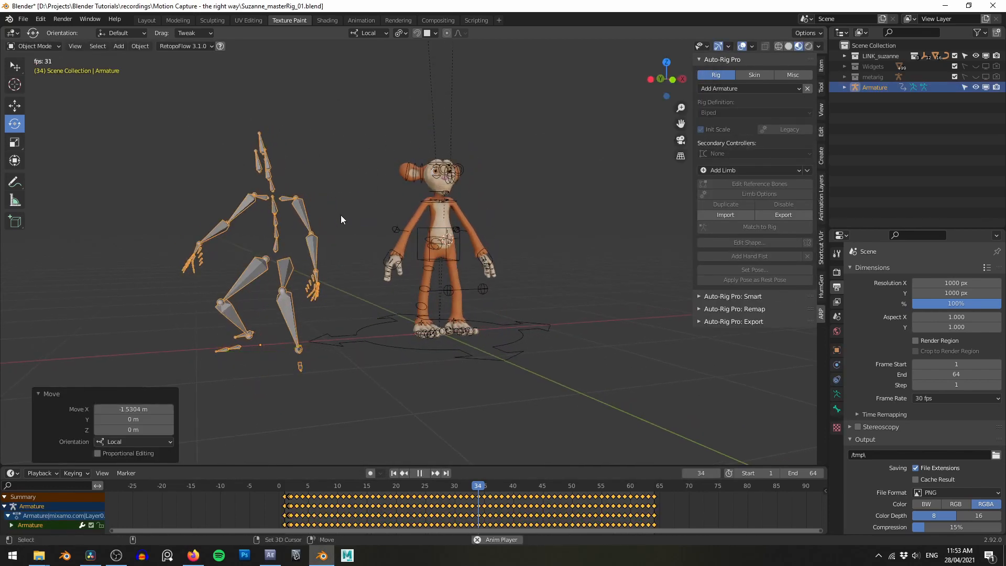
mouse_move(321, 272)
alt+mouse_down()
mouse_move(300, 272)
mouse_move(322, 270)
alt+mouse_up()
alt+middle_drag(348, 242, 343, 255)
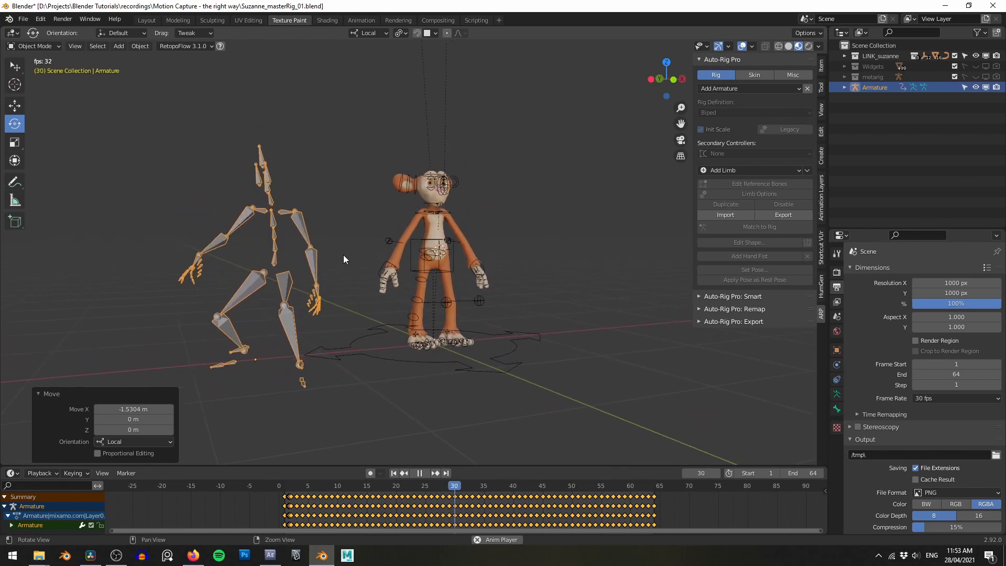
key(shift+space)
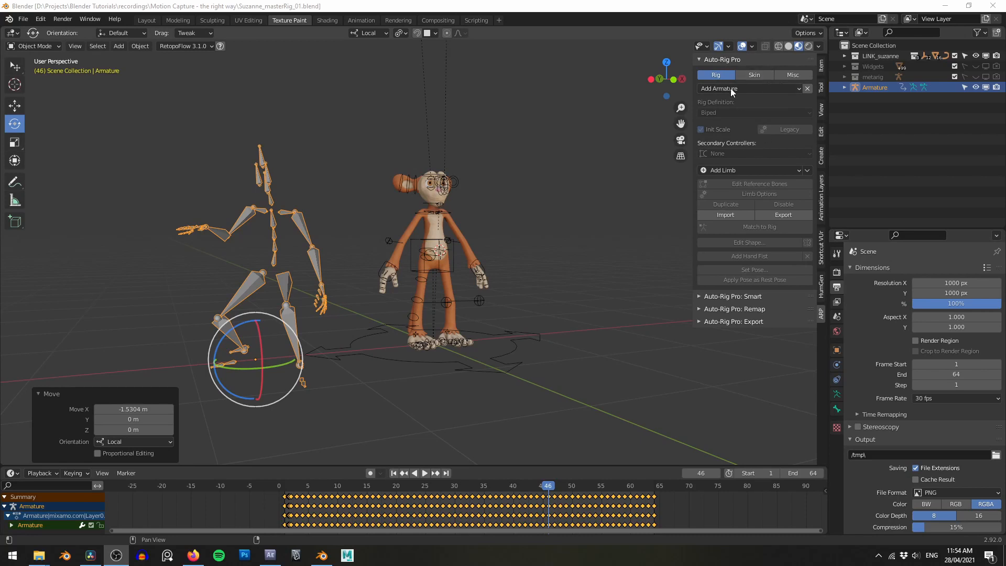
- Open the Auto-Rig Pro Remap settings and assign the imported dribble armature as the source armature
click(724, 62)
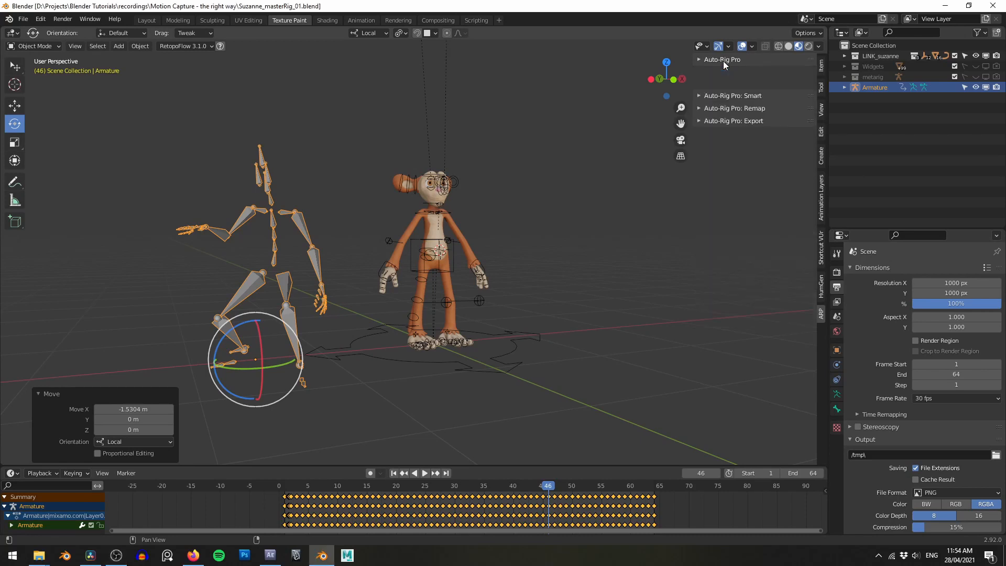
click(743, 85)
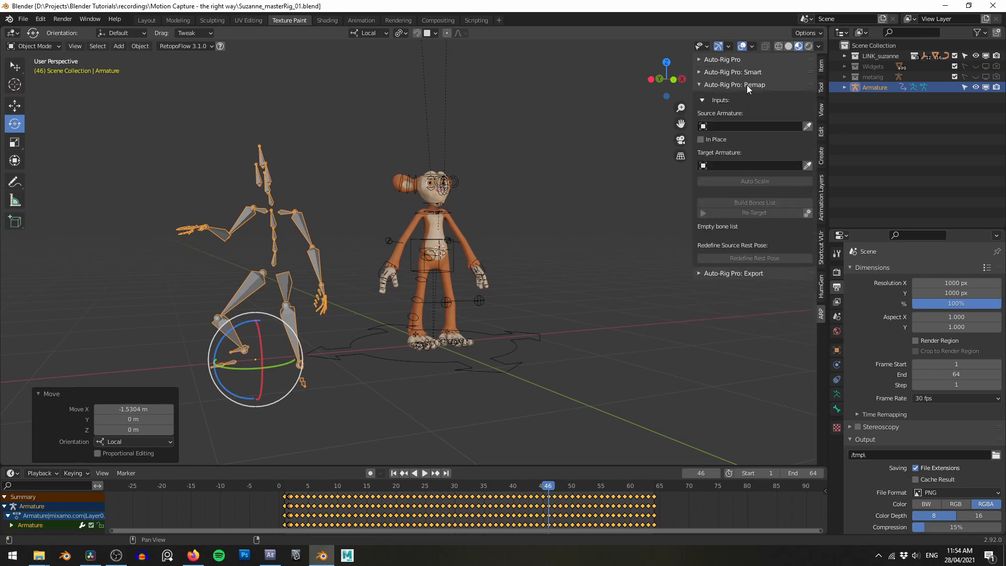
mouse_move(451, 150)
middle_down()
mouse_move(418, 151)
mouse_move(436, 146)
middle_up()
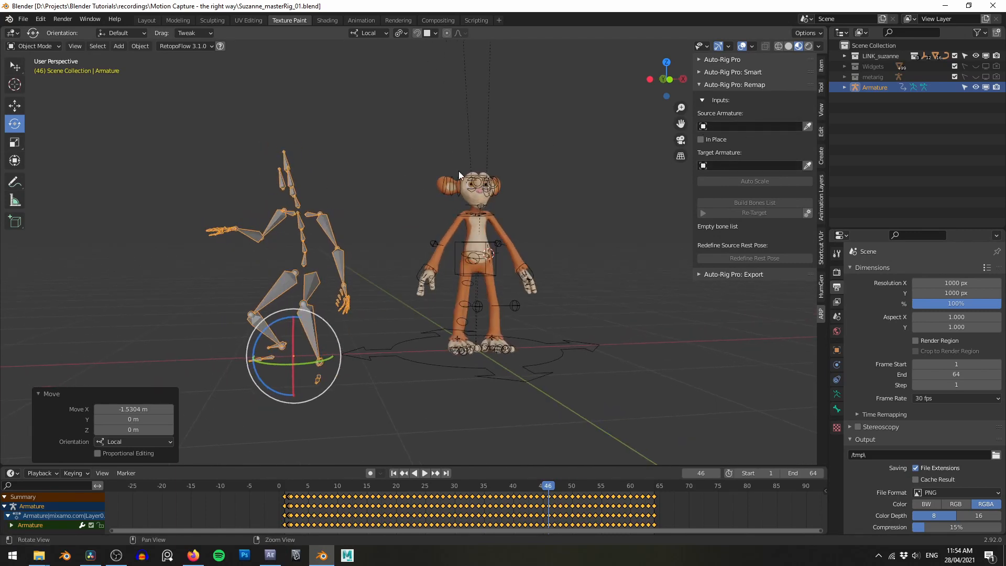
middle_drag(458, 171, 430, 200)
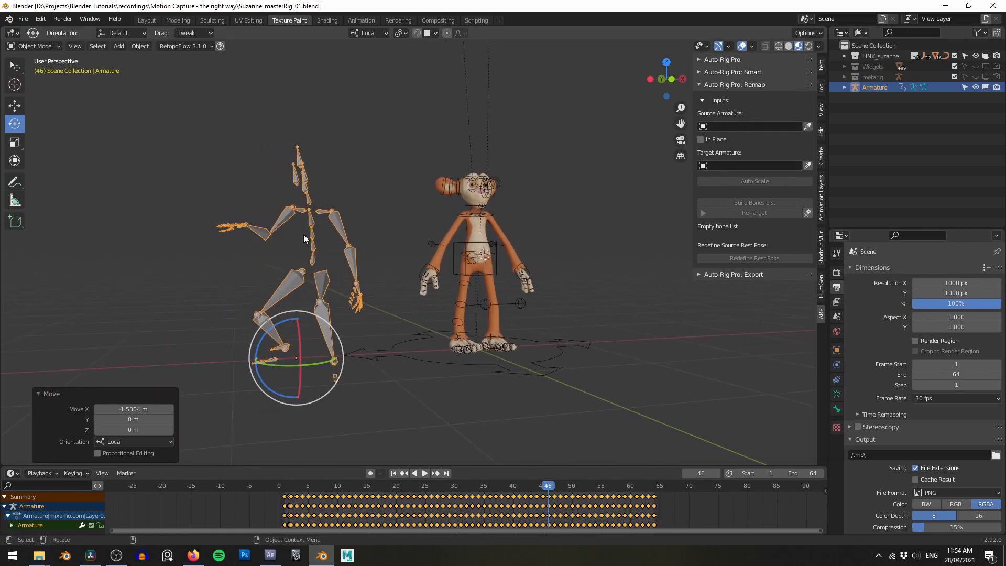
middle_drag(348, 181, 351, 185)
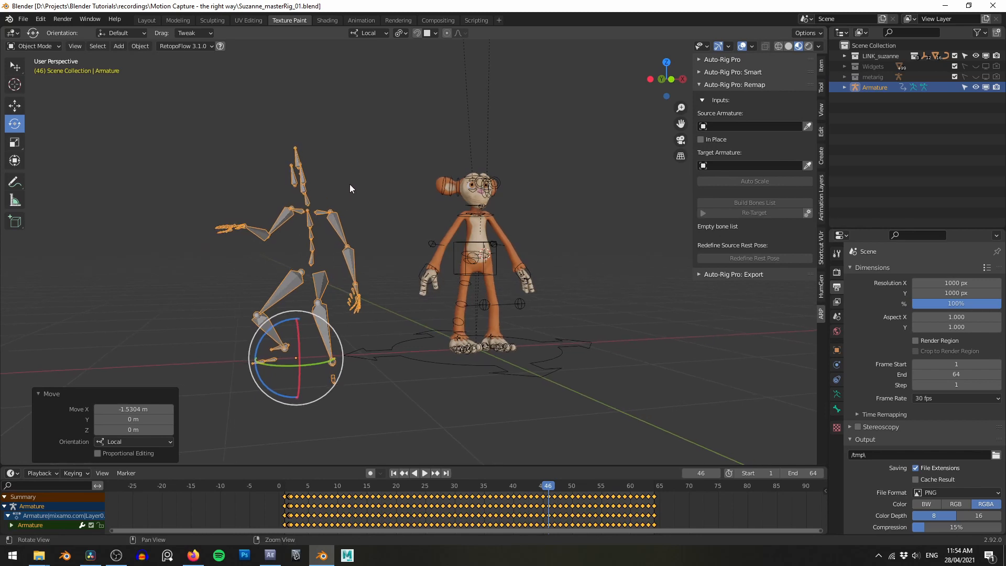
click(807, 128)
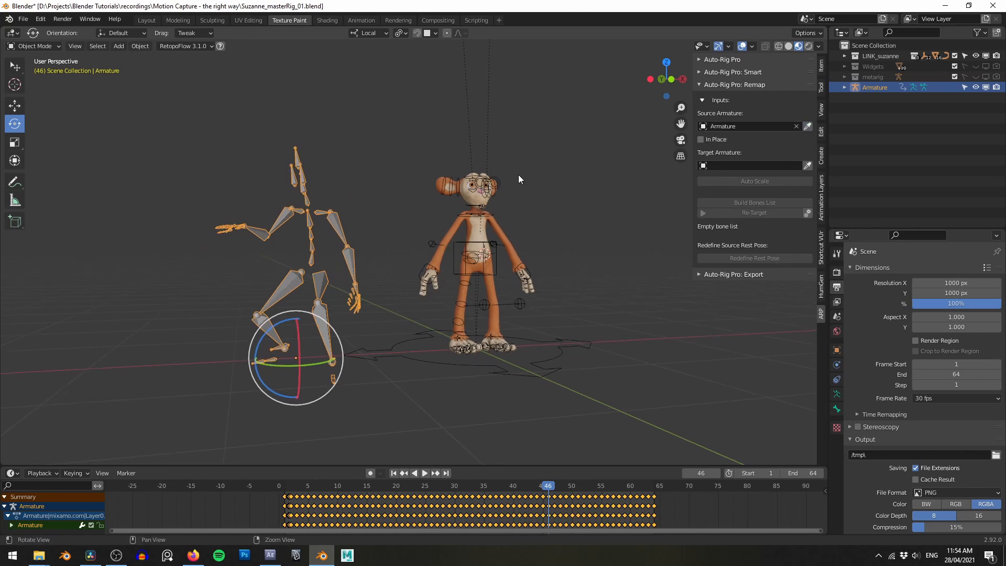
- Select the Suzanne rig and assign rig_suzanne as the target armature for remapping
shift+middle_drag(518, 176, 463, 187)
scroll(445, 209, up, 4)
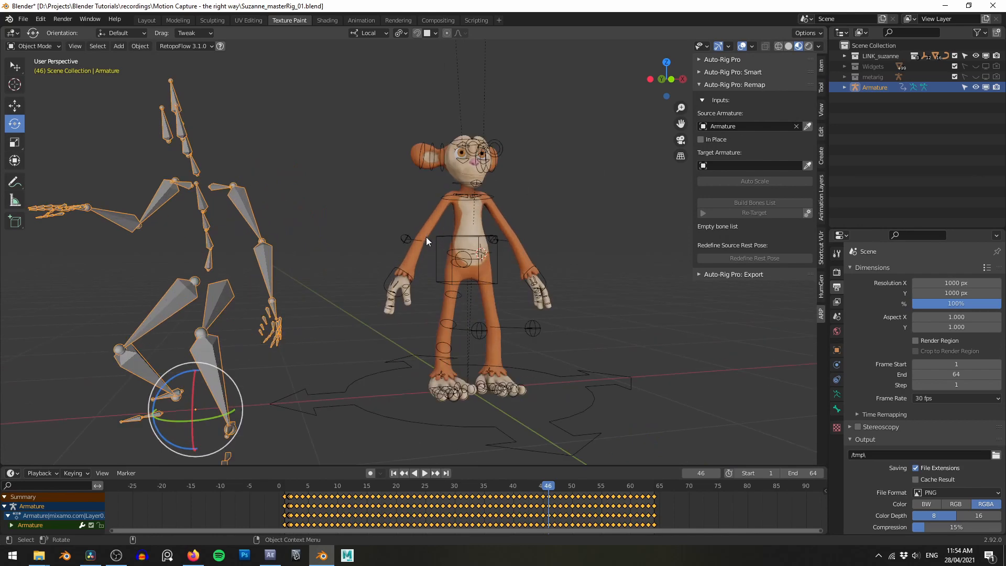
click(407, 237)
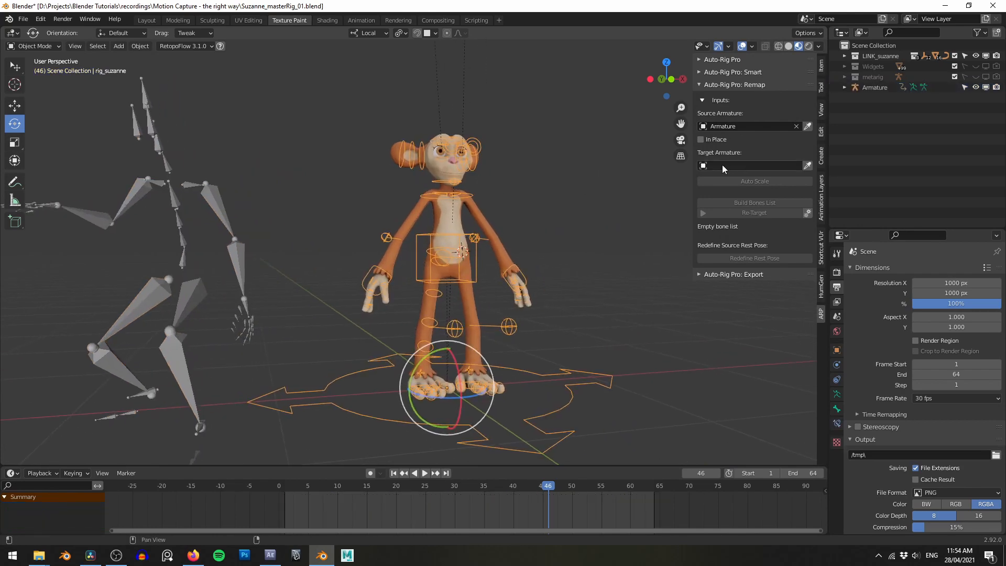
click(808, 166)
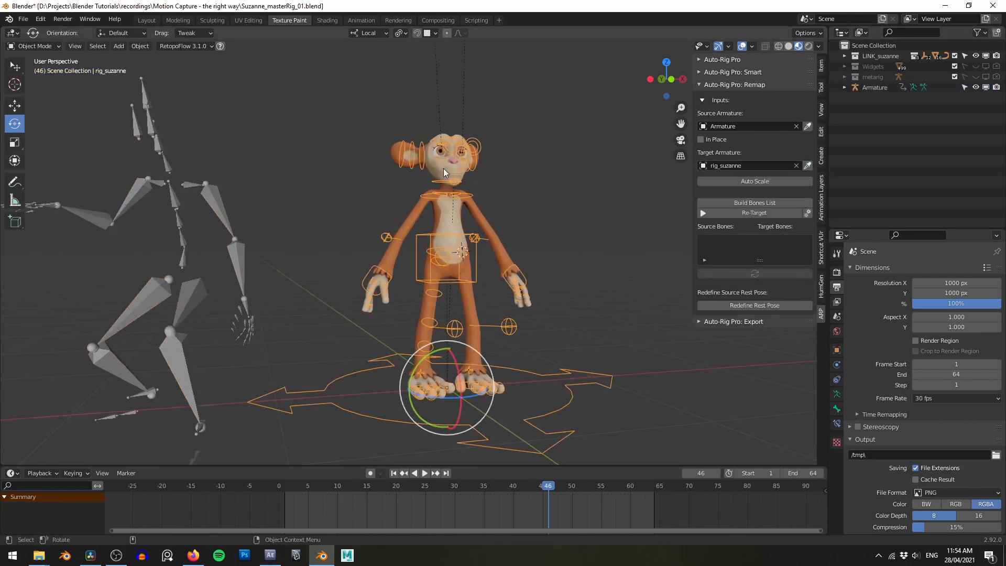
- Auto-scale the source armature to suit the Suzanne rig, then select it and compare the two sizes
middle_drag(443, 169, 576, 230)
click(757, 181)
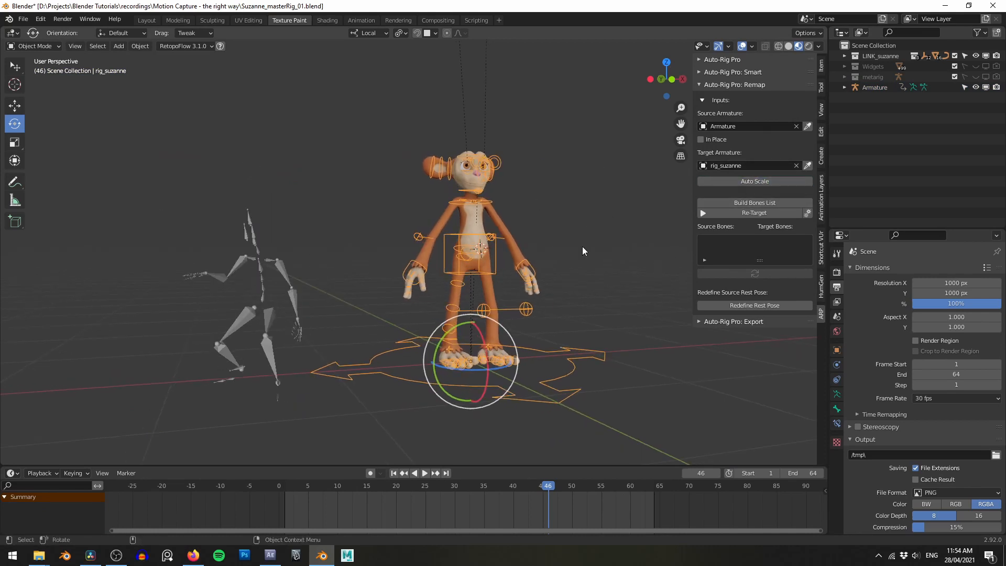
click(287, 294)
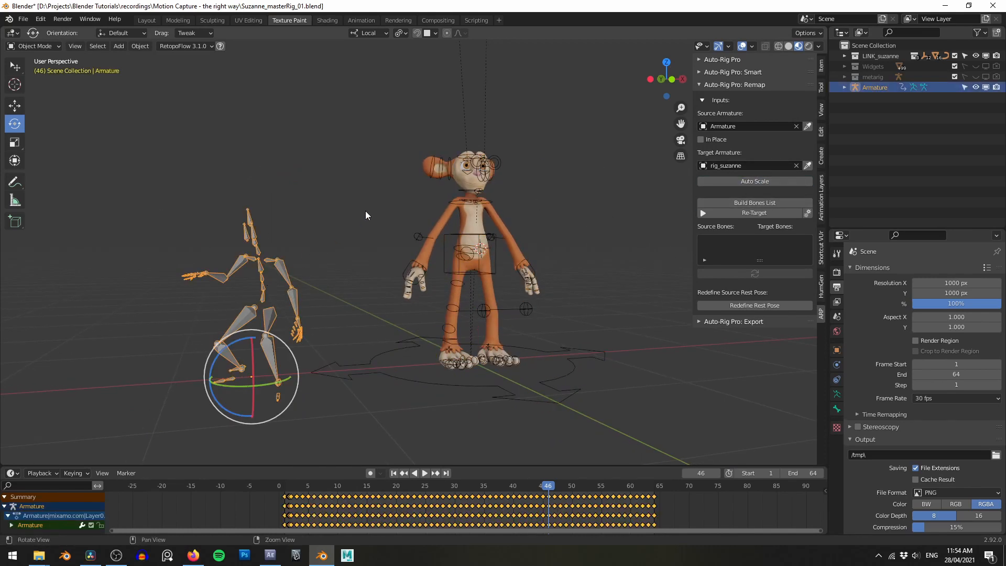
middle_drag(475, 178, 436, 145)
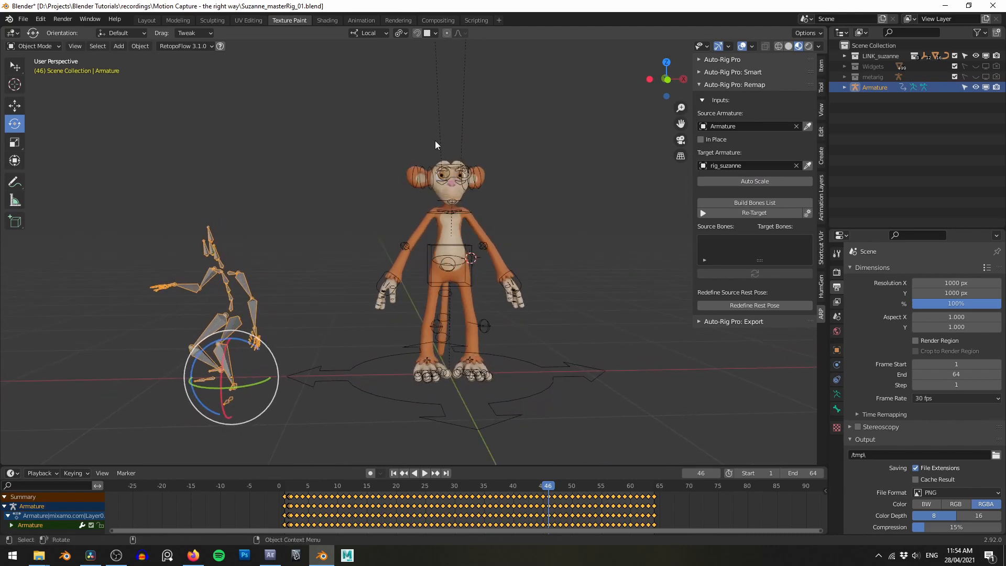
middle_drag(393, 196, 414, 231)
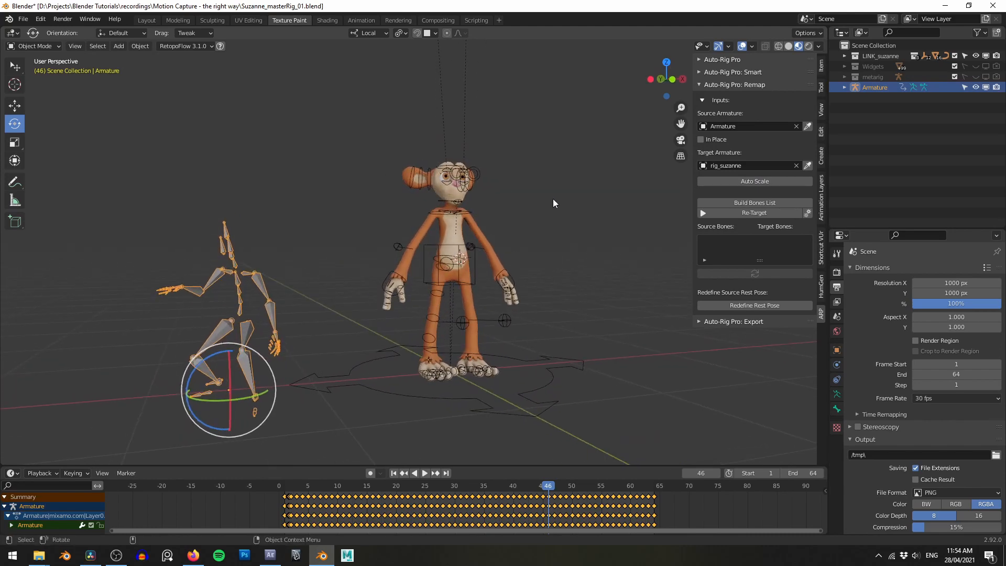
middle_drag(552, 199, 542, 196)
middle_drag(558, 152, 586, 162)
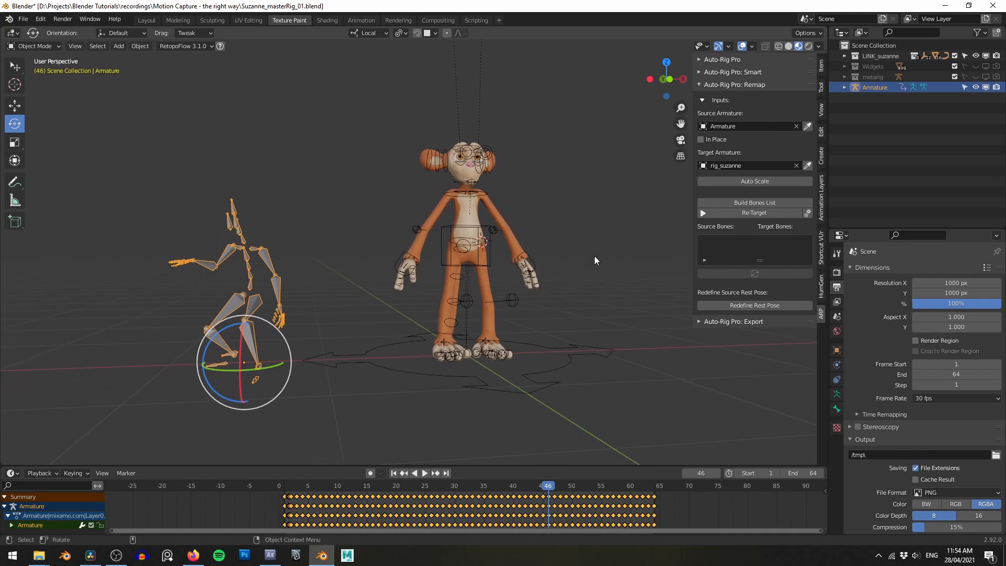
- Build the remap bones list and enlarge it to review the pairing of source and target bones
click(754, 202)
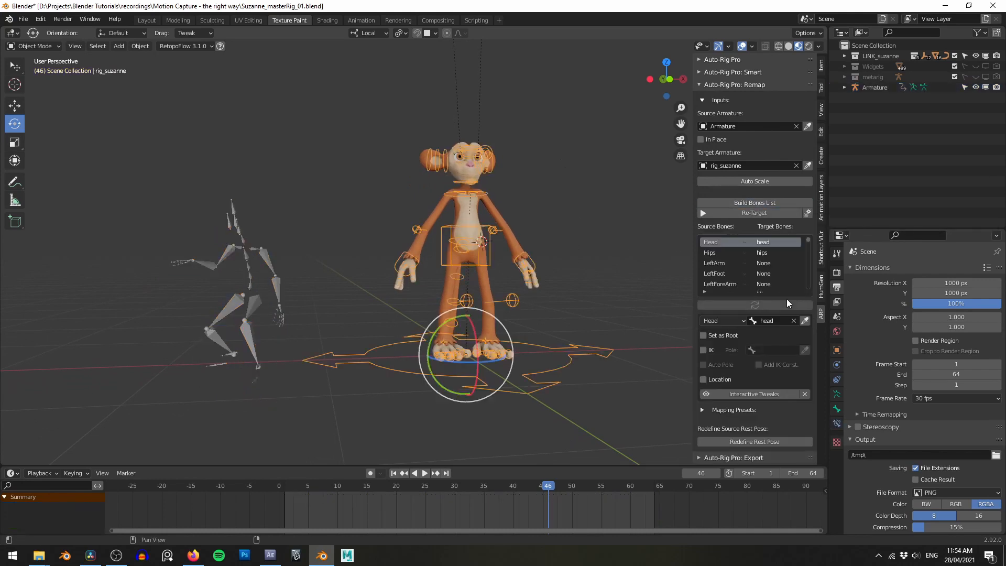
drag(759, 292, 757, 366)
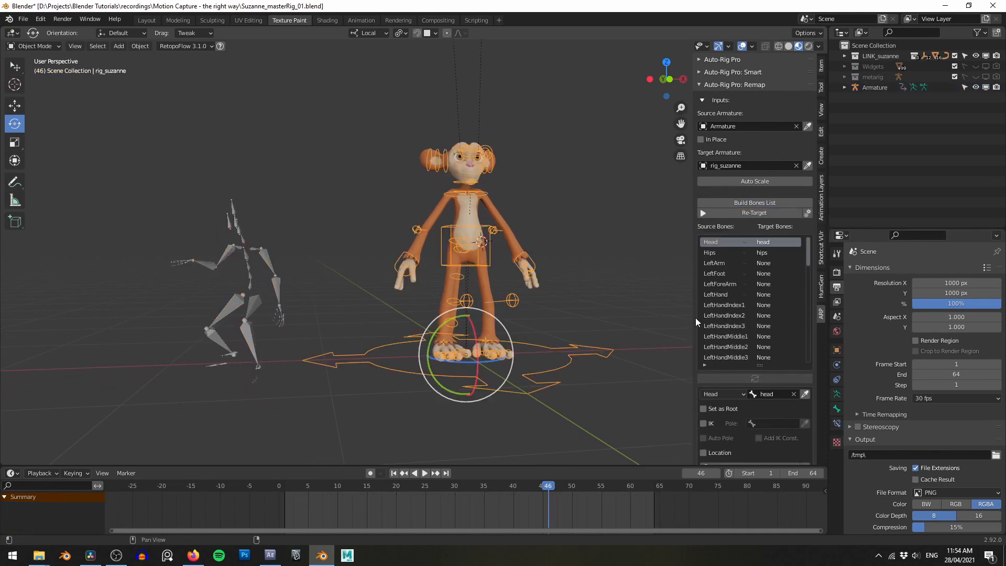
drag(693, 319, 655, 317)
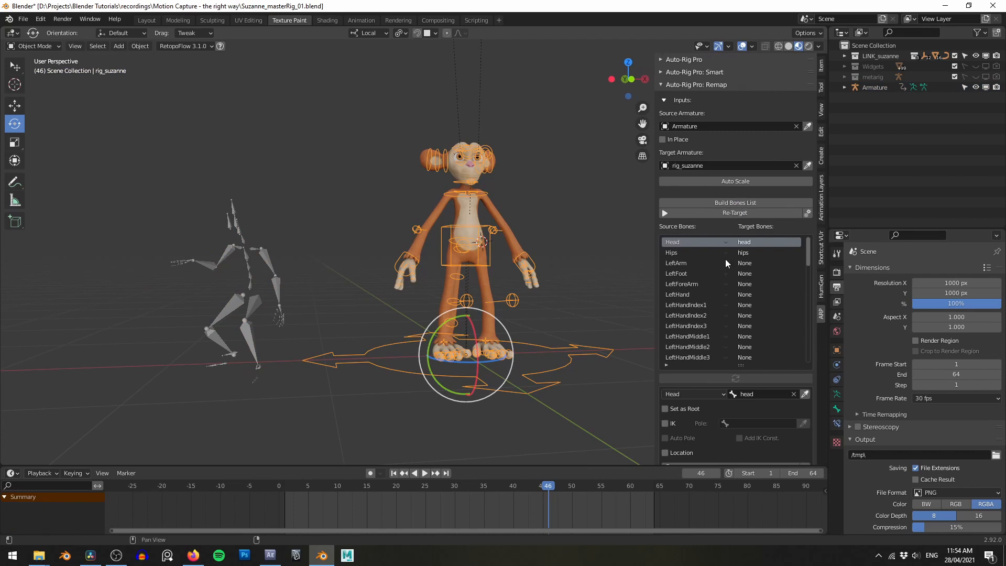
scroll(692, 250, down, 20)
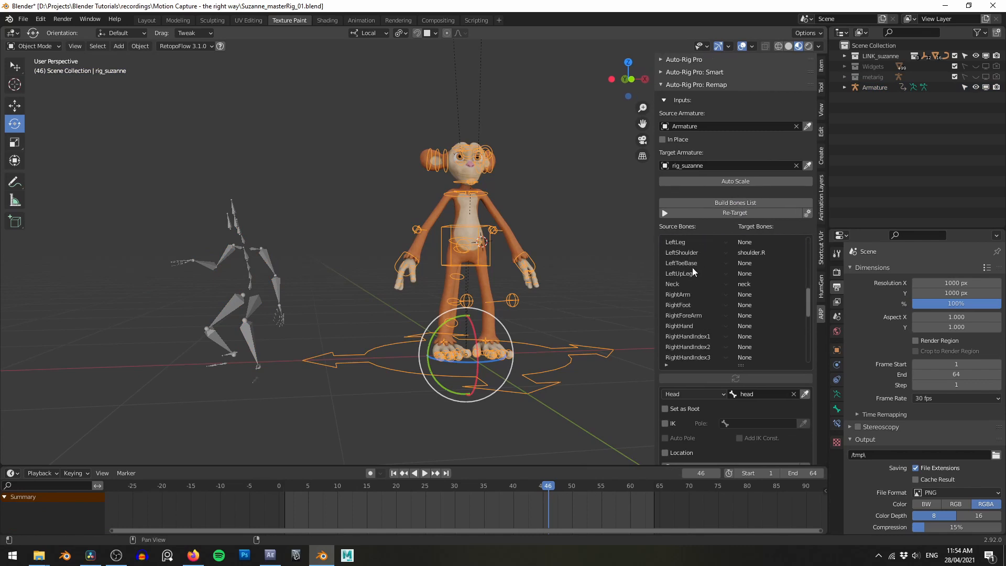
drag(808, 344, 804, 241)
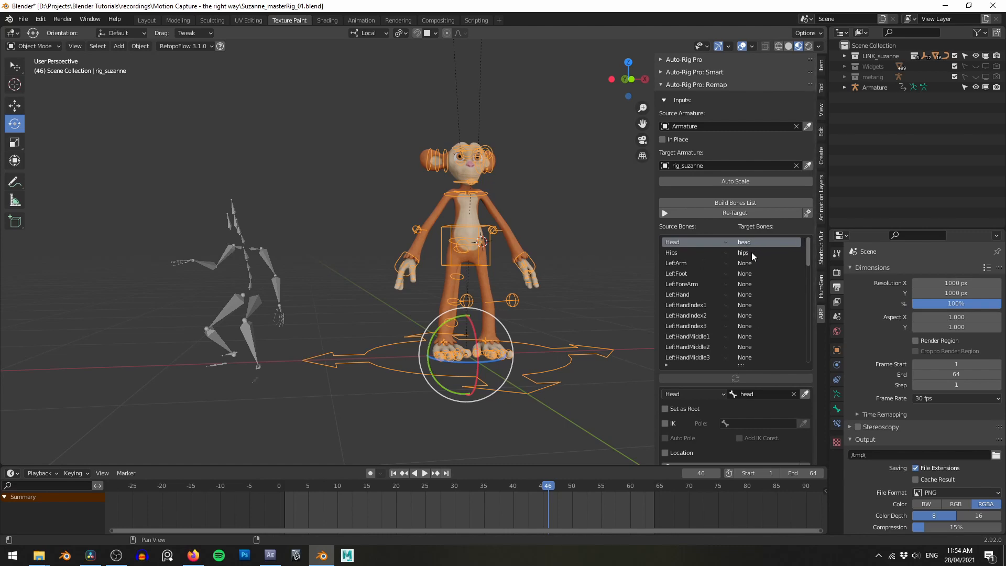
mouse_move(806, 253)
mouse_down()
mouse_move(799, 362)
mouse_move(804, 247)
mouse_up()
middle_drag(502, 234, 524, 222)
key(ctrl+s)
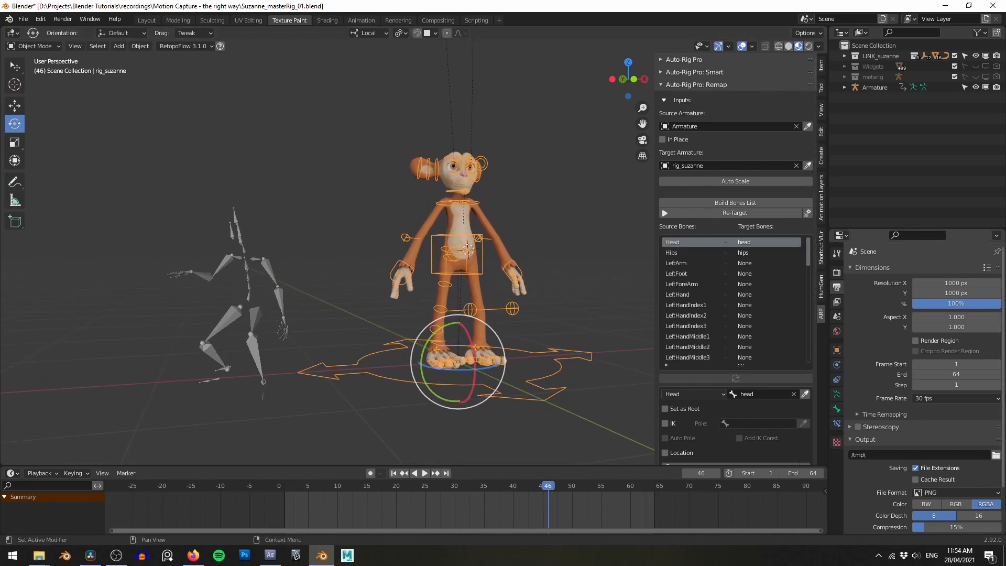
- Choose the Hips entry in the bones list and put the Suzanne rig into Pose Mode
click(743, 253)
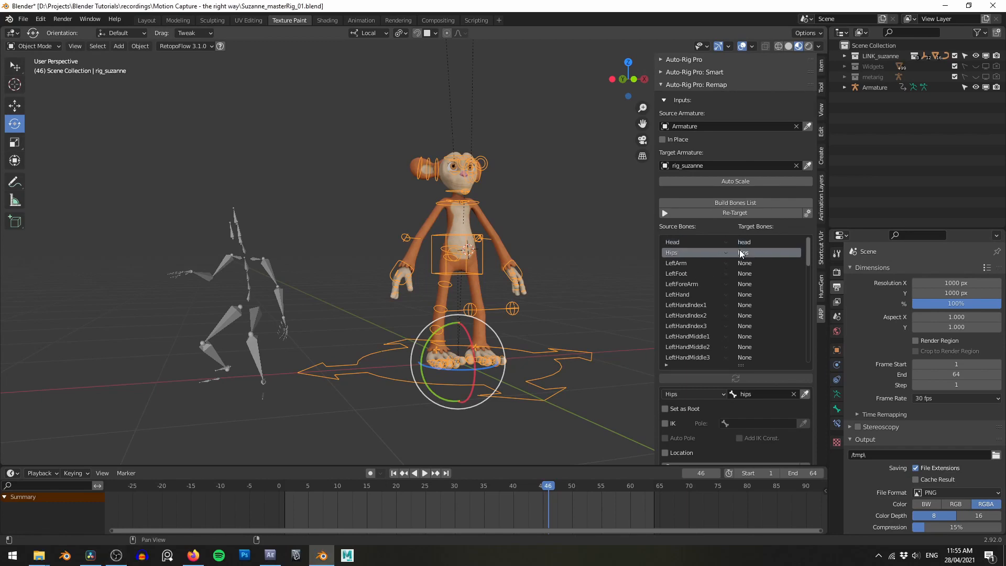
middle_drag(340, 215, 518, 237)
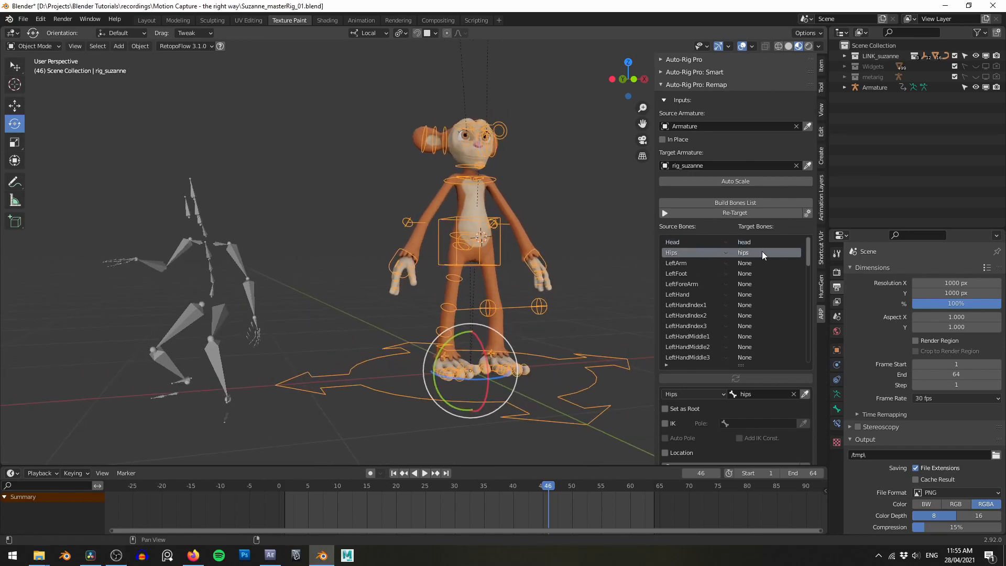
key(Tab)
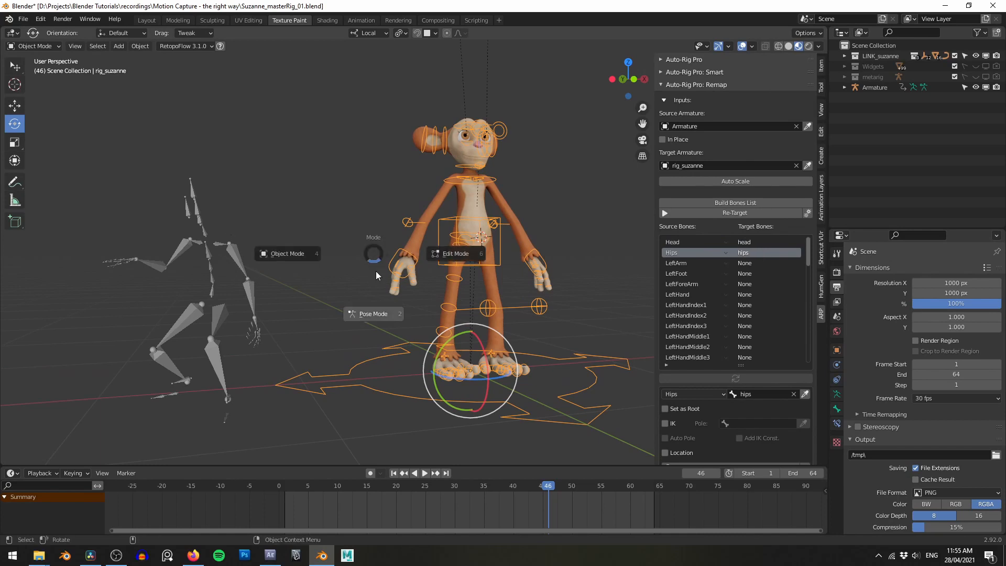
click(373, 293)
alt+drag(542, 237, 506, 234)
click(530, 177)
alt+drag(530, 176, 514, 165)
scroll(463, 228, up, 2)
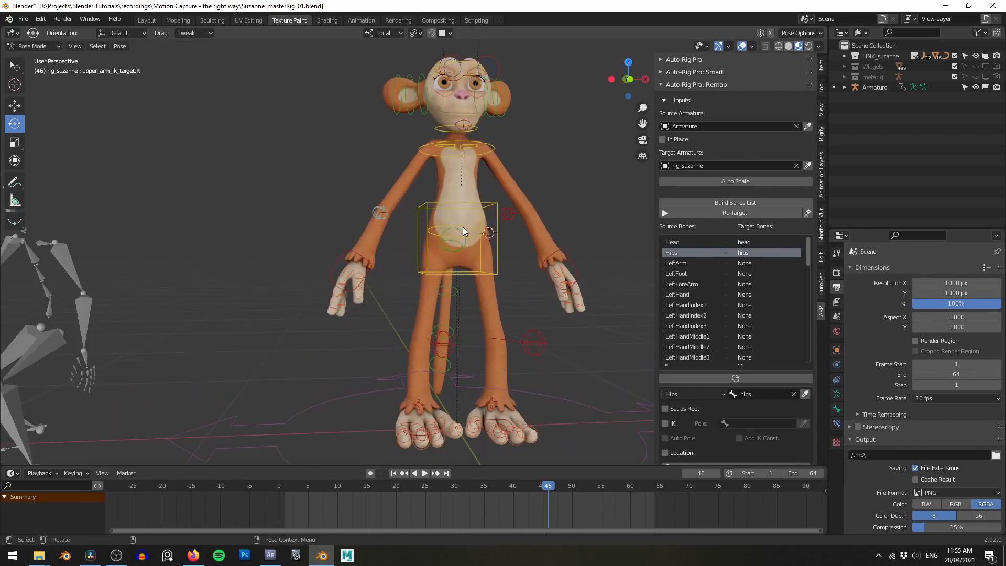
- Try rotating and moving the Suzanne rig's hips control
click(430, 234)
alt+drag(431, 235, 561, 196)
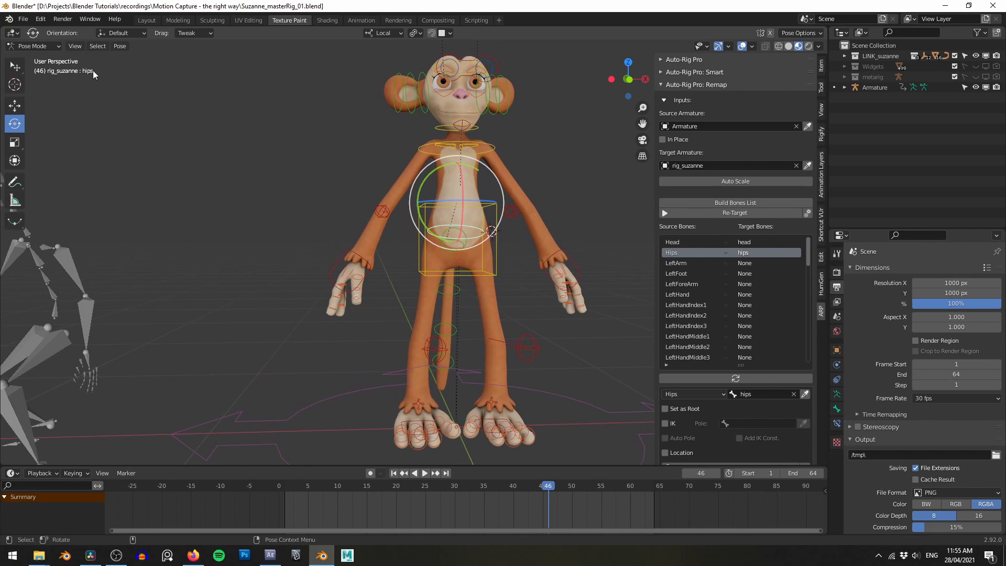
key(r)
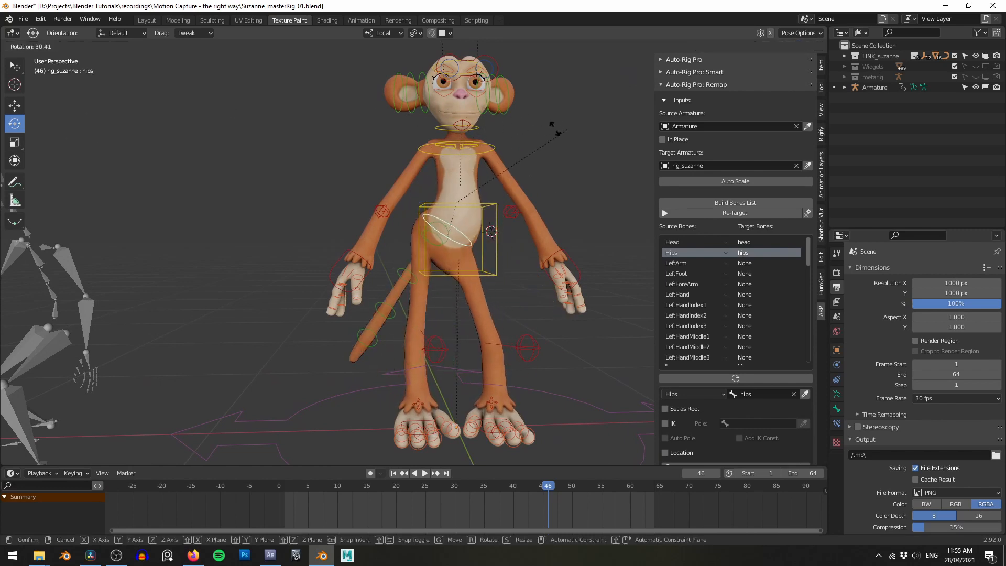
right_click(541, 123)
key(g)
right_click(517, 269)
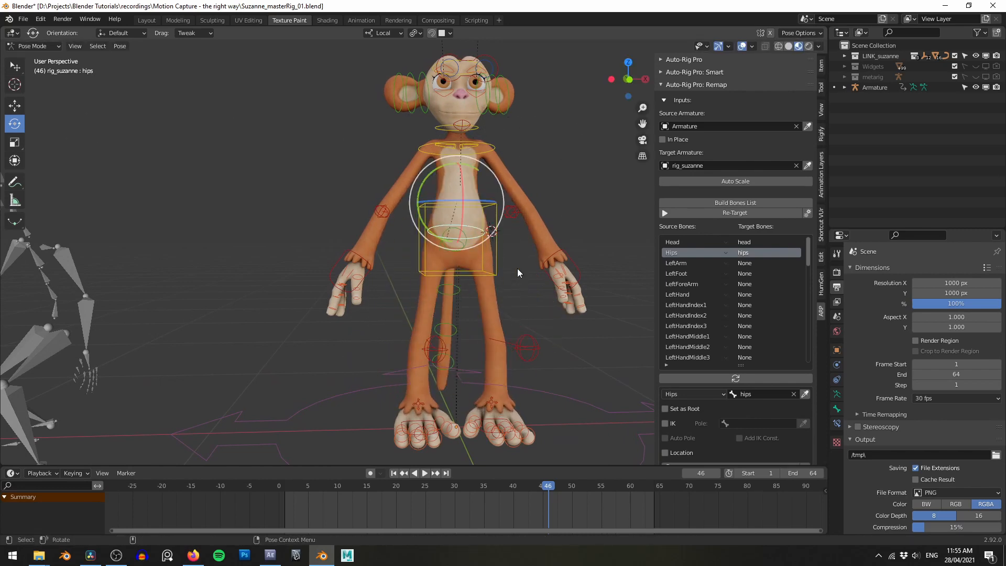
- Select the Suzanne rig's torso control, test its movement, and assign it as the target bone for Hips
click(436, 232)
alt+drag(527, 273, 545, 244)
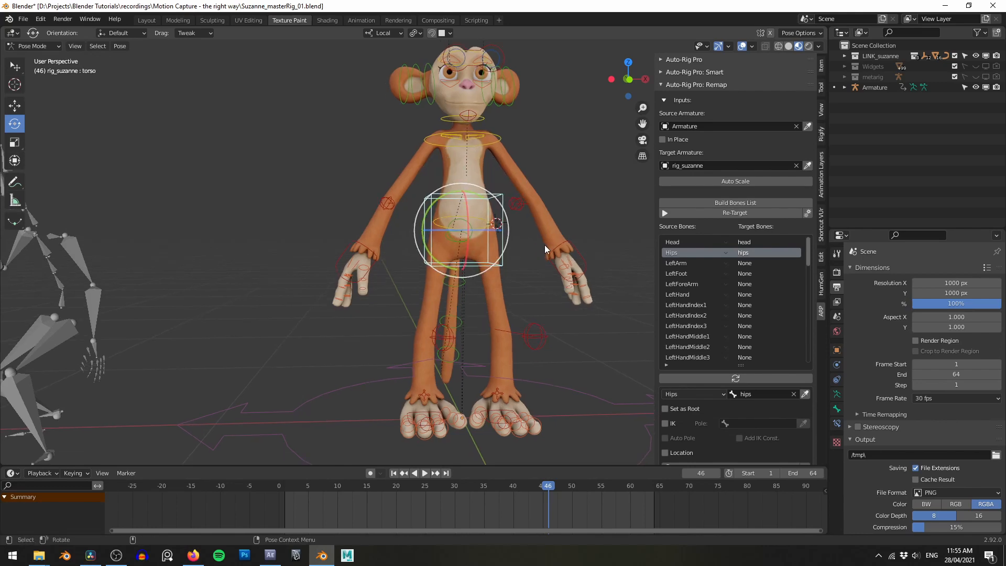
key(g)
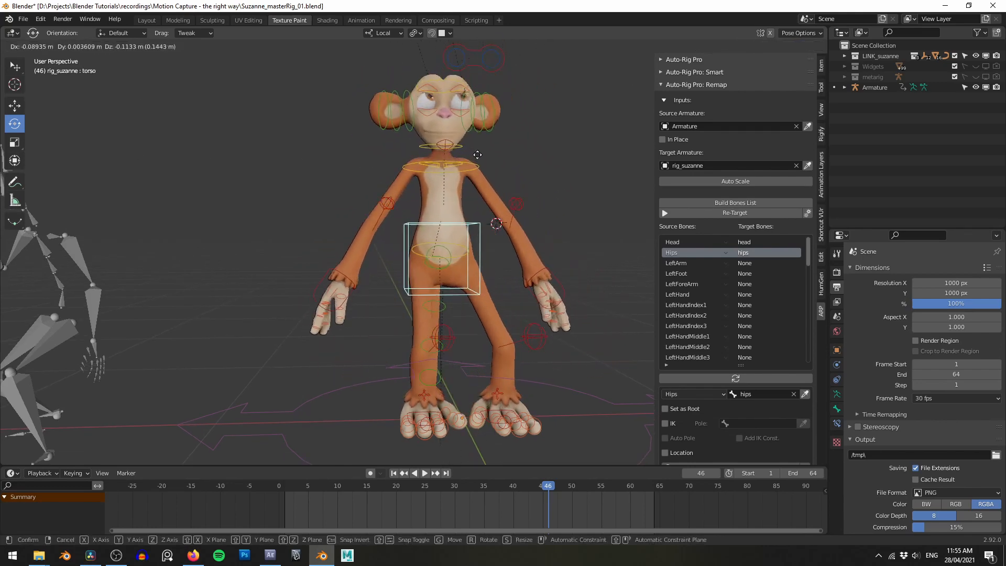
right_click(510, 348)
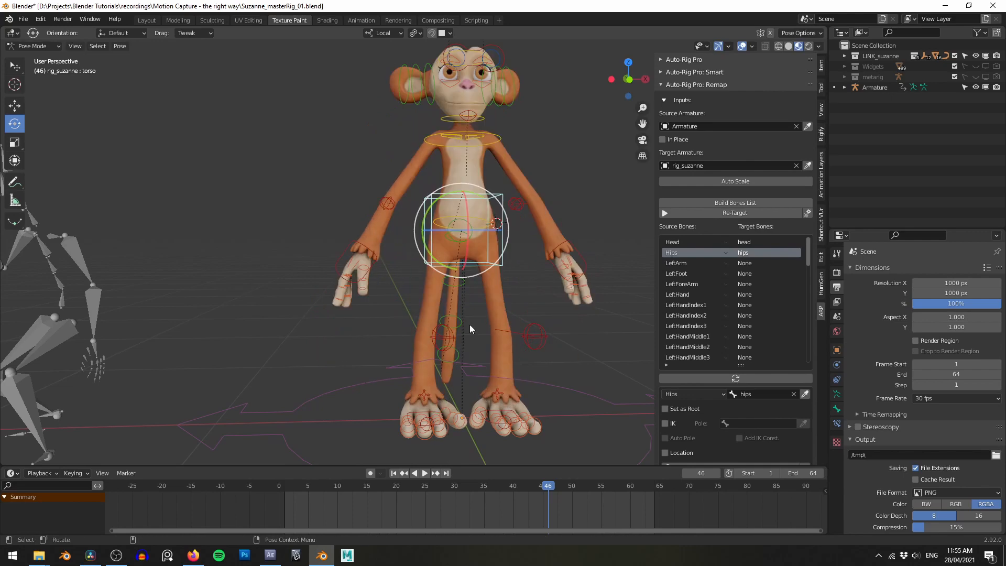
middle_drag(470, 330, 435, 298)
key(g)
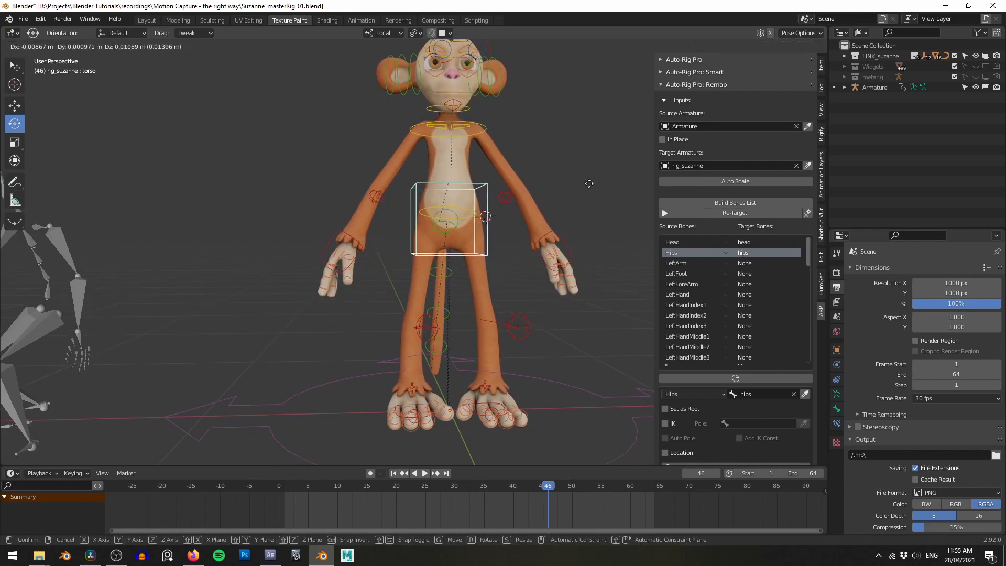
right_click(615, 194)
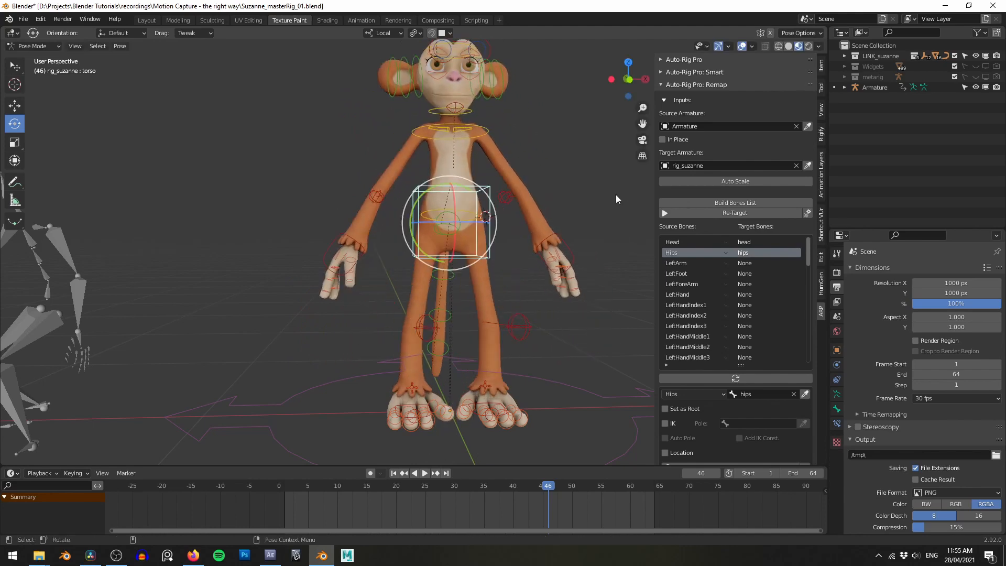
shift+middle_drag(262, 187, 312, 190)
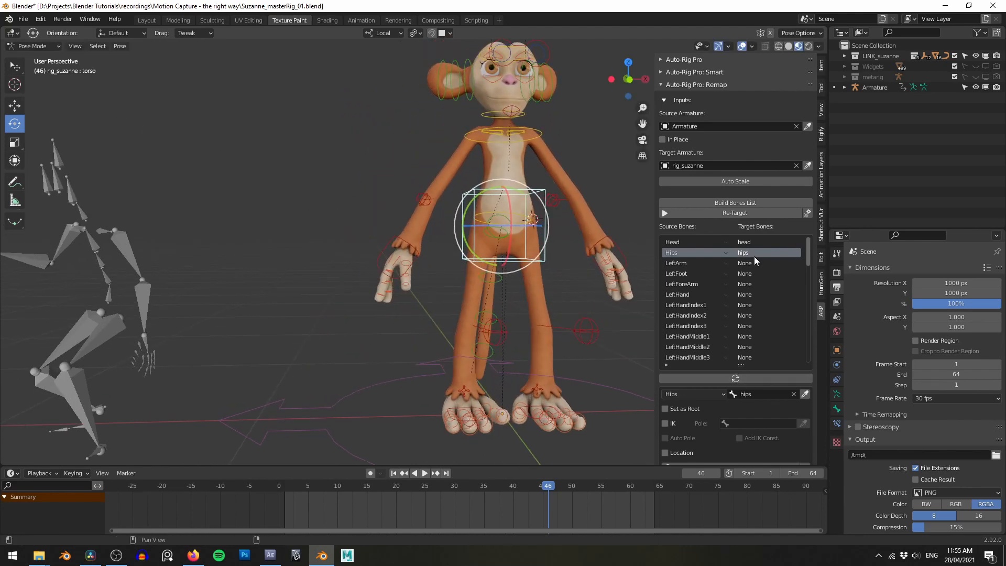
click(806, 394)
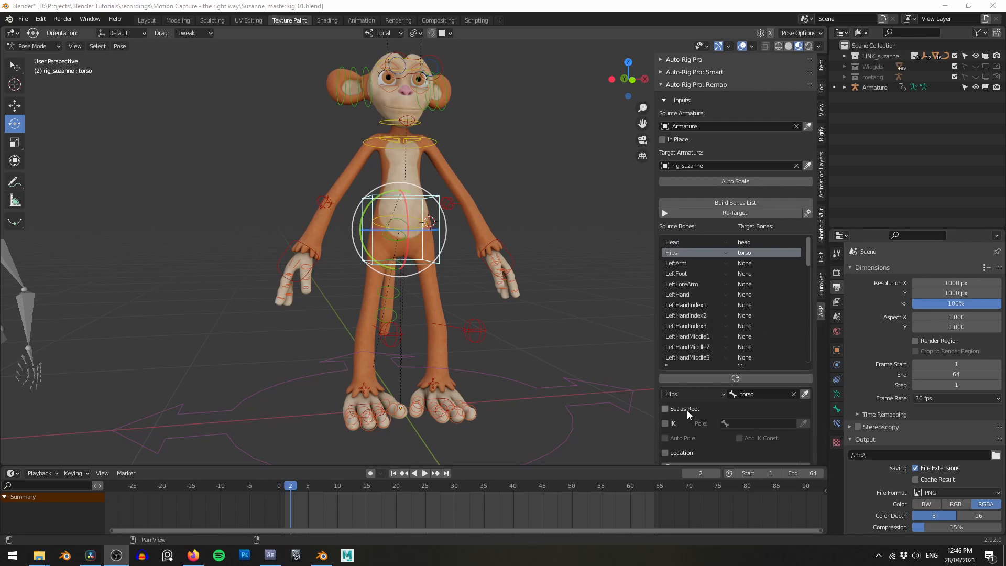
- Select the Suzanne rig's root control and try moving it
scroll(572, 285, down, 1)
click(527, 360)
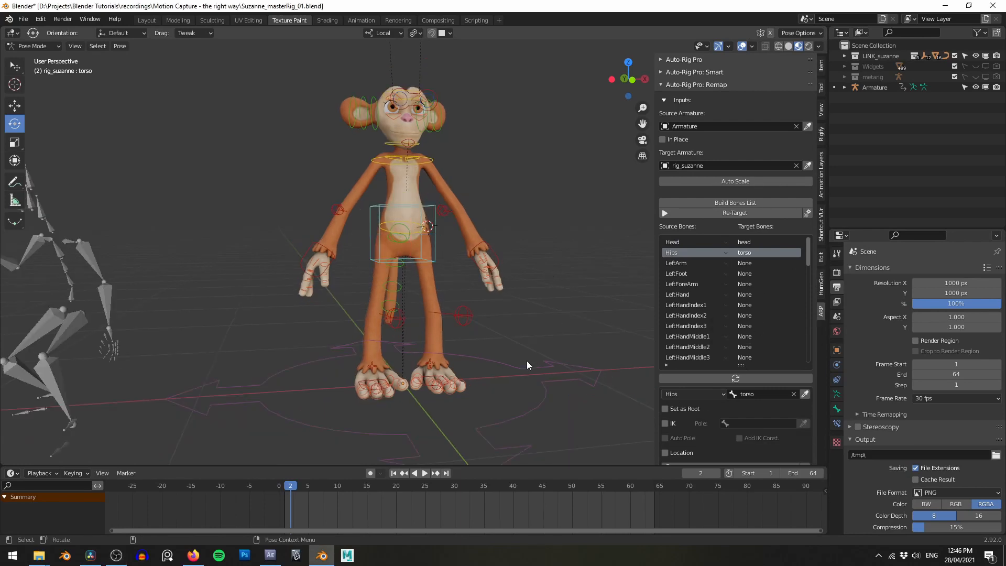
click(524, 364)
scroll(545, 294, down, 3)
alt+drag(550, 275, 493, 211)
scroll(492, 211, up, 1)
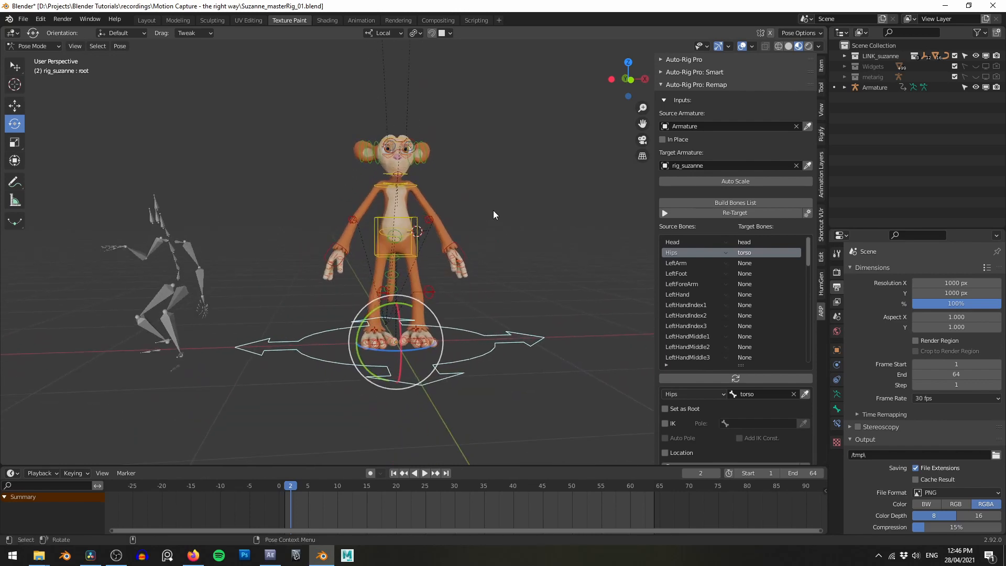
key(g)
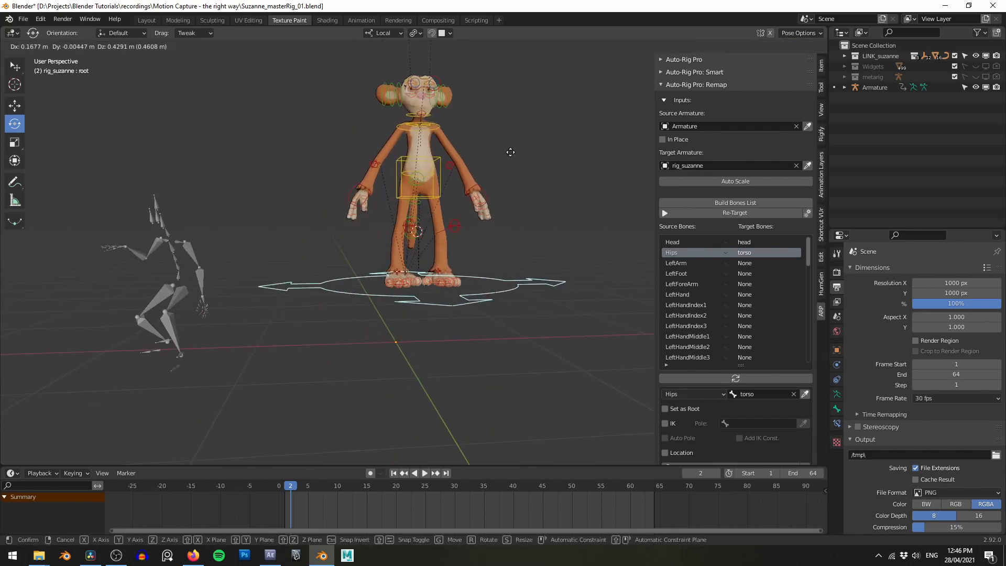
right_click(489, 195)
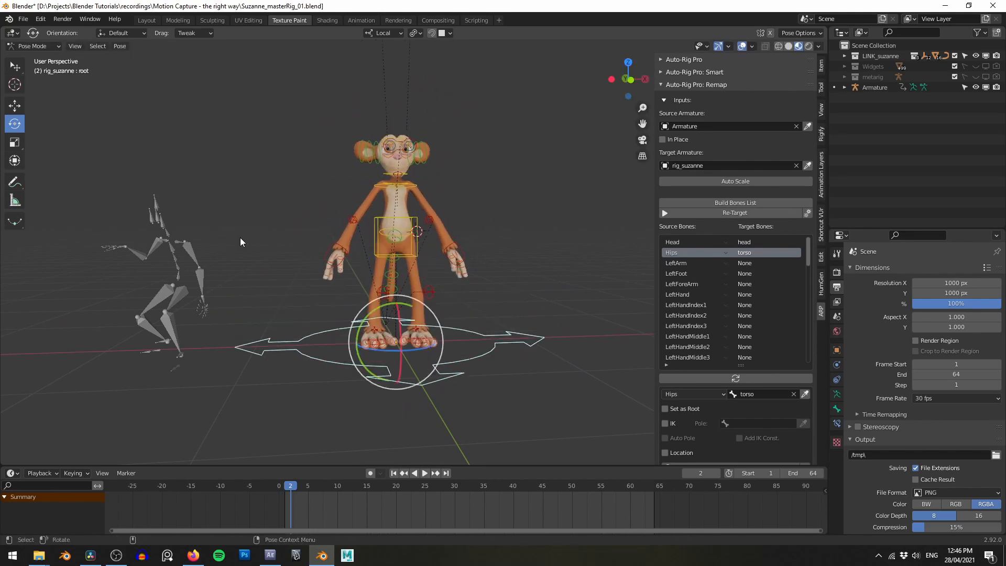
- Leave Pose Mode on the Suzanne rig and put the imported source armature into Pose Mode
key(ctrl+Tab)
click(203, 260)
alt+middle_drag(279, 214, 328, 206)
alt+right_drag(328, 206, 254, 218)
alt+middle_drag(262, 218, 322, 206)
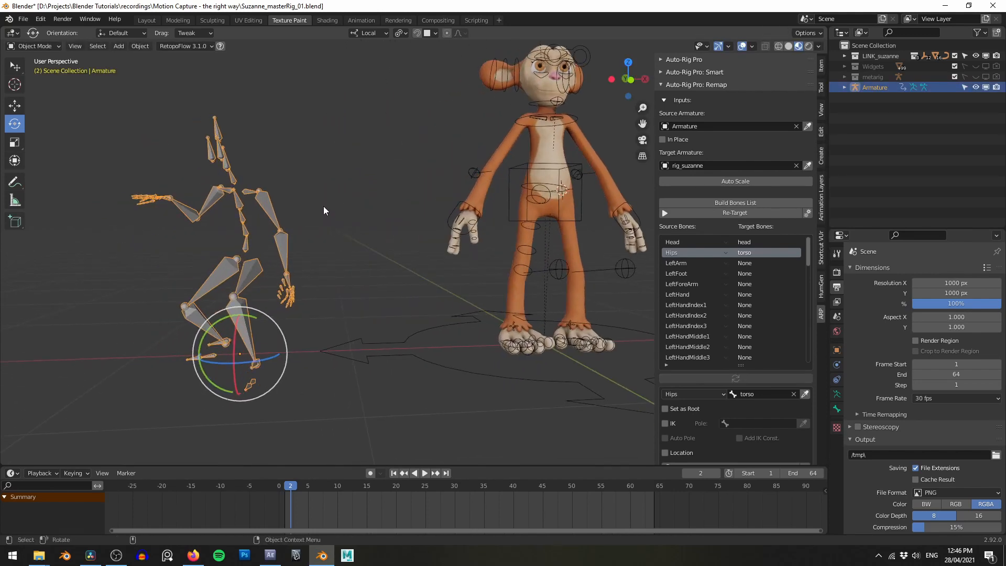
key(ctrl+Tab)
click(324, 261)
- Select the Hips bone of the source armature and try moving it
alt+right_drag(387, 196, 373, 181)
alt+drag(373, 180, 357, 319)
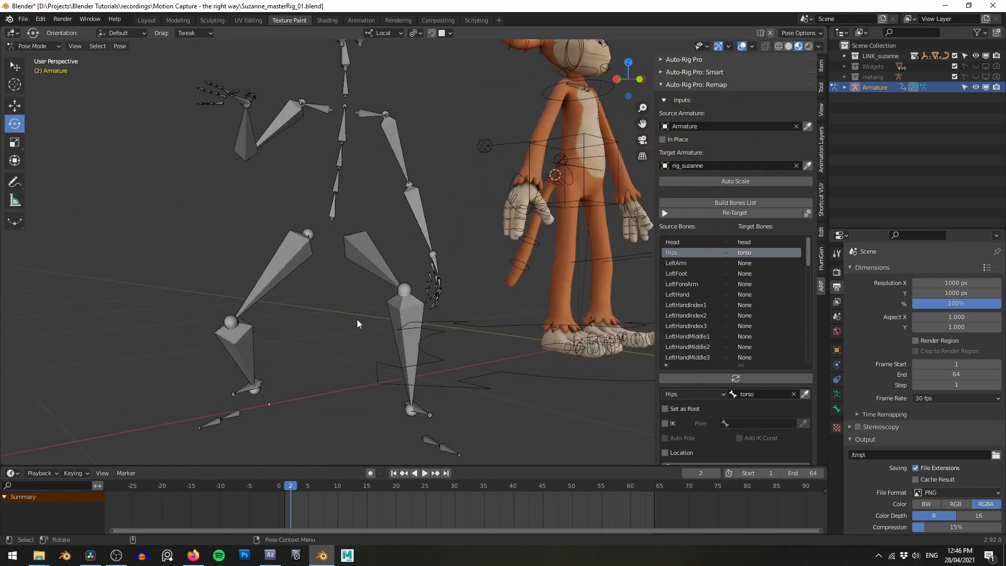
alt+drag(333, 404, 307, 317)
click(326, 232)
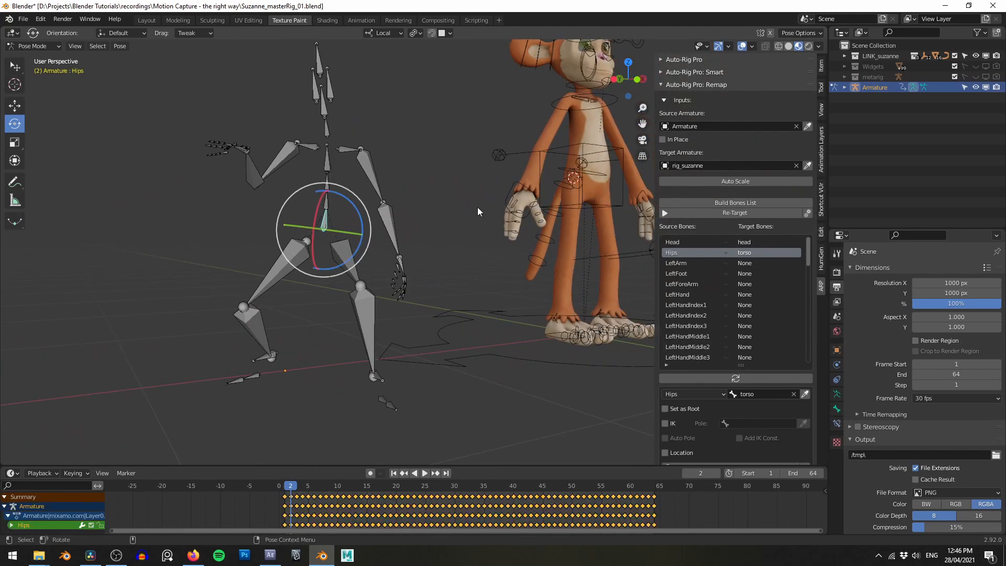
alt+drag(477, 206, 440, 204)
alt+right_drag(439, 204, 441, 197)
key(g)
right_click(471, 165)
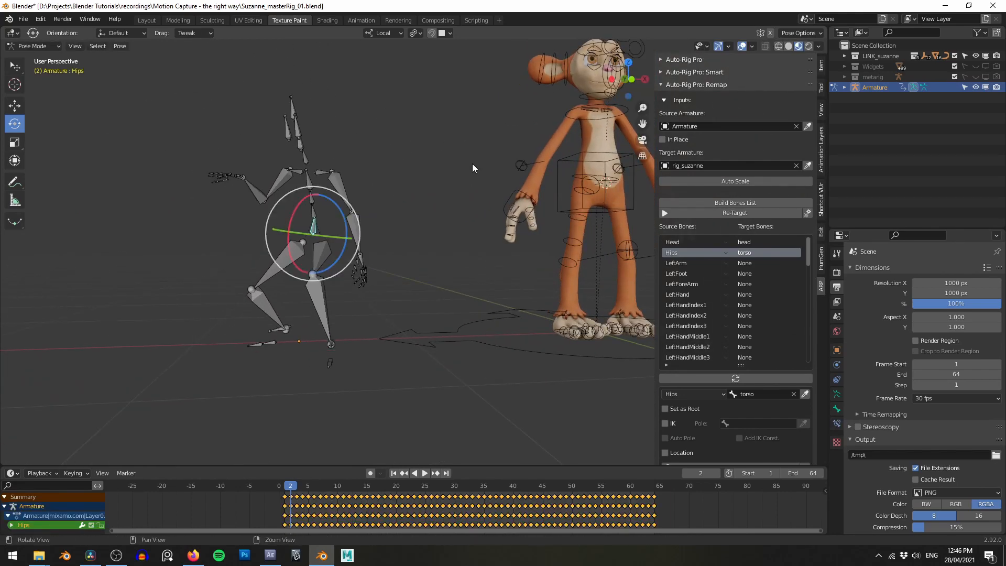
- Return to the Suzanne rig in Pose Mode and select its torso control
alt+middle_drag(452, 172, 404, 188)
key(Tab)
click(378, 194)
click(529, 170)
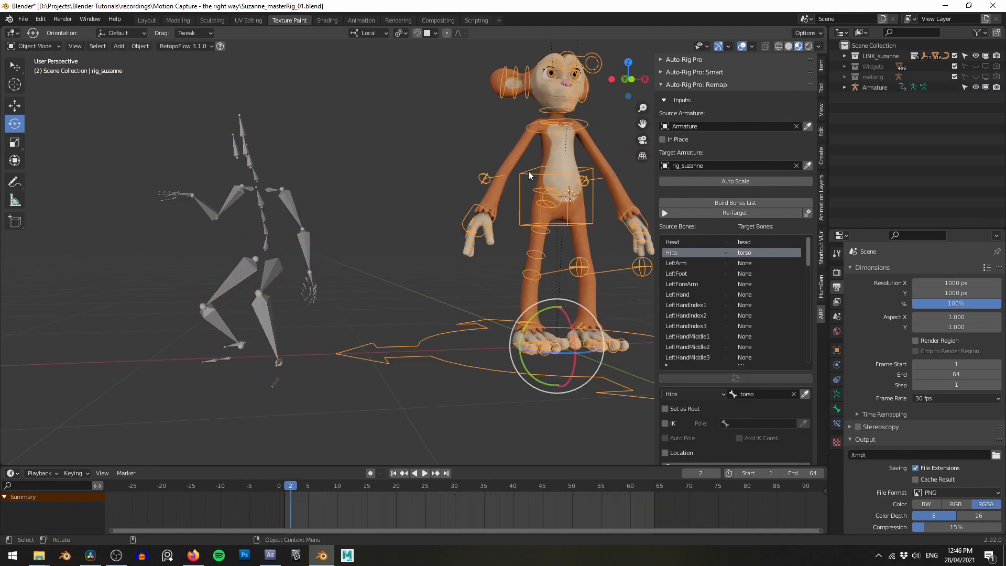
key(Tab)
click(530, 180)
click(521, 176)
key(f)
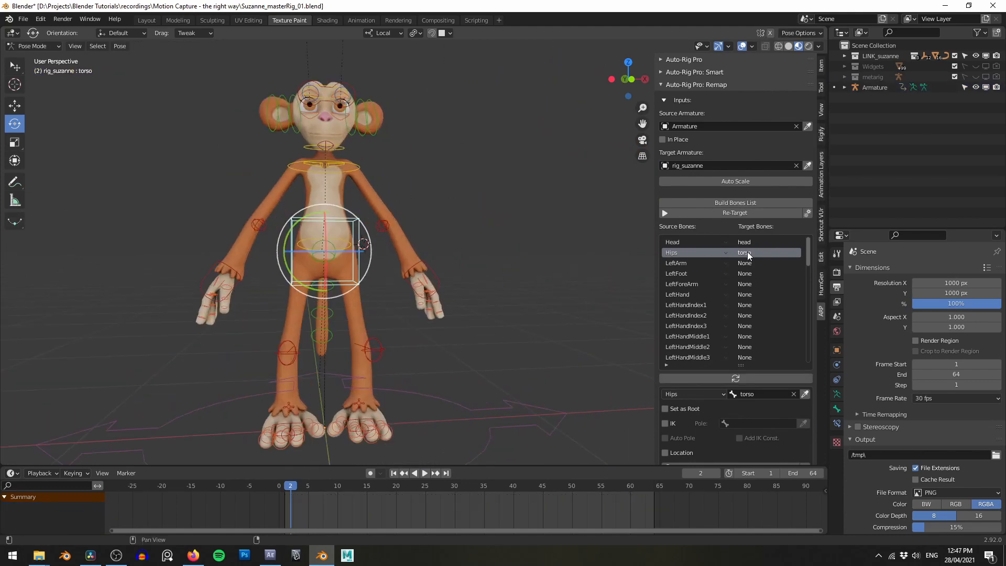
click(694, 411)
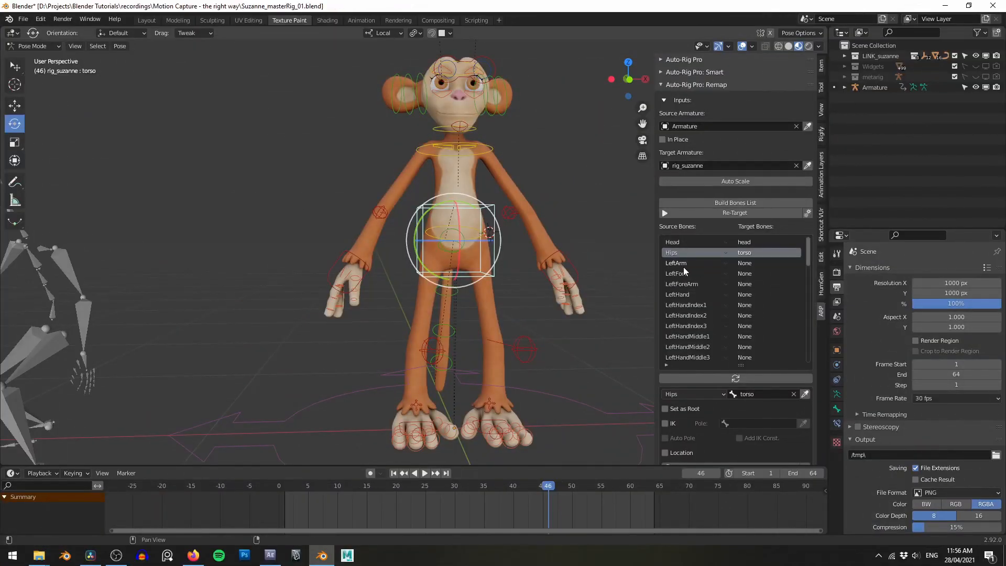
- Select the Suzanne rig's right hand IK control, test its movement, and show its transform and rig properties
shift+middle_drag(396, 162, 377, 168)
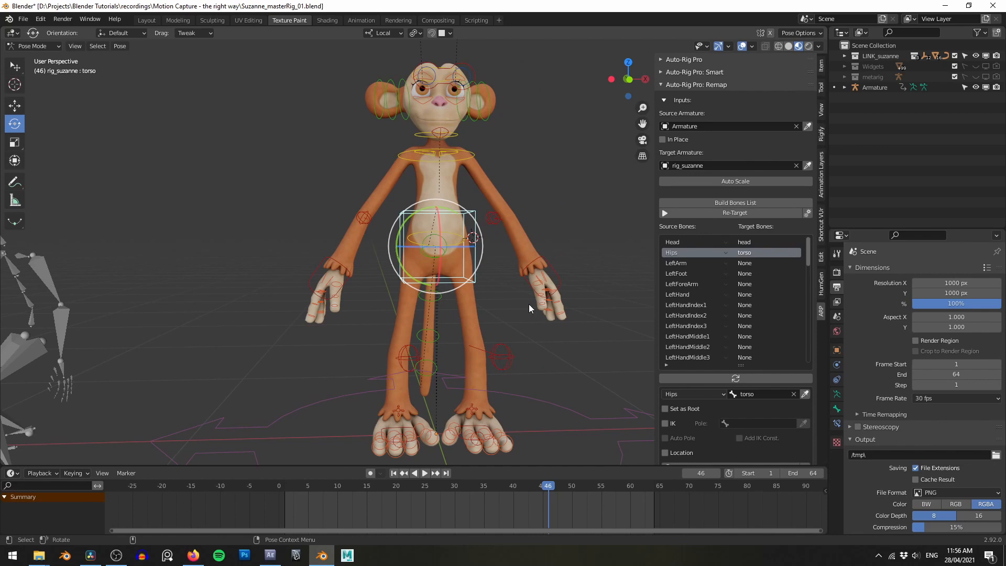
click(324, 262)
shift+middle_drag(326, 262, 316, 264)
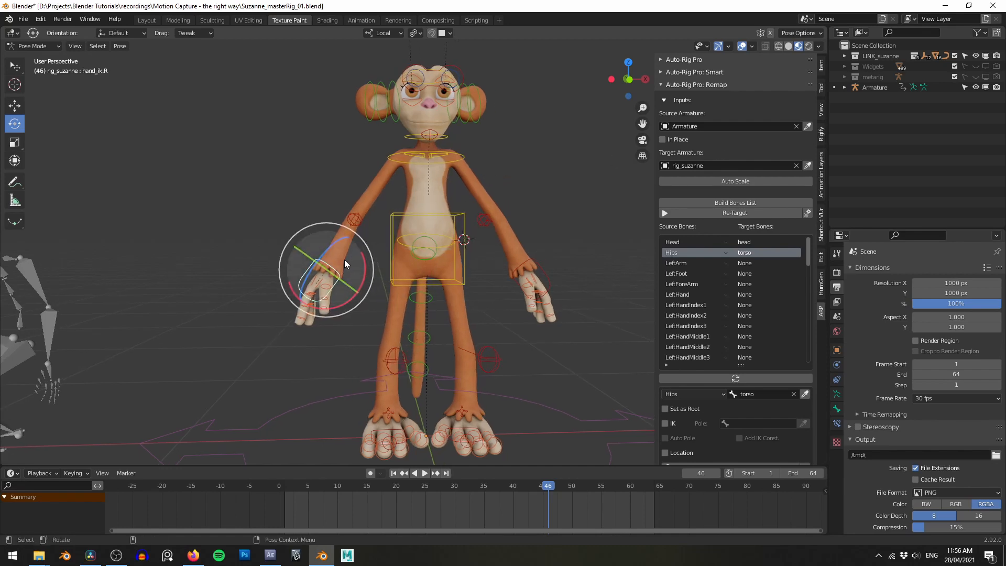
key(g)
key(Escape)
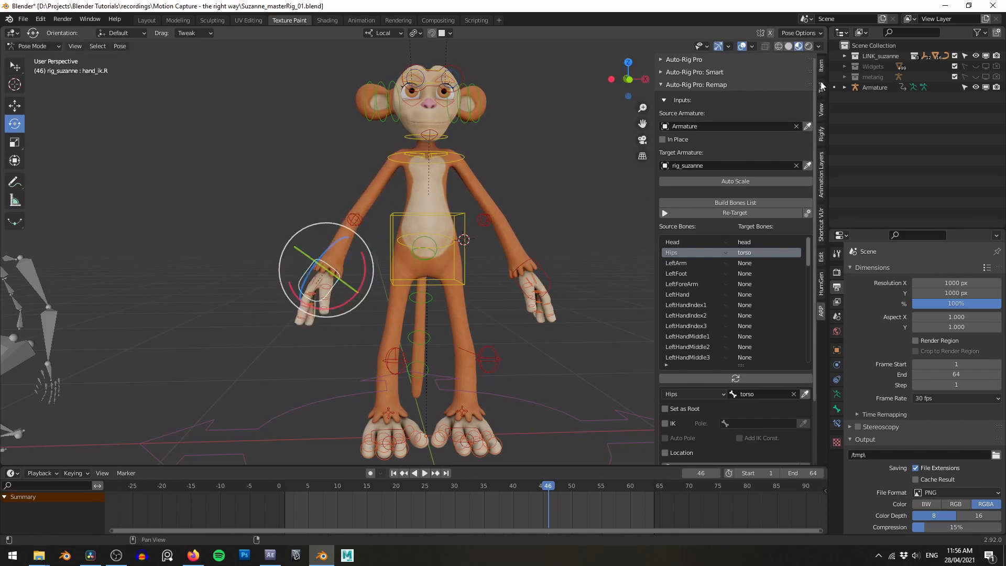
click(821, 67)
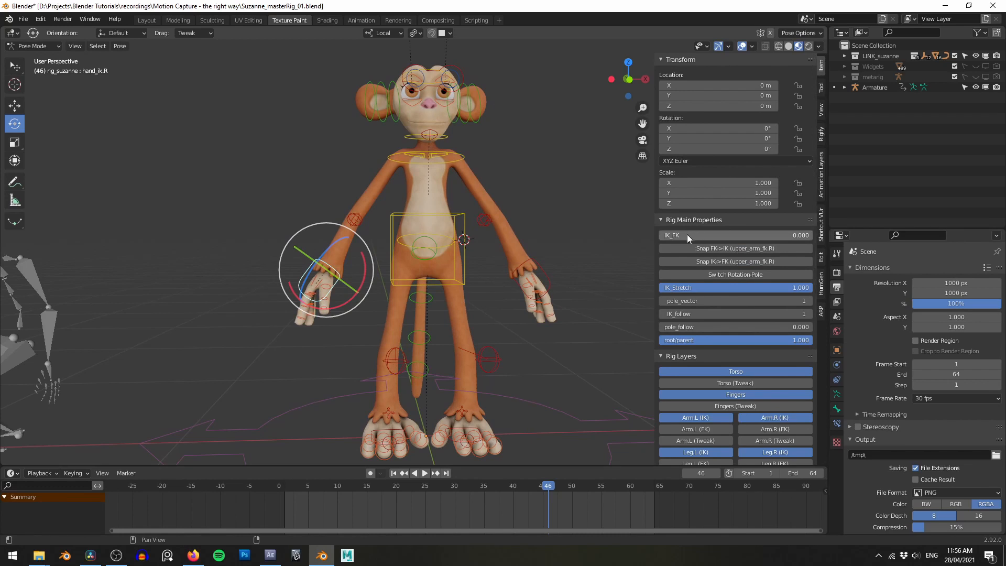
- Set IK_FK to 1.000 for the rig's right arm and show the Arm.L (FK) and Arm.R (FK) layers
drag(687, 234, 810, 235)
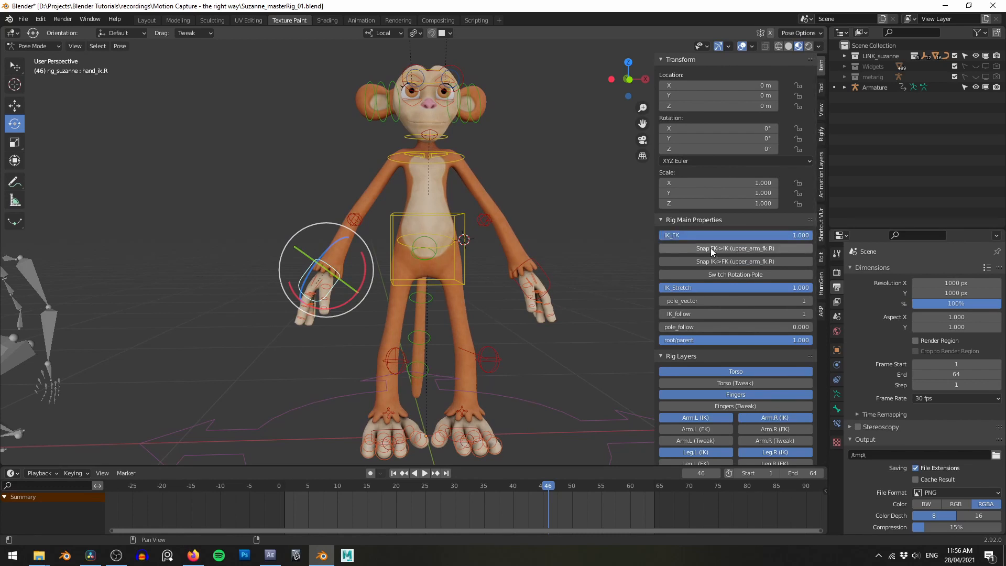
scroll(502, 206, up, 3)
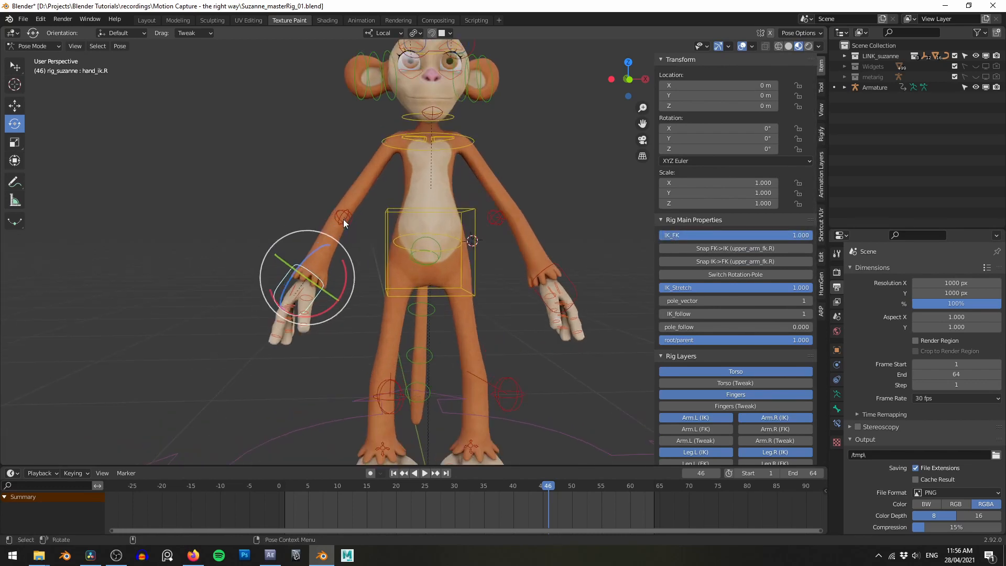
scroll(748, 343, down, 3)
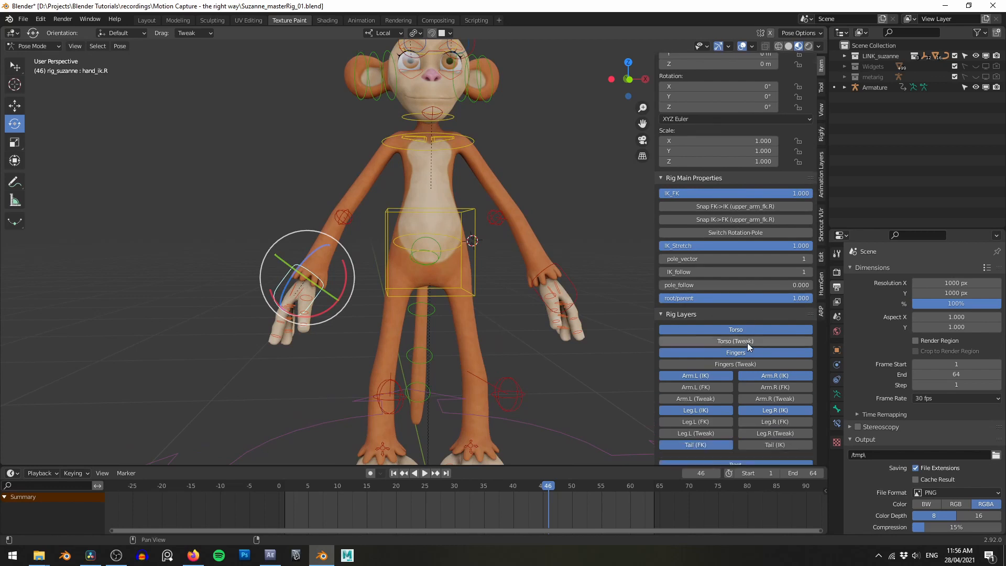
click(700, 367)
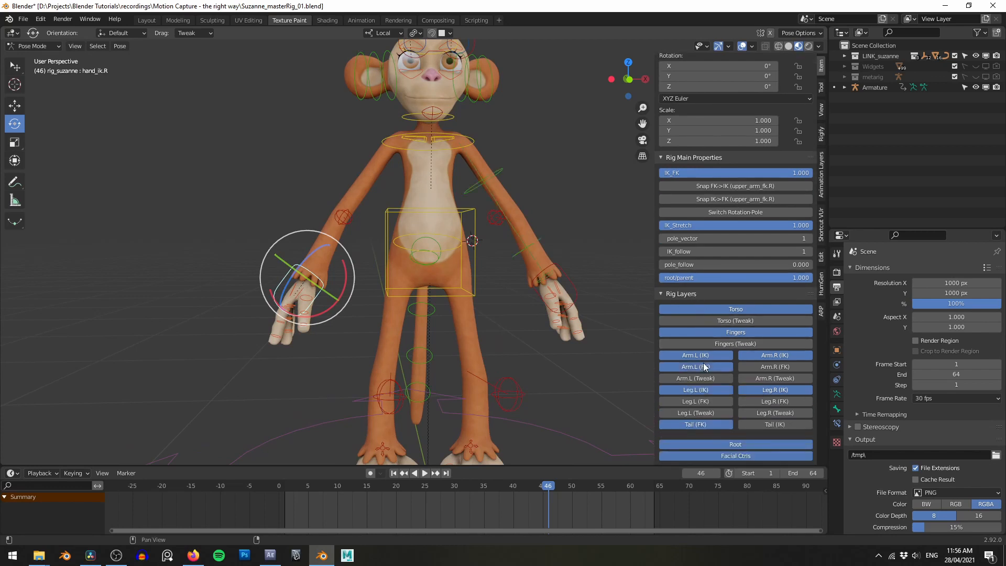
click(769, 367)
shift+middle_drag(547, 259, 541, 282)
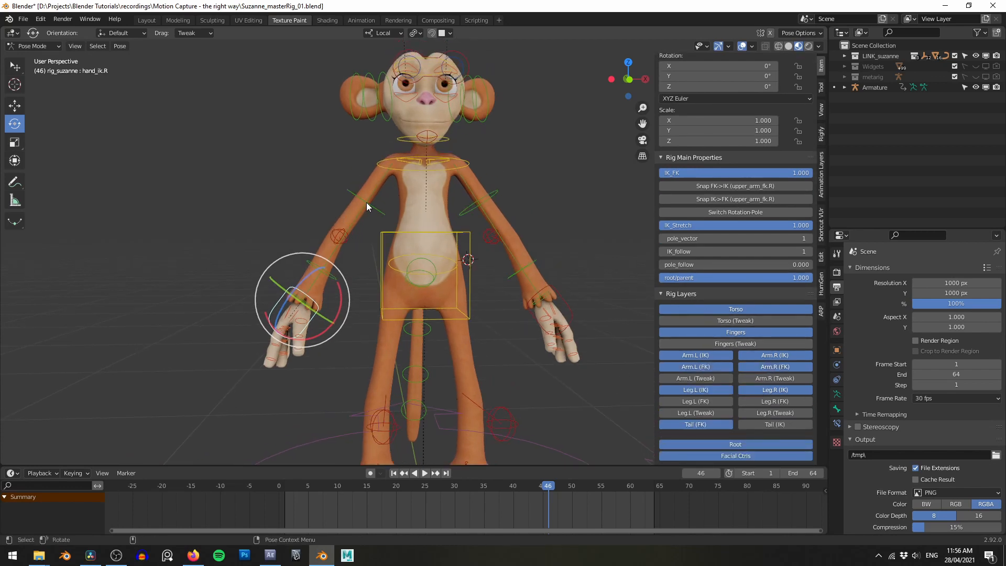
- Select the right forearm FK control and hide the Arm.L (IK) and Arm.R (IK) rig layers
click(366, 203)
click(332, 281)
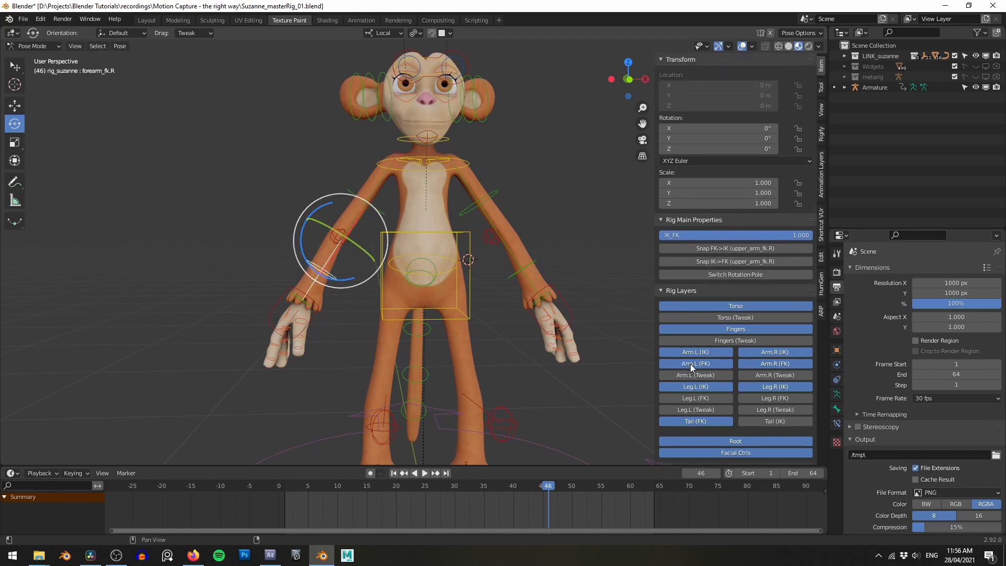
click(698, 351)
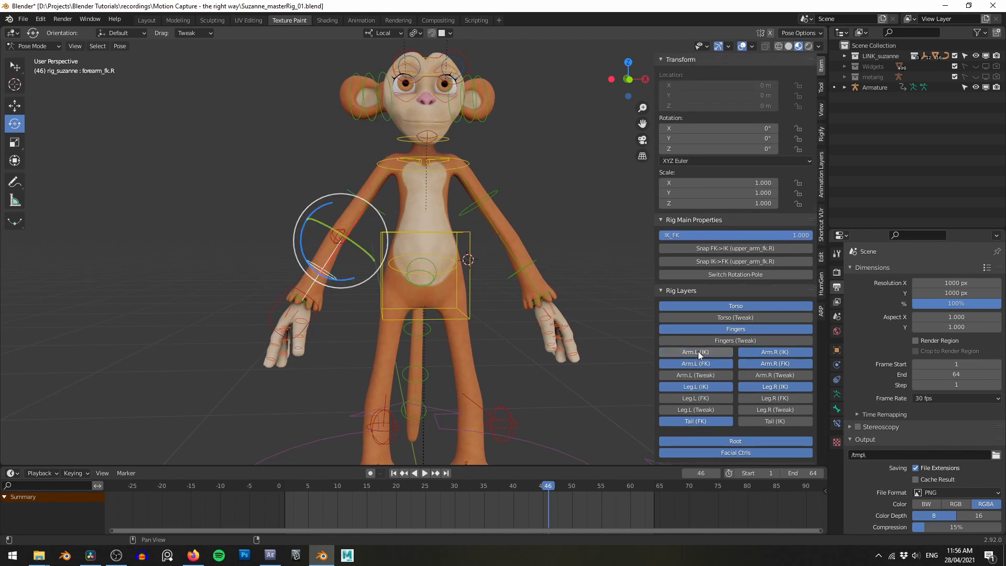
click(775, 352)
shift+middle_drag(462, 263, 554, 187)
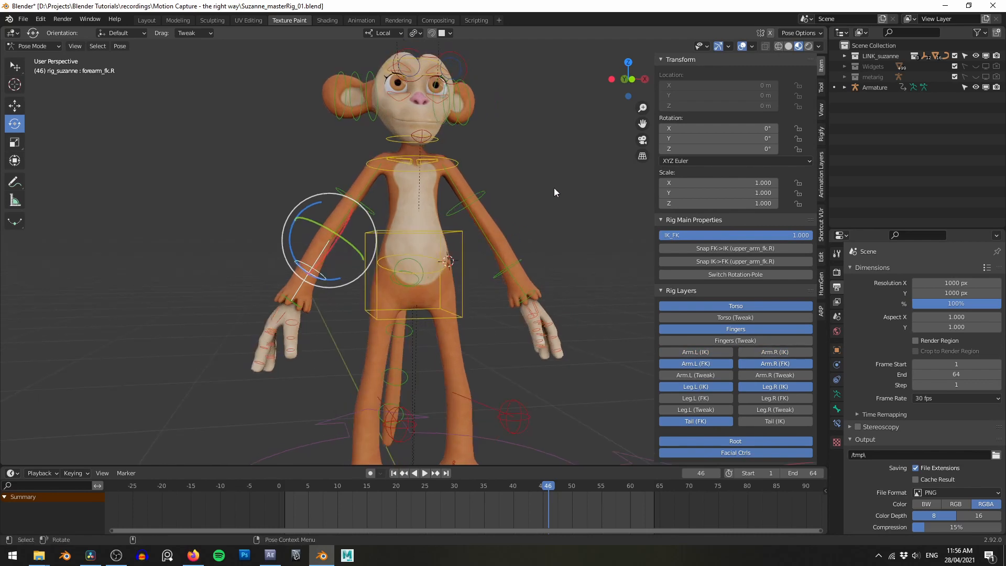
- Set IK_FK to 1.000 for the left arm through its forearm FK control and test rotating that control
click(516, 261)
middle_drag(520, 263, 515, 263)
drag(702, 238, 812, 237)
middle_drag(595, 183, 577, 163)
key(r)
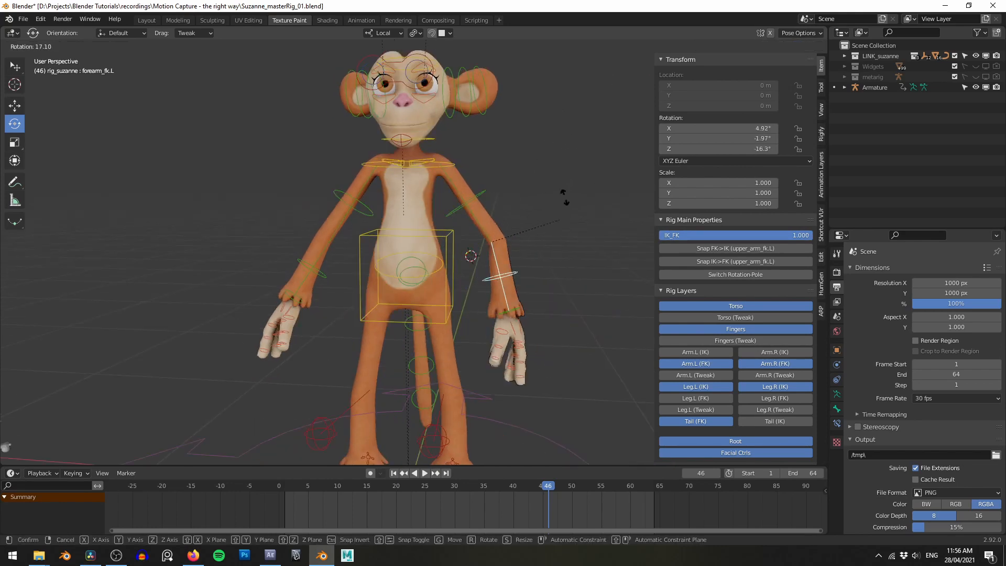
right_click(572, 189)
middle_drag(378, 185, 302, 183)
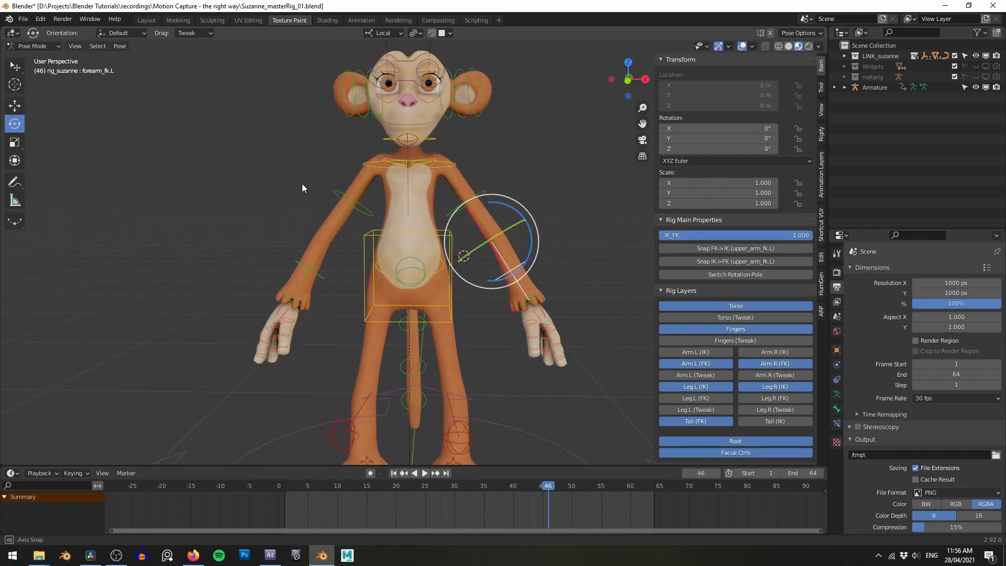
- Select the LeftArm entry in the Auto-Rig Pro Remap bones list and the rig's left upper arm FK control
click(823, 312)
shift+middle_drag(359, 207, 330, 207)
click(750, 262)
scroll(430, 177, up, 1)
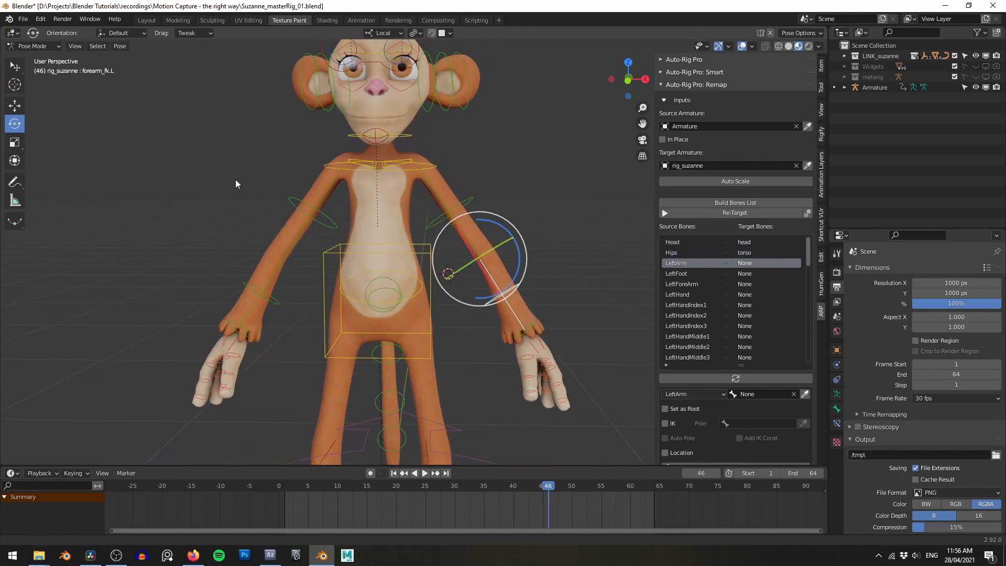
shift+middle_drag(257, 202, 342, 195)
scroll(342, 198, down, 1)
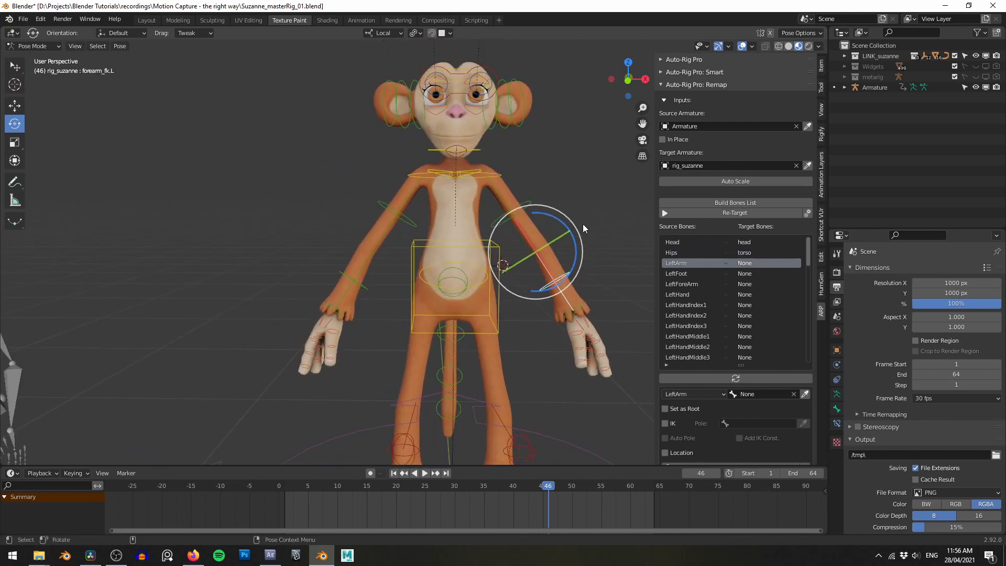
click(528, 202)
- Put the source armature into Pose Mode and inspect the names of its left upper arm and forearm bones
shift+middle_drag(95, 231, 297, 195)
key(Tab)
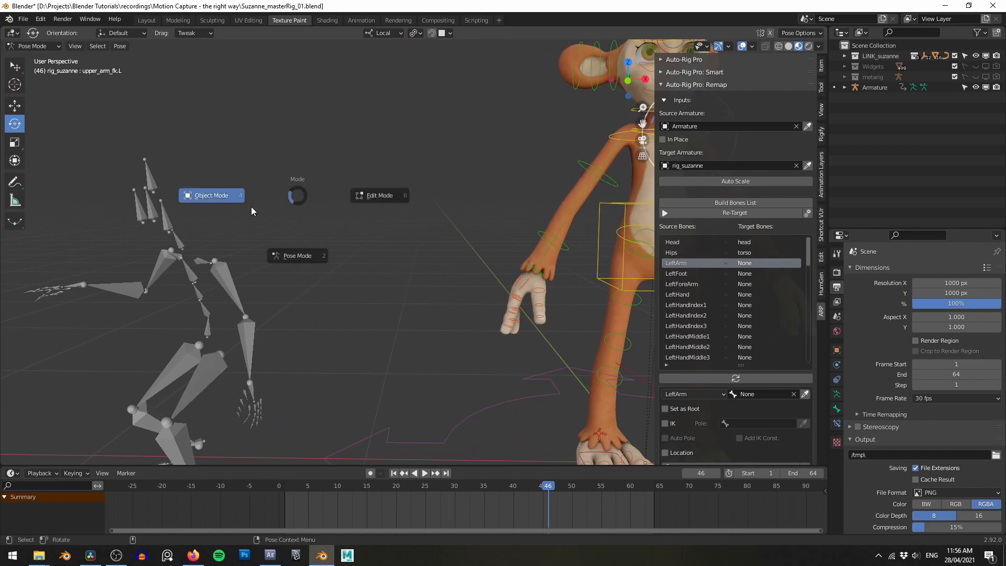
click(243, 207)
click(229, 279)
shift+middle_drag(332, 248, 361, 213)
key(ctrl+Tab)
click(361, 272)
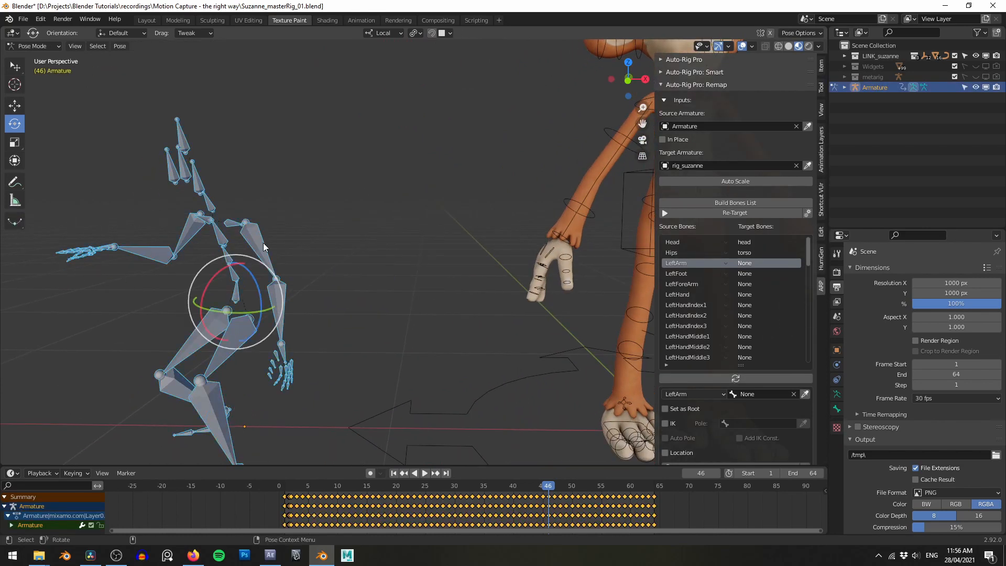
click(265, 249)
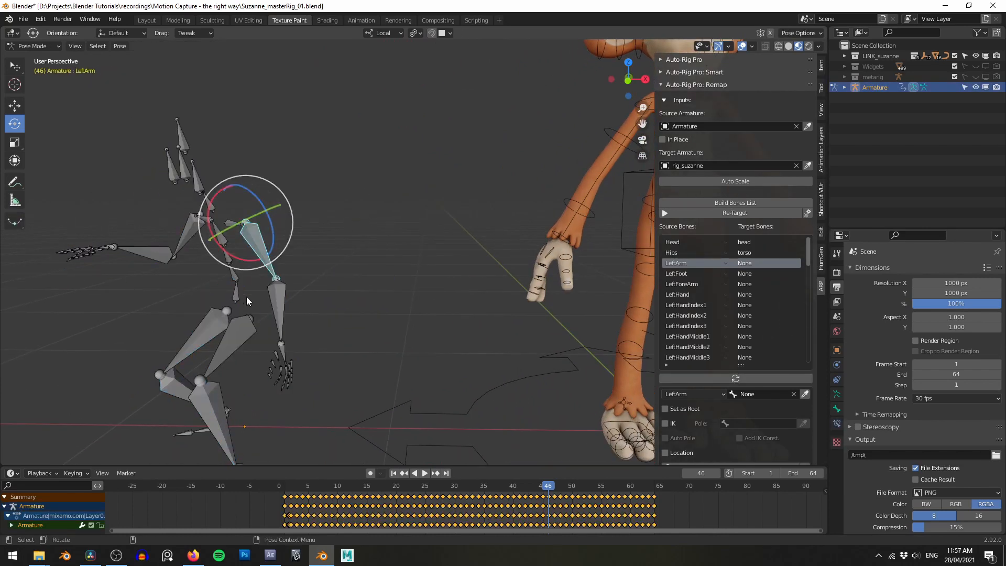
click(279, 296)
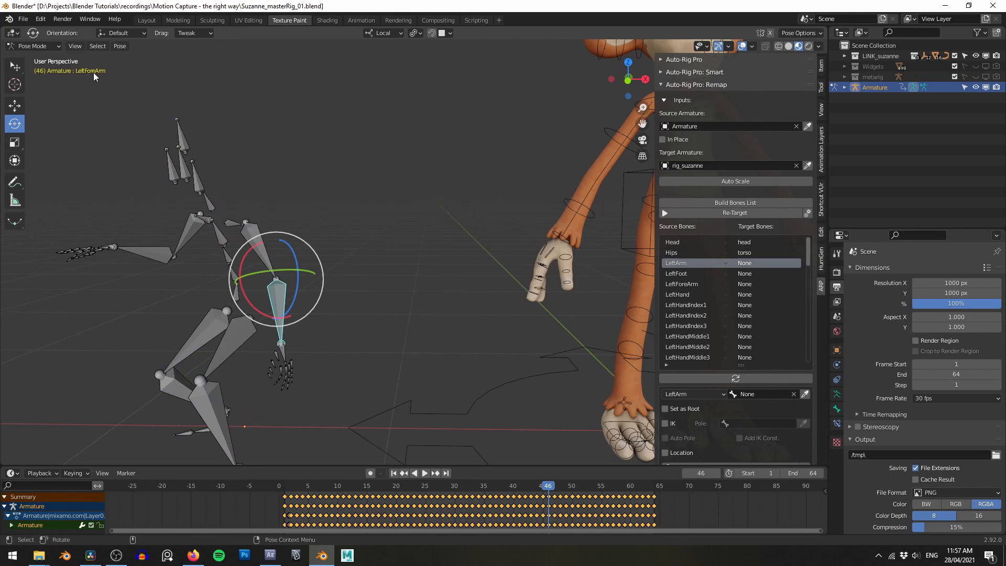
- Leave Pose Mode on the source armature and select the Suzanne rig
alt+middle_drag(466, 173, 206, 183)
scroll(217, 161, down, 1)
shift+middle_drag(217, 161, 341, 162)
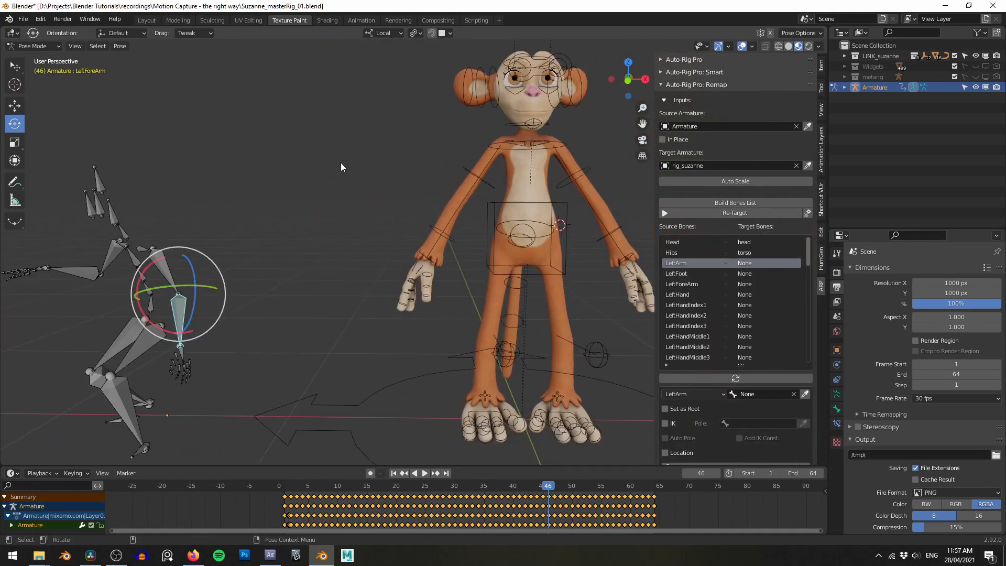
shift+middle_drag(466, 204, 440, 205)
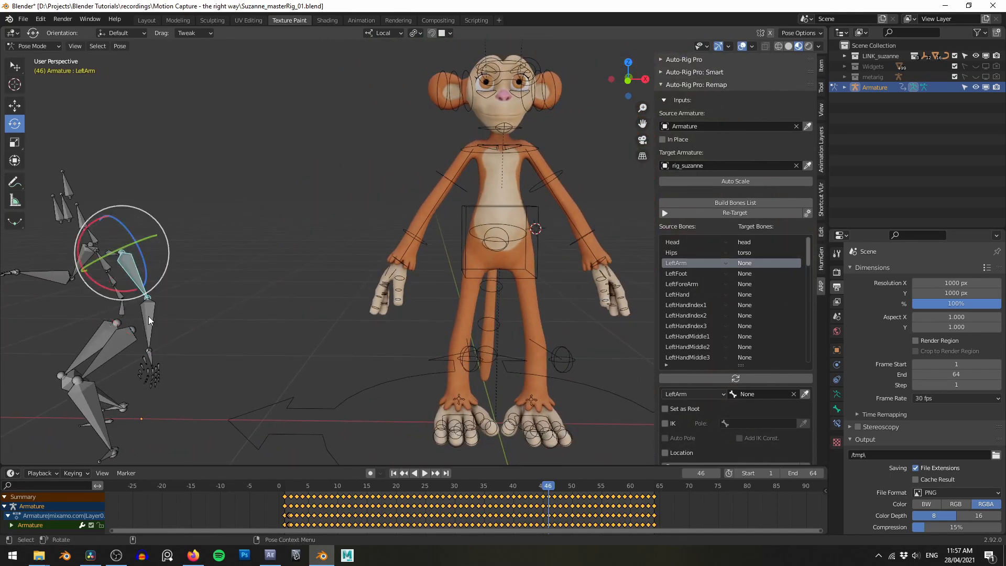
key(ctrl+Tab)
click(256, 223)
click(561, 169)
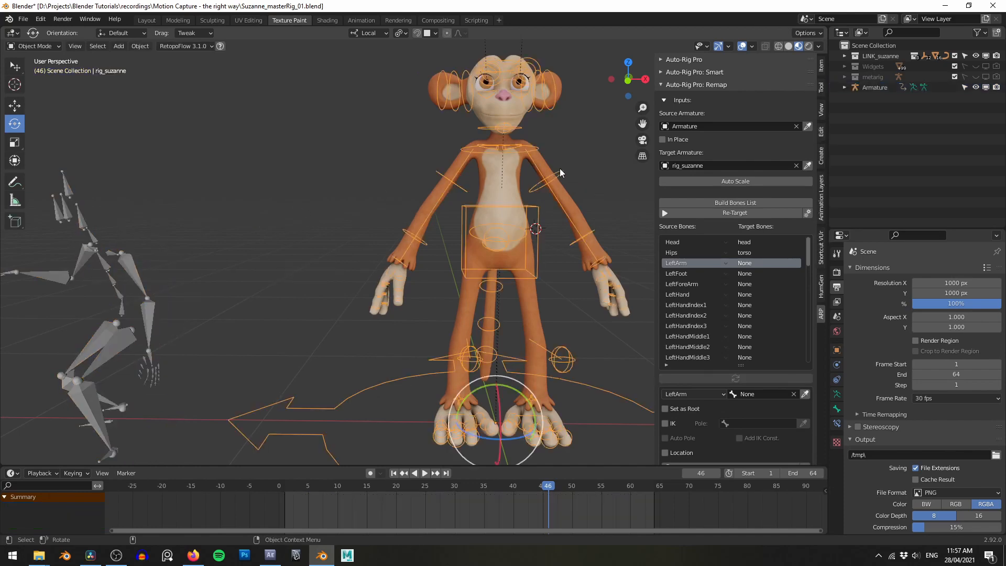
- Go back to the source armature in Pose Mode to recheck its LeftArm bone
key(KP_Decimal)
key(ctrl+Tab)
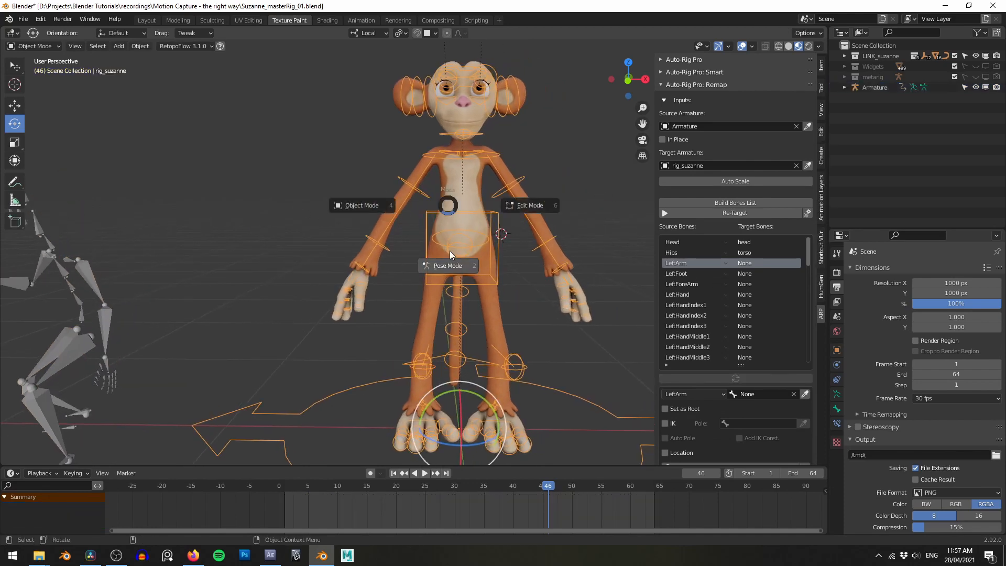
click(449, 250)
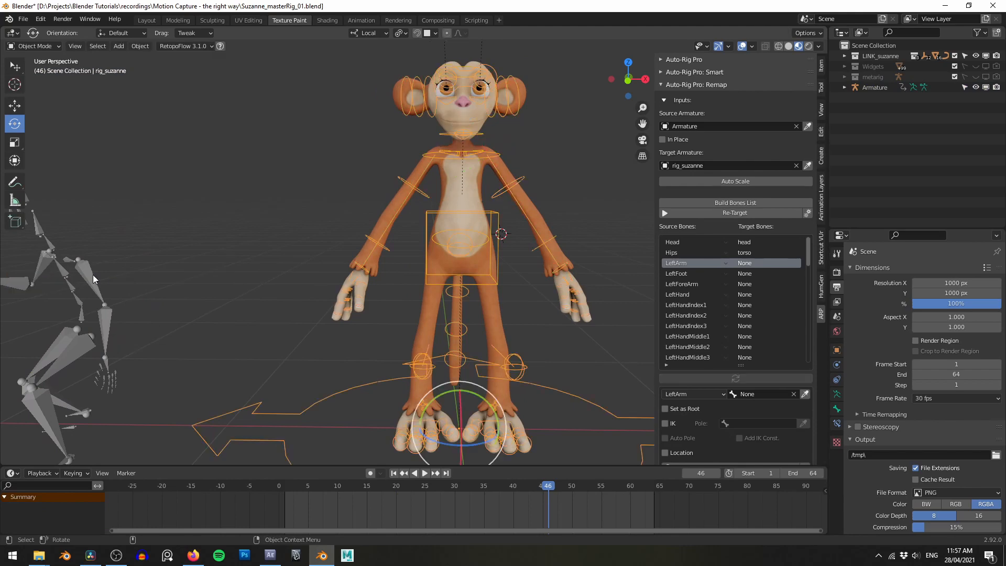
click(93, 274)
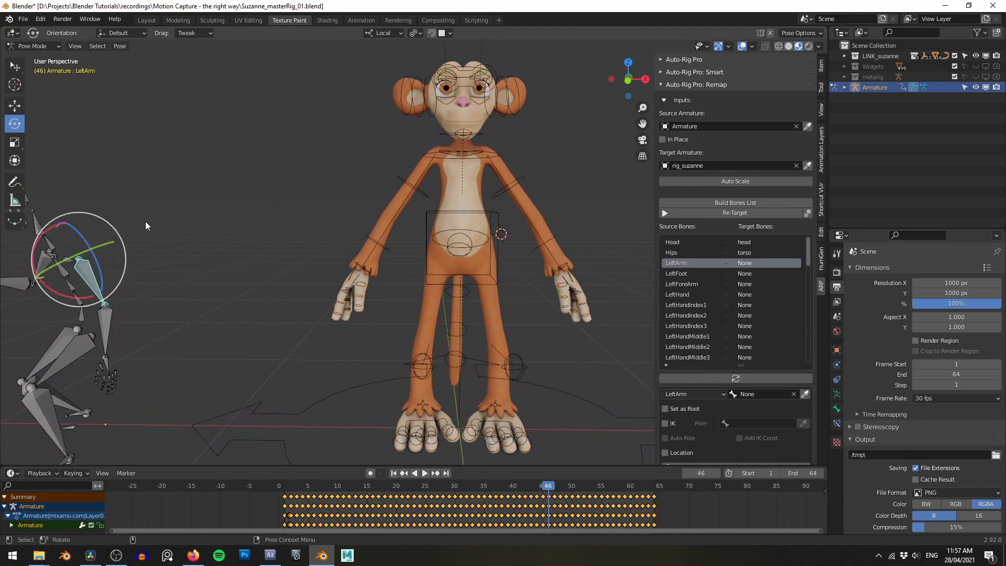
- Return to Pose Mode on the Suzanne rig and assign upper_arm_fk.L as the target bone for LeftArm
key(ctrl+Tab)
click(526, 176)
key(ctrl+Tab)
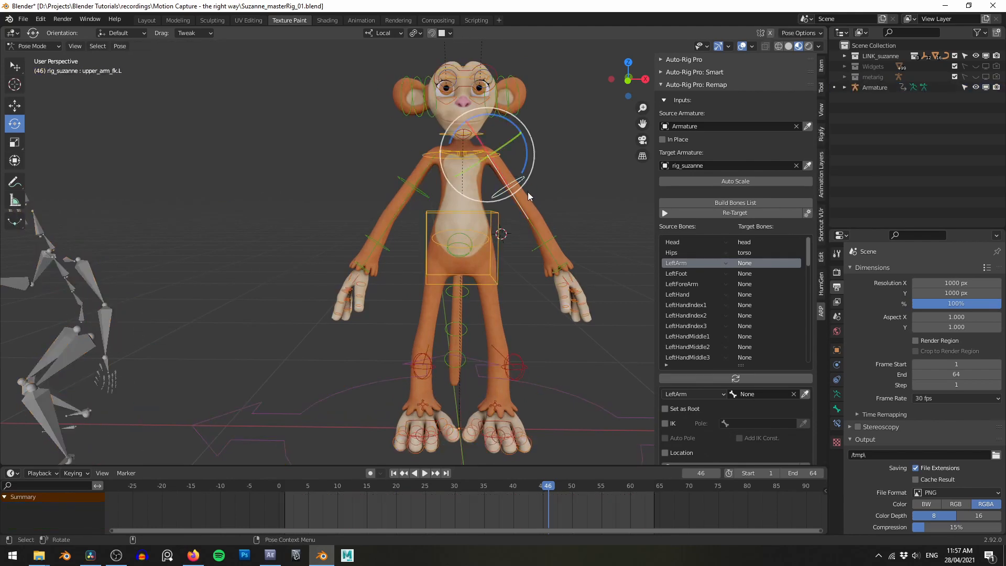
shift+middle_drag(528, 172, 491, 177)
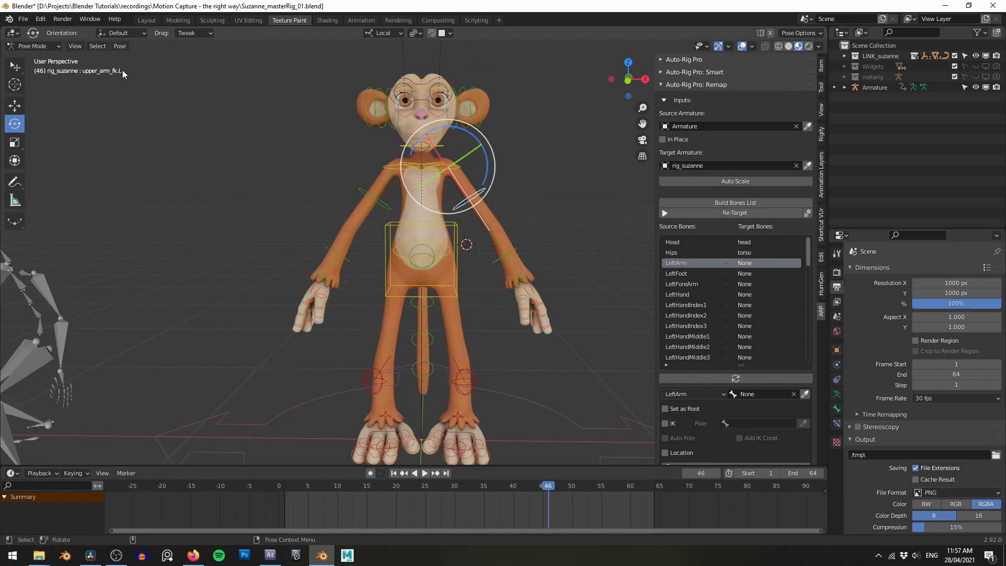
click(808, 394)
scroll(429, 207, up, 1)
shift+middle_drag(527, 237, 447, 234)
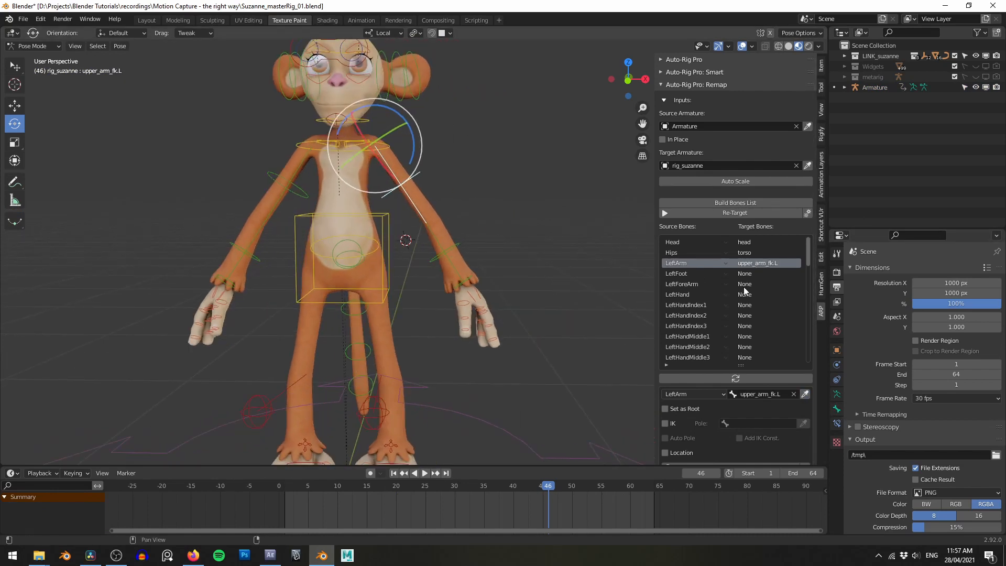
- Select the LeftFoot entry in the bones list and test moving the rig's left foot IK control
click(745, 274)
shift+middle_drag(555, 329, 474, 241)
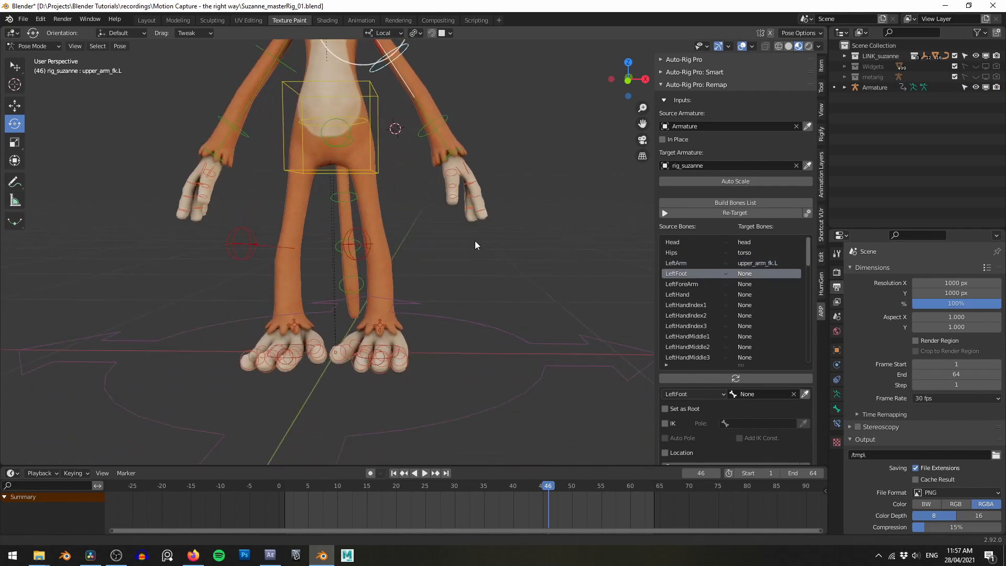
click(402, 339)
key(g)
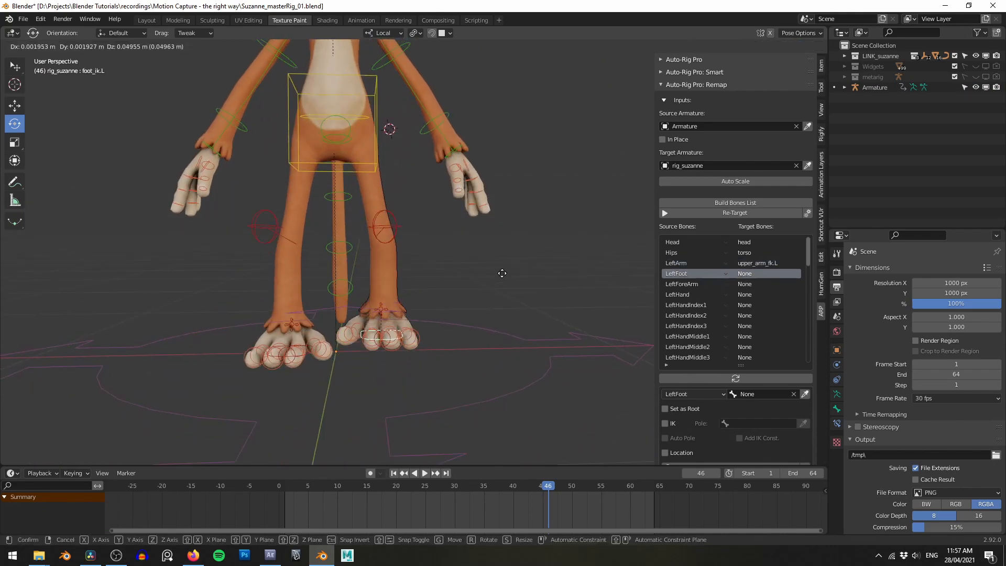
right_click(519, 236)
mouse_move(519, 234)
shift+middle_down()
mouse_move(519, 264)
mouse_move(518, 254)
shift+middle_up()
- Set IK_FK to 1.000 for both legs using the left and right foot IK controls
click(821, 67)
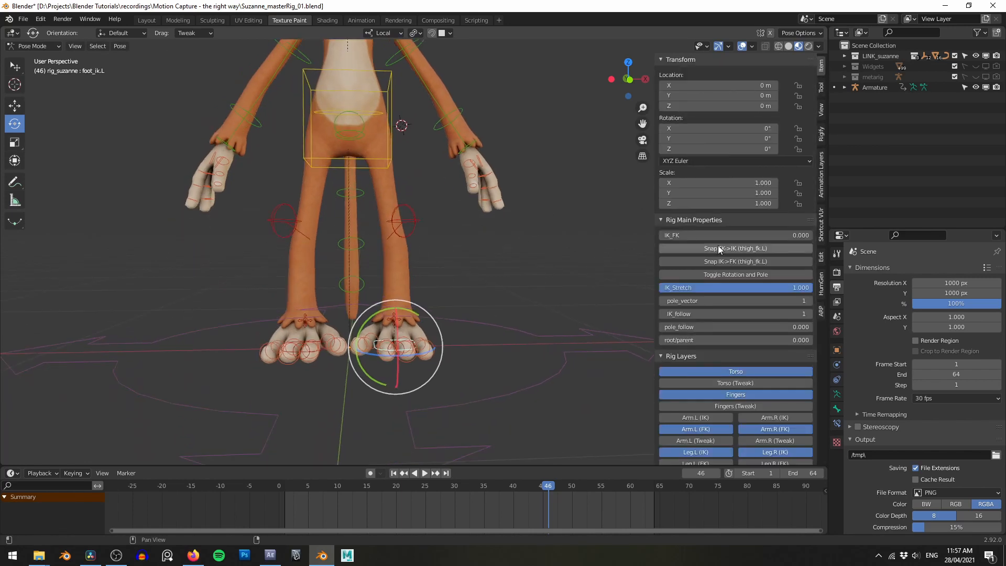
drag(709, 235, 812, 235)
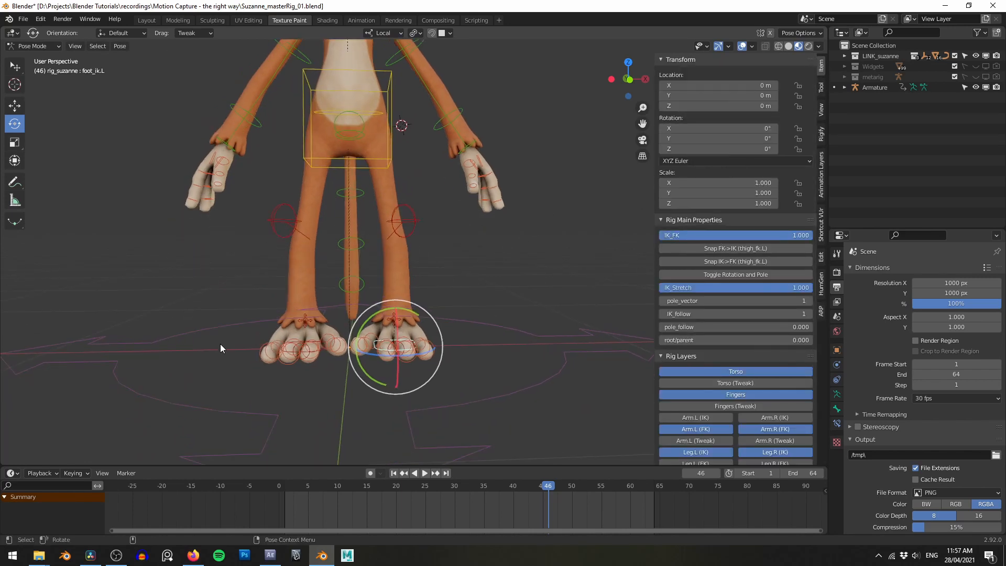
click(324, 351)
drag(705, 235, 811, 235)
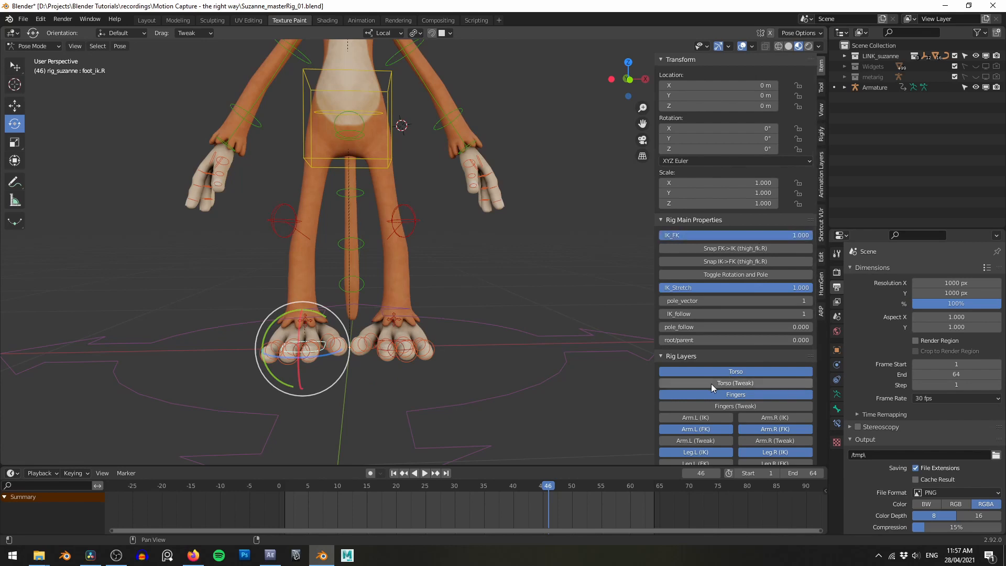
- Show the FK layers of both legs and hide the Leg.L (IK) and Leg.R (IK) layers
scroll(711, 388, down, 3)
click(787, 401)
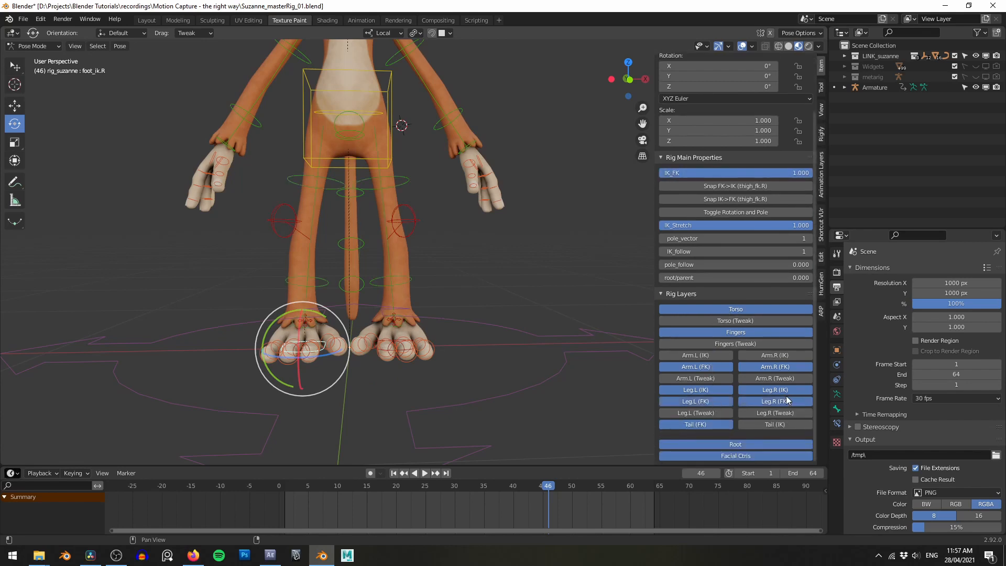
click(769, 390)
click(713, 200)
shift+middle_drag(402, 215, 398, 273)
- Select the rig's left shin FK control and test its rotation
click(393, 344)
middle_drag(545, 265, 448, 262)
key(r)
right_click(445, 208)
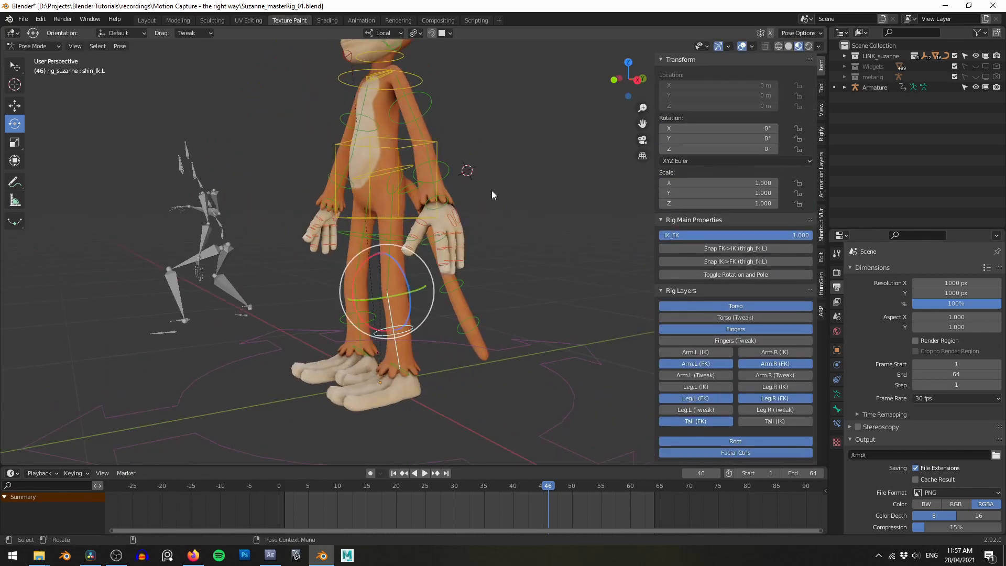
alt+drag(492, 191, 487, 158)
alt+middle_drag(511, 163, 530, 175)
- Assign foot_fk.L as the target bone for LeftFoot in the remap list and select the LeftForeArm entry
click(822, 309)
scroll(551, 186, down, 1)
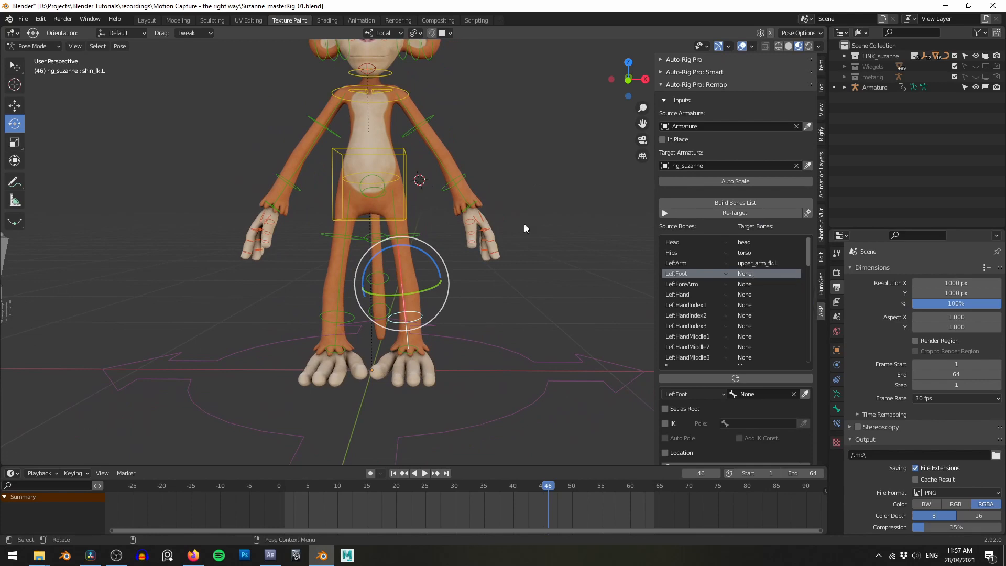
alt+middle_drag(496, 268, 480, 228)
scroll(479, 231, up, 2)
click(457, 329)
alt+drag(457, 329, 446, 330)
click(395, 336)
middle_drag(395, 336, 543, 279)
click(805, 395)
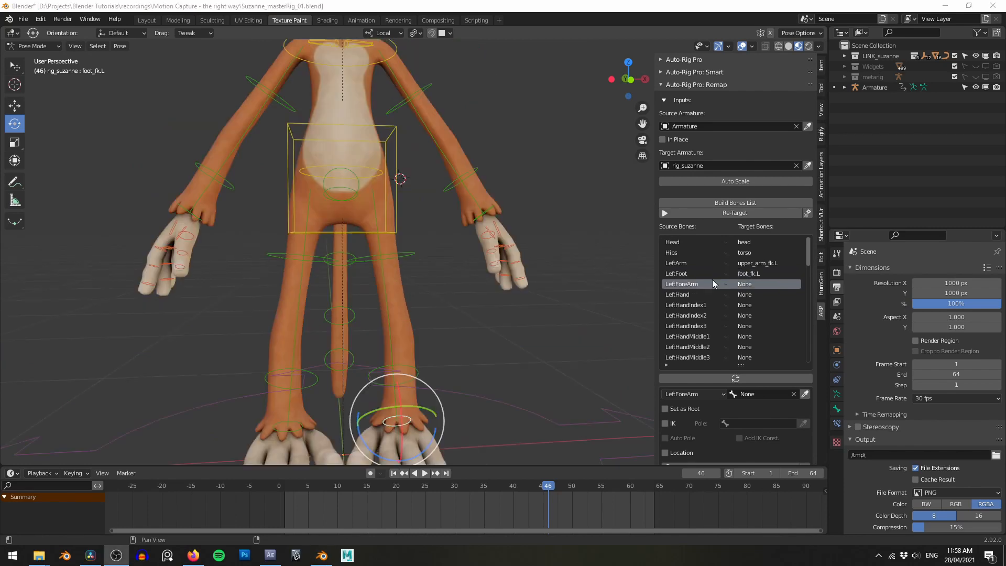
click(806, 254)
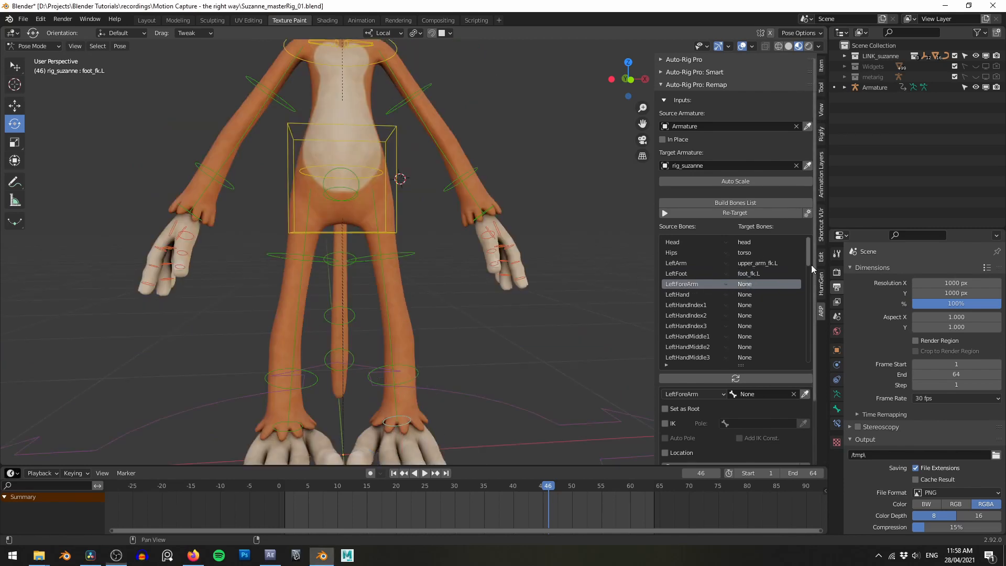
- Select the LeftHand and Spine1 entries in the remap list for target bone assignment
mouse_move(809, 260)
mouse_down()
mouse_move(807, 357)
mouse_move(807, 252)
mouse_up()
click(718, 295)
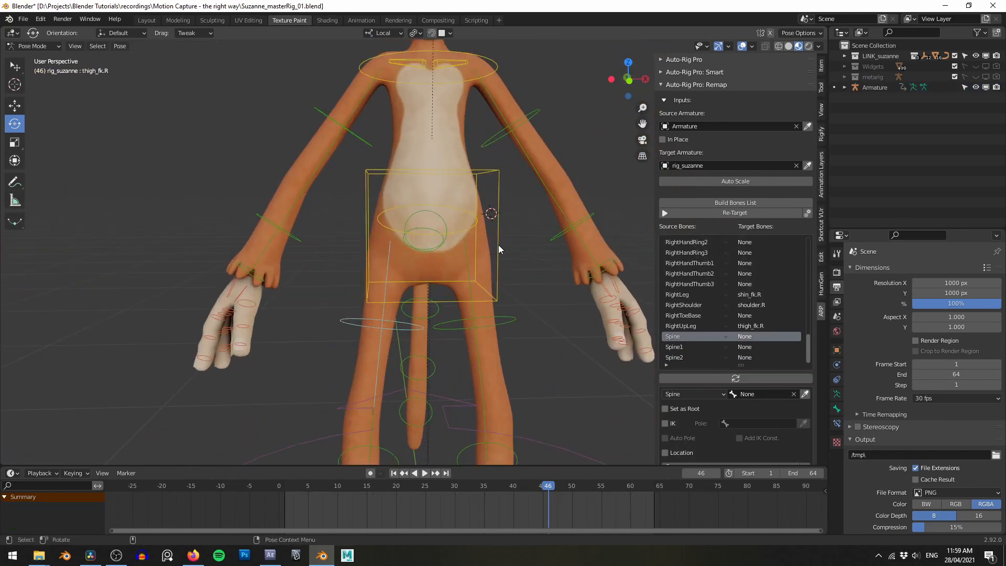
mouse_move(476, 169)
shift+middle_down()
mouse_move(468, 191)
mouse_move(498, 201)
mouse_move(468, 156)
shift+middle_up()
click(457, 255)
scroll(493, 194, down, 2)
click(734, 347)
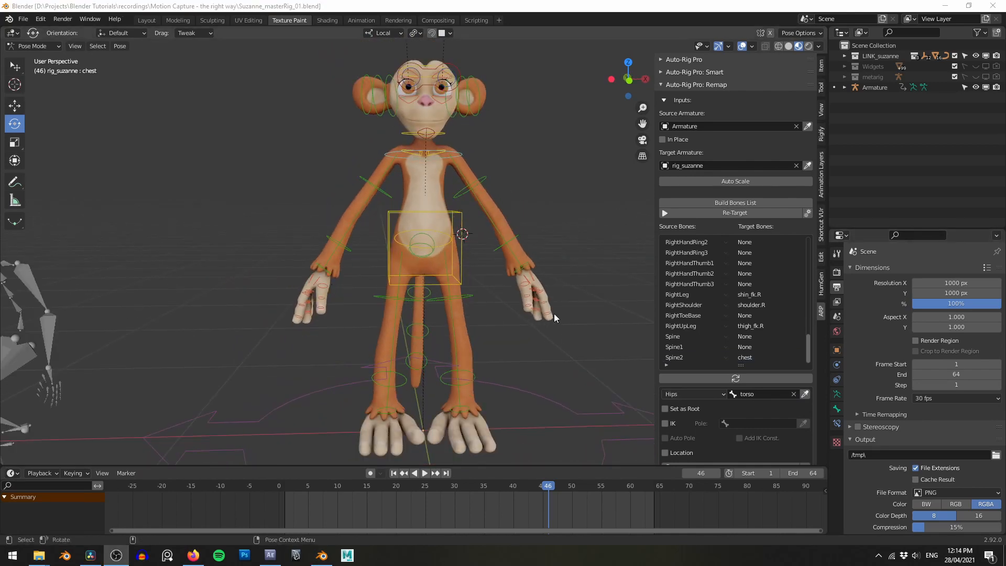
- Test the rotation of the rig's torso and chest controls, cancelling each rotation
shift+middle_drag(402, 338, 474, 310)
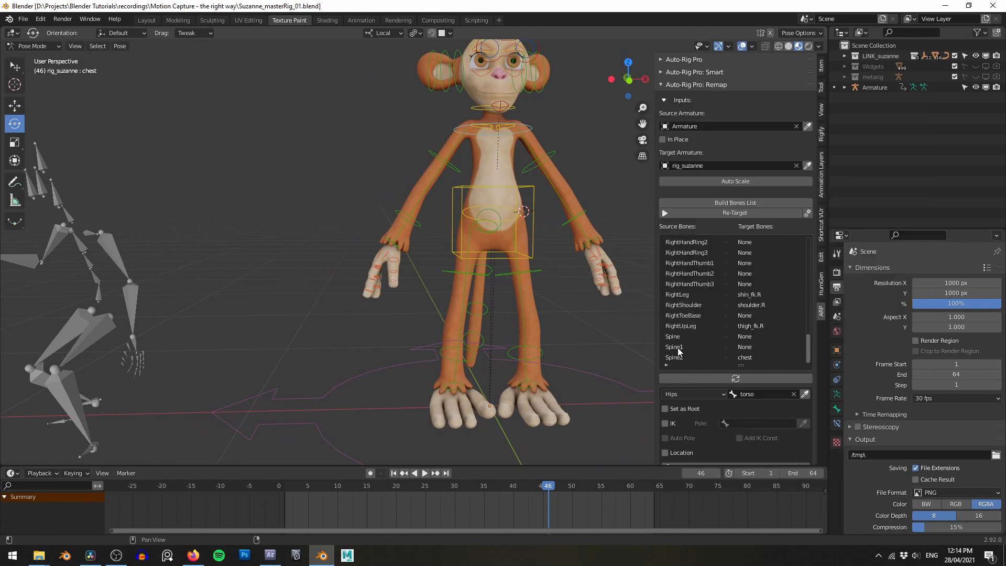
shift+middle_drag(410, 314, 441, 293)
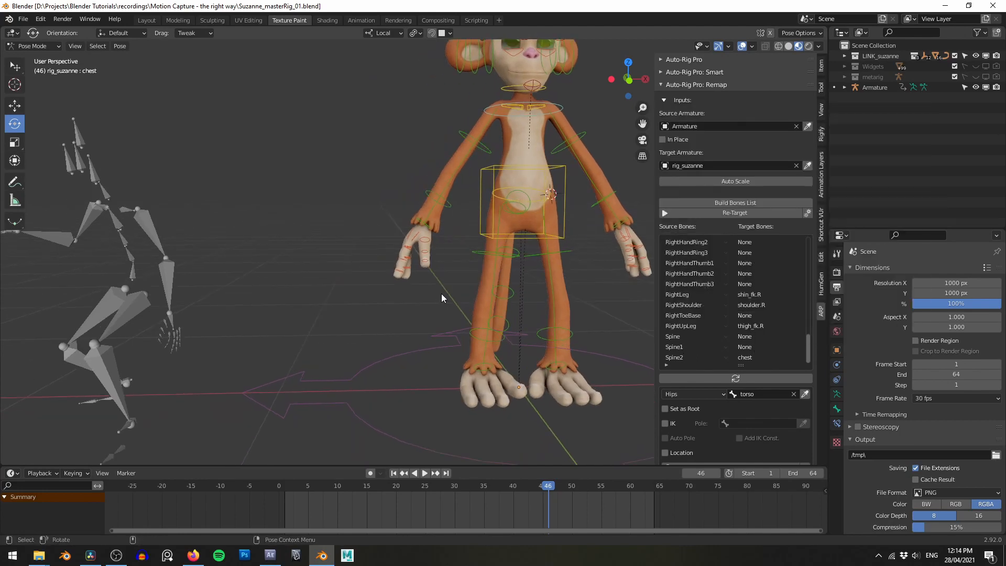
shift+middle_drag(489, 259, 375, 297)
click(437, 264)
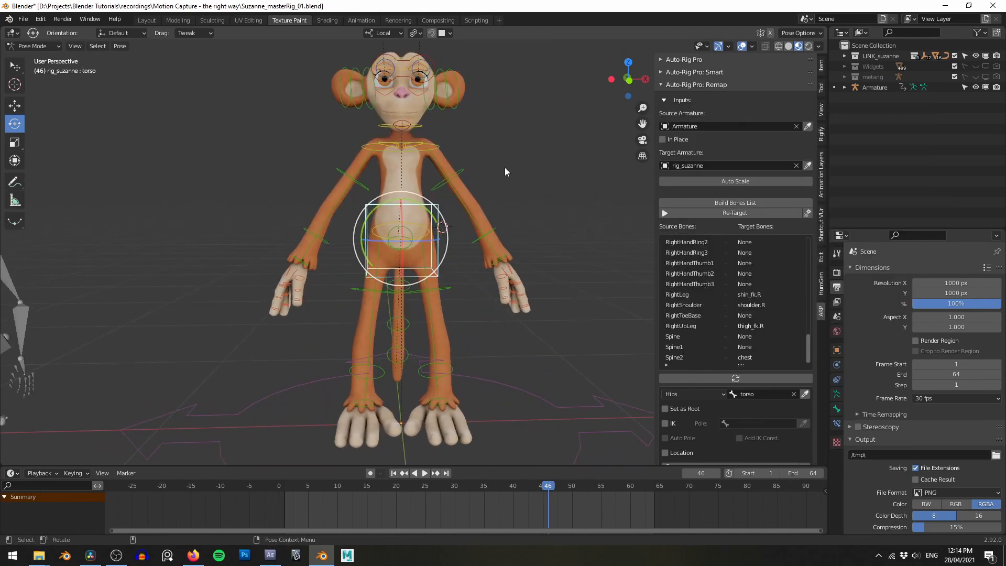
key(r)
right_click(563, 146)
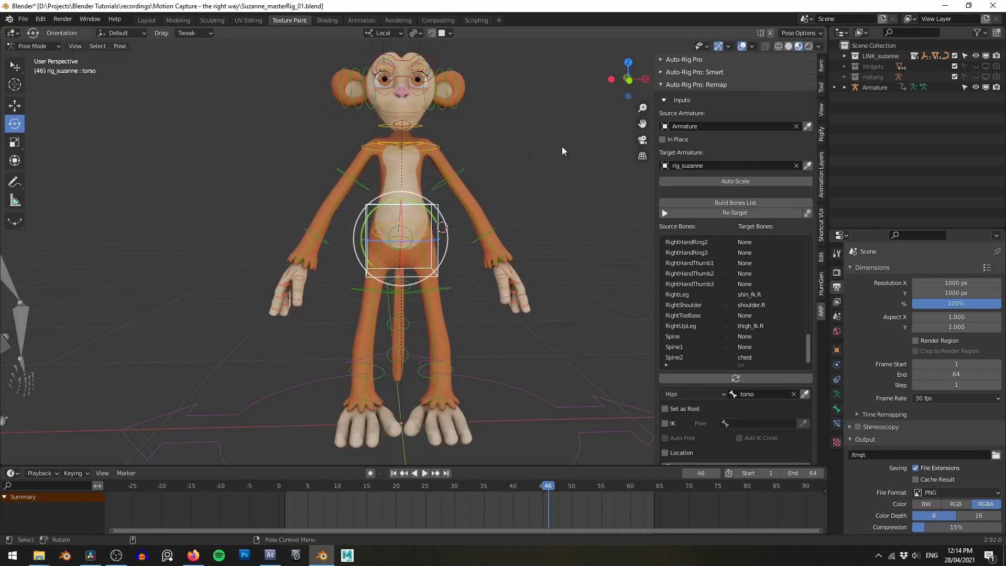
click(432, 147)
key(r)
right_click(482, 131)
- Switch to Object Mode and select the source armature to inspect its spine bones
shift+middle_drag(200, 181, 416, 143)
key(Tab)
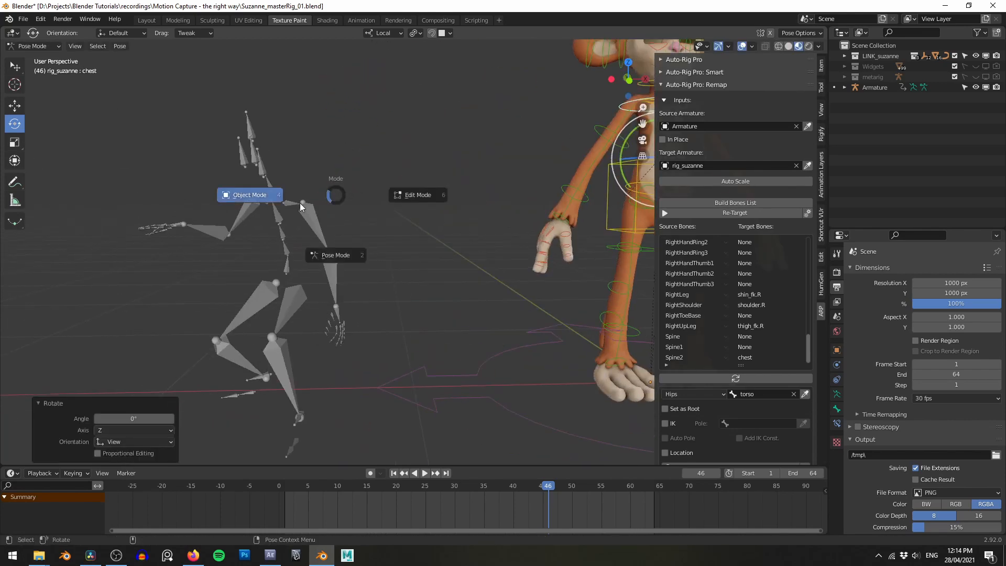
click(300, 203)
click(308, 206)
middle_drag(323, 203, 353, 169)
shift+middle_drag(338, 226, 278, 211)
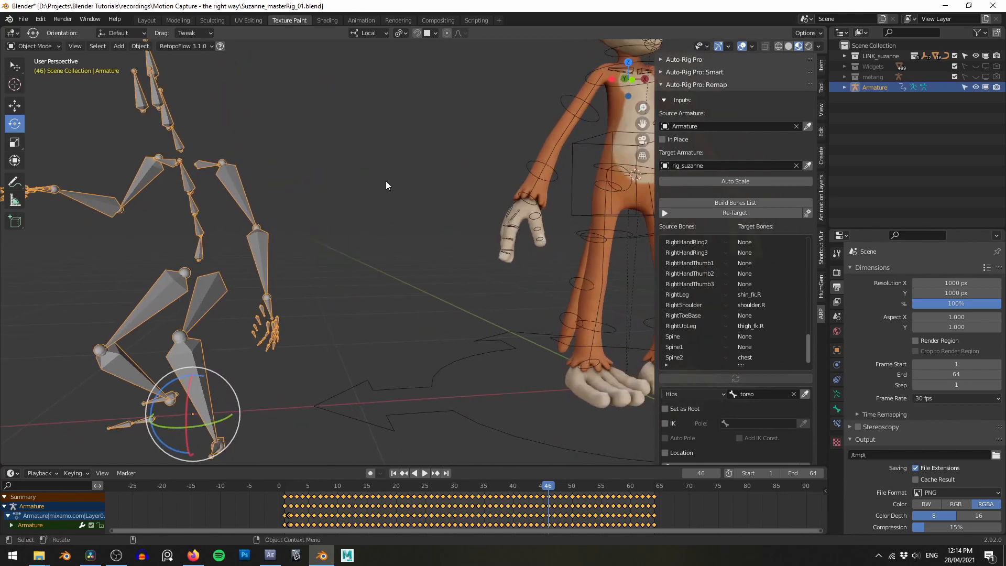
shift+middle_drag(385, 185, 712, 345)
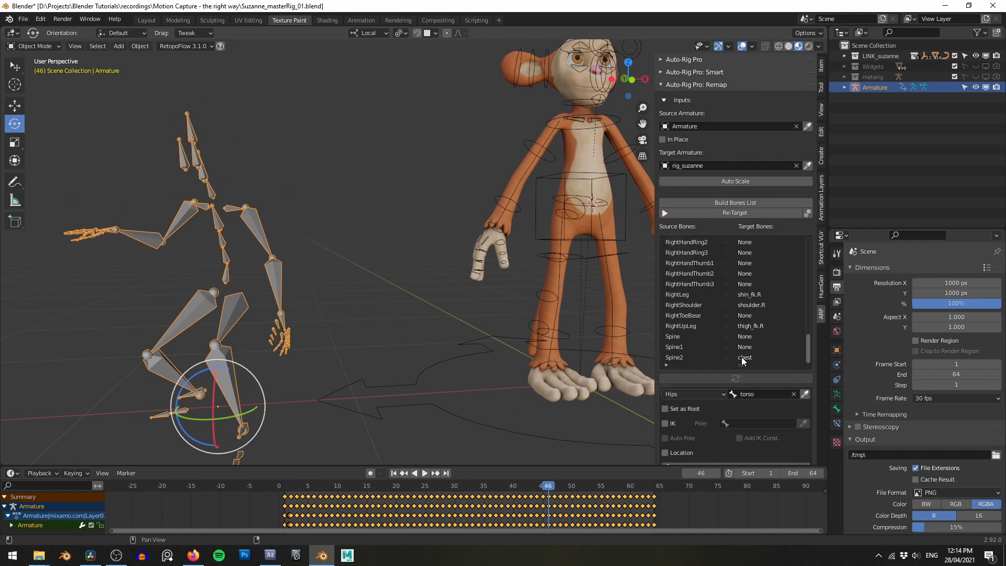
shift+middle_drag(405, 259, 414, 239)
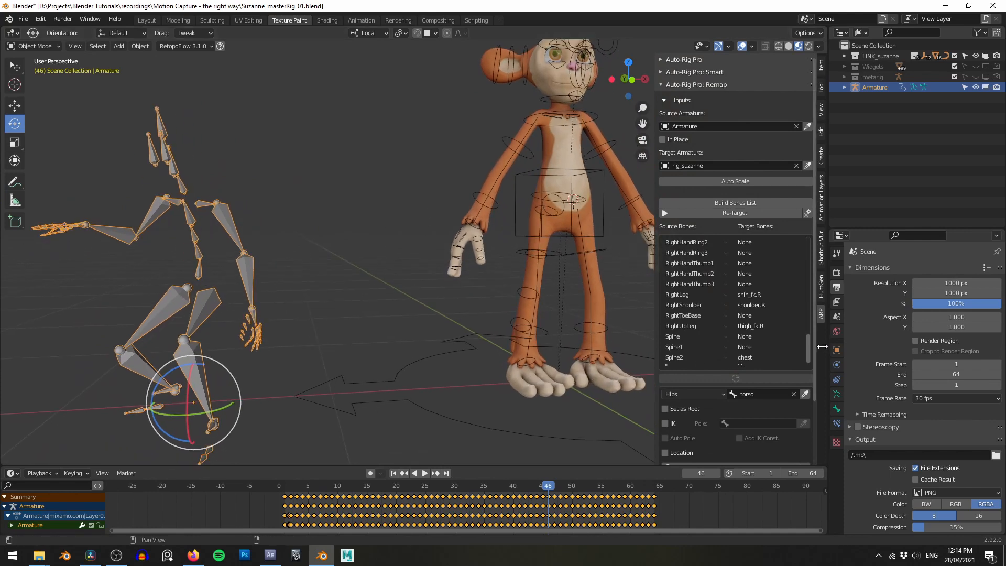
mouse_move(810, 342)
mouse_down()
mouse_move(810, 237)
mouse_move(814, 347)
mouse_up()
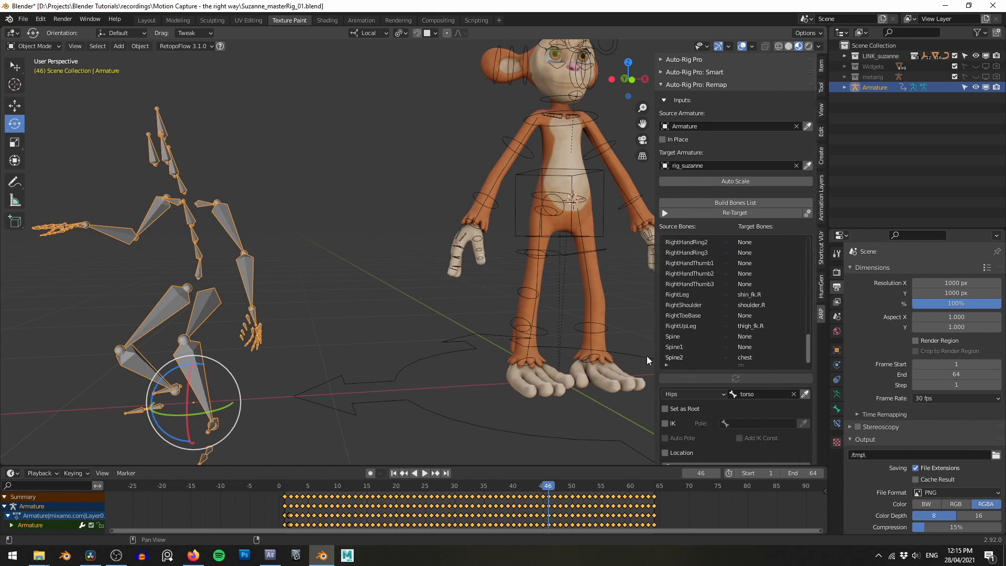
key(ctrl+Tab)
click(201, 257)
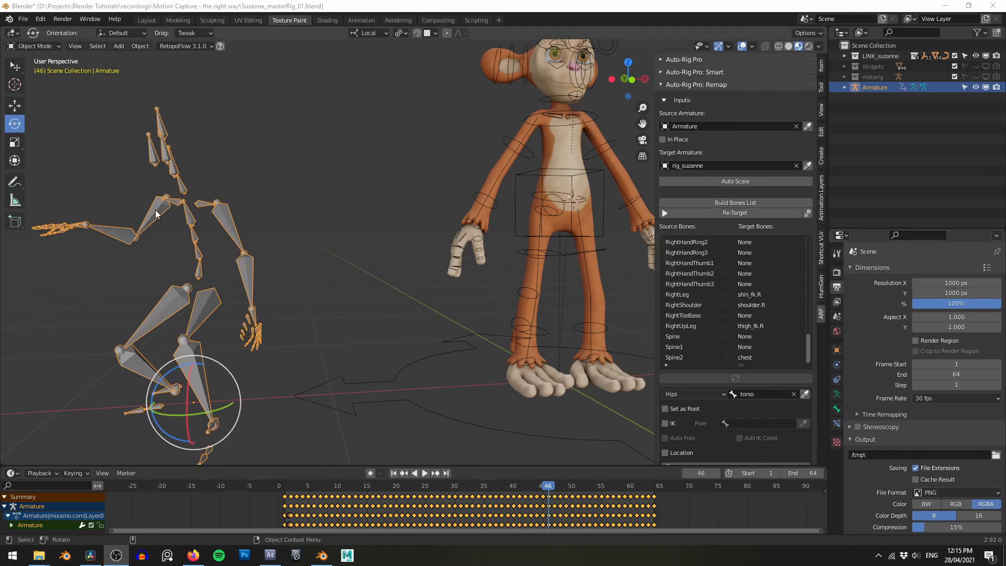
click(155, 210)
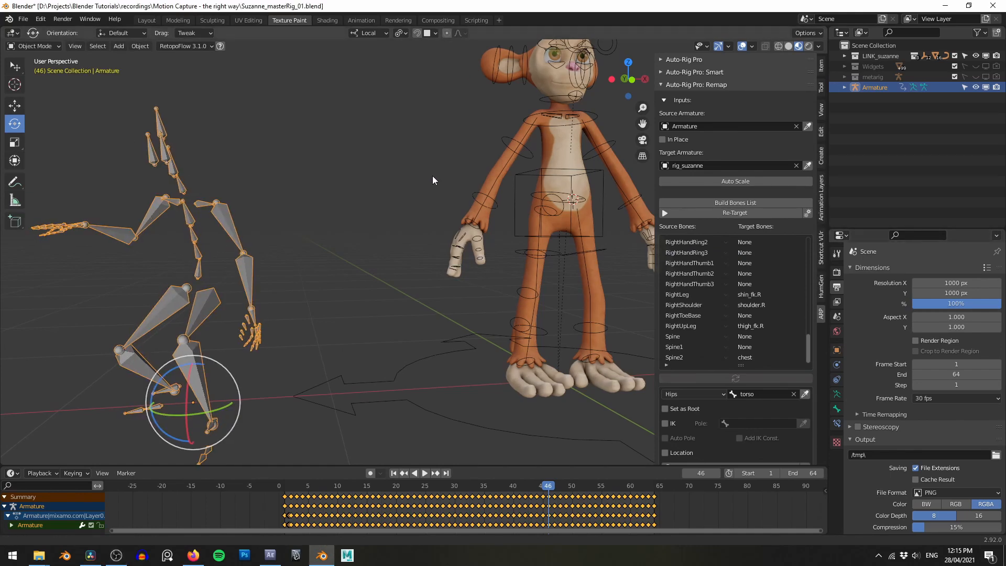
- Check the rig's chest control in Pose Mode and return to Object Mode with rig_suzanne selected
shift+middle_drag(433, 175, 350, 194)
click(485, 144)
key(Tab)
click(485, 153)
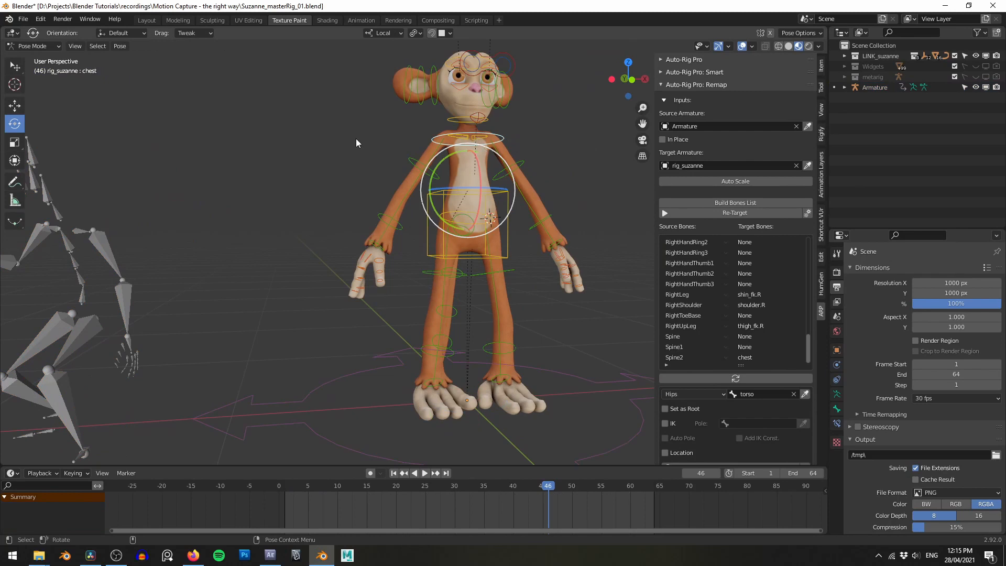
shift+middle_drag(529, 208, 504, 200)
key(Tab)
click(465, 204)
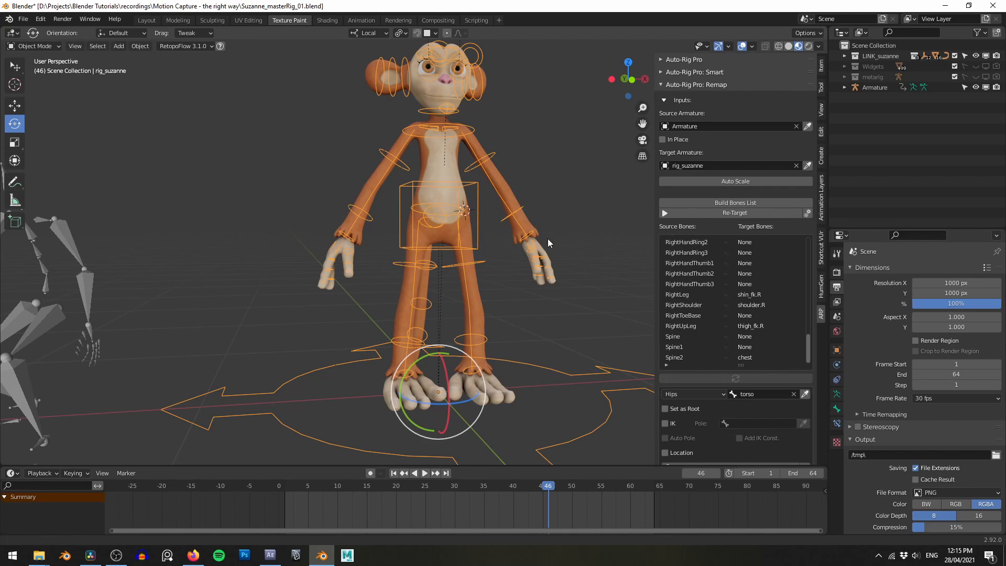
- Select the RightToeBase entry in the remap list with the rig's feet in close view
middle_drag(548, 238, 554, 271)
scroll(555, 316, up, 1)
shift+middle_drag(556, 316, 447, 244)
scroll(447, 244, up, 1)
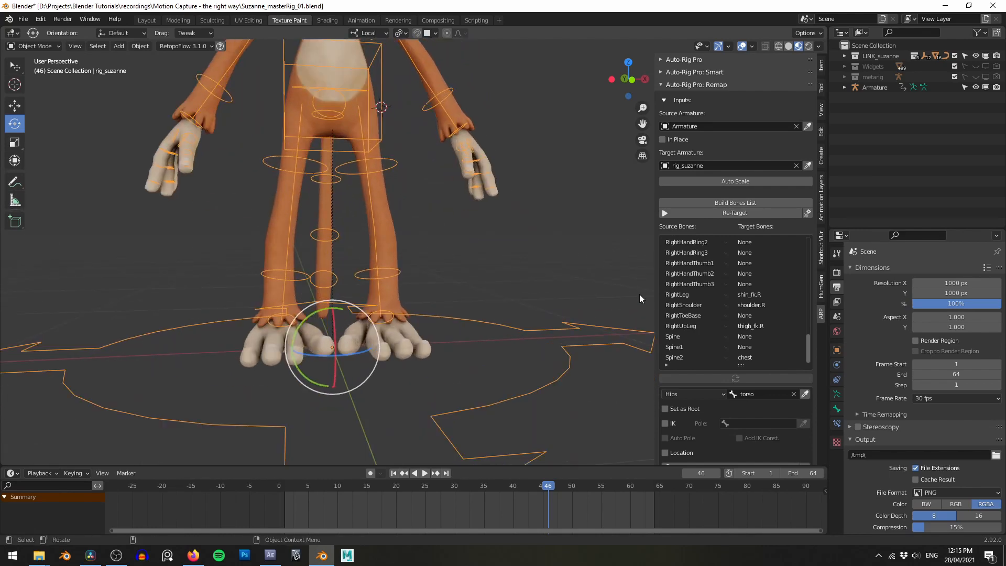
click(707, 318)
- Select the source armature and compare its foot and toe bones with the rig's feet
alt+right_drag(471, 314, 410, 325)
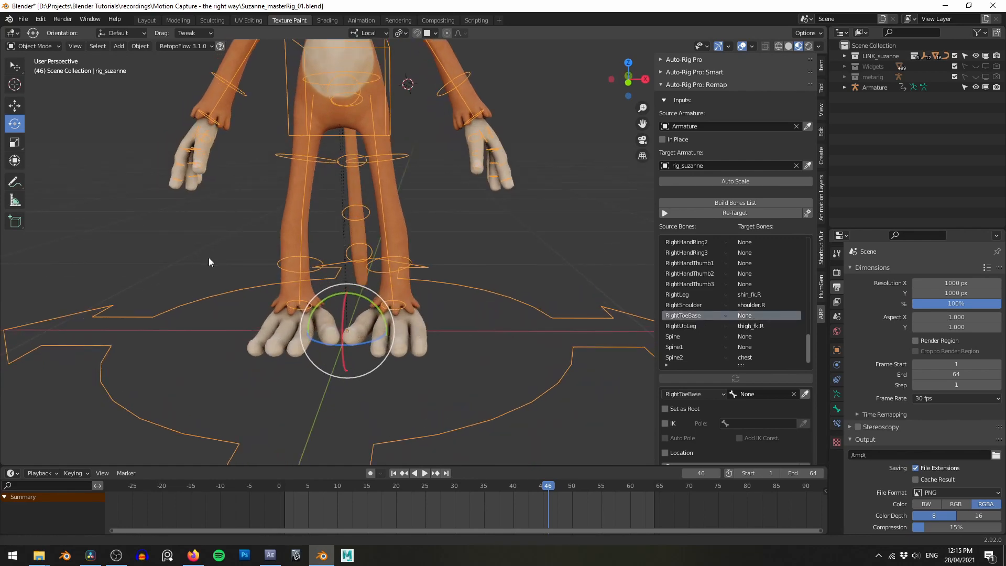
alt+middle_drag(209, 257, 454, 256)
alt+drag(149, 284, 218, 228)
click(262, 255)
alt+right_drag(262, 256, 209, 253)
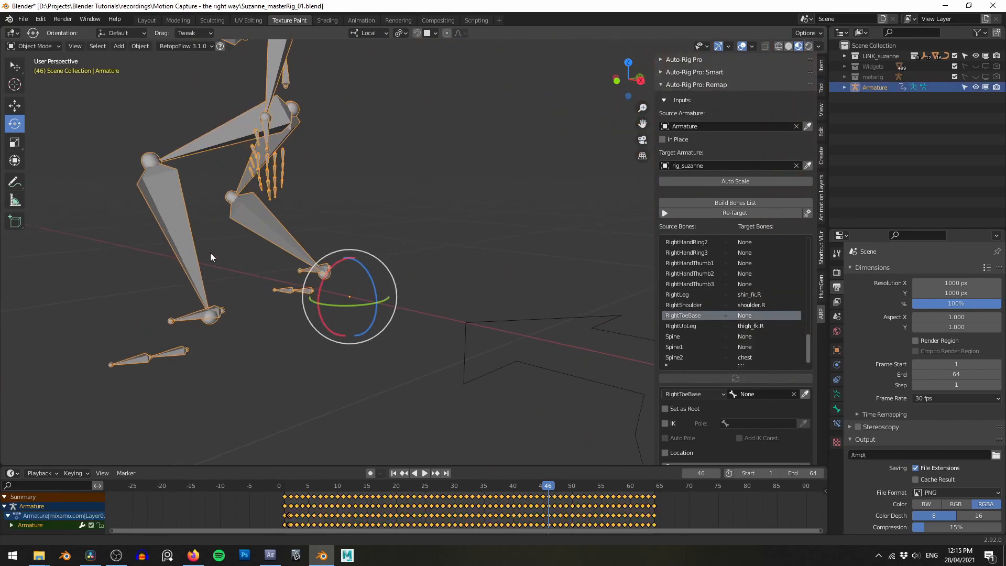
alt+middle_drag(210, 252, 276, 278)
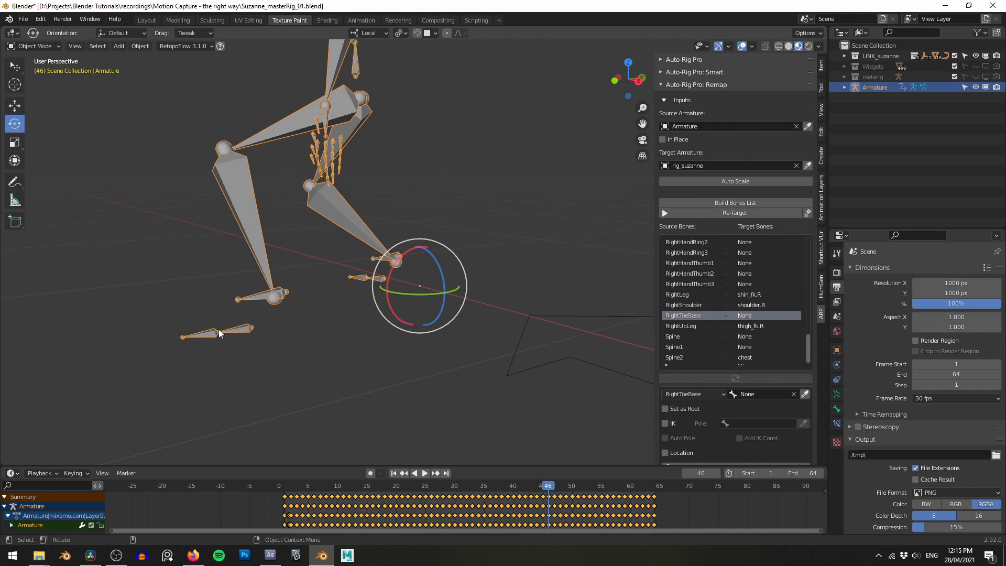
alt+drag(455, 183, 506, 178)
alt+middle_drag(506, 178, 413, 197)
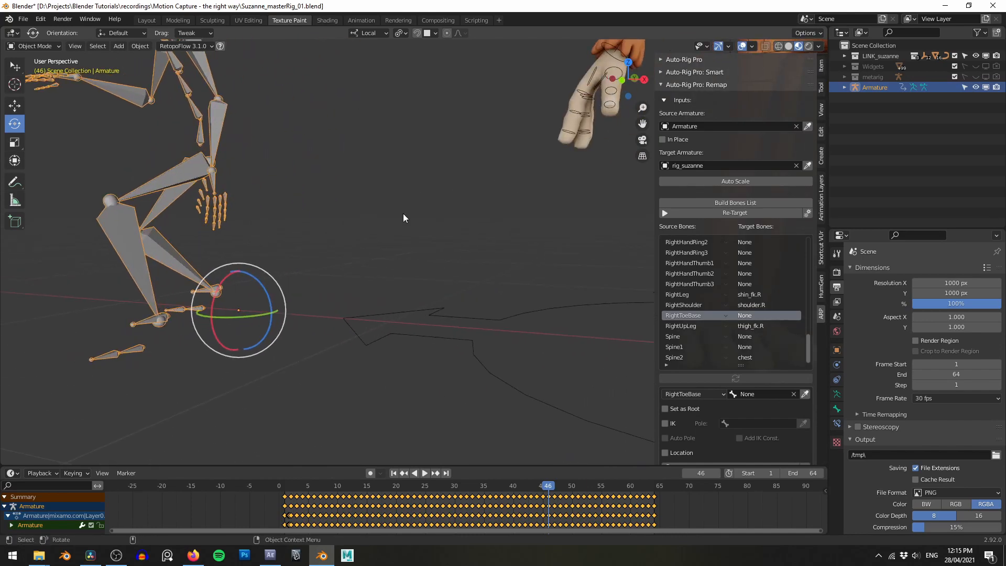
alt+right_drag(403, 212, 341, 220)
alt+middle_drag(499, 208, 367, 215)
alt+middle_drag(524, 319, 513, 375)
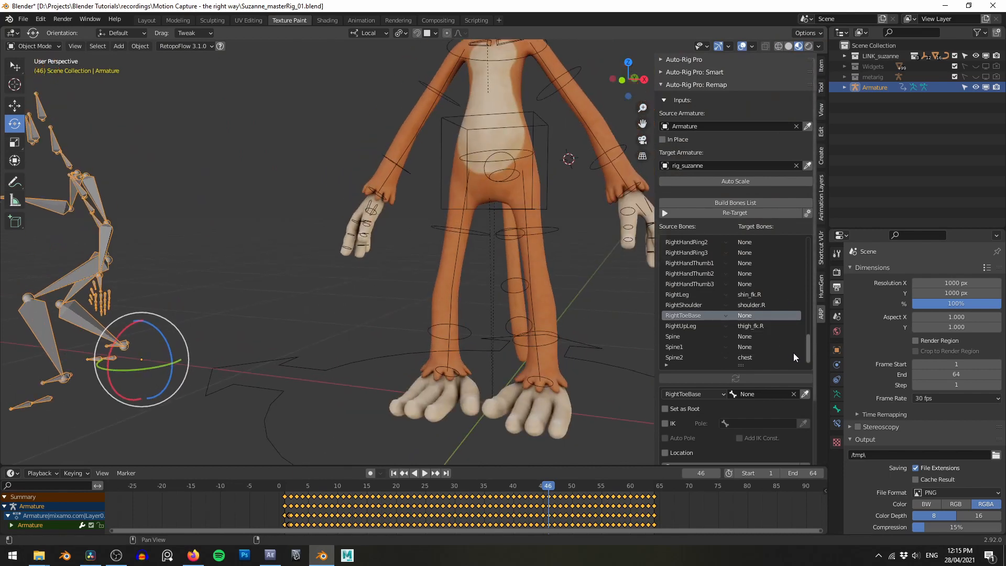
- Review the source-to-target bone pairs from Head to Spine2 and deselect the source armature
drag(808, 350, 810, 262)
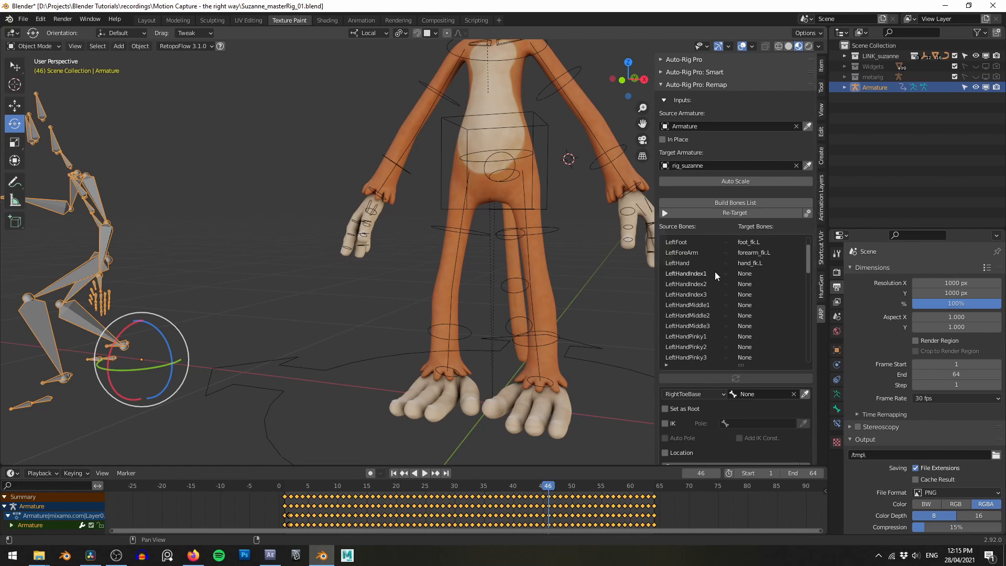
scroll(458, 210, down, 5)
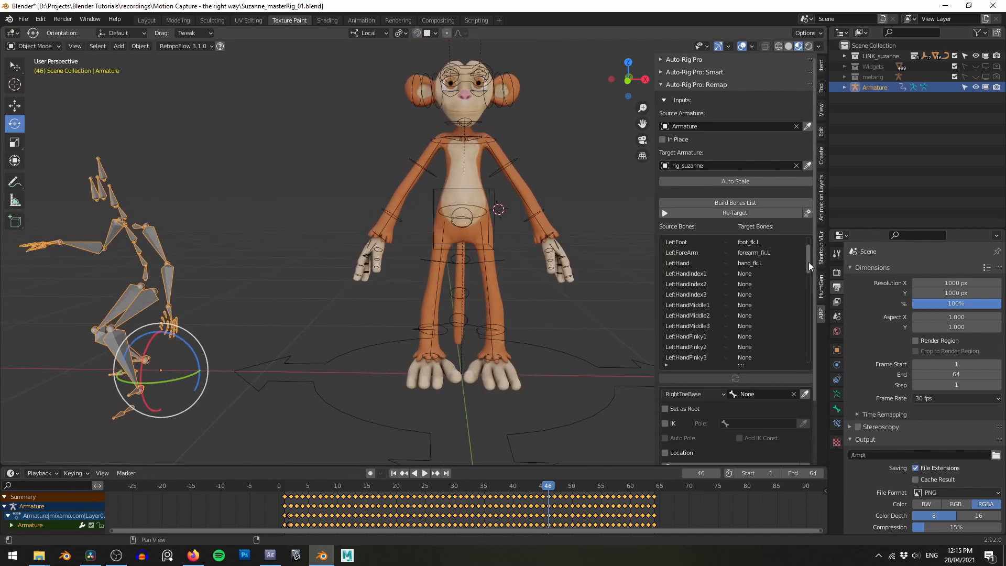
drag(809, 261, 809, 252)
middle_drag(426, 202, 363, 229)
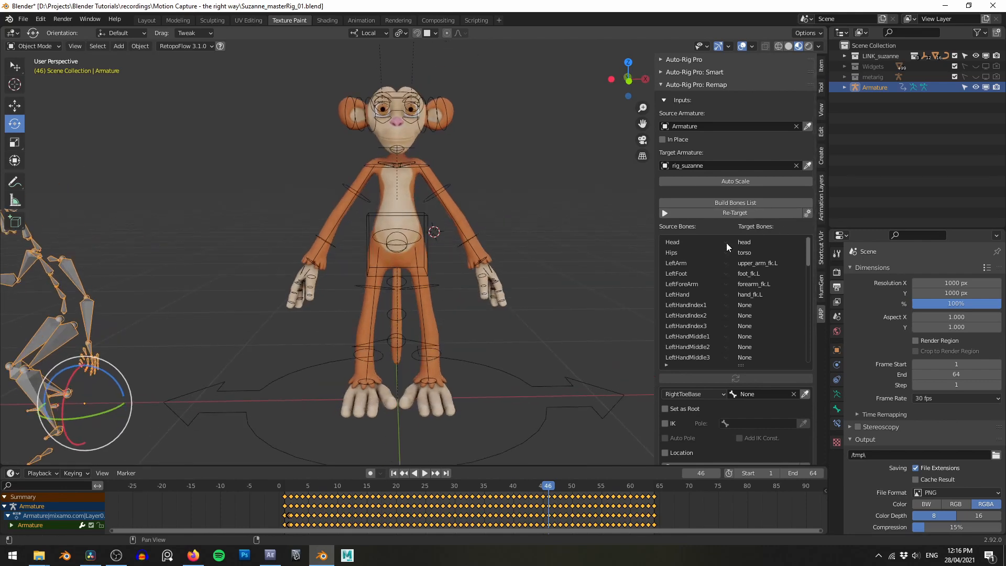
key(alt+a)
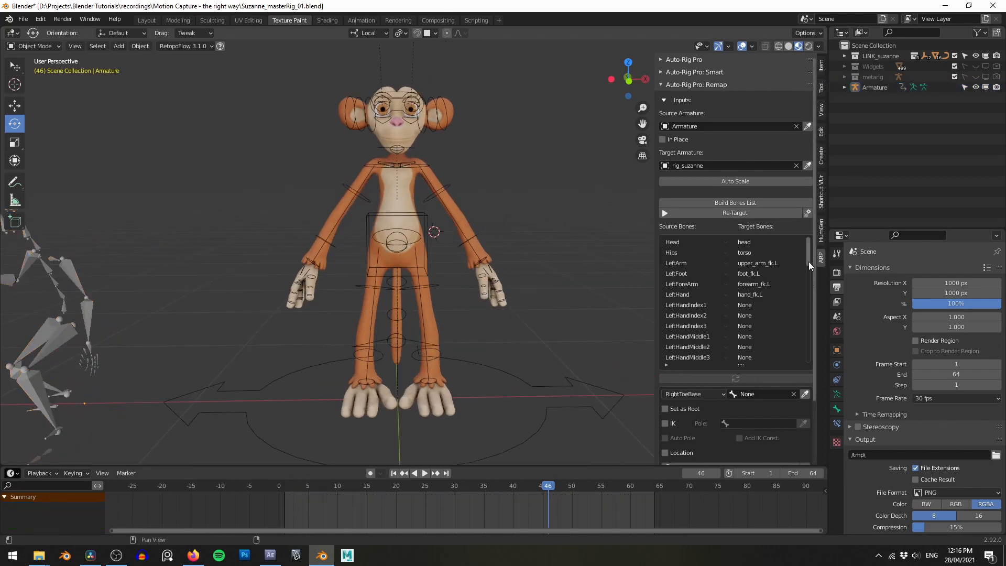
drag(809, 262, 809, 368)
scroll(587, 225, down, 1)
middle_drag(577, 225, 585, 225)
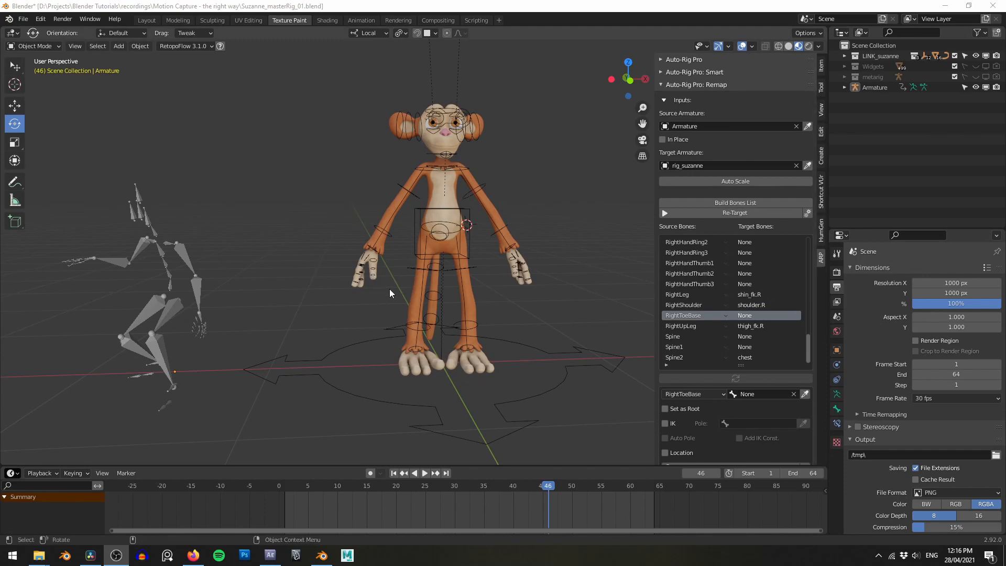
- Select rig_suzanne and expand the Mapping Presets options of the remap settings
click(221, 300)
click(384, 231)
click(383, 229)
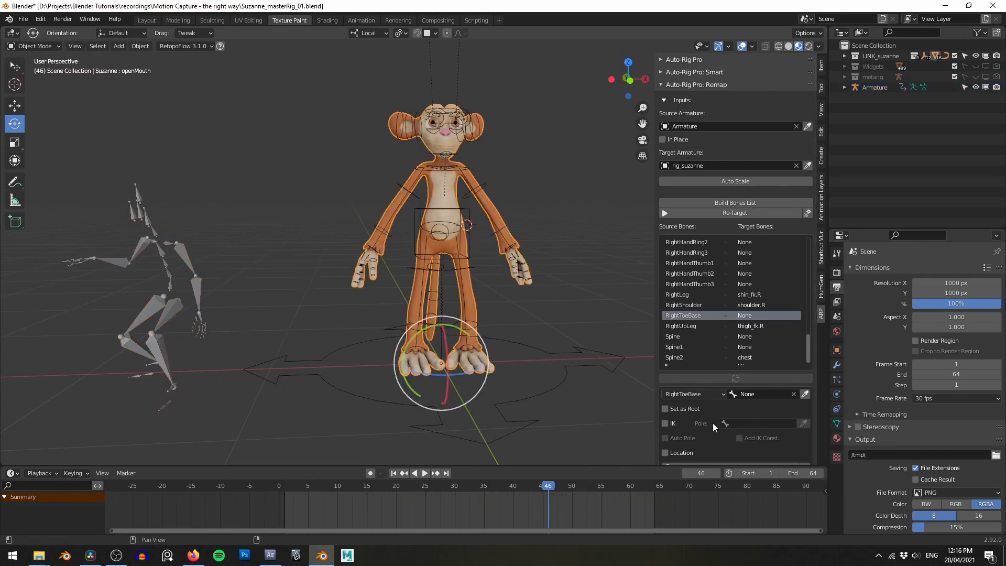
scroll(711, 414, down, 3)
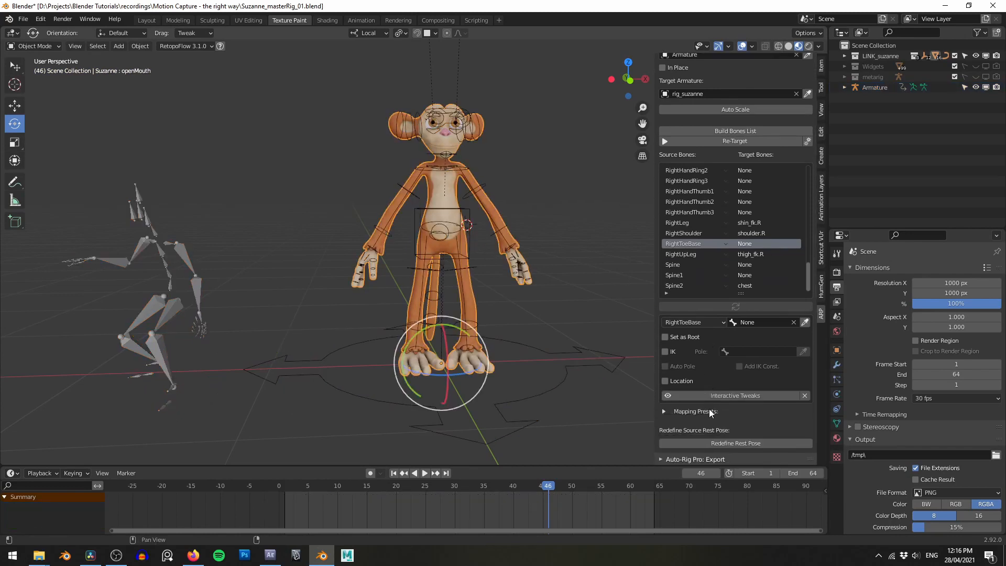
click(664, 411)
click(514, 344)
scroll(565, 297, up, 1)
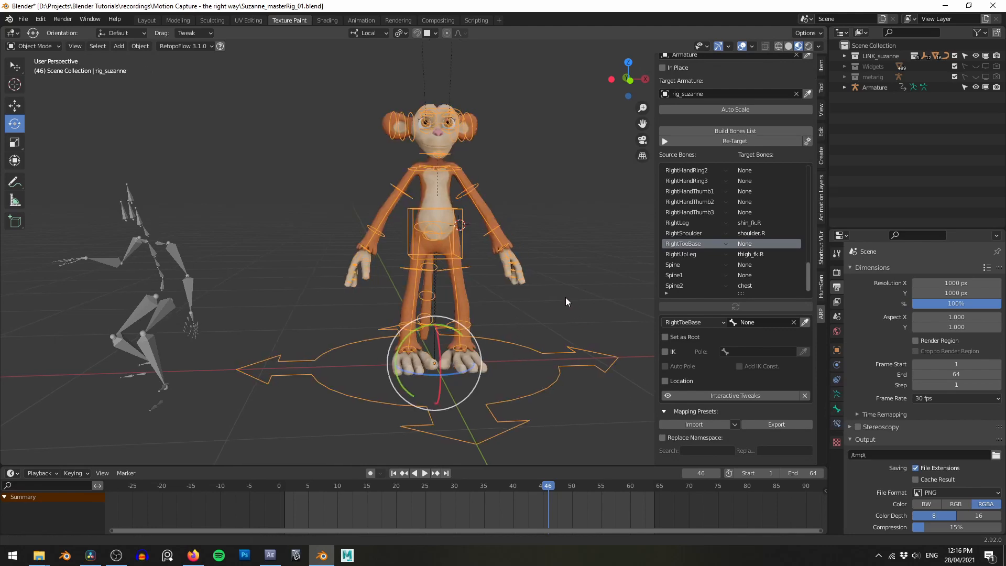
- Export the bone mapping over the existing preset file remap_mixamo_rigify.bmap
click(791, 426)
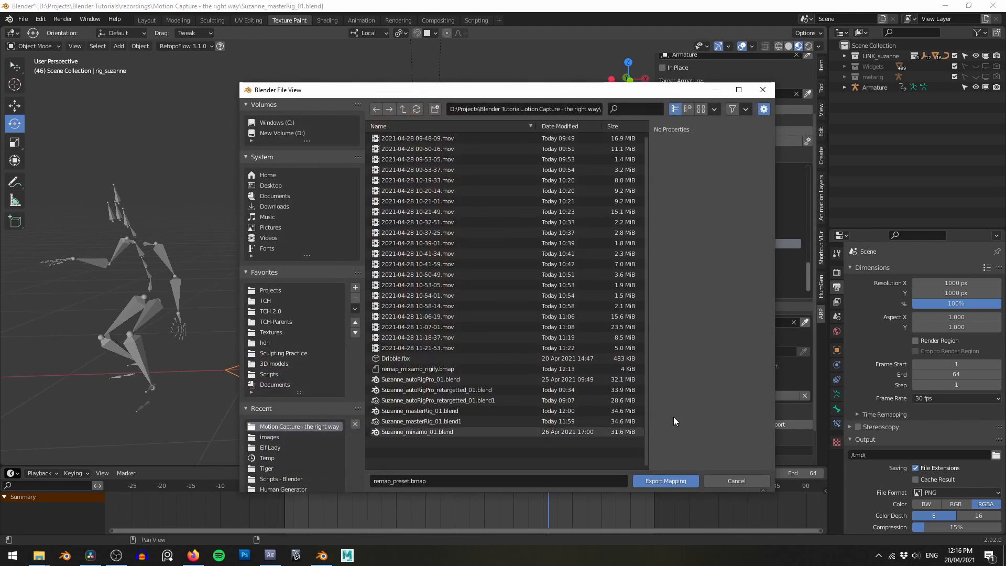
click(452, 368)
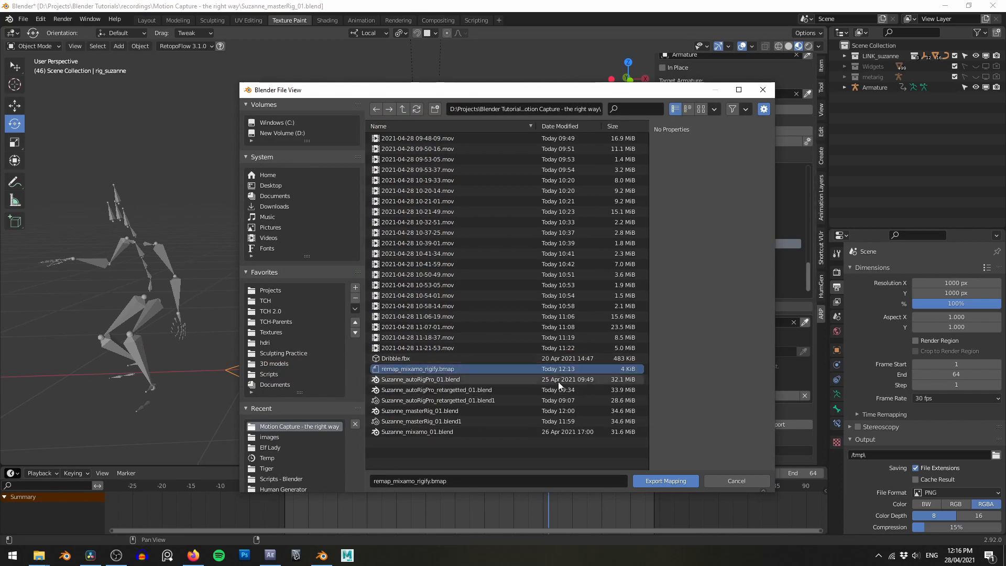
drag(531, 92, 449, 94)
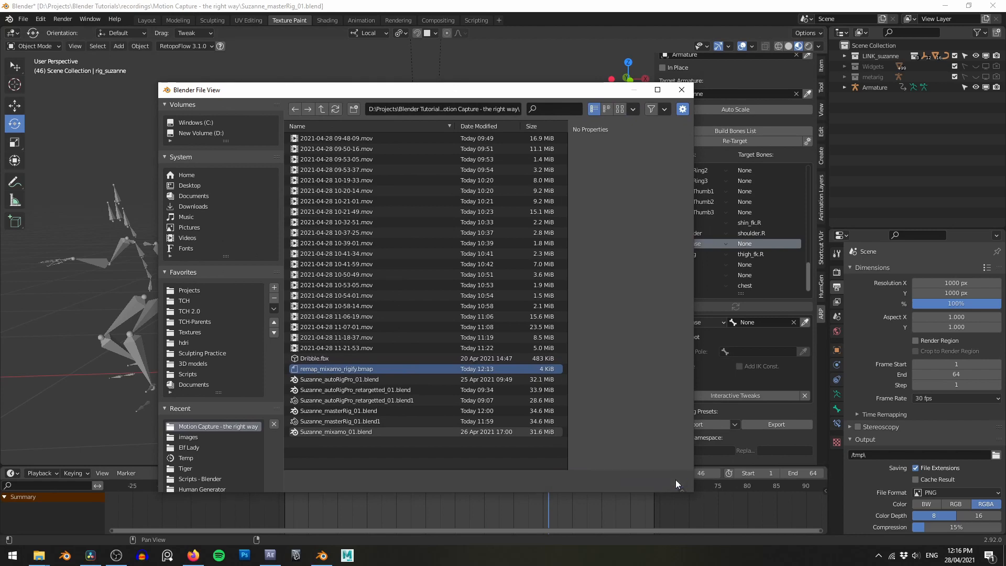
click(675, 480)
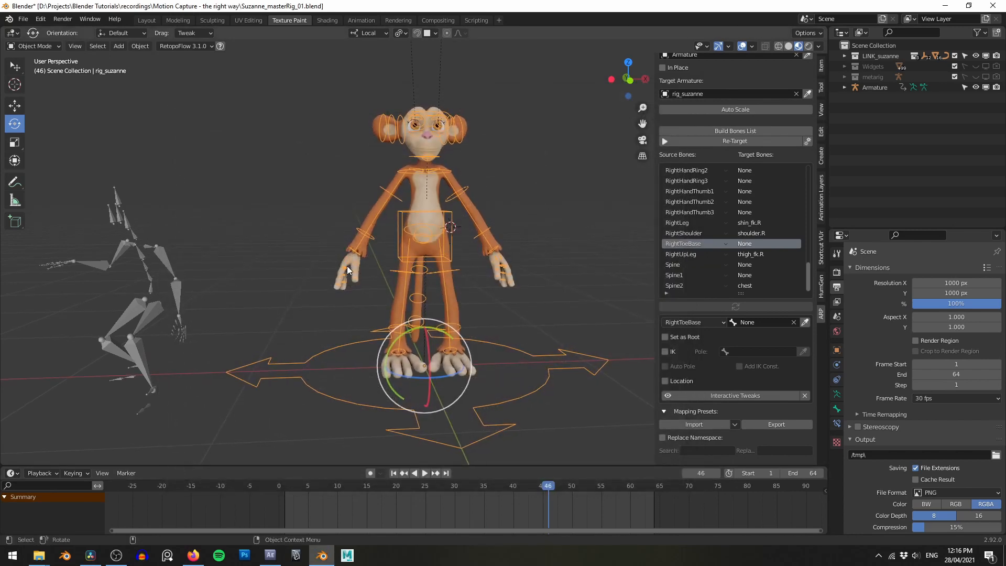
- Deselect the rig and review the first entries of the remap list, starting with Head
key(alt+a)
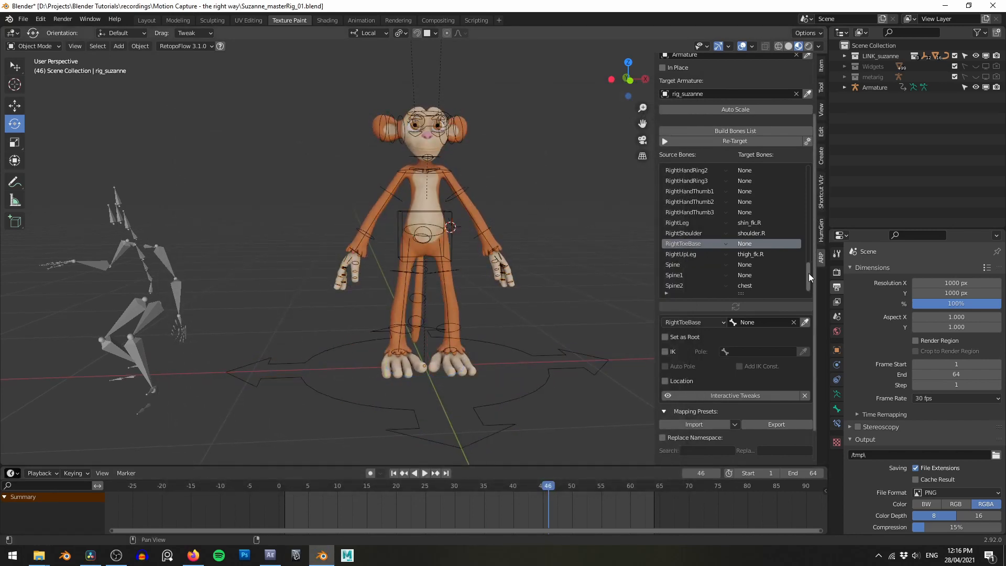
scroll(805, 288, up, 10)
scroll(448, 195, up, 3)
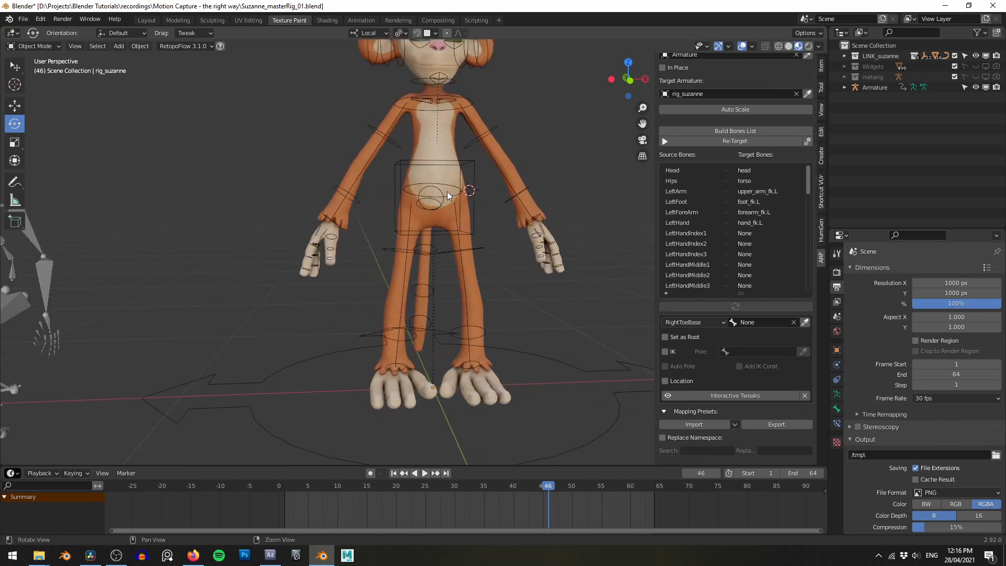
- Select rig_suzanne and import the bone mapping preset from remap_mixamo_rigify.bmap
alt+middle_drag(448, 195, 429, 216)
click(454, 268)
alt+middle_drag(569, 242, 557, 257)
click(455, 279)
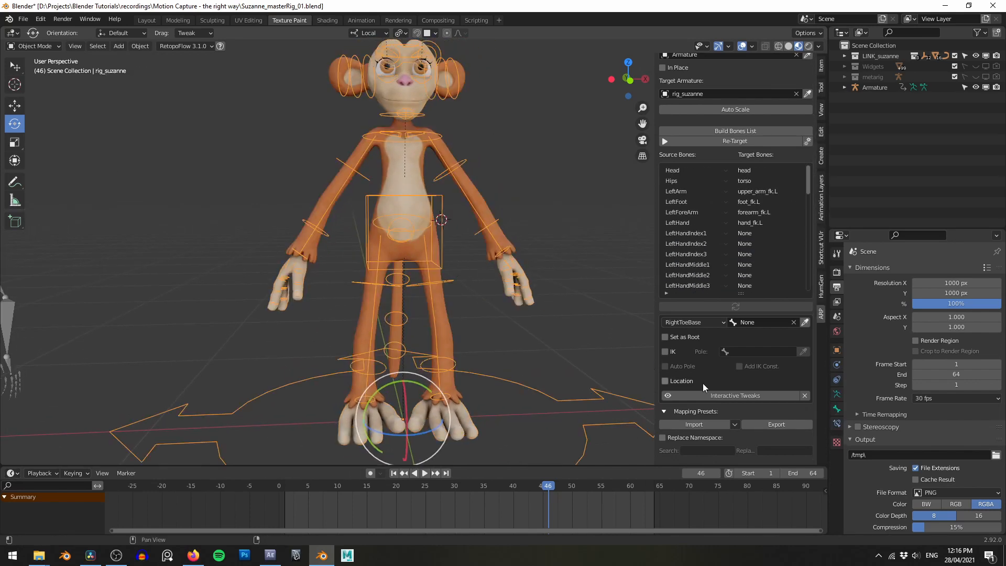
click(735, 425)
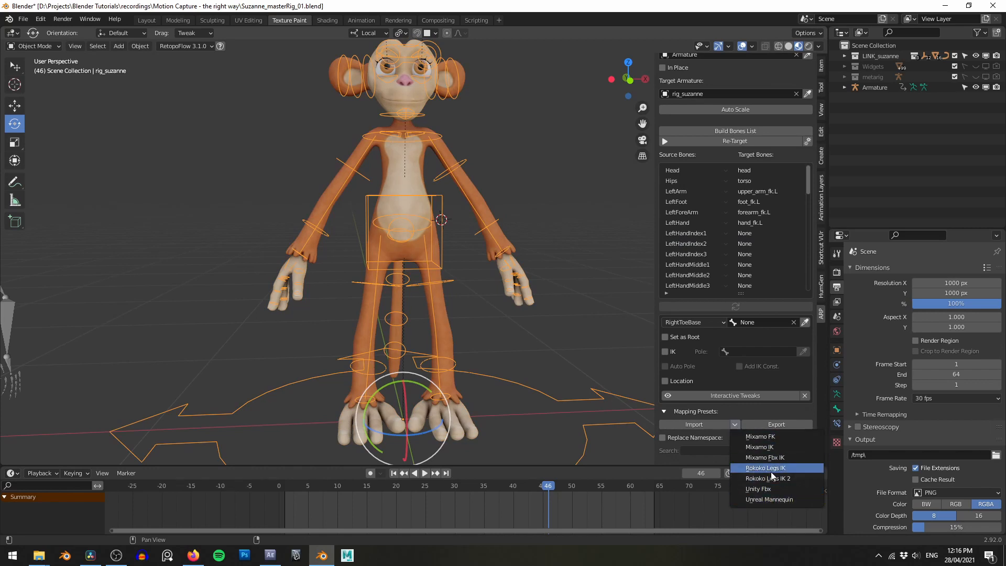
click(687, 425)
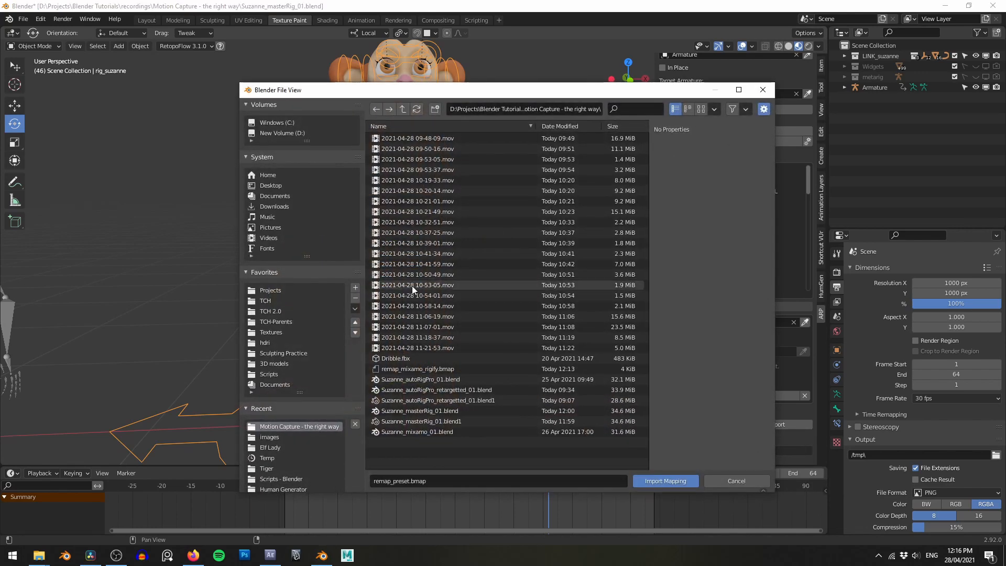
click(404, 368)
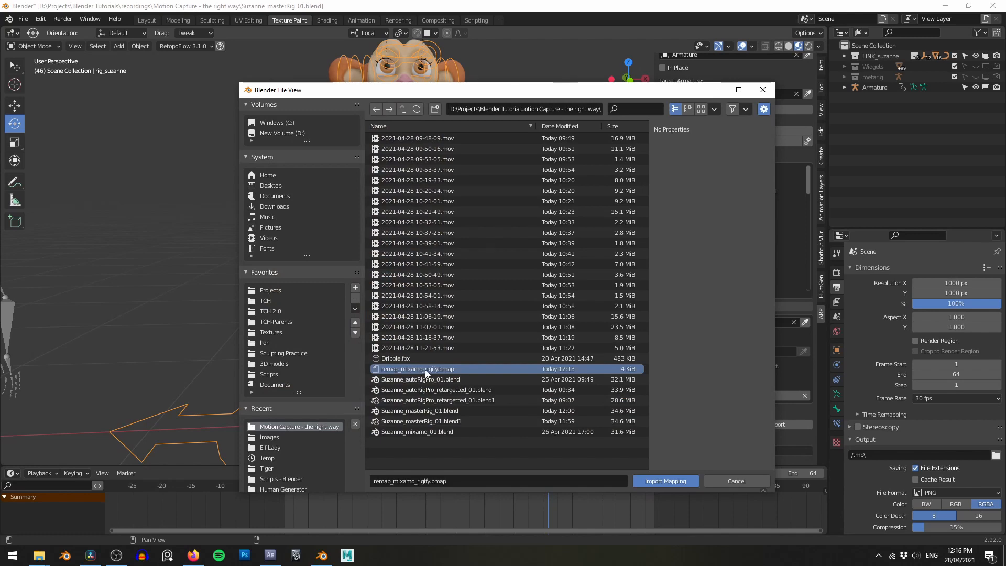
click(650, 481)
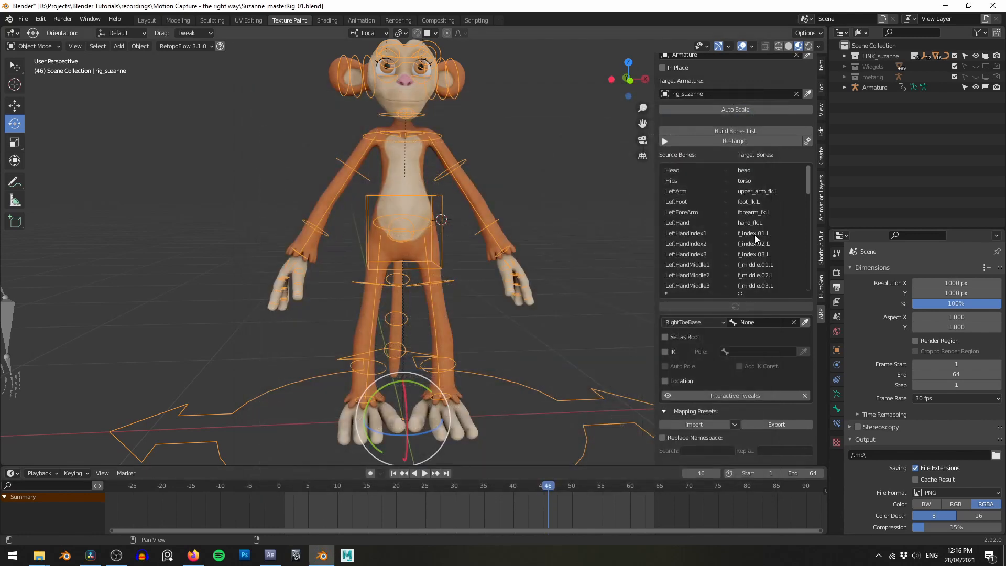
- Review the finger bone pairs from LeftHandIndex1 to LeftHandMiddle3 in the remap list and deselect the rig
click(755, 233)
click(754, 244)
click(754, 255)
click(754, 266)
click(758, 283)
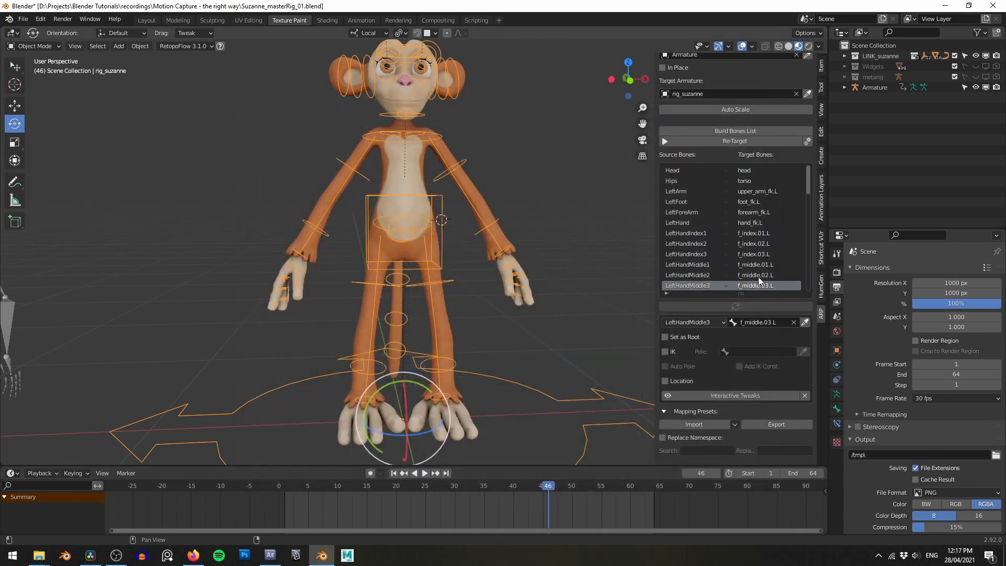
click(807, 183)
drag(809, 186, 813, 165)
alt+right_drag(336, 205, 517, 209)
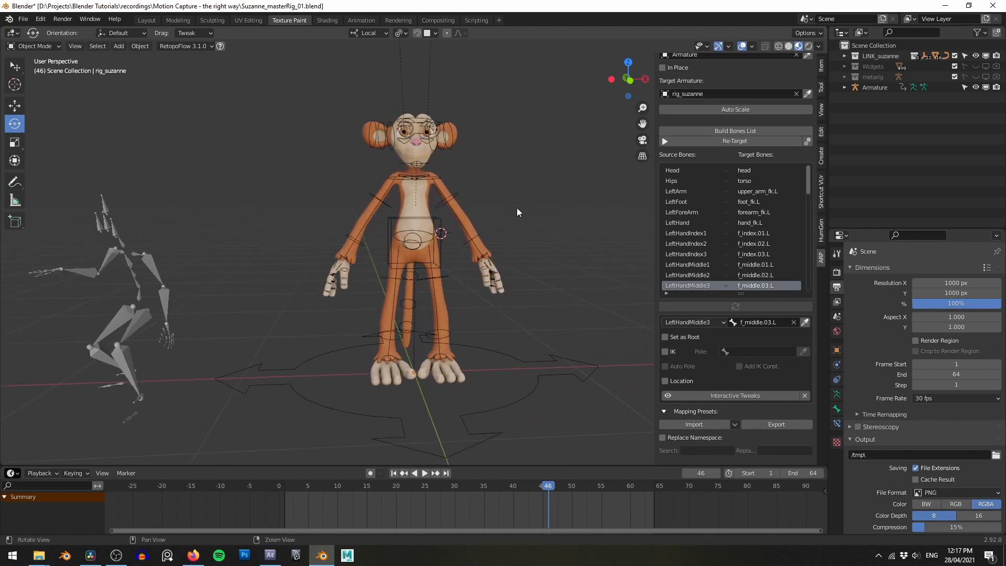
- Bring the Redefine Rest Pose option of the remap settings into reach and select the source armature with the dribble animation
alt+middle_drag(522, 208, 519, 200)
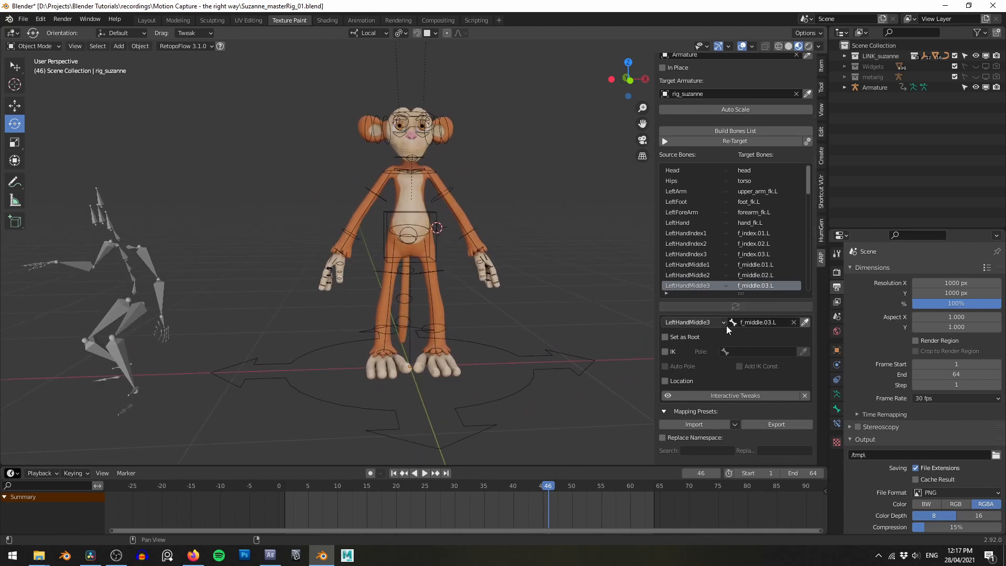
scroll(726, 325, up, 1)
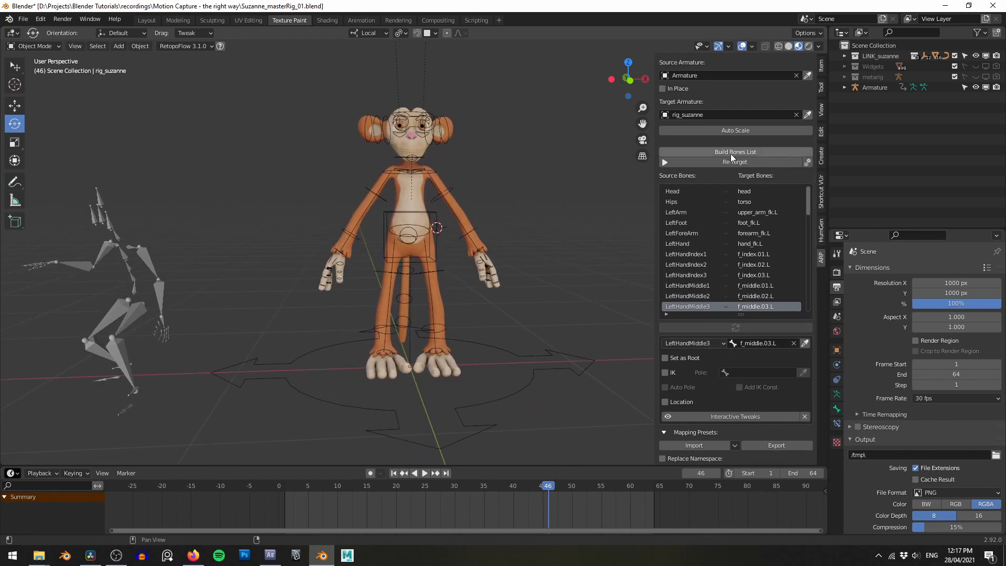
scroll(739, 351, down, 3)
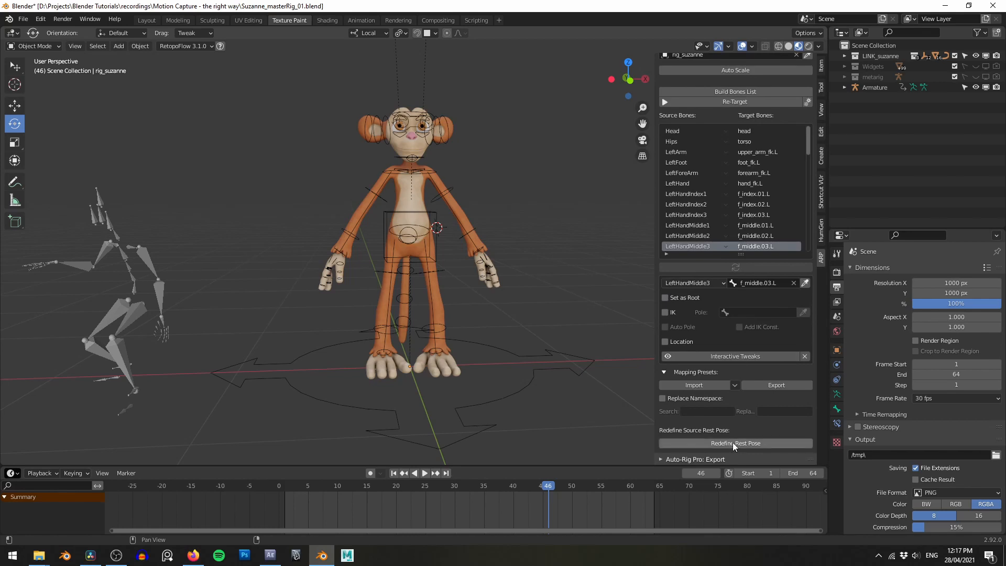
alt+middle_drag(142, 293, 189, 291)
click(208, 277)
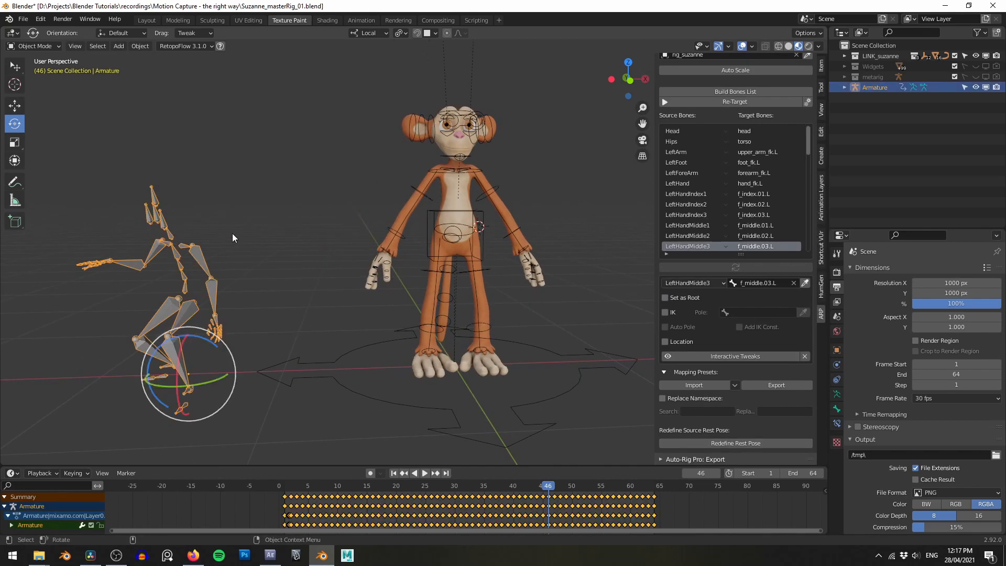
alt+middle_drag(268, 237, 288, 237)
alt+middle_drag(291, 276, 285, 270)
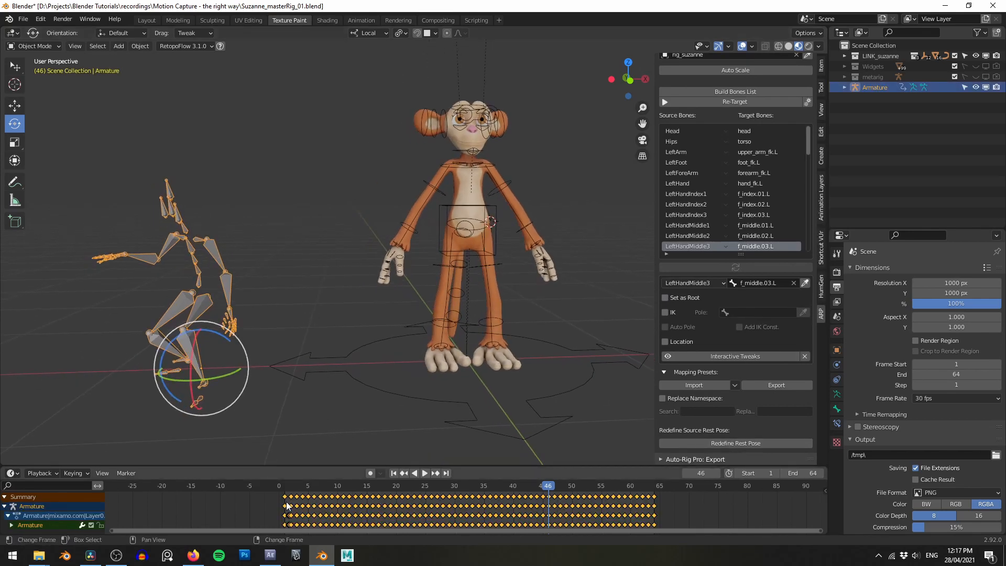
- Go to frame 0 and clear the rotation of all the source armature's bones in Pose Mode
click(287, 504)
key(Left)
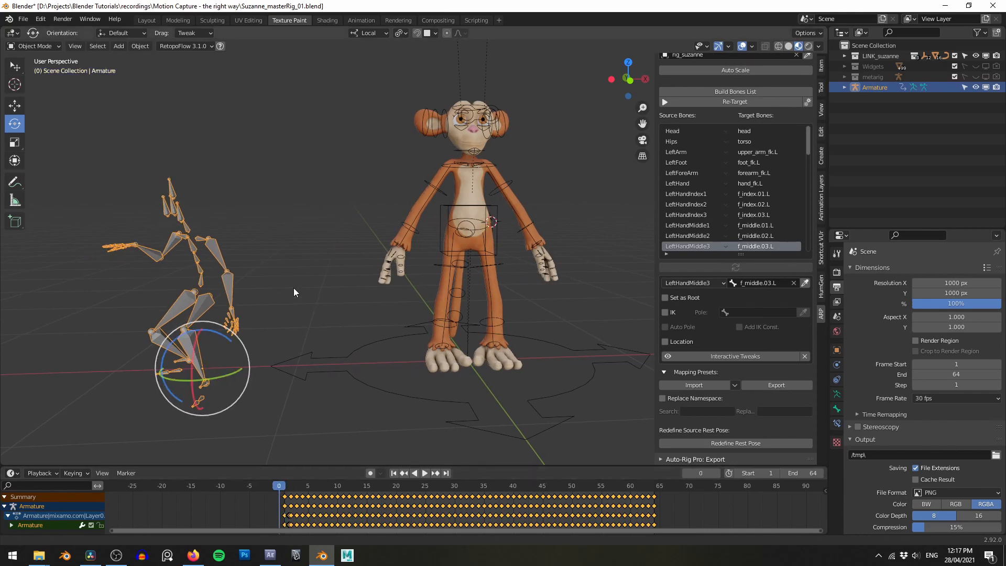
alt+middle_drag(293, 288, 320, 281)
key(ctrl+Tab)
click(322, 325)
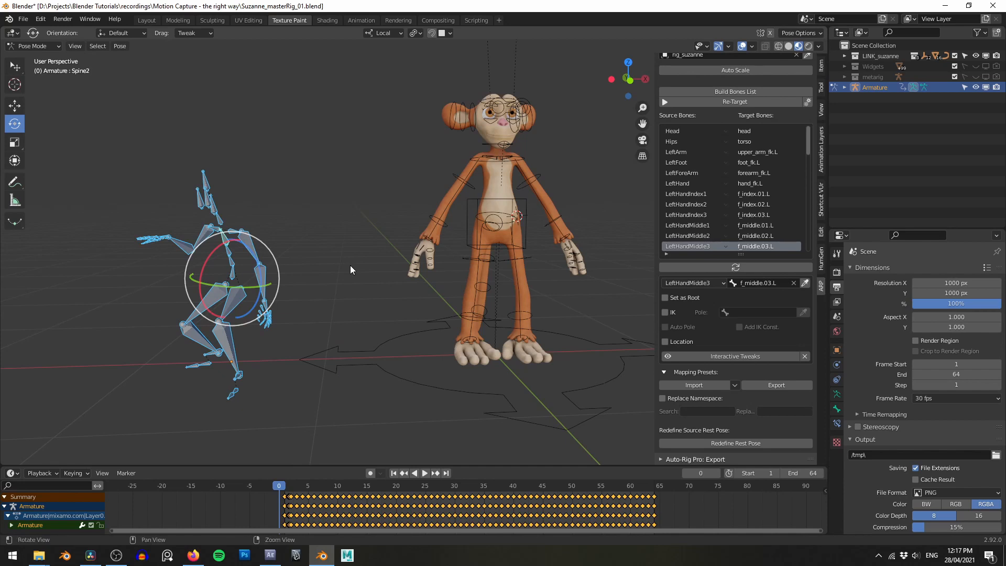
key(alt+r)
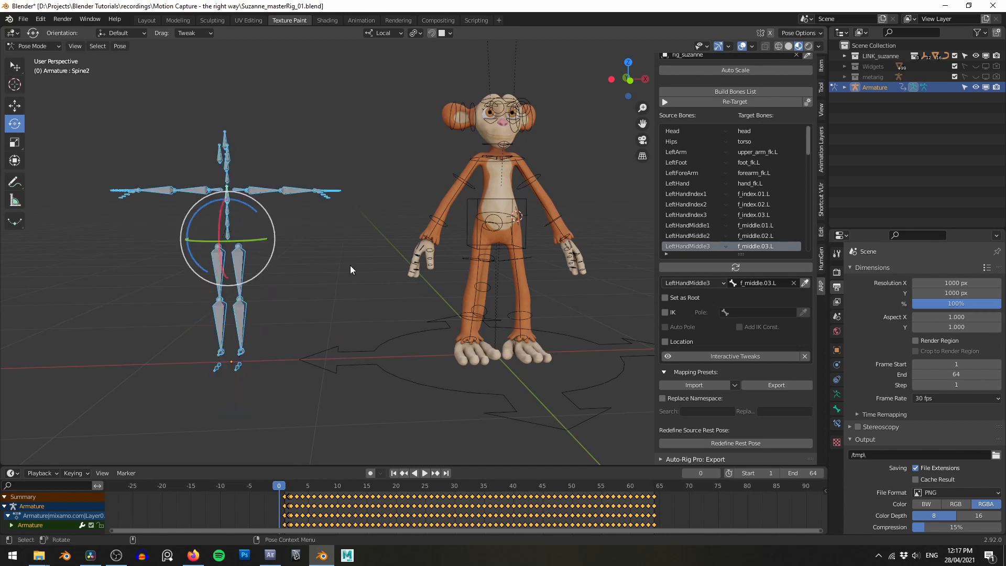
- Compare the source armature's arm and leg pose with the monkey rig's default pose
middle_drag(348, 237, 299, 210)
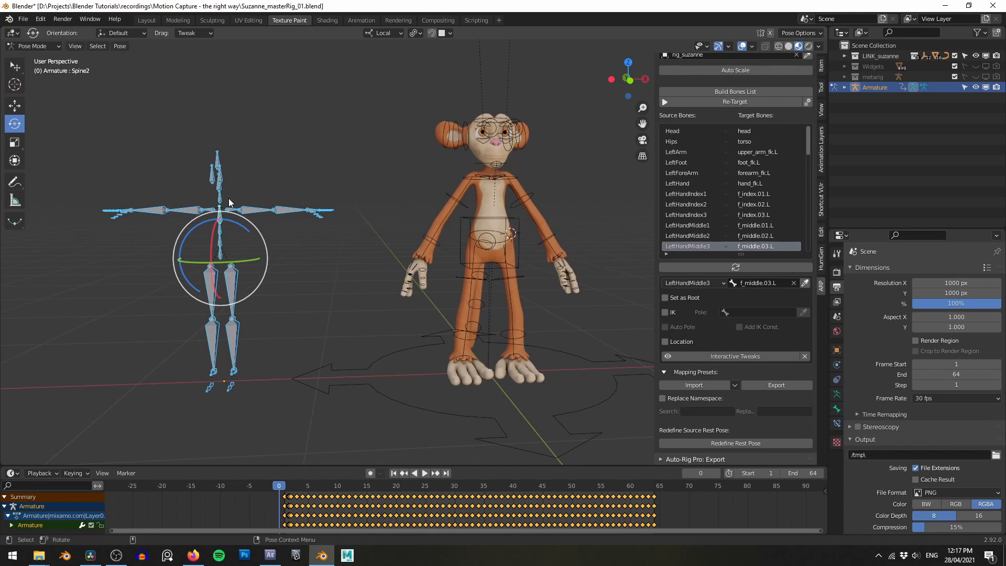
middle_drag(237, 175, 343, 169)
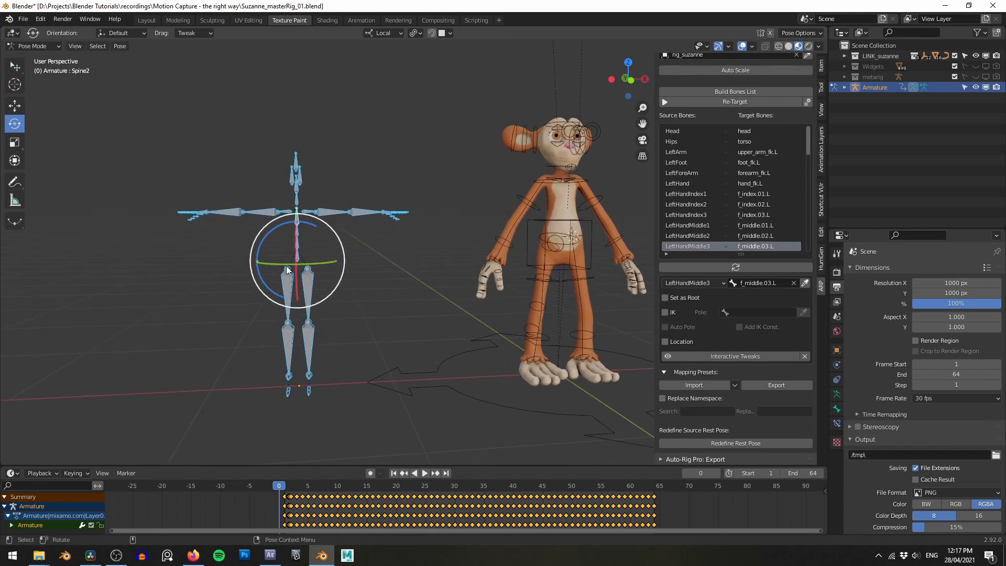
middle_drag(499, 238, 320, 231)
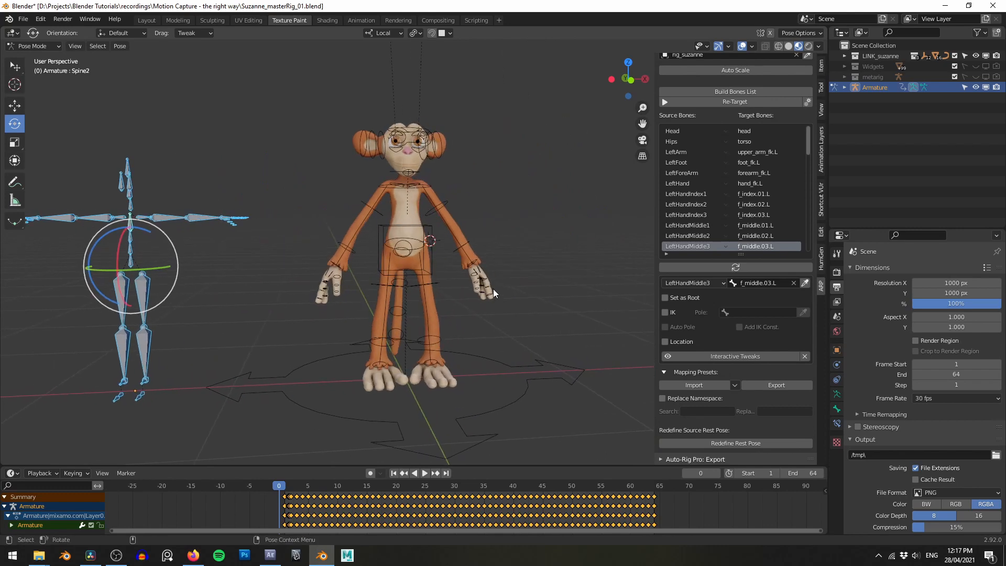
middle_drag(494, 294, 445, 214)
scroll(391, 172, up, 2)
scroll(520, 229, down, 4)
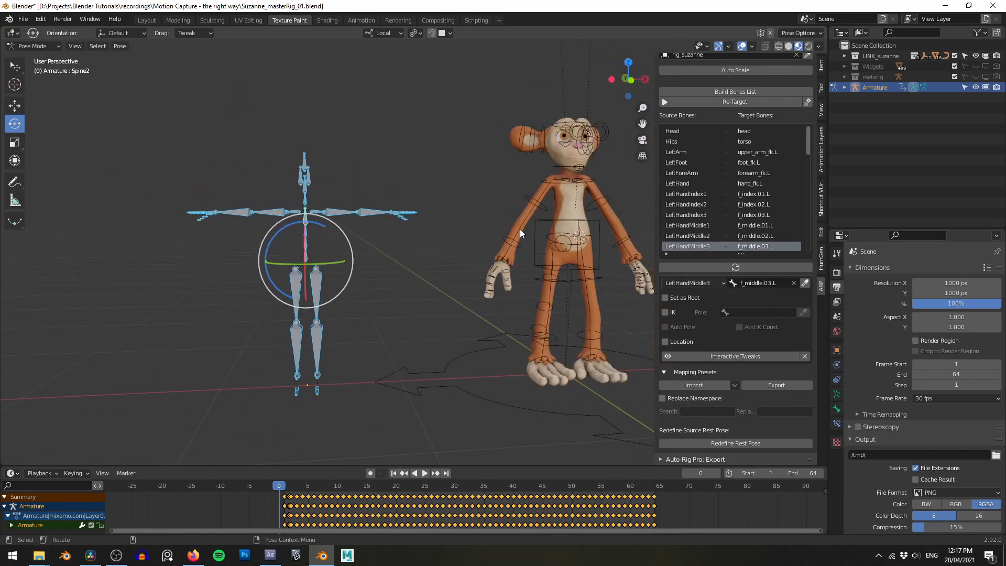
scroll(555, 212, up, 1)
shift+middle_drag(377, 199, 409, 189)
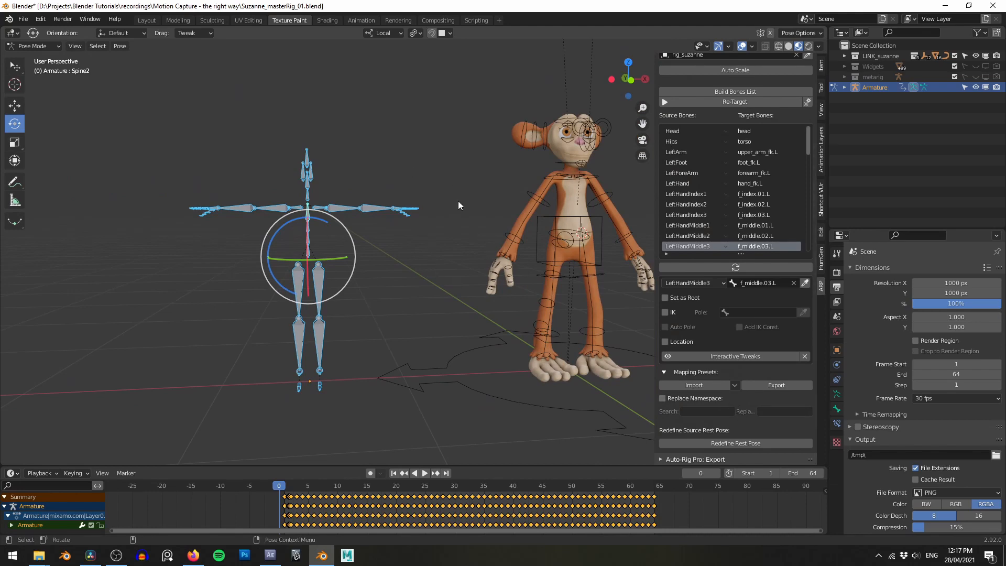
scroll(459, 205, up, 1)
shift+middle_drag(463, 266, 491, 264)
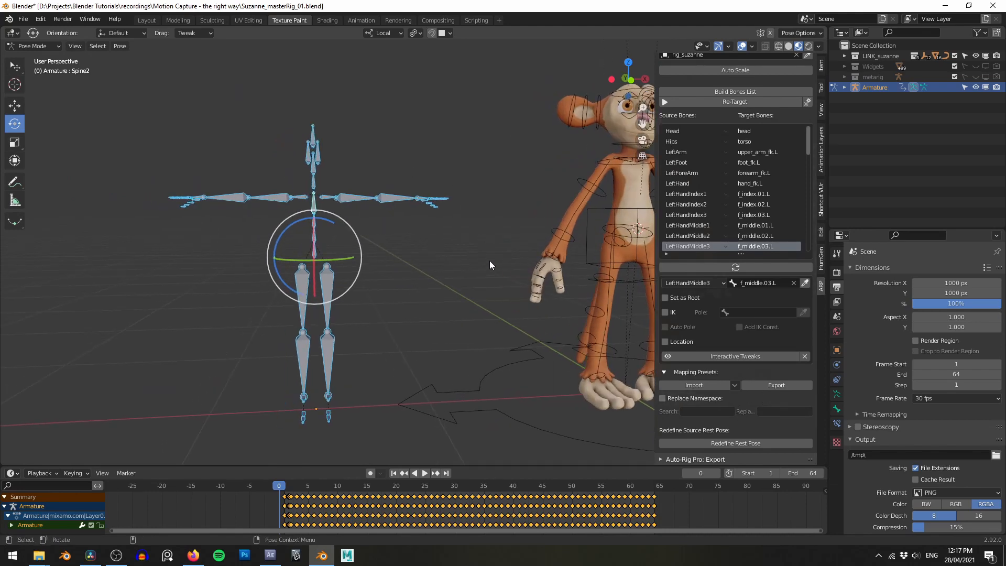
- Return the source armature to Object Mode and start redefining its rest pose with the Rest Pose option
key(ctrl+Tab)
middle_drag(386, 213, 349, 226)
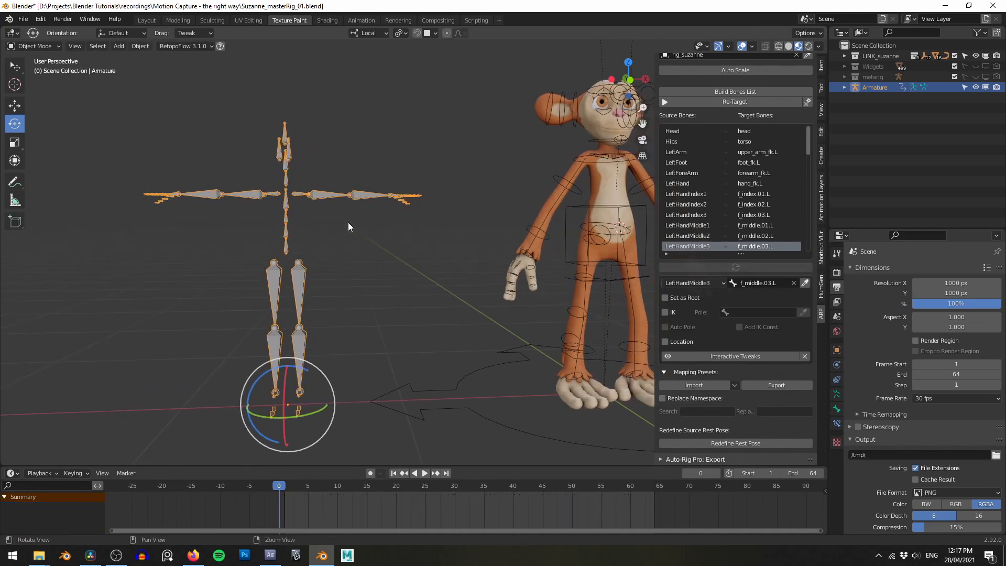
click(739, 444)
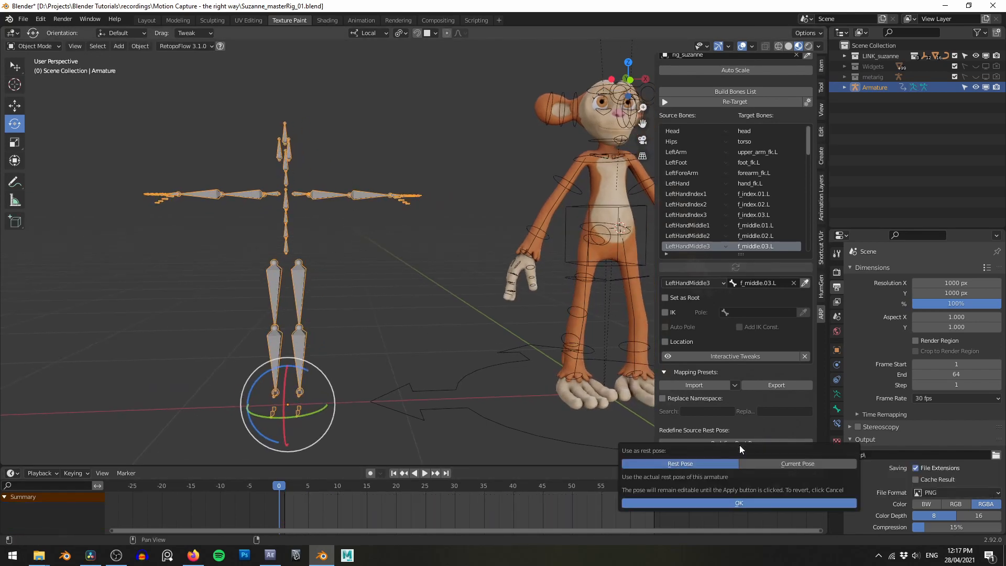
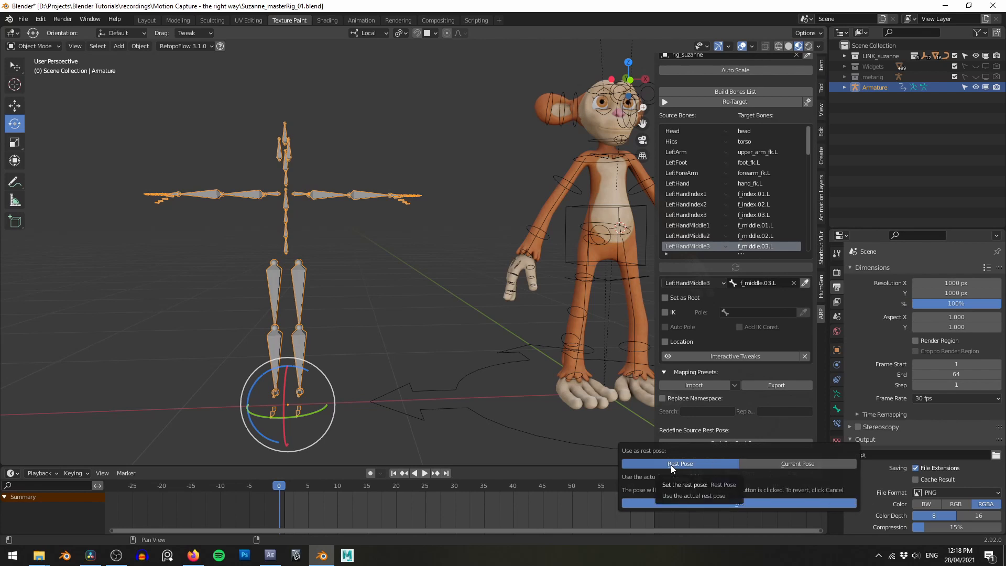
click(730, 505)
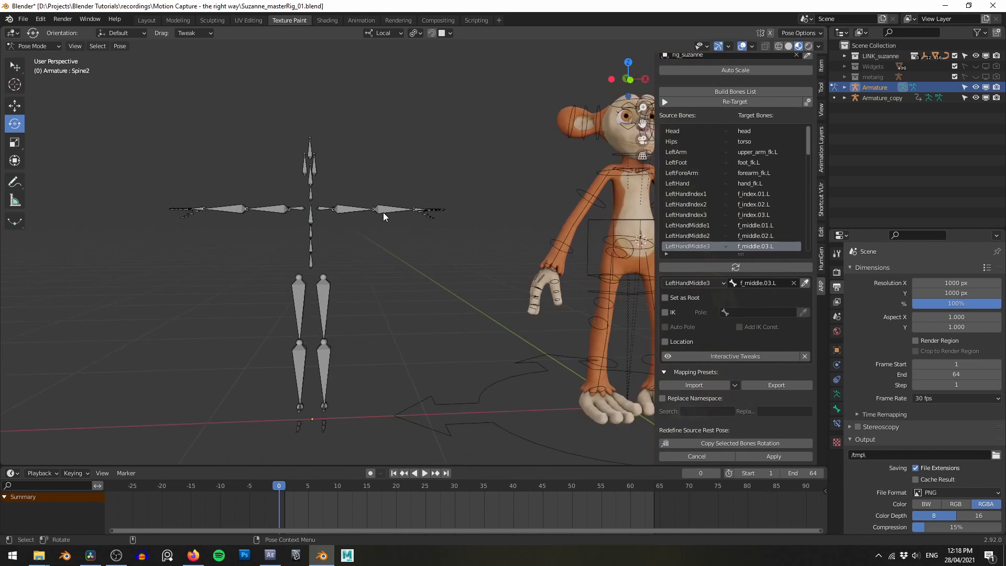
- Examine the editable source skeleton against the monkey rig to see which limbs differ in pose
key(a)
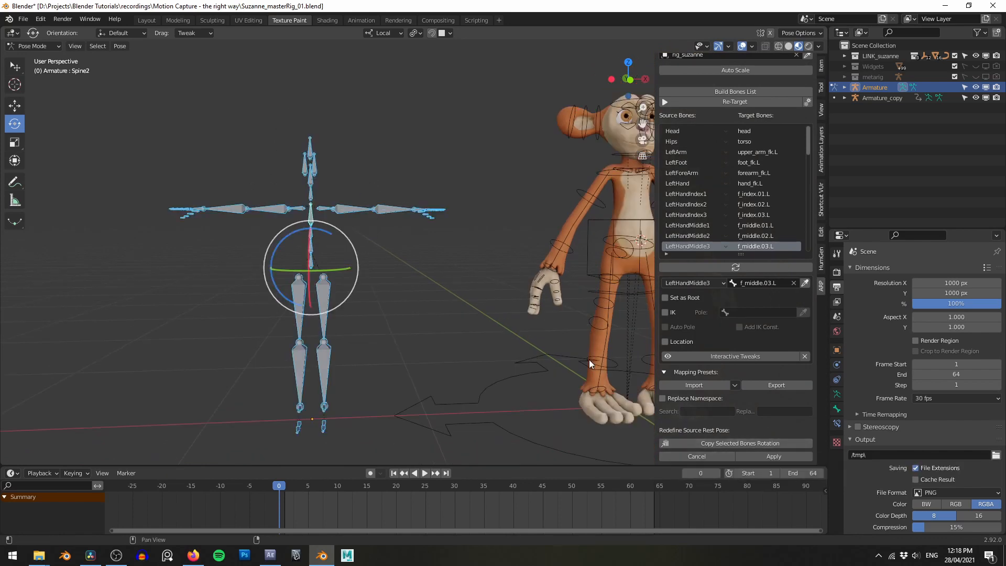
click(417, 311)
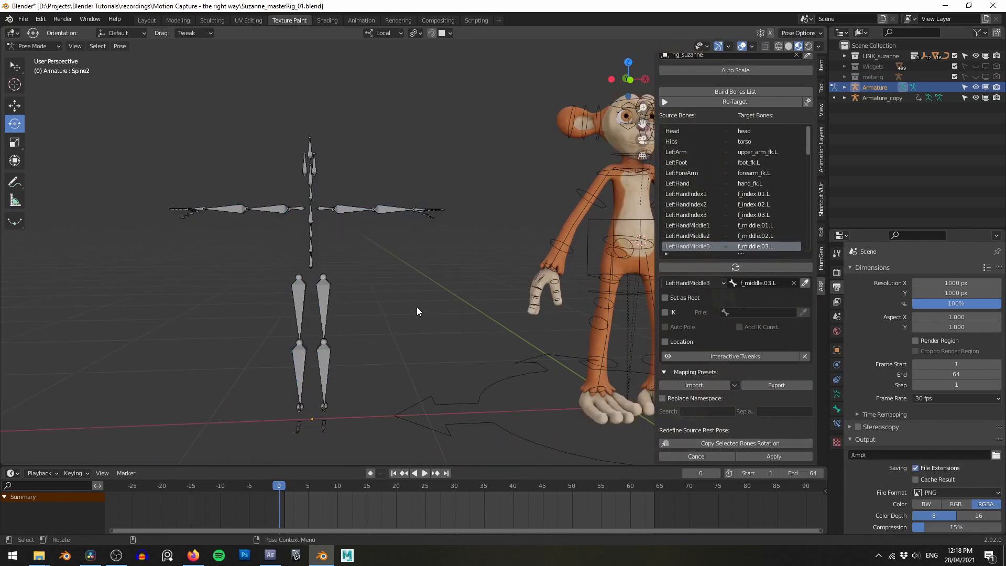
scroll(419, 255, up, 1)
shift+middle_drag(327, 198, 348, 247)
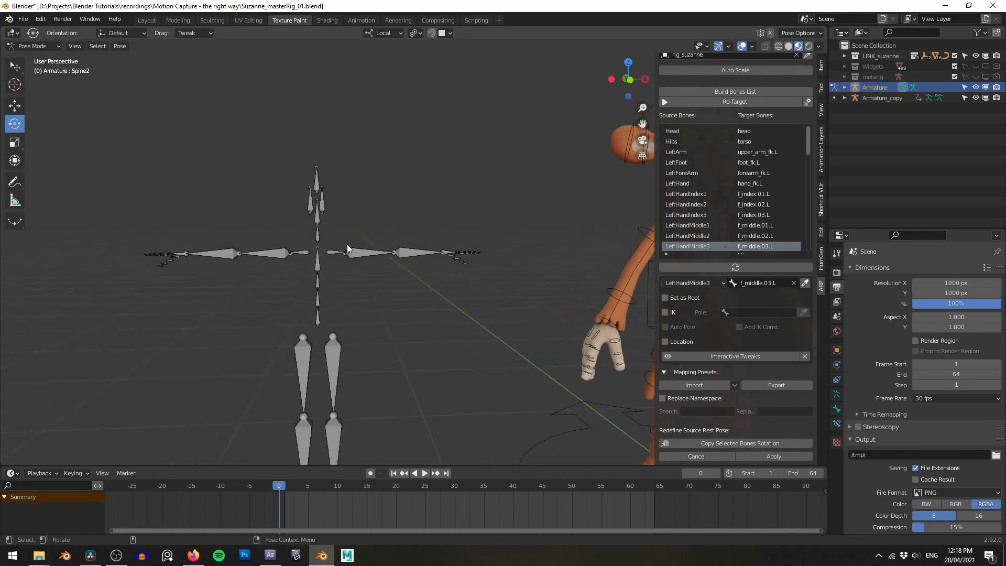
scroll(314, 198, up, 1)
shift+middle_drag(316, 215, 364, 179)
scroll(407, 176, down, 1)
shift+middle_drag(455, 196, 433, 200)
scroll(431, 200, up, 1)
shift+middle_drag(317, 196, 350, 230)
scroll(410, 244, up, 1)
scroll(414, 244, down, 2)
shift+middle_drag(555, 250, 399, 233)
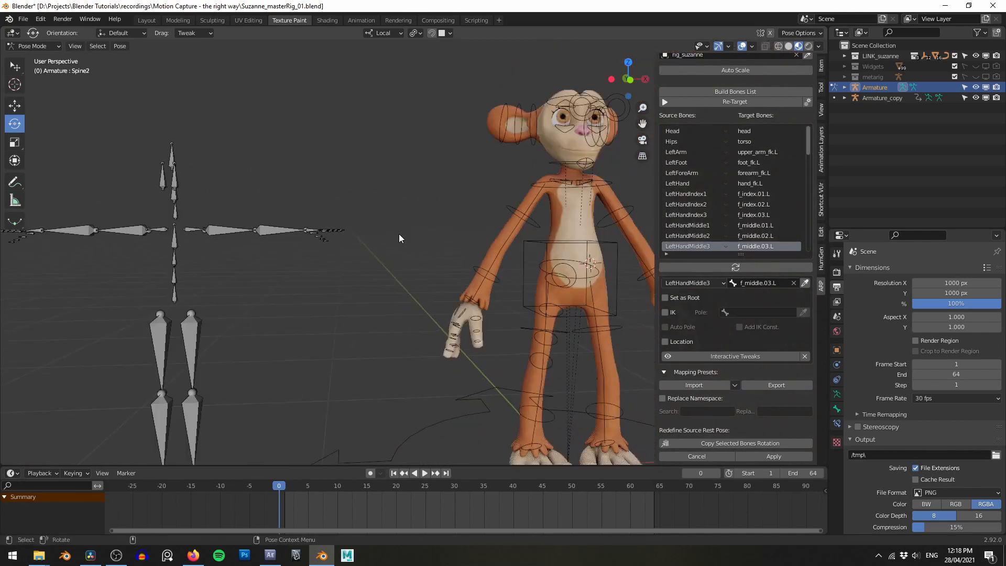
- Select the shoulder and arm bones on both sides of the source armature
scroll(482, 228, down, 1)
shift+middle_drag(287, 221, 340, 238)
scroll(343, 239, up, 3)
click(251, 264)
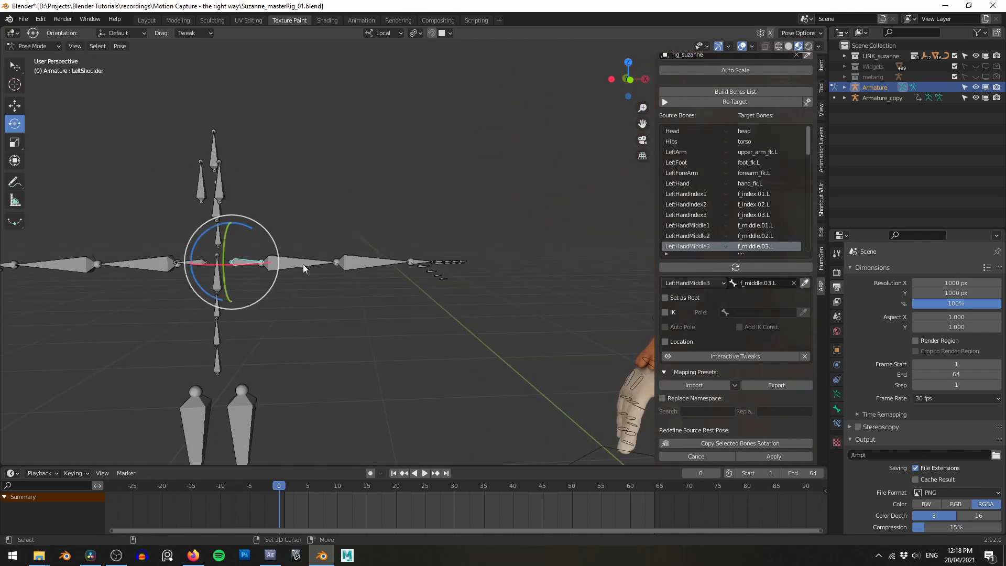
scroll(434, 262, up, 1)
shift+click(409, 260)
shift+middle_drag(149, 228, 384, 226)
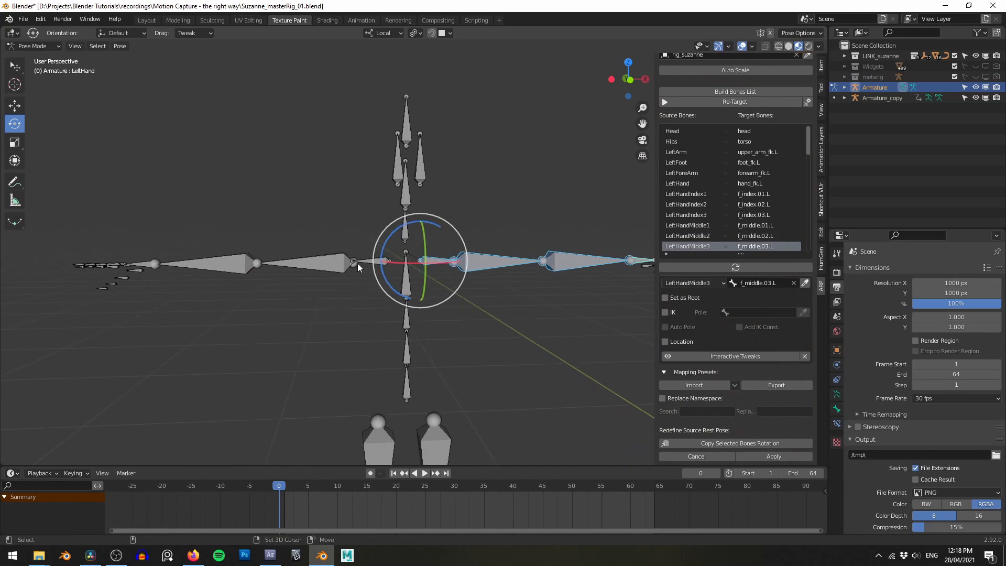
shift+click(368, 260)
shift+click(225, 270)
- Add the upper and lower leg bones of both legs to the source armature's bone selection
scroll(506, 342, down, 3)
shift+middle_drag(506, 342, 376, 274)
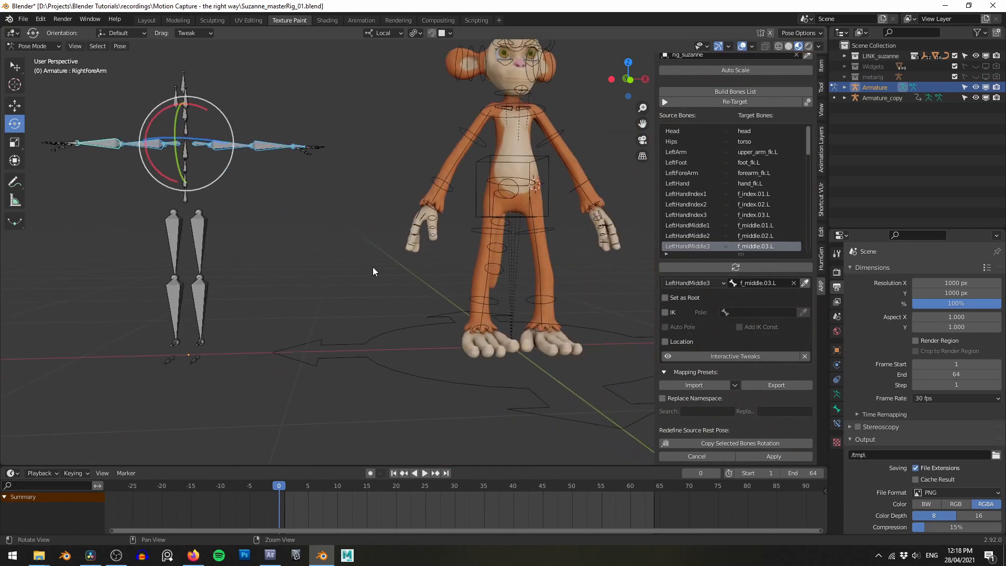
scroll(467, 286, up, 2)
shift+middle_drag(277, 322, 483, 298)
scroll(402, 297, up, 2)
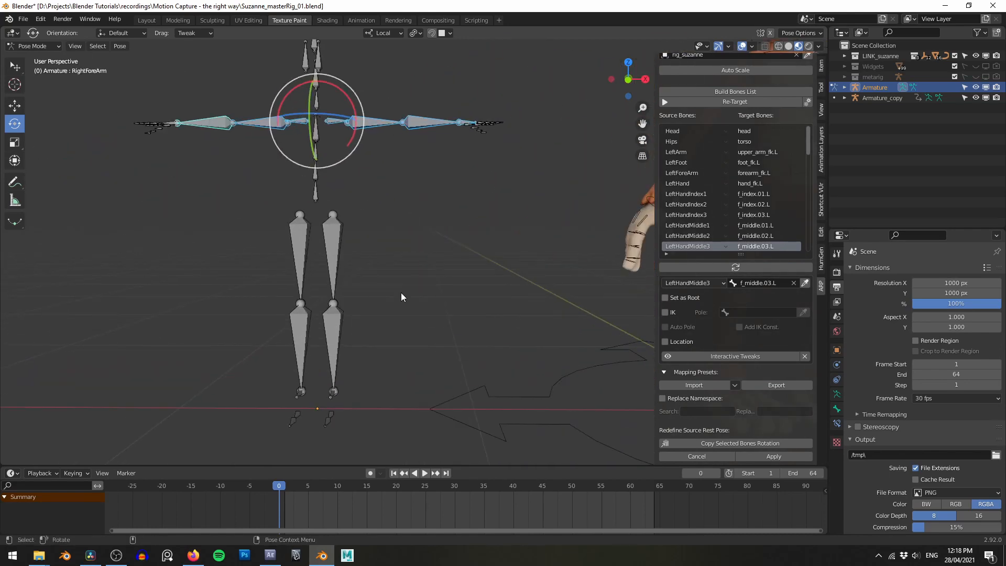
shift+click(298, 261)
shift+click(334, 258)
shift+click(293, 340)
shift+click(332, 330)
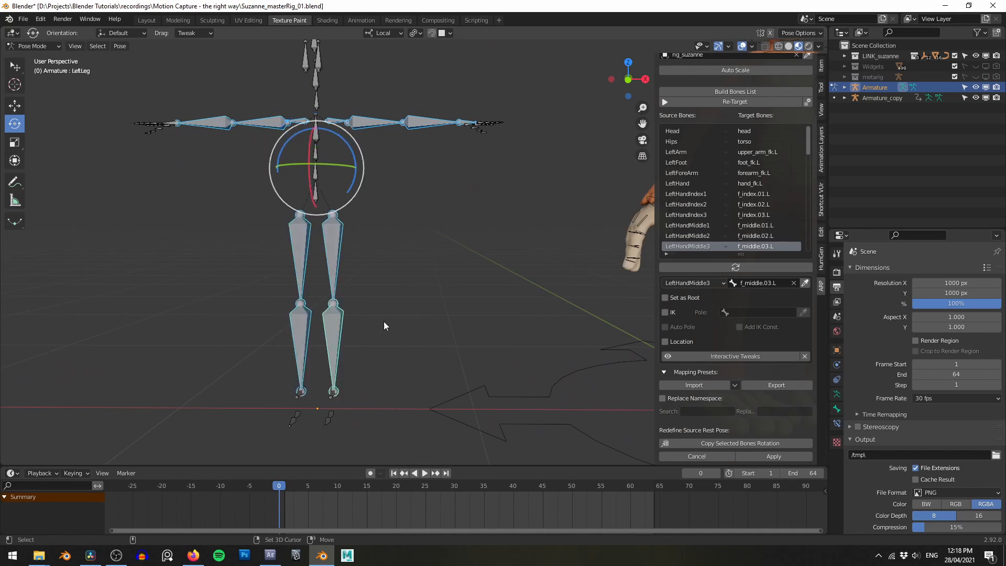
- Copy the target rig's rotation to the selected arm and leg bones and apply the redefined rest pose
middle_drag(383, 321, 435, 310)
click(707, 443)
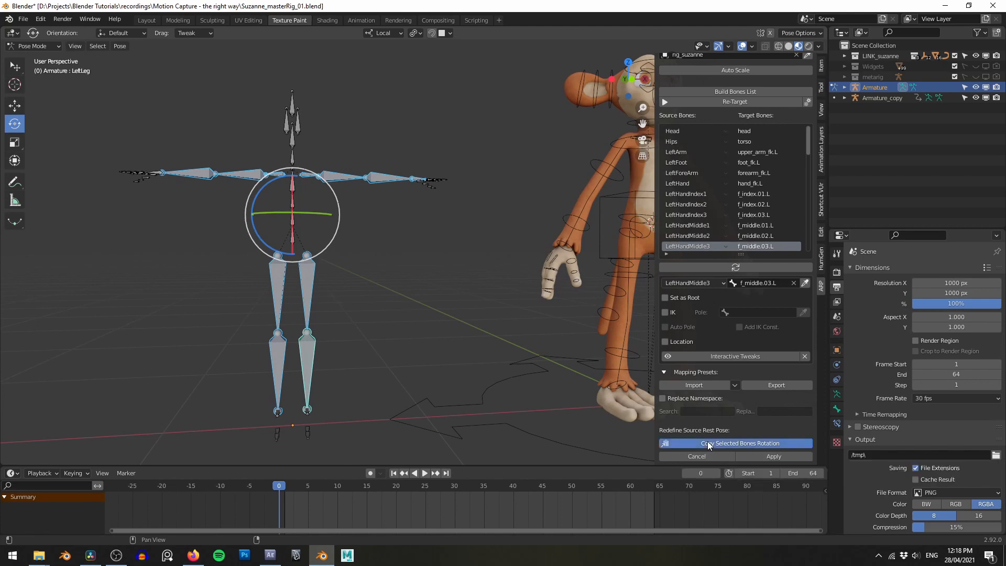
middle_drag(425, 271, 461, 246)
mouse_move(808, 141)
mouse_down()
mouse_move(805, 224)
mouse_move(803, 131)
mouse_up()
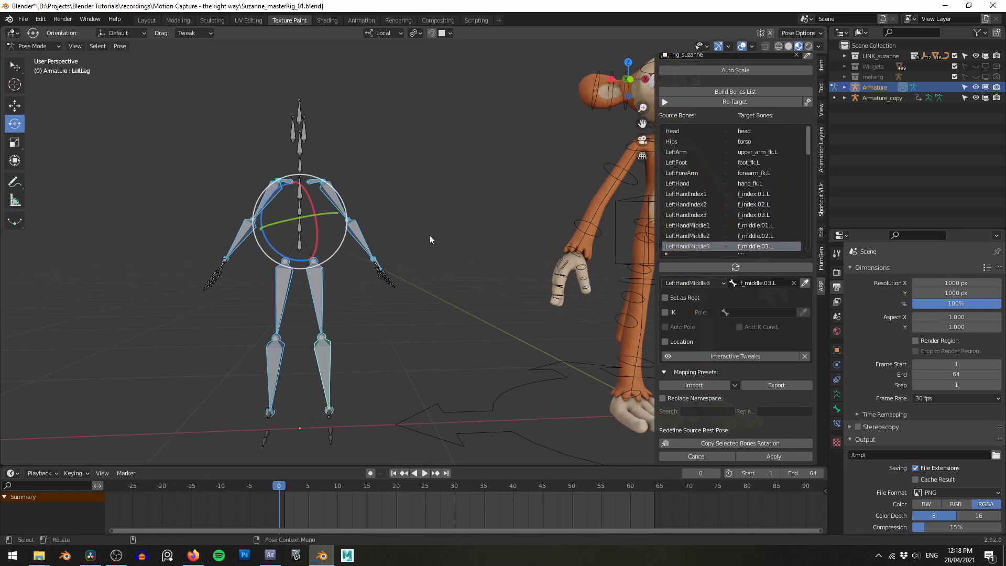
click(781, 456)
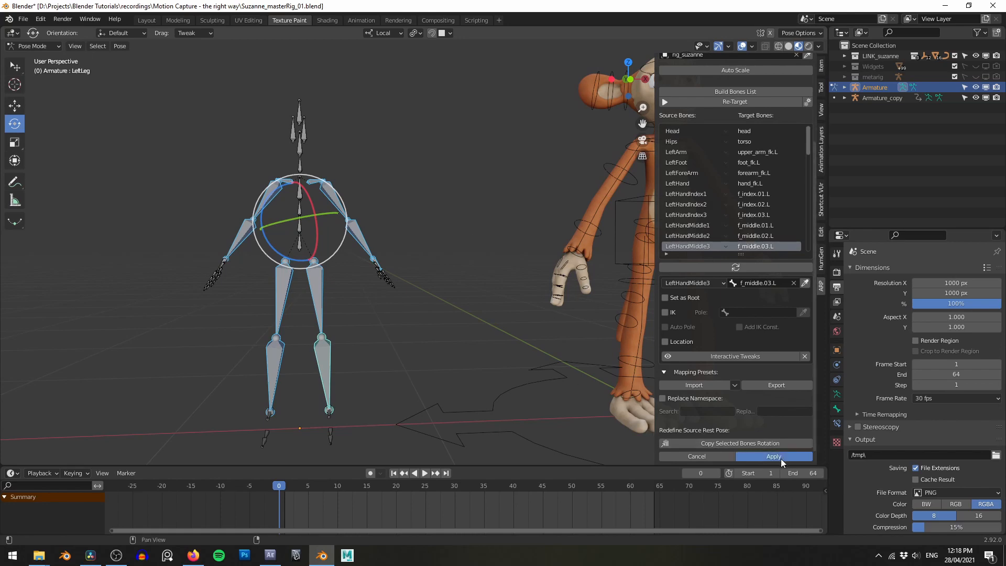
key(ctrl+Tab)
click(389, 292)
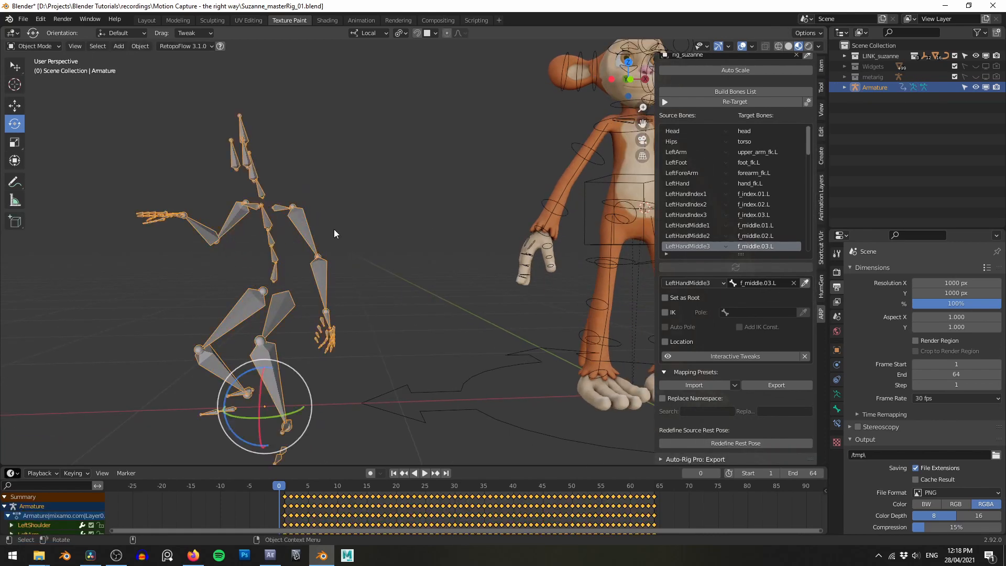
- Retarget the source armature's animation onto rig_suzanne for frames 1 to 64
shift+middle_drag(296, 202, 303, 220)
shift+middle_drag(449, 190, 383, 198)
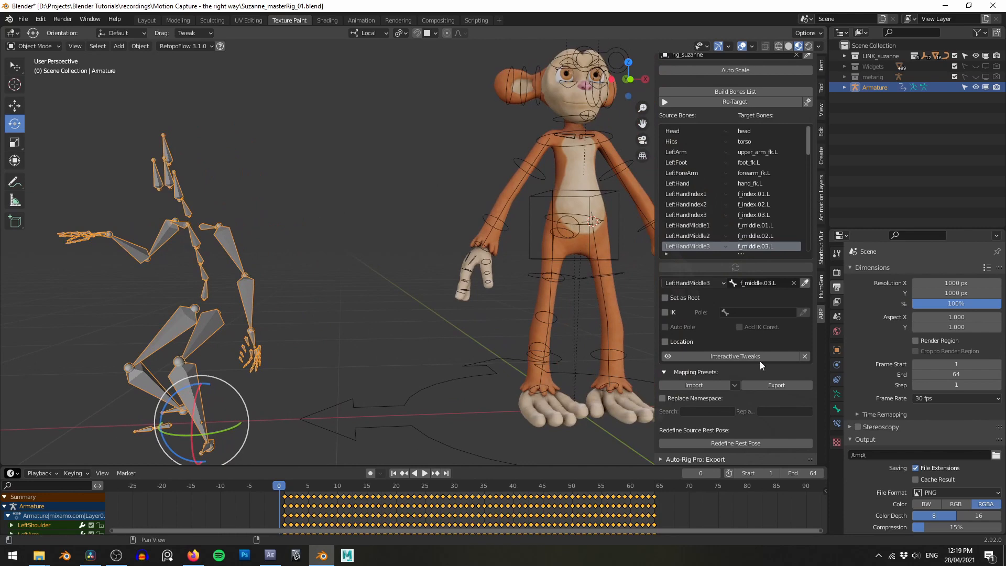
scroll(762, 366, up, 5)
shift+middle_drag(452, 301, 387, 324)
scroll(408, 316, down, 2)
shift+middle_drag(578, 256, 560, 262)
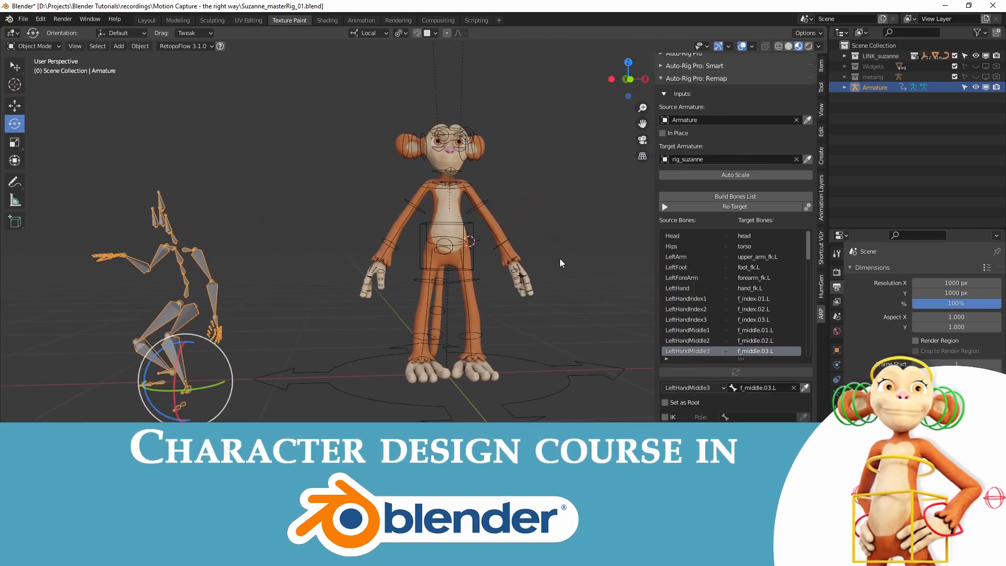
click(707, 207)
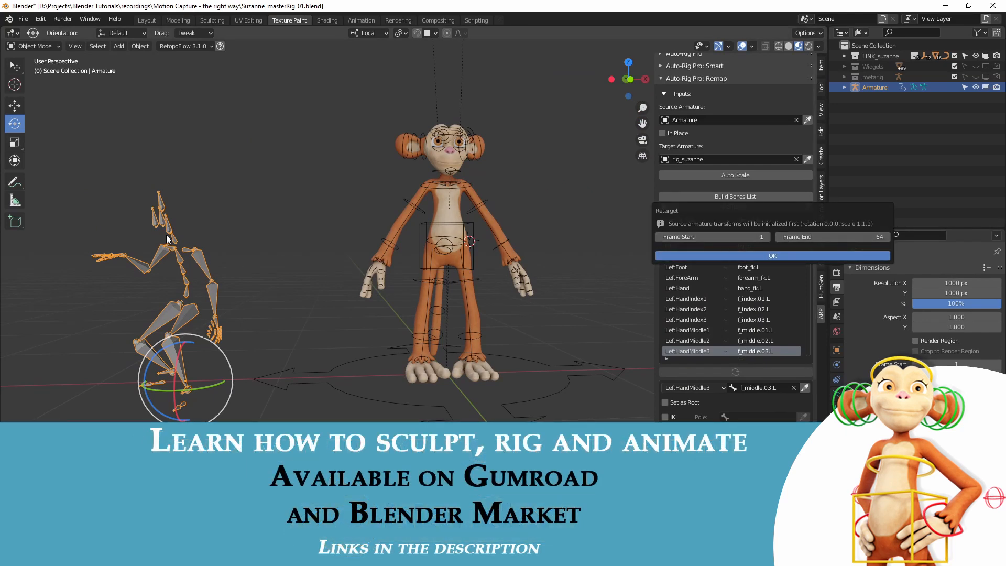
click(772, 257)
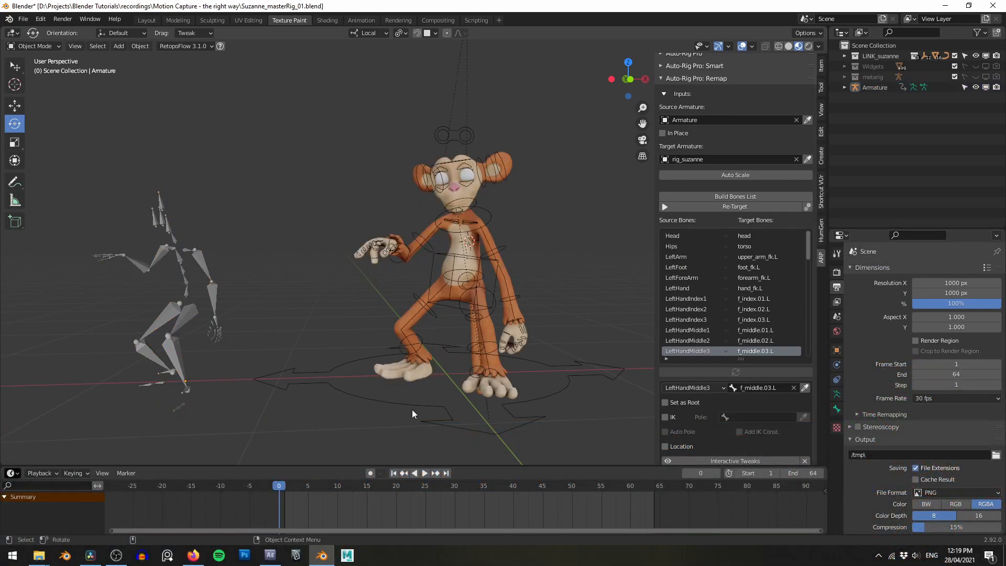
- Play the retargeted animation and inspect the monkey's motion with the viewport overlays temporarily hidden
mouse_move(487, 352)
middle_down()
mouse_move(539, 344)
mouse_move(547, 358)
mouse_move(481, 347)
middle_up()
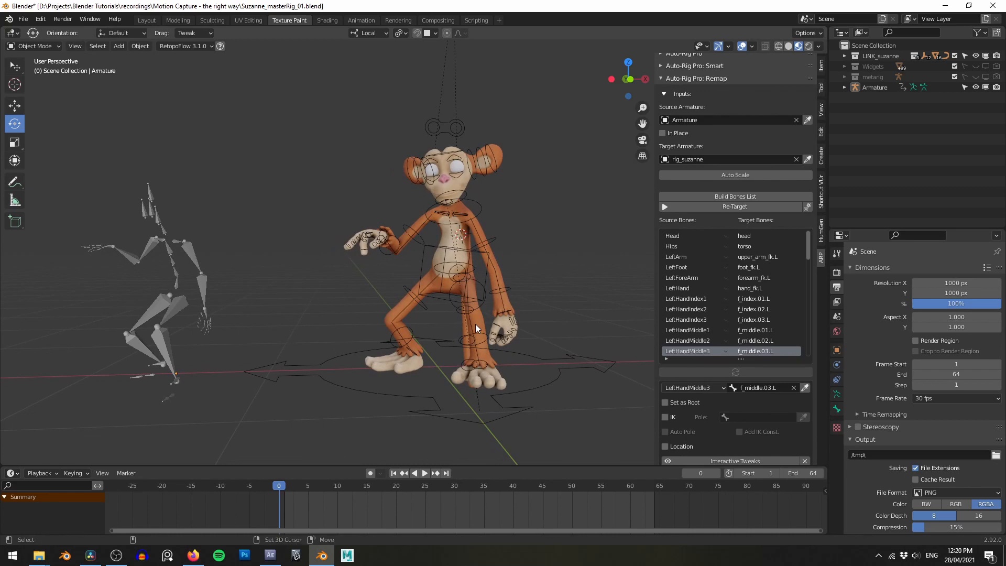
key(space)
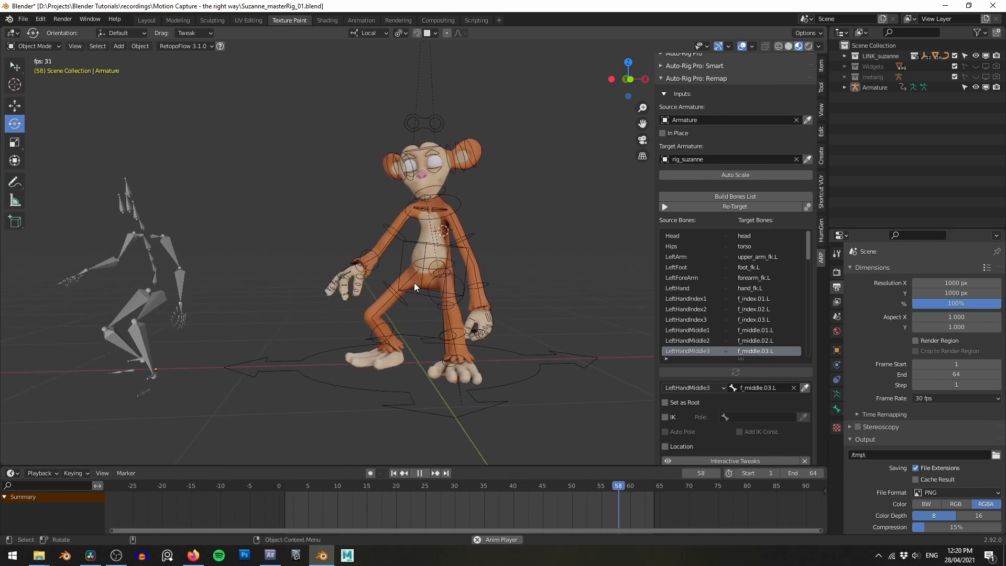
key(z)
click(472, 214)
mouse_move(507, 256)
middle_down()
mouse_move(402, 253)
mouse_move(561, 258)
middle_up()
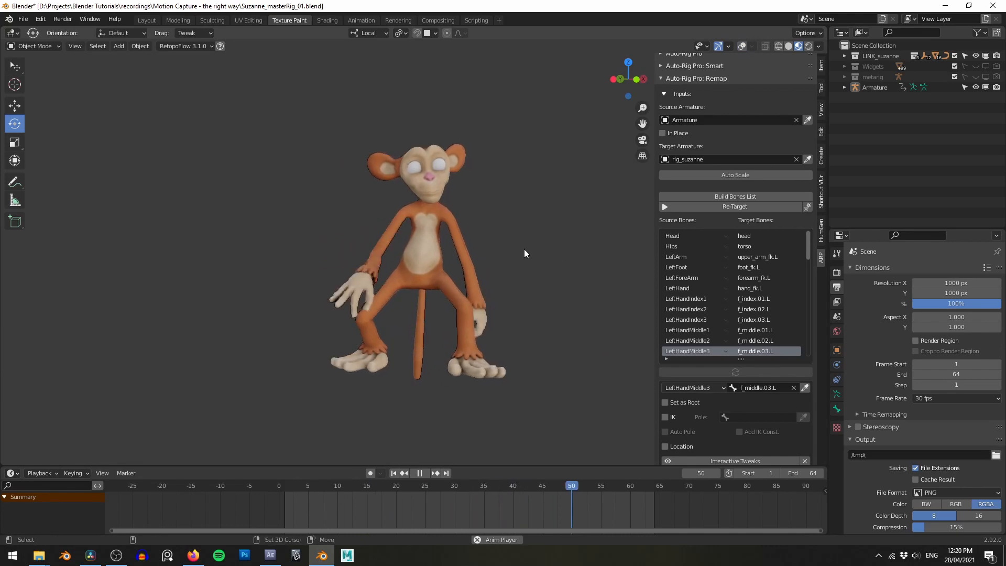
key(space)
key(z)
click(528, 196)
- In Pose Mode, reposition the monkey's eye-target control so the eyes look forward, and return to Object Mode
click(391, 148)
key(ctrl+Tab)
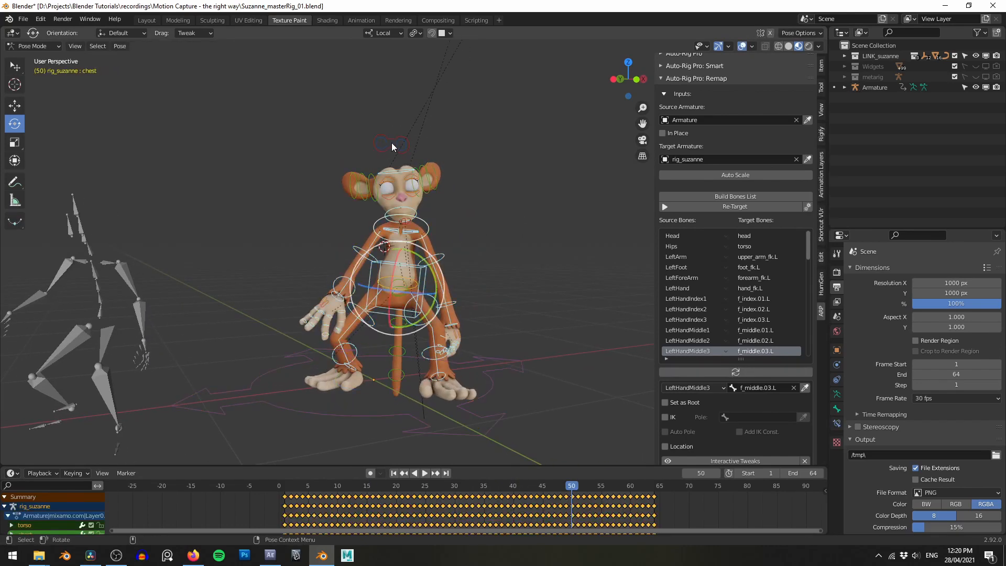
click(392, 147)
middle_drag(479, 201, 418, 164)
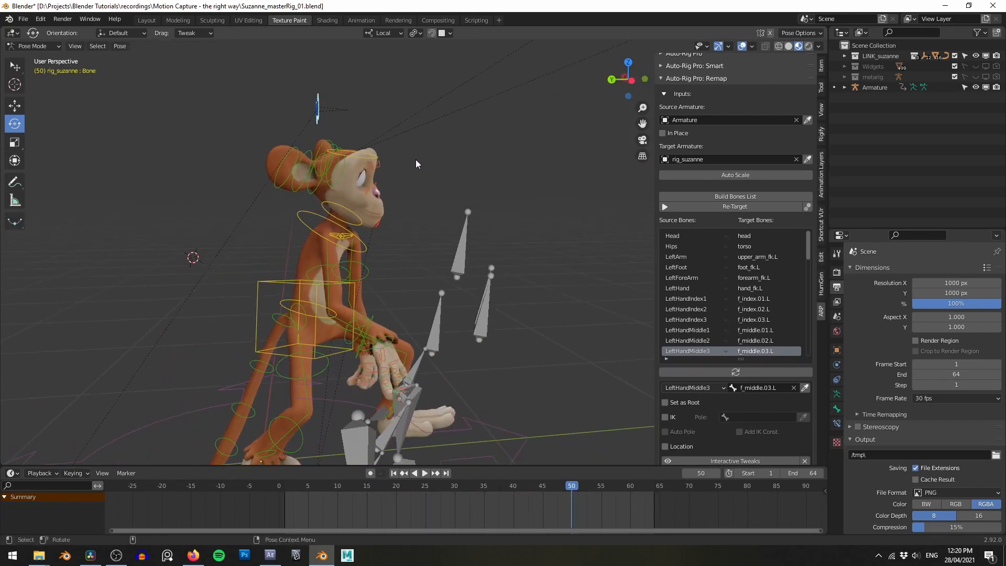
key(g)
click(534, 234)
middle_drag(534, 235, 463, 198)
key(g)
click(446, 204)
key(Tab)
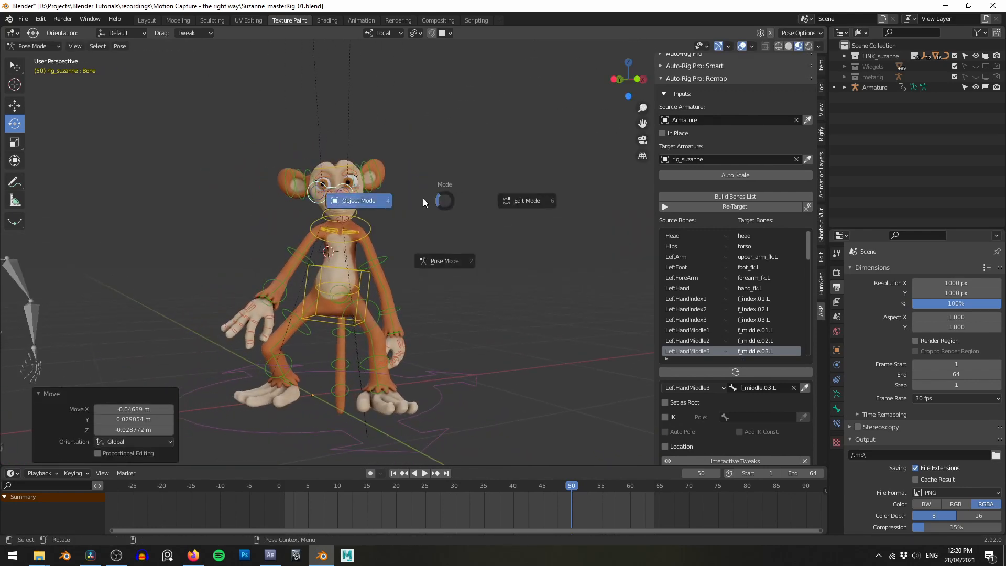
click(423, 203)
- Play the retargeted animation with the viewport overlays hidden to review the monkey's motion, and show the overlays again
key(alt+shift+z)
middle_drag(454, 213, 431, 228)
shift+middle_drag(432, 229, 461, 224)
key(space)
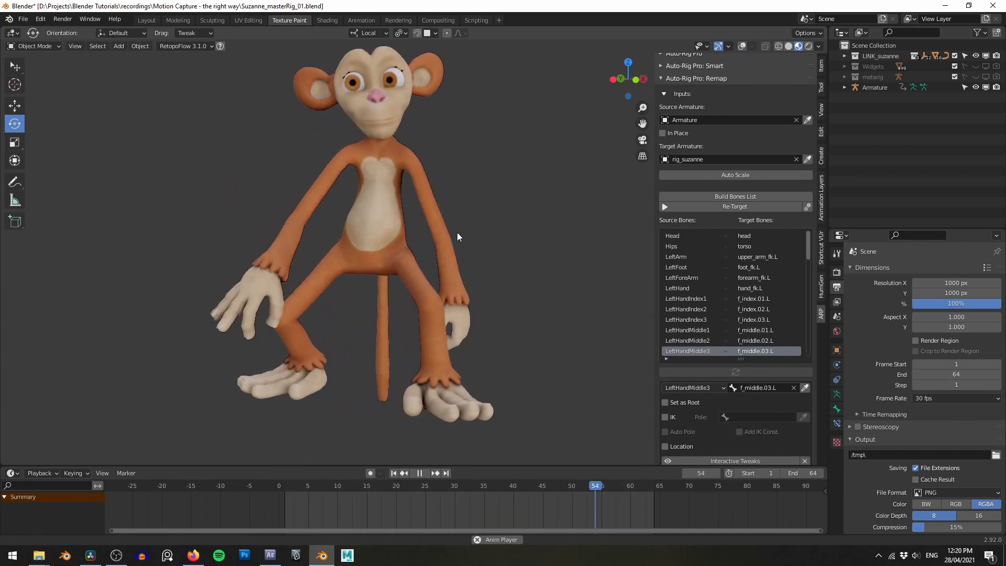
shift+middle_drag(452, 307, 440, 266)
shift+middle_drag(463, 200, 460, 236)
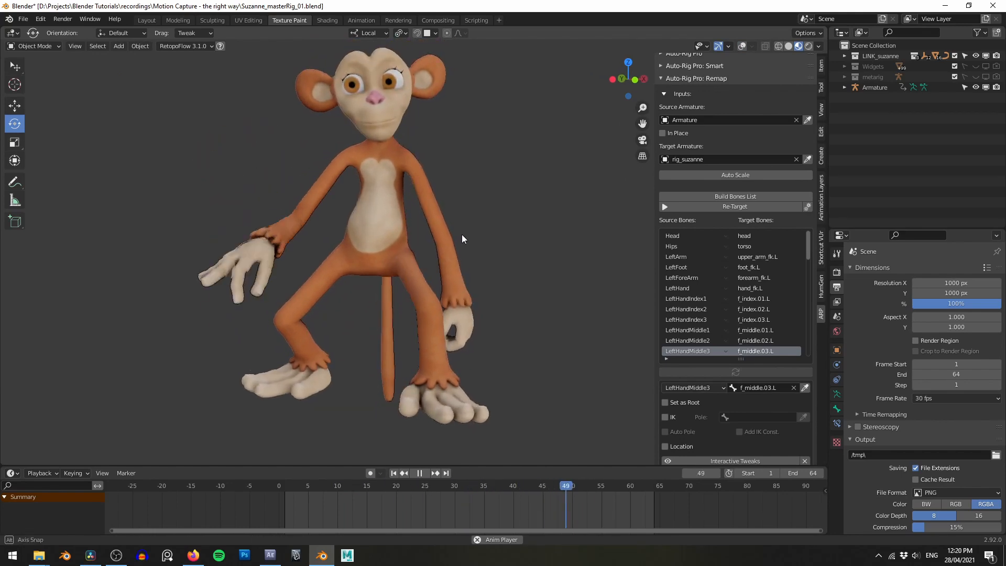
key(z)
click(461, 210)
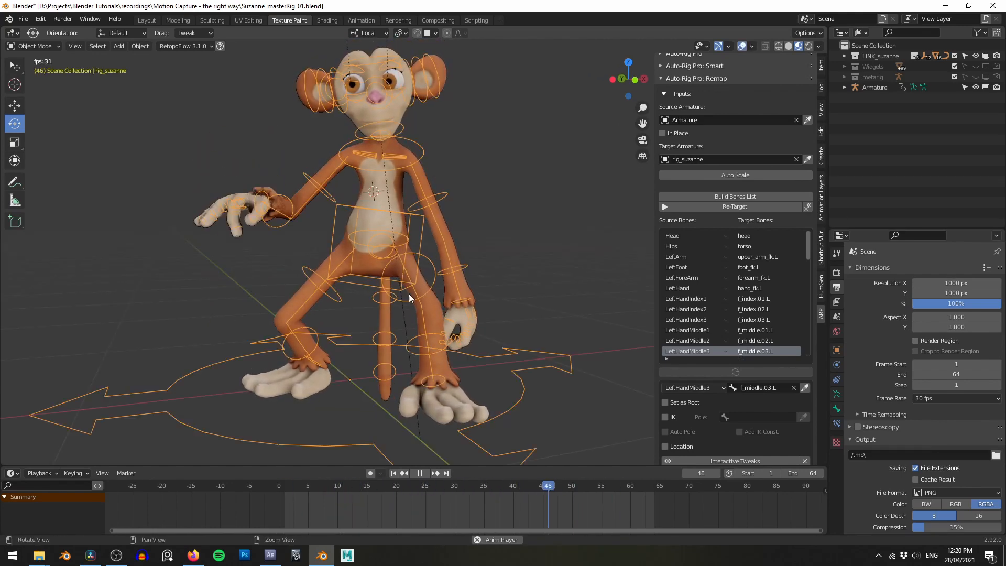
- Examine the foot motion of the monkey rig and of the source armature up close during playback
alt+middle_drag(411, 297, 438, 214)
alt+drag(438, 213, 440, 252)
alt+middle_drag(440, 251, 358, 279)
alt+drag(358, 280, 395, 254)
alt+middle_drag(395, 254, 384, 229)
alt+right_drag(384, 229, 409, 232)
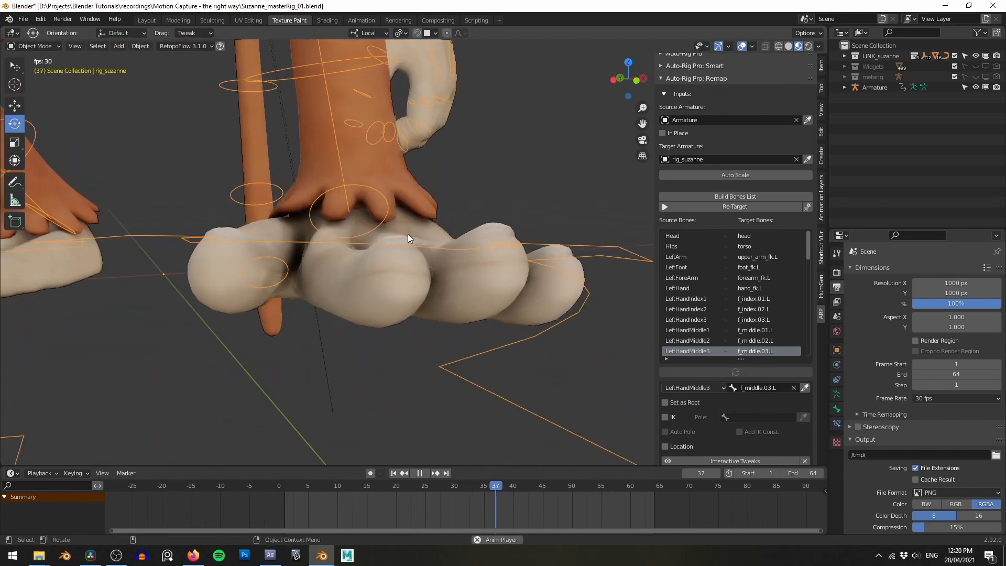
alt+drag(398, 250, 371, 254)
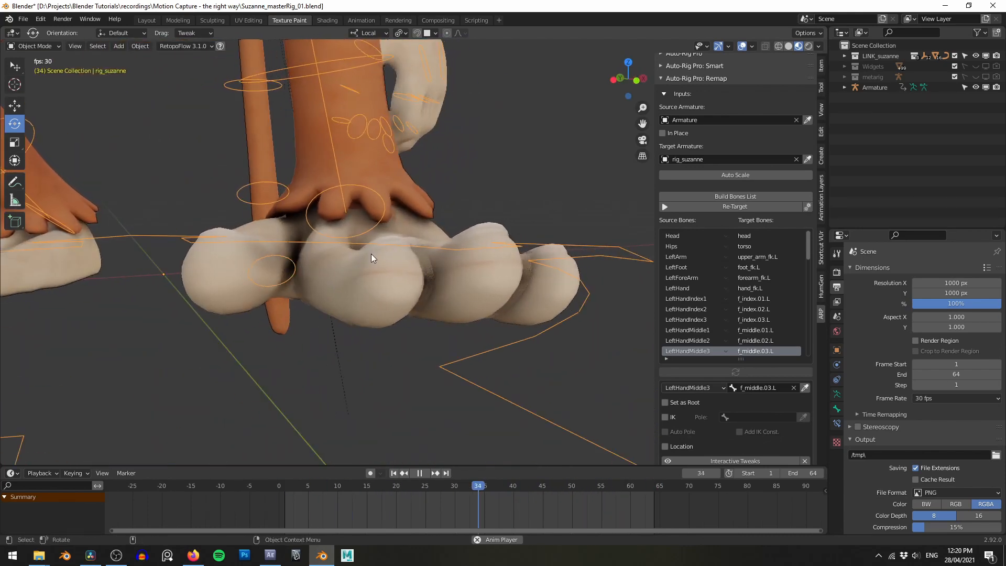
alt+right_drag(371, 253, 448, 215)
alt+middle_drag(325, 225, 458, 241)
alt+drag(459, 241, 411, 246)
alt+right_drag(411, 245, 306, 247)
alt+middle_drag(306, 247, 356, 226)
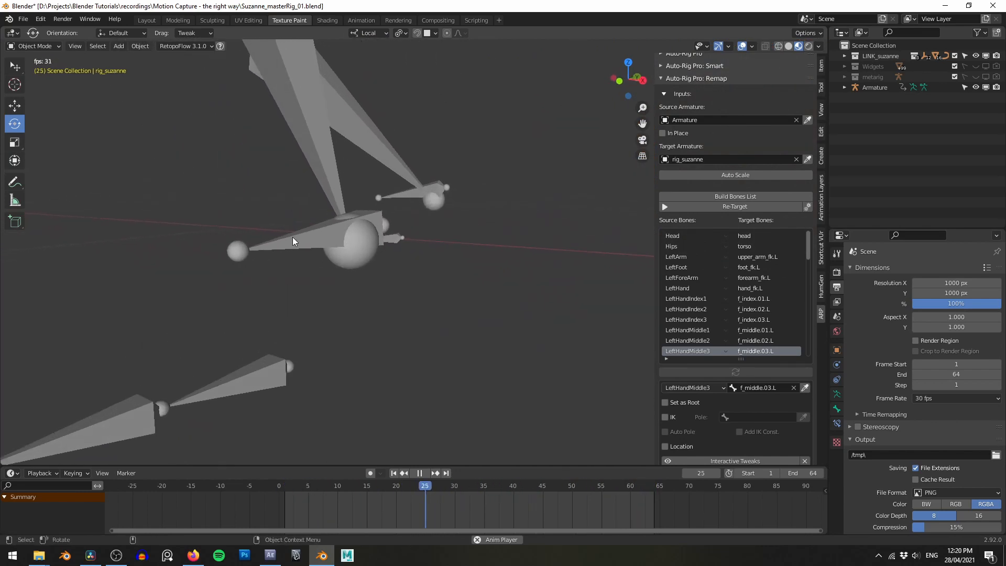
alt+right_drag(325, 241, 396, 231)
alt+drag(397, 231, 446, 227)
- Watch the whole monkey's retargeted motion with its rig controls, and stop the playback
alt+middle_drag(488, 213, 375, 248)
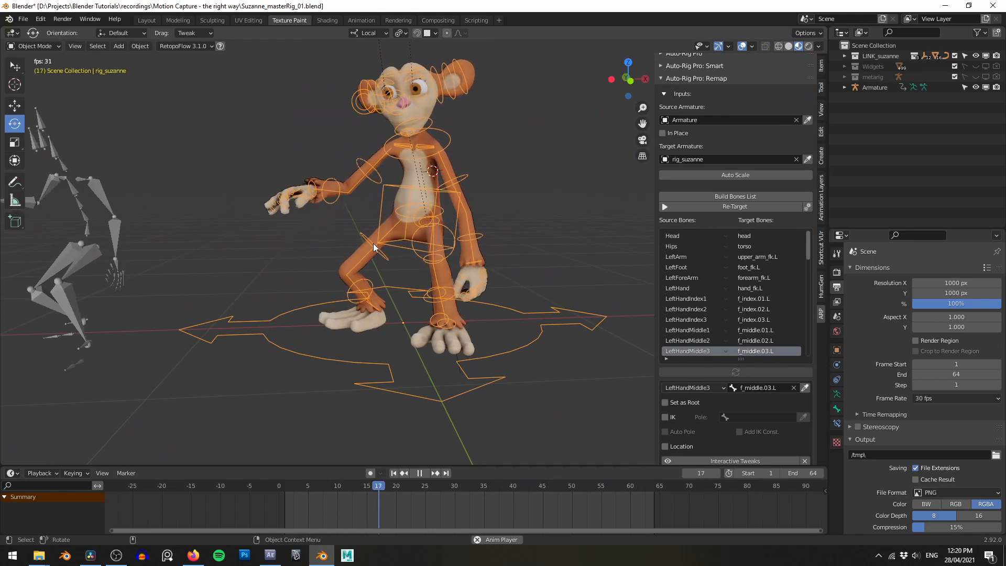
alt+middle_drag(416, 221, 366, 228)
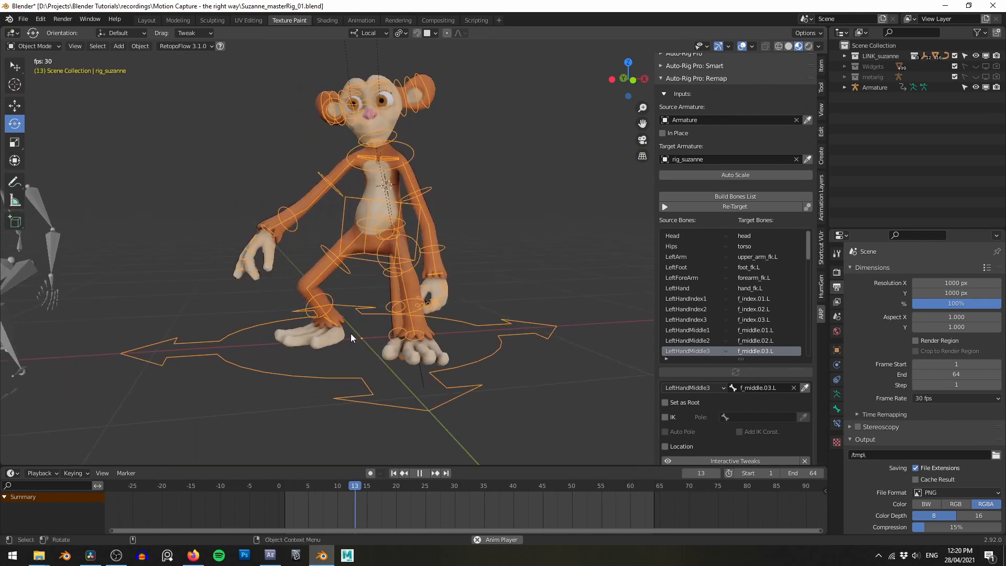
alt+drag(465, 230, 479, 228)
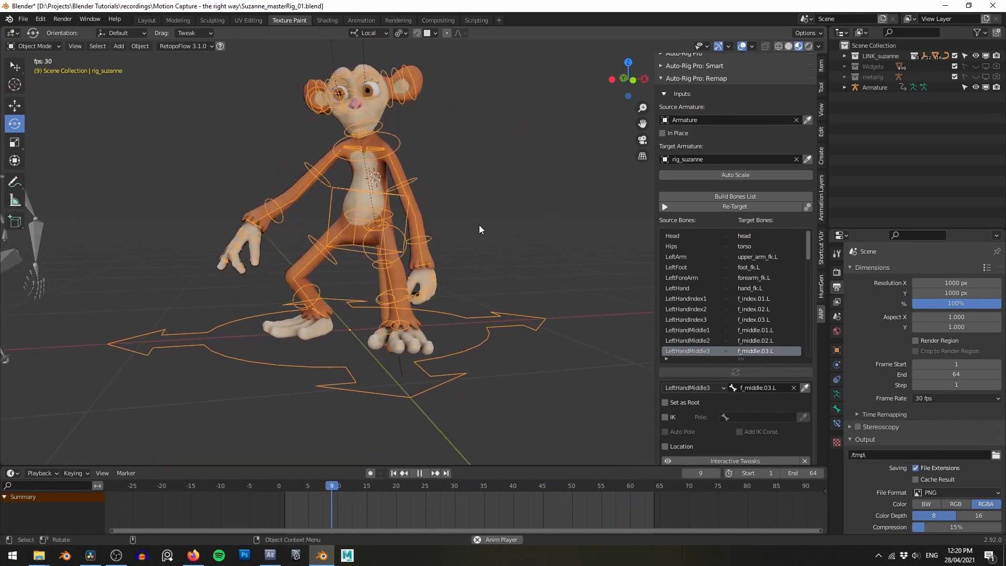
scroll(479, 225, up, 2)
alt+middle_drag(485, 229, 495, 233)
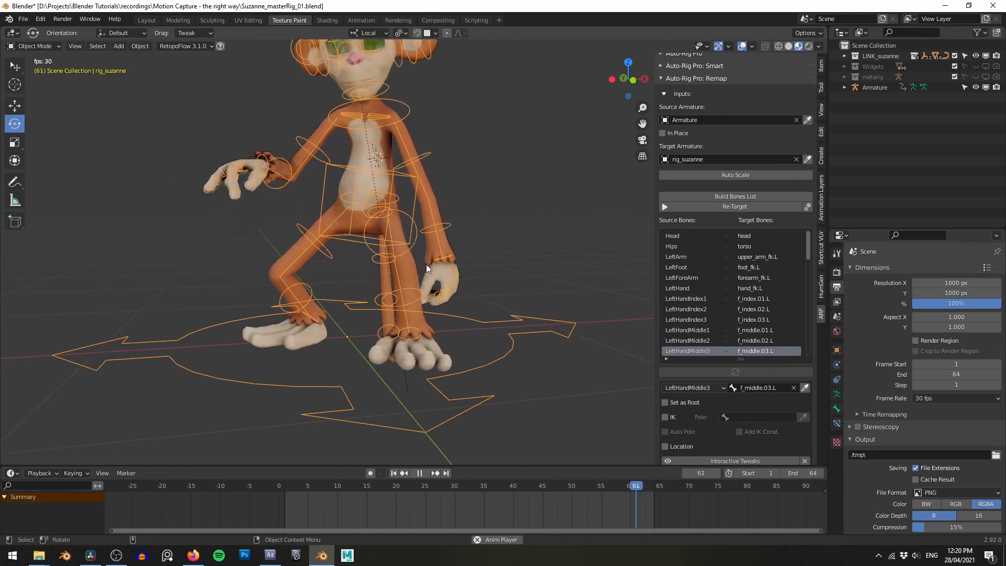
key(Escape)
- Try rotating the left shin's FK control in Pose Mode, and return to Object Mode
key(ctrl+Tab)
click(414, 303)
middle_drag(413, 302, 314, 293)
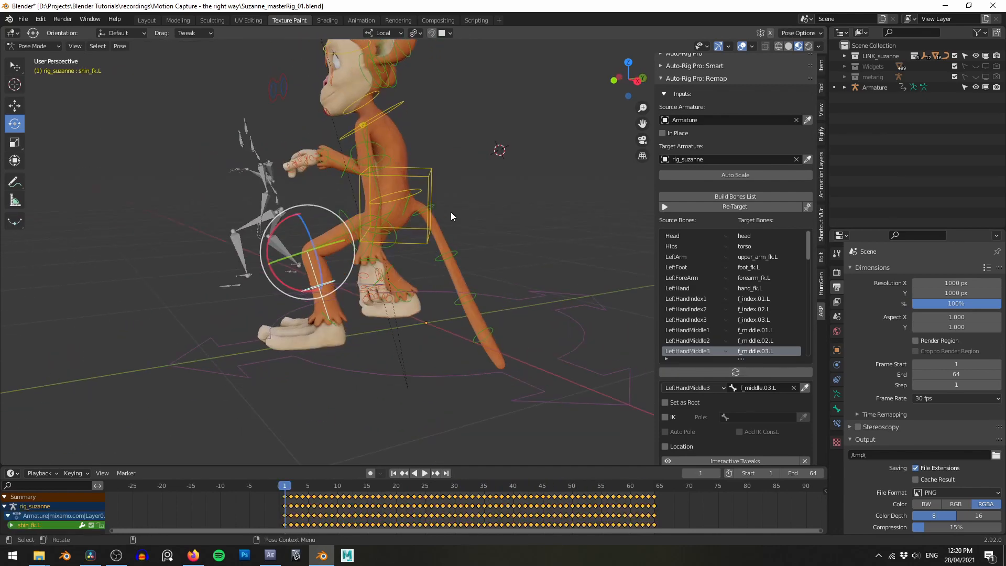
key(r)
right_click(443, 188)
middle_drag(451, 210, 492, 309)
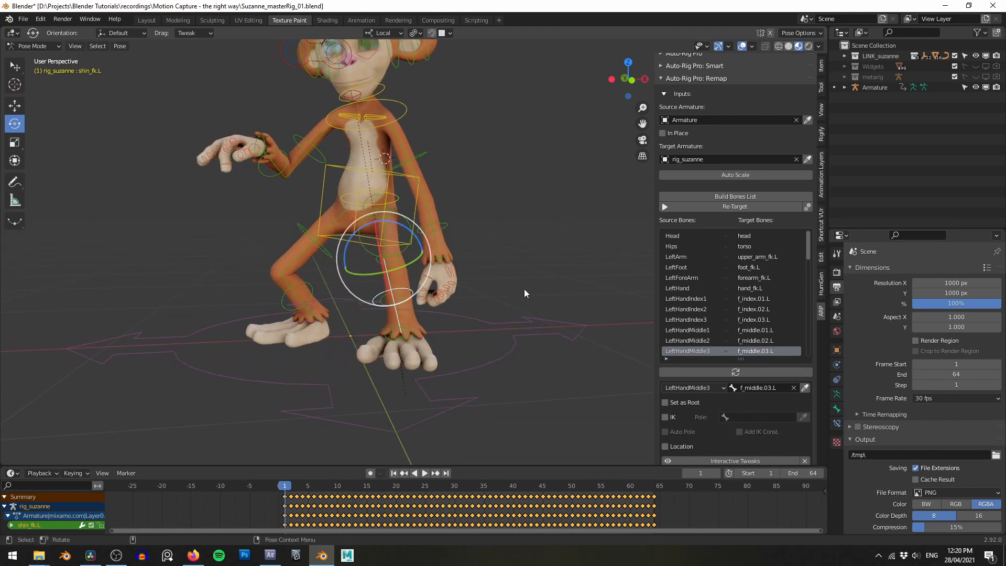
mouse_move(495, 237)
middle_down()
mouse_move(490, 257)
mouse_move(496, 243)
middle_up()
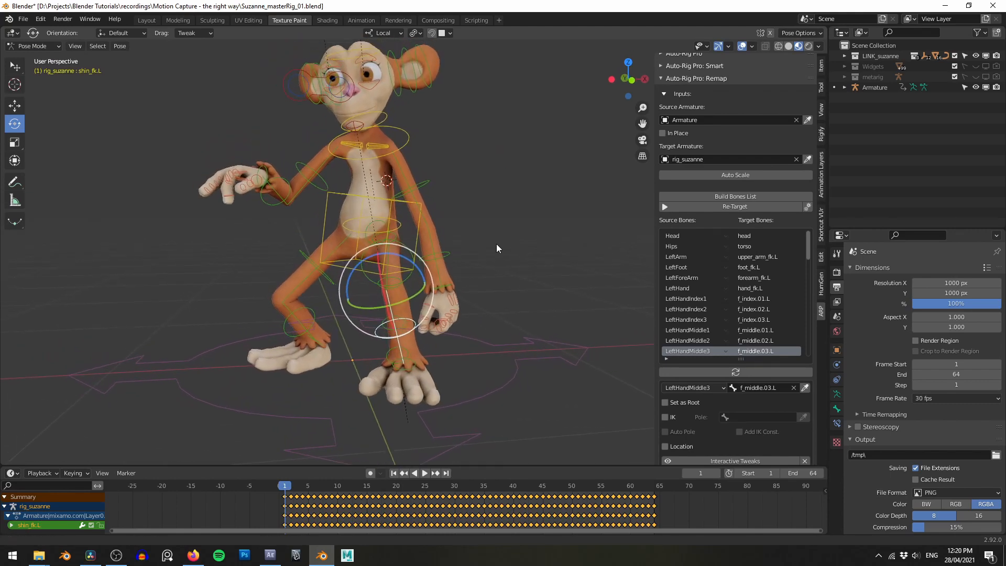
key(ctrl+Tab)
click(475, 252)
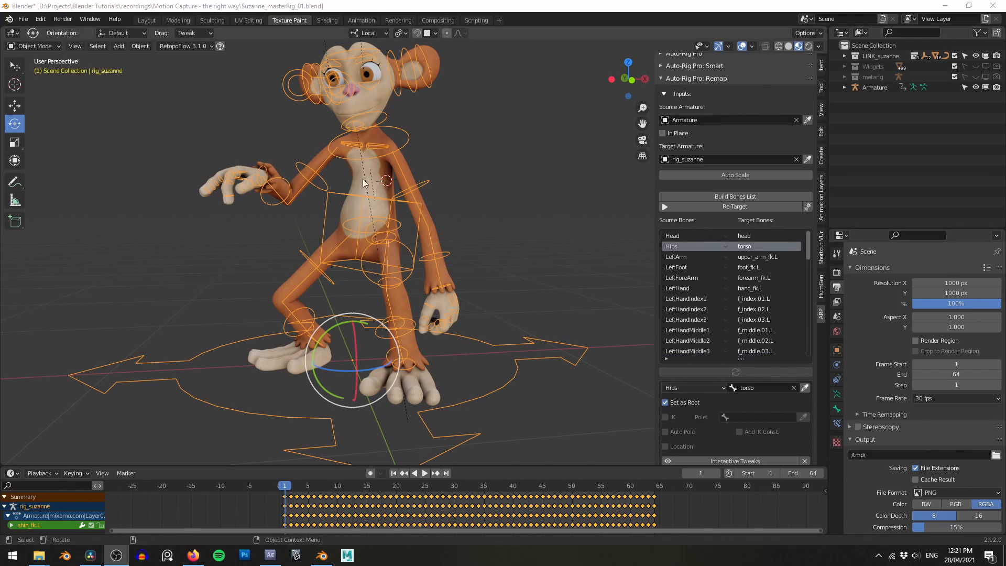
- In Pose Mode, switch both arms to IK by setting IK_FK to 0 on the right and left forearm controls
key(ctrl+Tab)
click(377, 245)
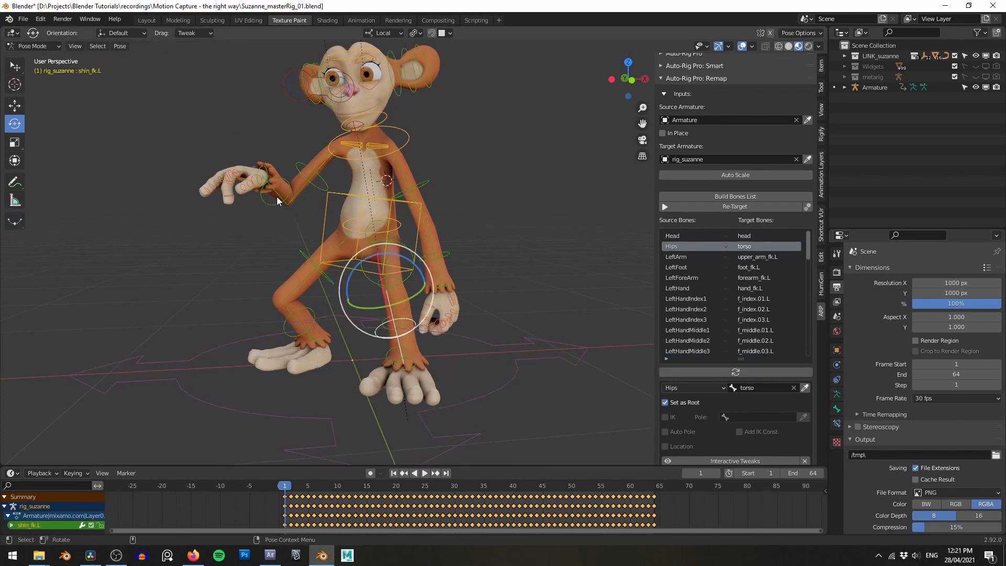
click(265, 204)
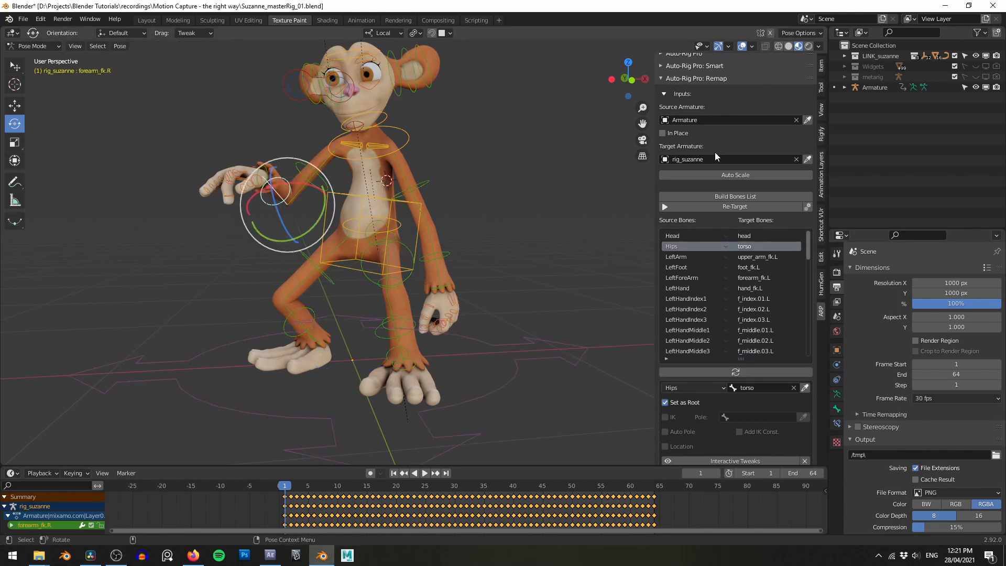
click(821, 66)
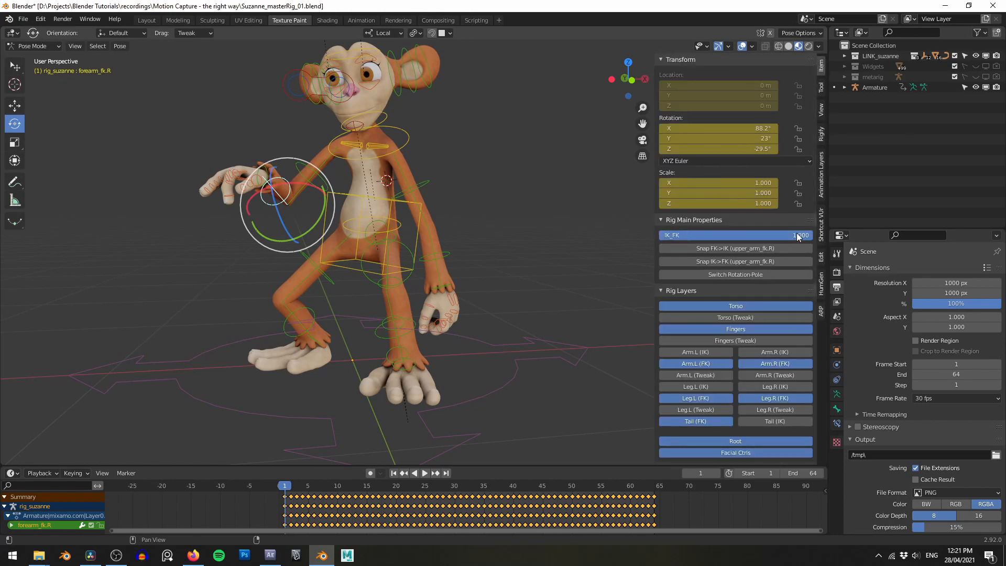
drag(800, 236, 661, 235)
middle_drag(588, 251, 245, 206)
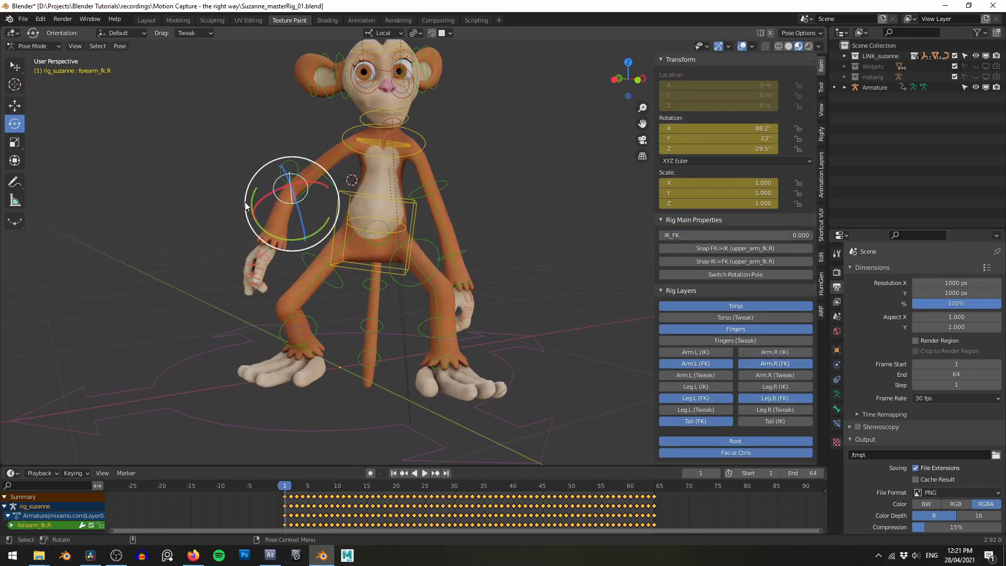
middle_drag(220, 247, 460, 253)
click(460, 252)
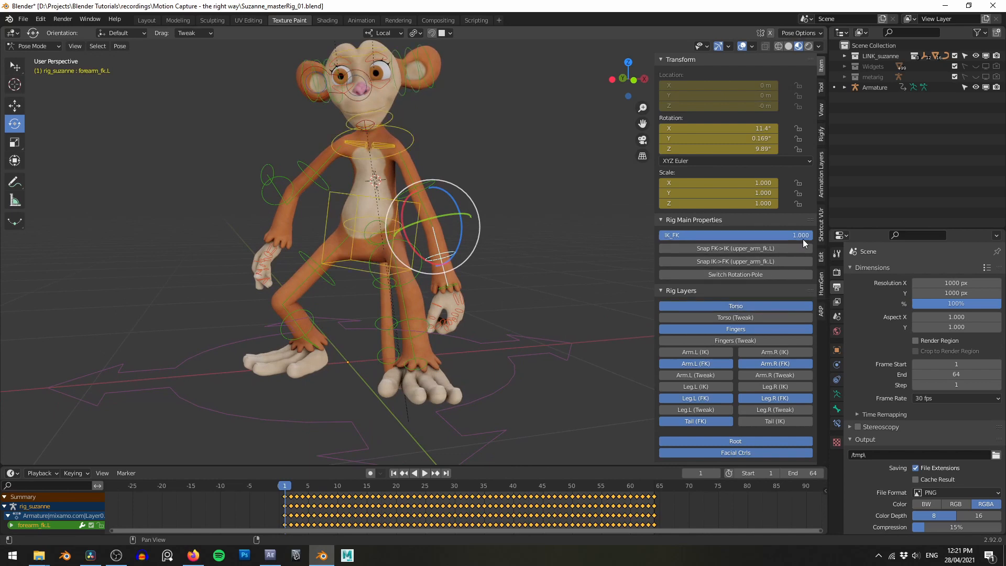
drag(803, 240, 663, 240)
- Show the IK control layers of both arms and hide their FK layers
scroll(568, 266, up, 2)
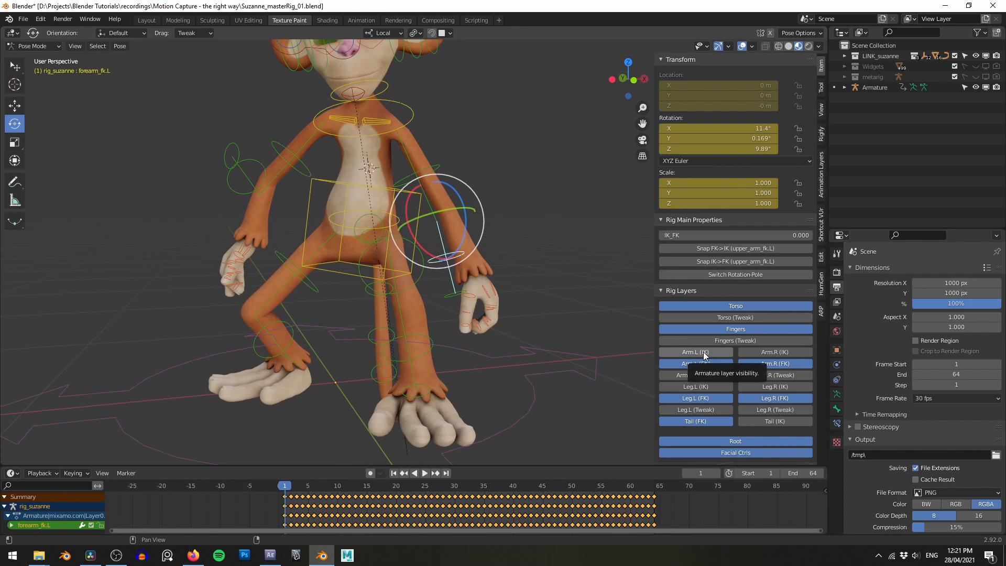
click(775, 365)
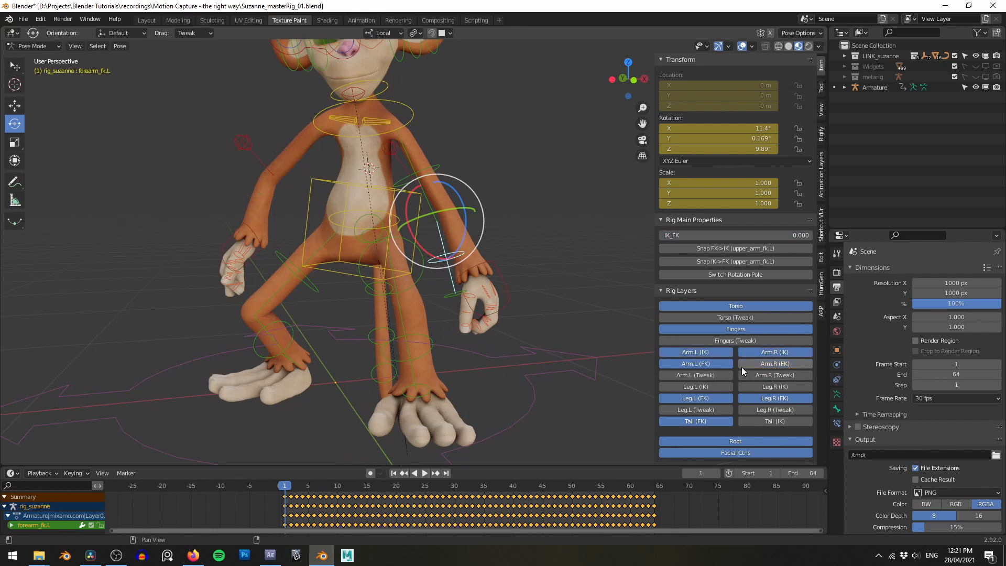
click(721, 366)
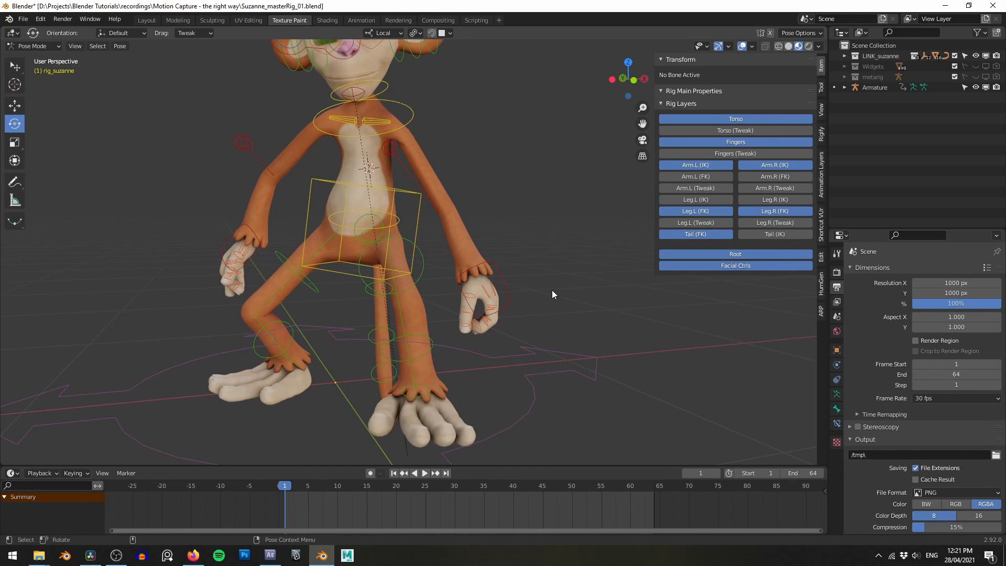
- Switch both legs to IK by setting IK_FK to 0 on the left and right shin controls
scroll(552, 291, down, 1)
scroll(552, 291, up, 1)
shift+middle_drag(552, 291, 549, 211)
shift+middle_drag(572, 253, 585, 280)
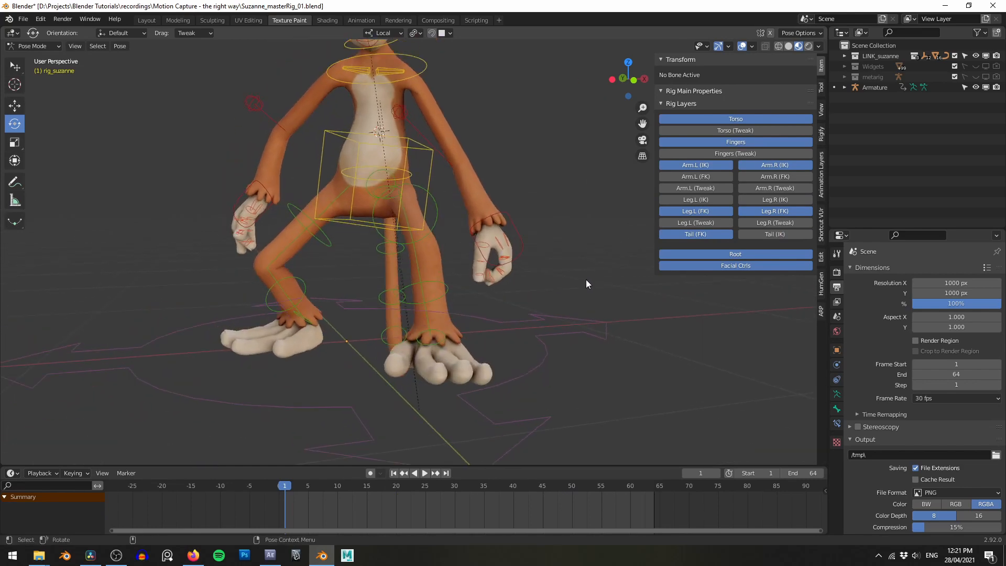
click(443, 290)
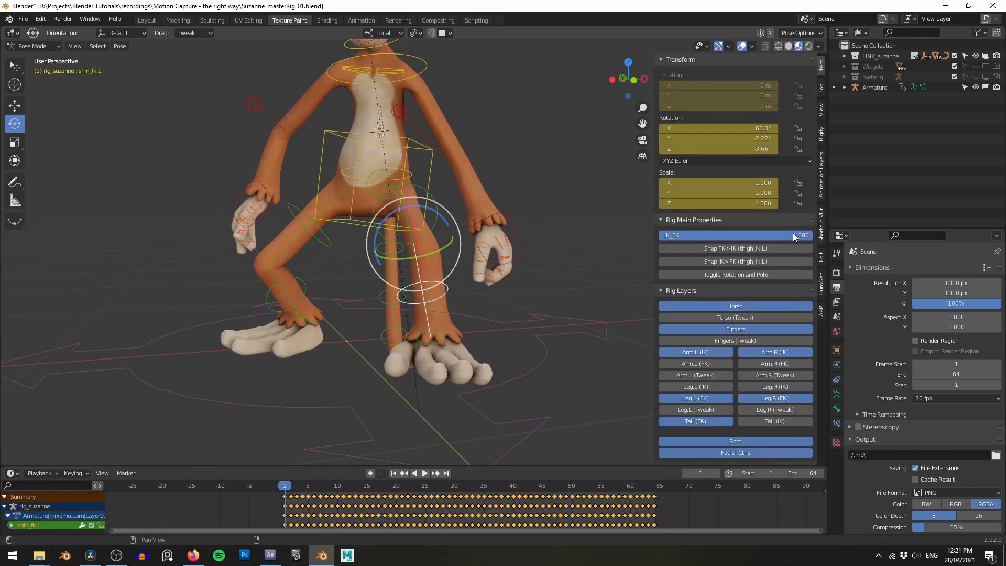
drag(793, 233, 659, 235)
click(307, 300)
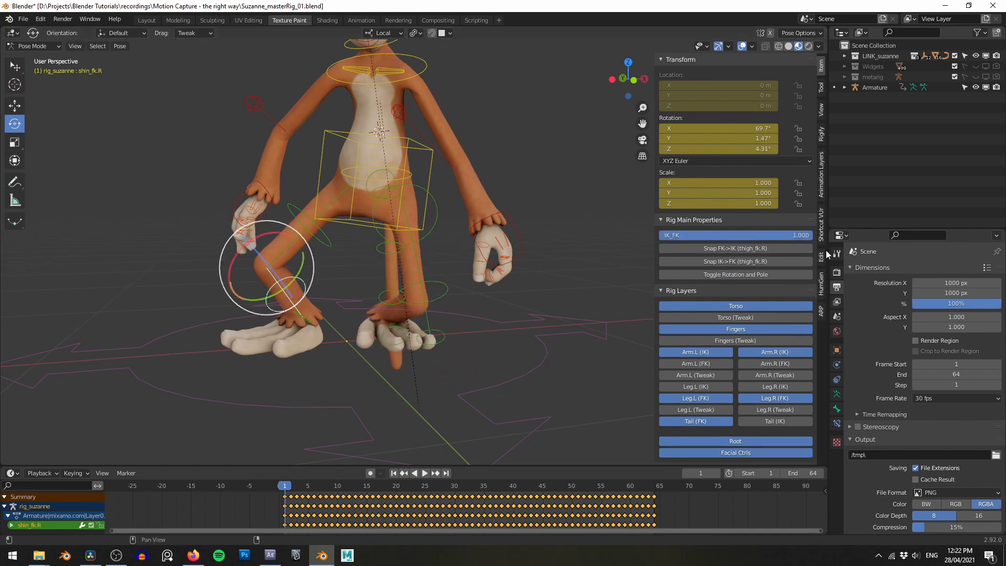
drag(789, 235, 661, 236)
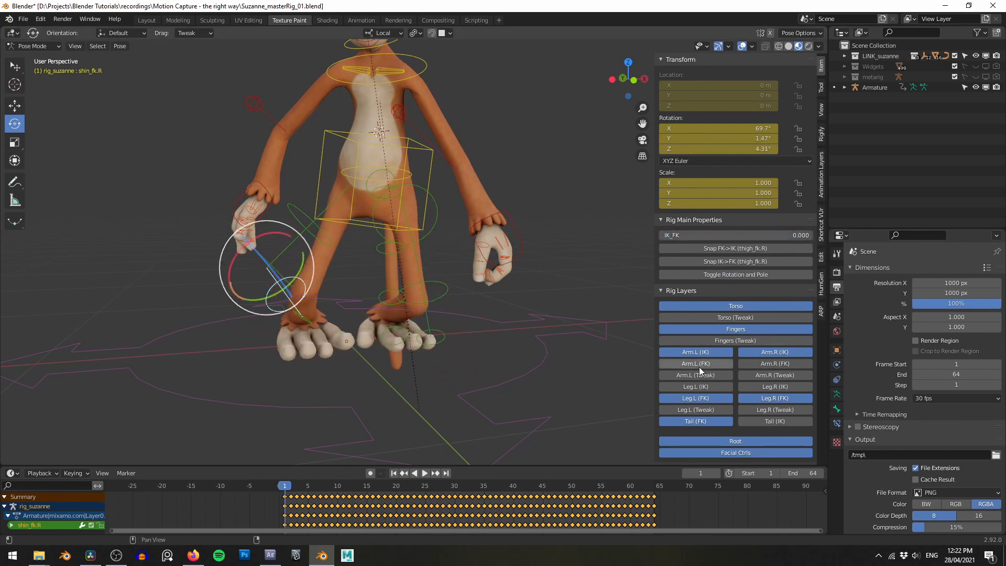
- Hide the FK control layers of both legs and show their IK layers
click(720, 400)
click(778, 400)
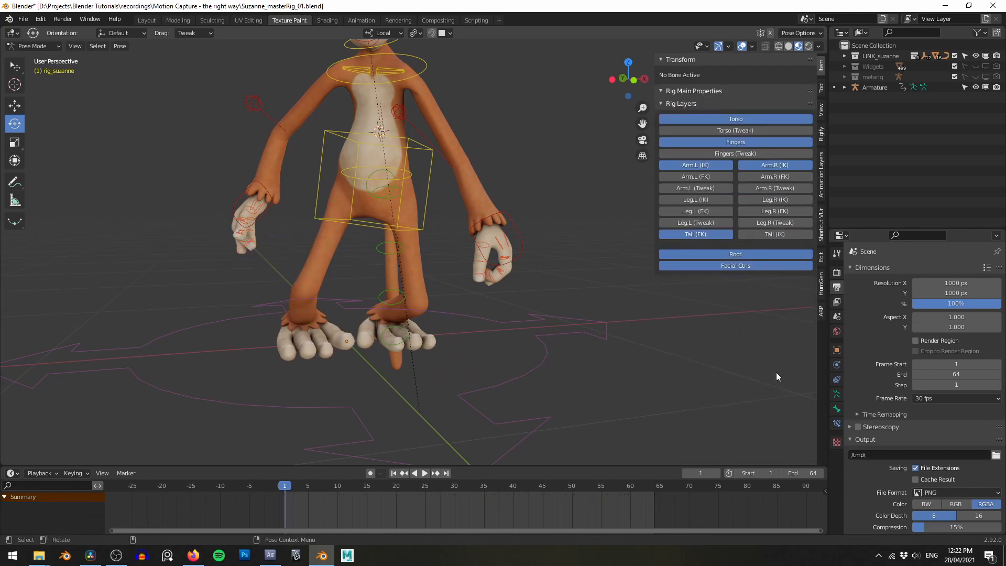
click(770, 201)
click(709, 201)
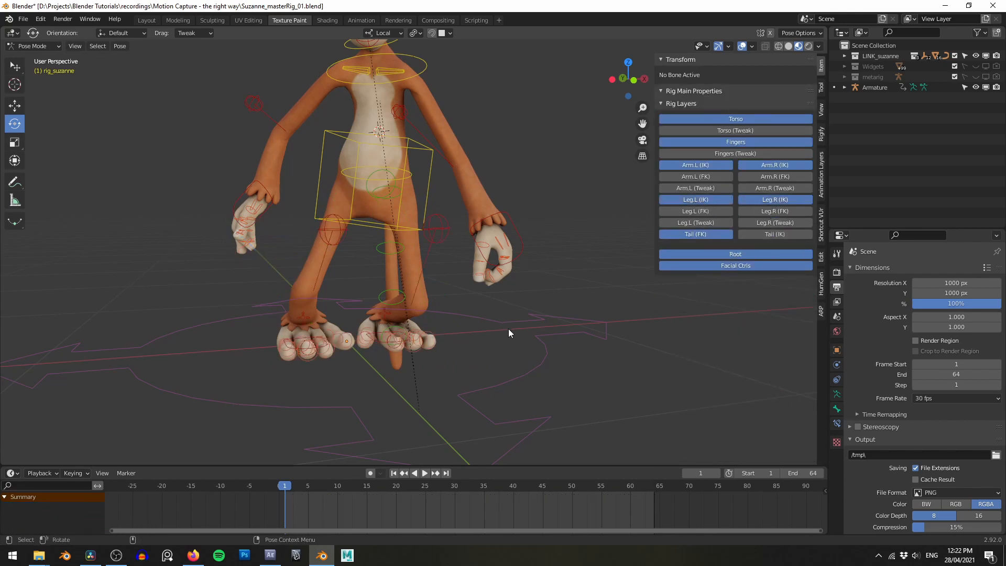
- In Auto-Rig Pro Remap, change the LeftFoot source bone's target to the left foot's IK control, foot_ik.L
shift+scroll(508, 329, up, 3)
click(820, 311)
ctrl+scroll(477, 257, down, 2)
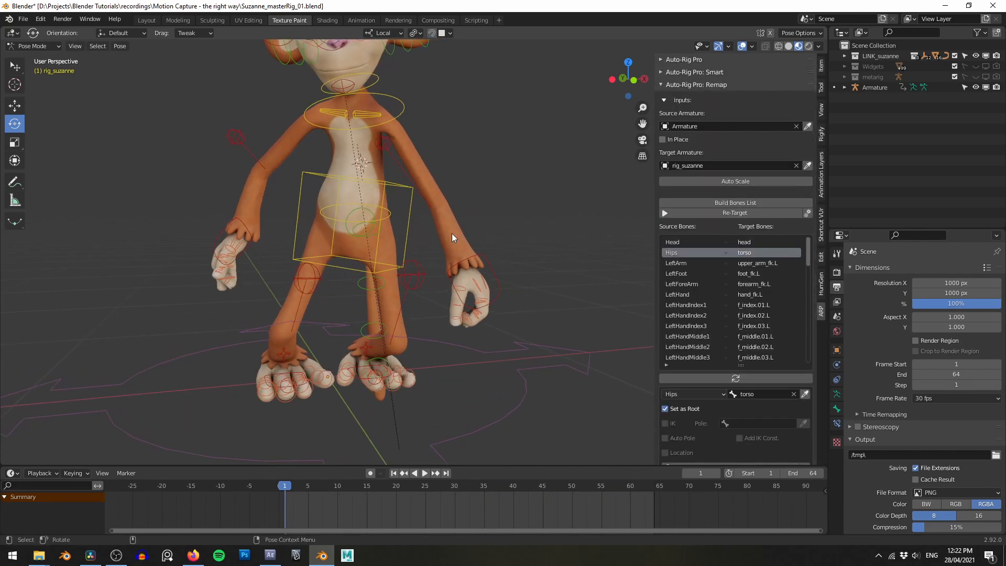
shift+middle_drag(477, 253, 497, 242)
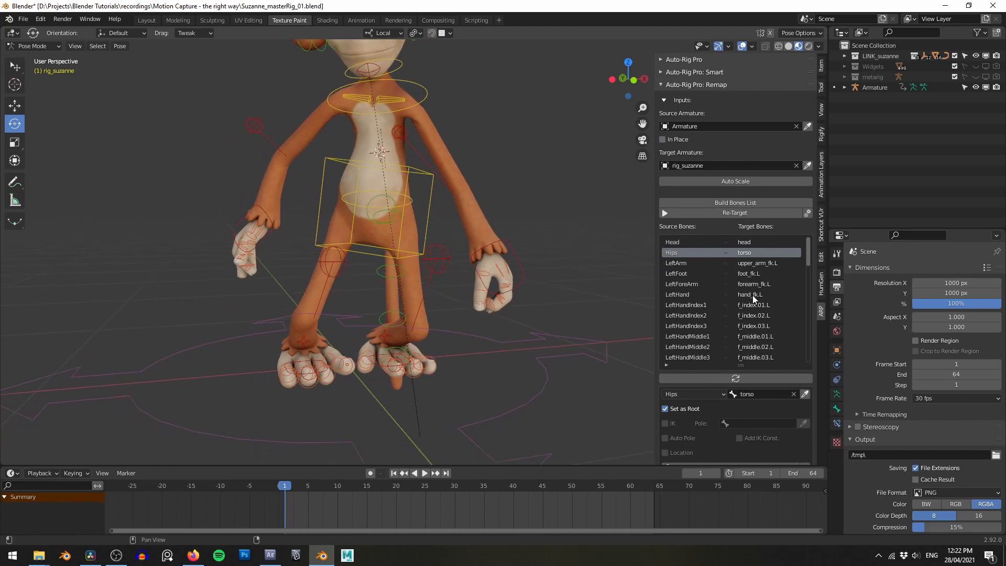
click(756, 275)
scroll(516, 253, up, 5)
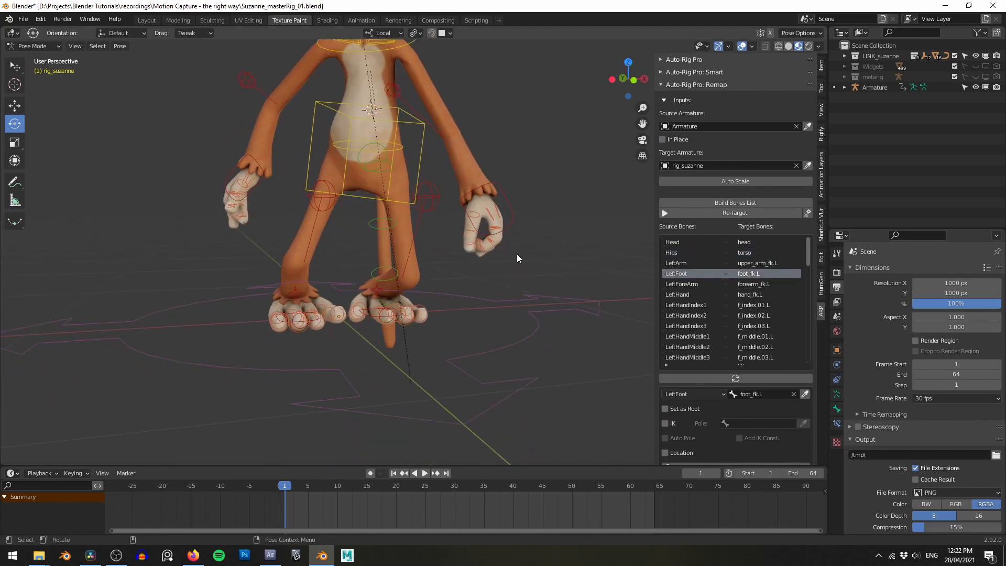
middle_drag(407, 303, 127, 153)
click(508, 353)
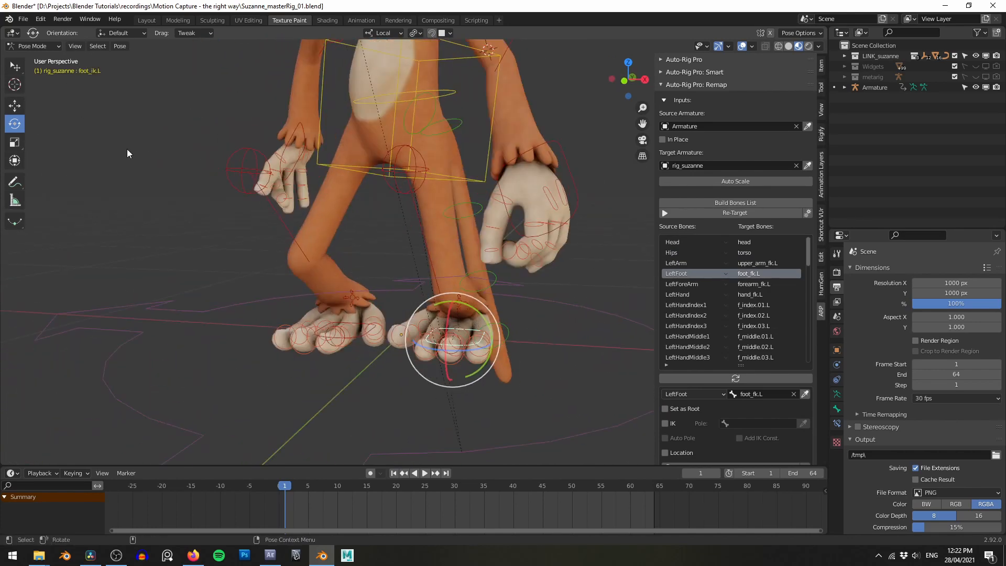
alt+middle_drag(440, 188, 354, 193)
alt+right_drag(355, 193, 461, 222)
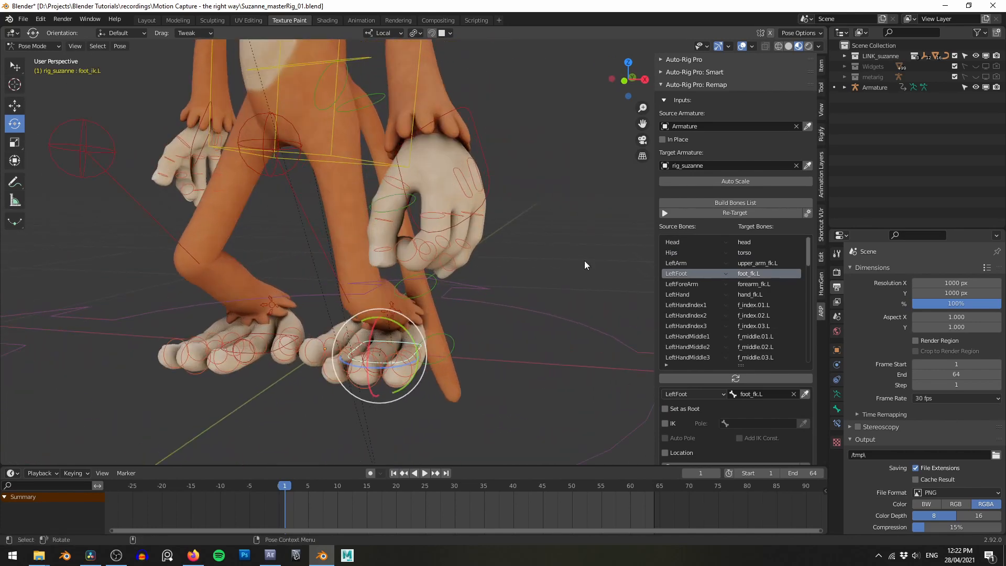
click(805, 395)
middle_drag(624, 366, 516, 287)
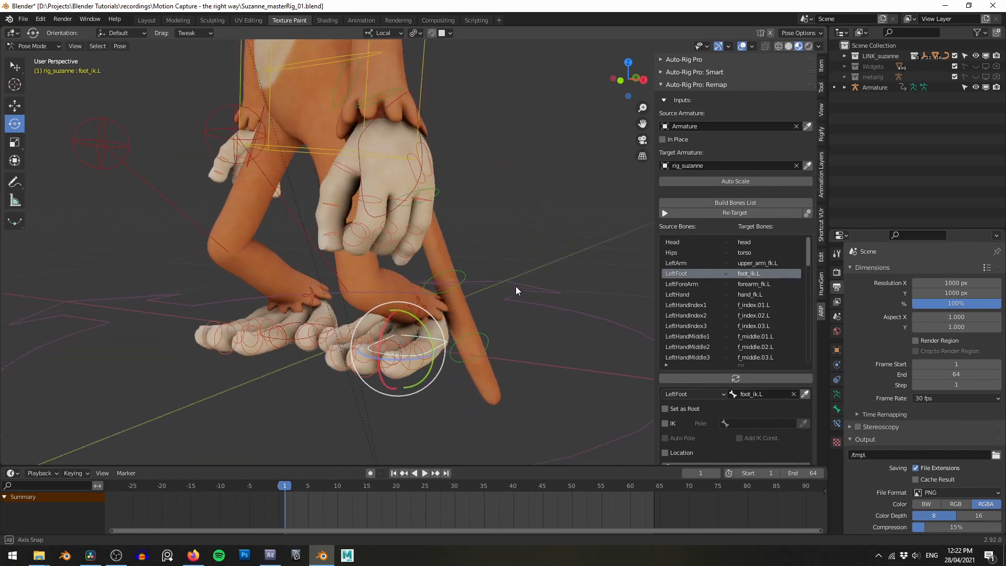
- Enable IK for the LeftFoot mapping and assign the left knee control thigh_ik_target.L as its pole
click(665, 424)
middle_drag(603, 372, 450, 297)
click(366, 239)
middle_drag(587, 311, 470, 263)
key(g)
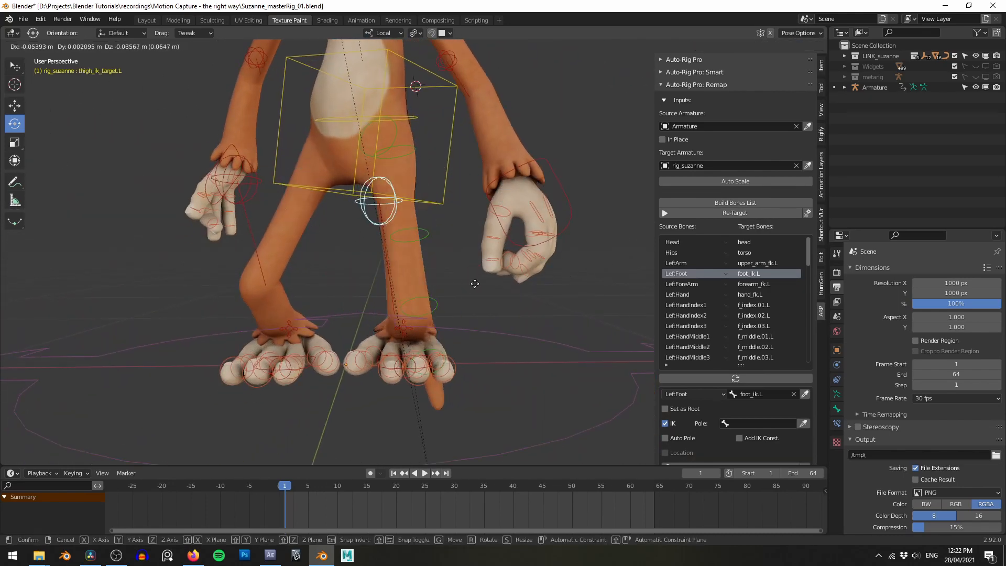
click(458, 262)
click(804, 423)
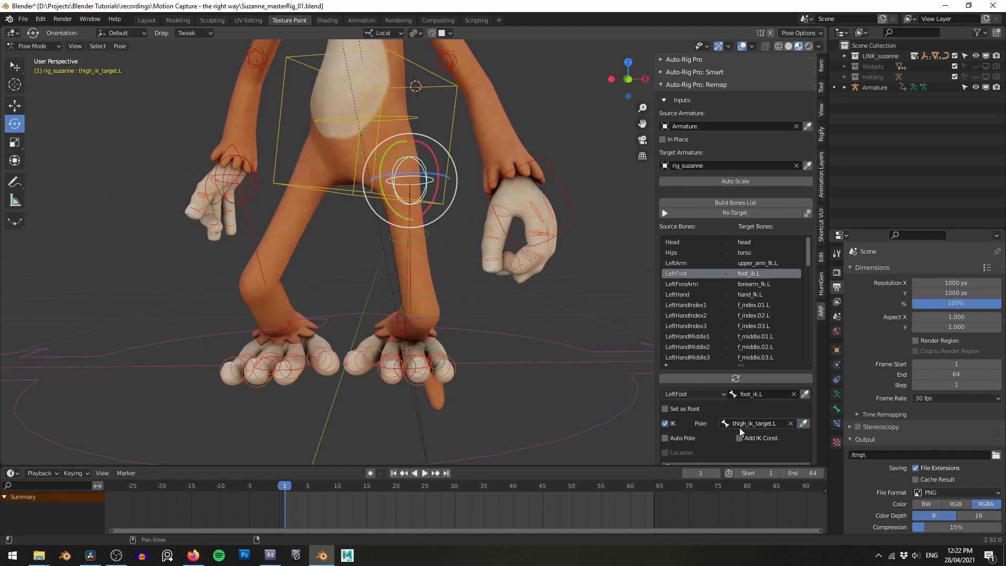
shift+middle_drag(421, 320, 450, 329)
- Map the LeftHand source bone to hand_ik.L, with IK enabled and upper_arm_ik_target.L as its pole
click(681, 294)
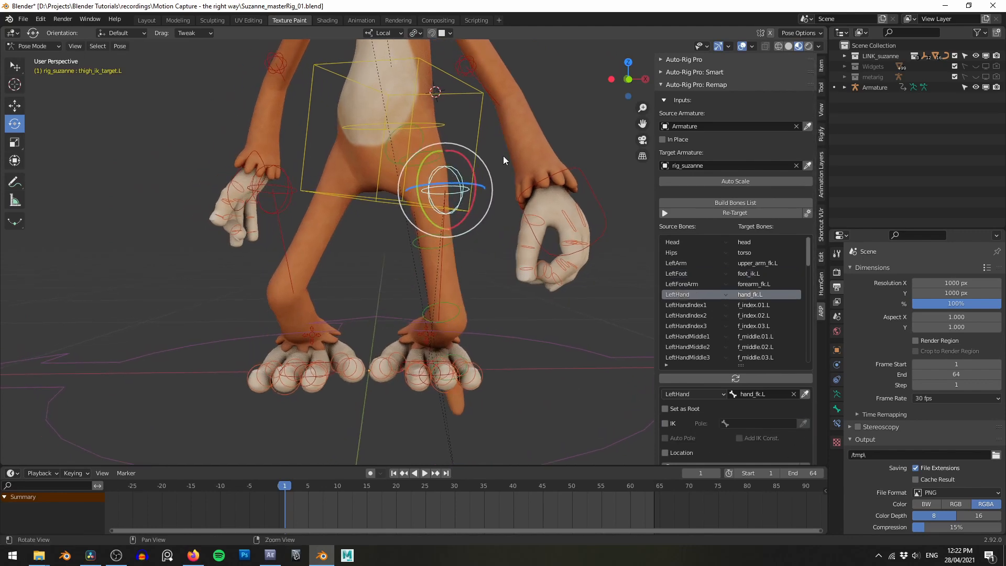
scroll(474, 267, down, 2)
click(509, 286)
shift+middle_drag(509, 286, 522, 287)
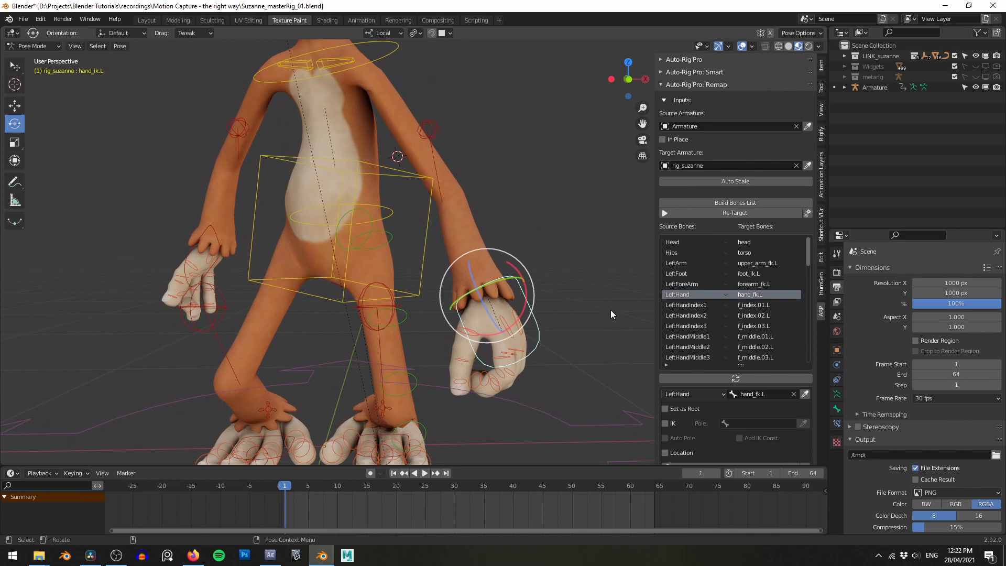
click(804, 395)
shift+middle_drag(500, 234, 502, 260)
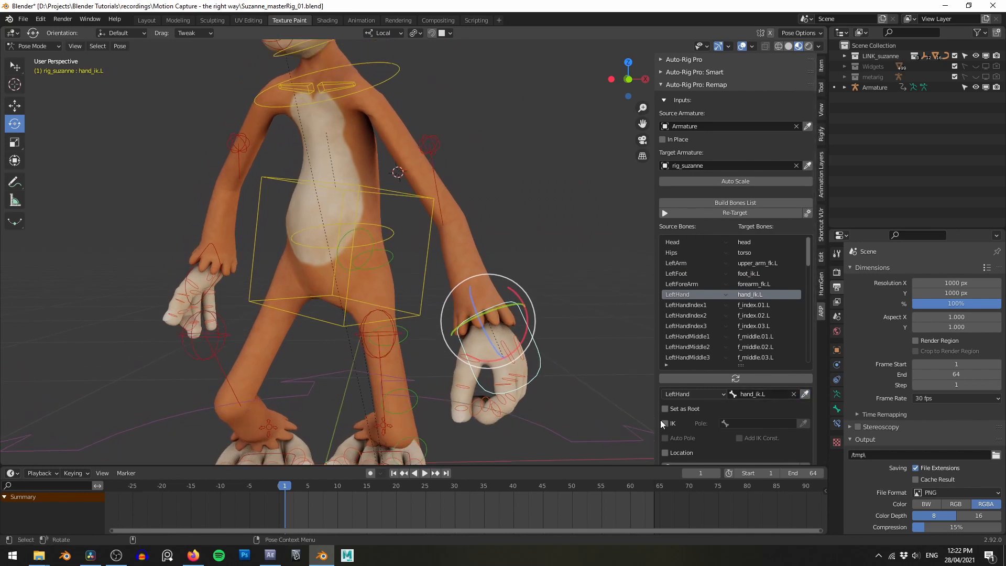
click(432, 144)
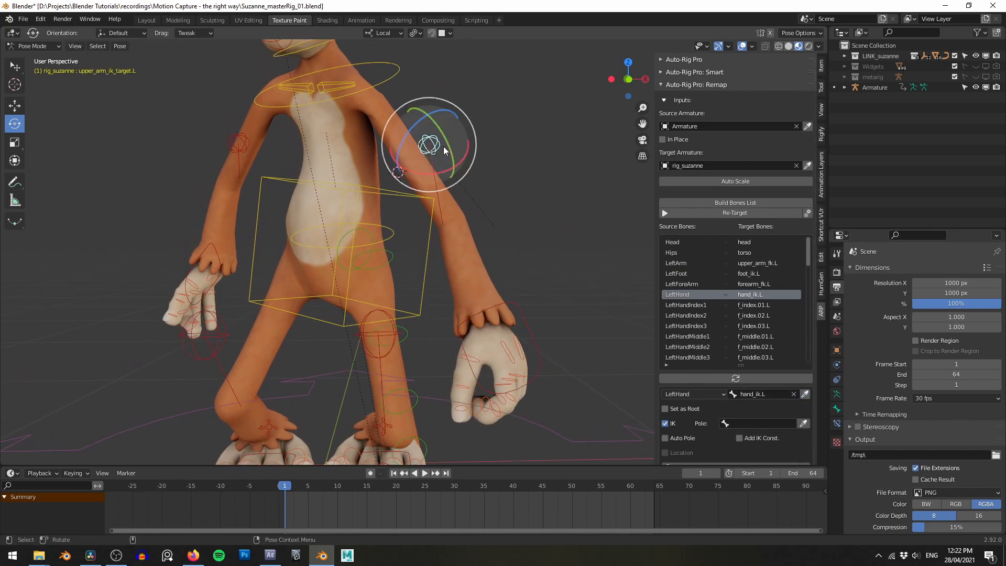
click(802, 424)
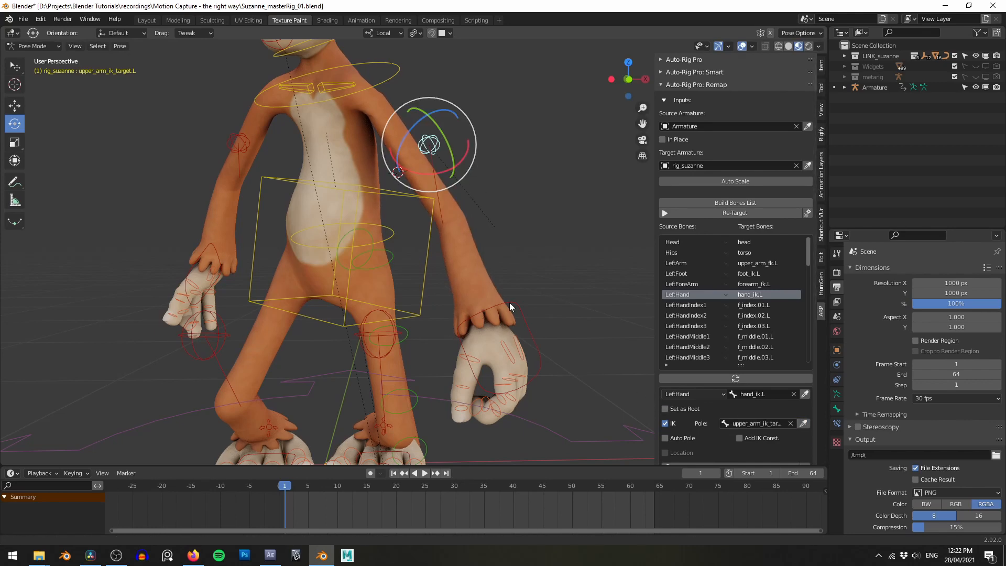
- Map the RightFoot source bone to the right foot's IK control, foot_ik.R, and enable IK for it
scroll(749, 297, down, 12)
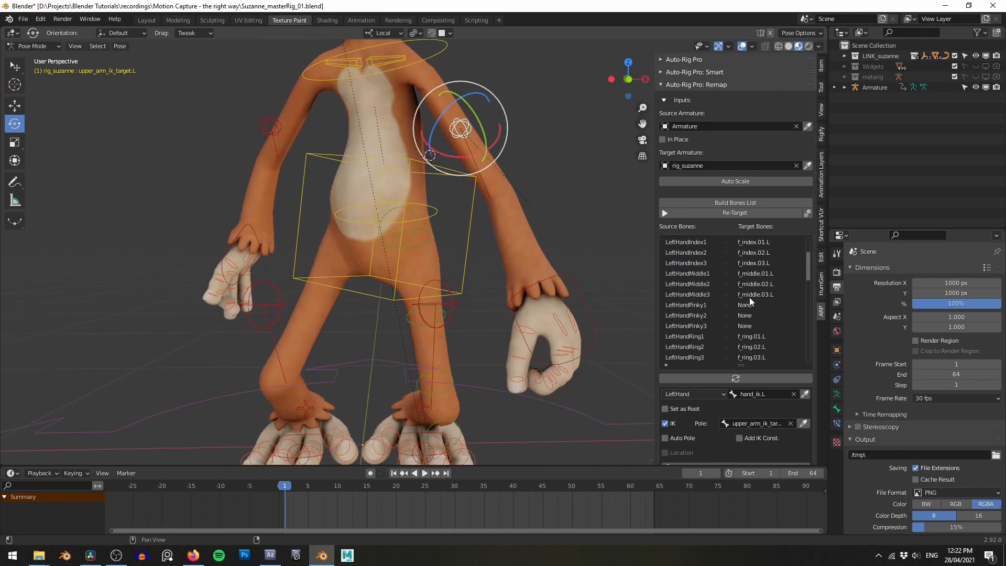
scroll(750, 298, down, 6)
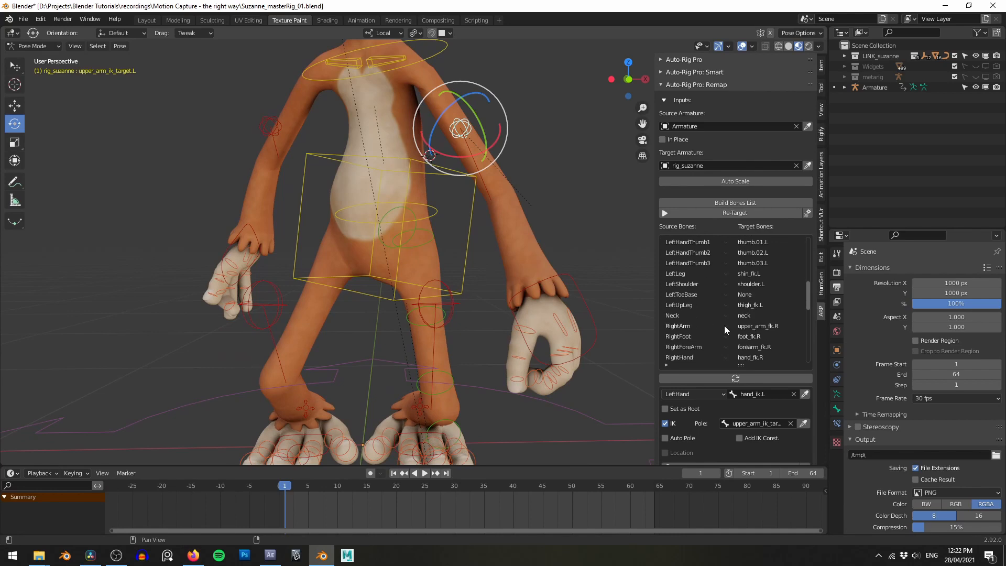
click(719, 336)
alt+middle_drag(312, 456, 365, 348)
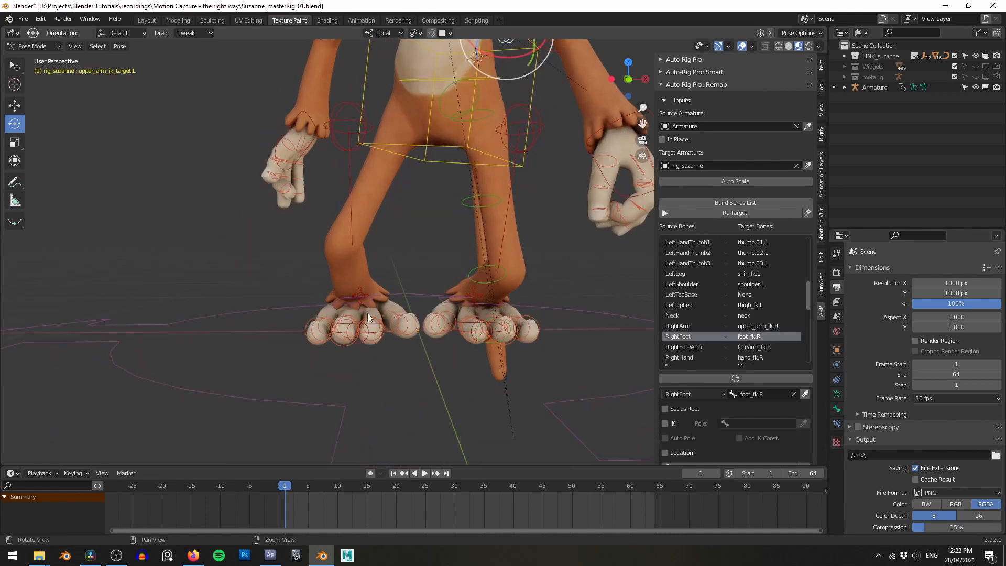
alt+drag(367, 317, 446, 335)
click(257, 337)
alt+drag(495, 298, 474, 309)
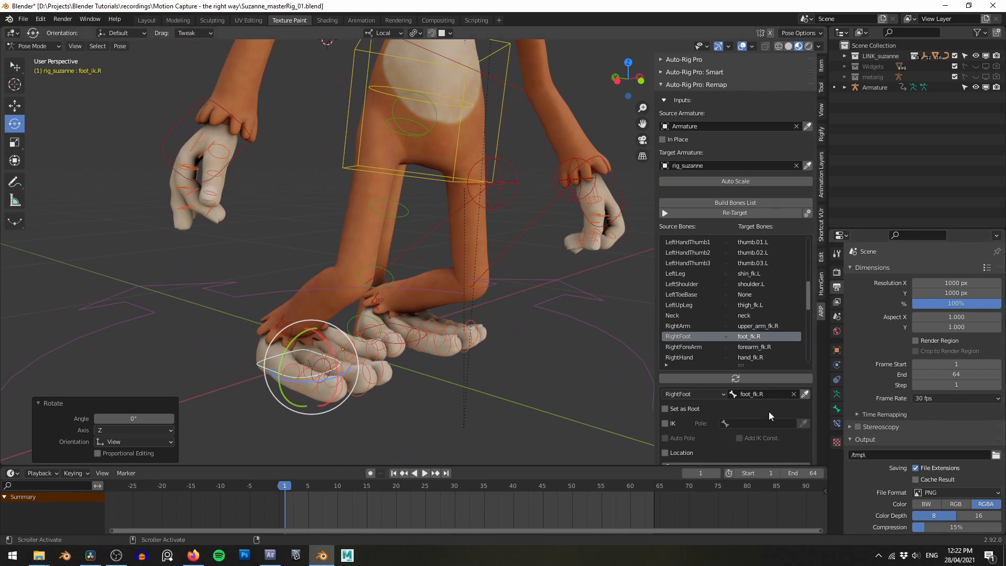
click(805, 393)
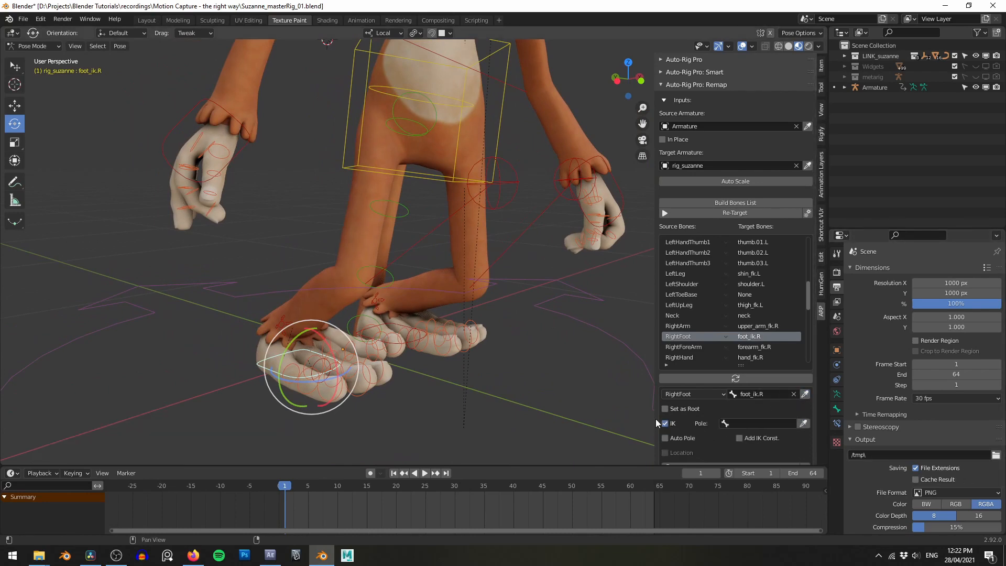
- Assign the right knee control thigh_ik_target.R as the pole of the RightFoot mapping
middle_drag(653, 422, 473, 265)
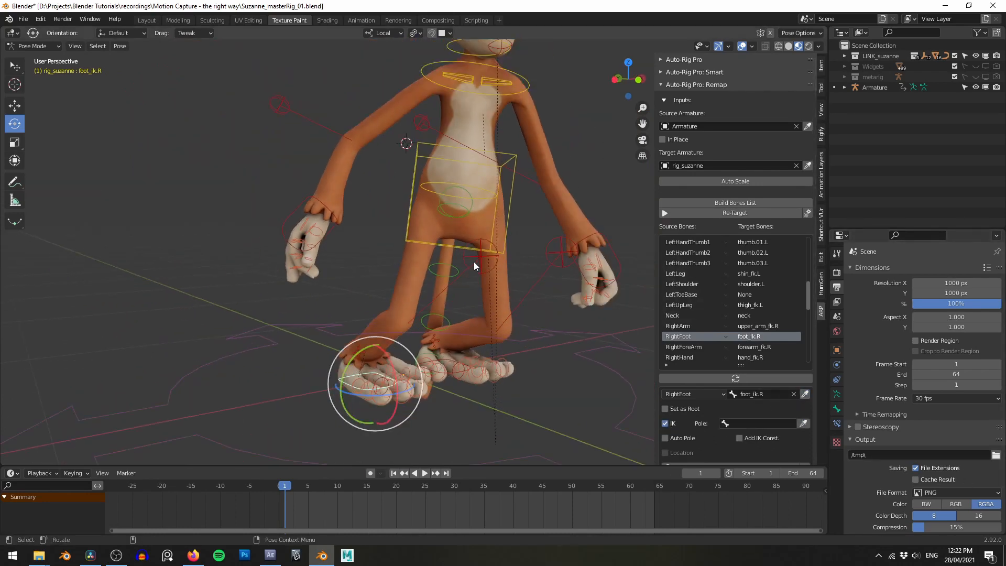
click(488, 255)
click(803, 423)
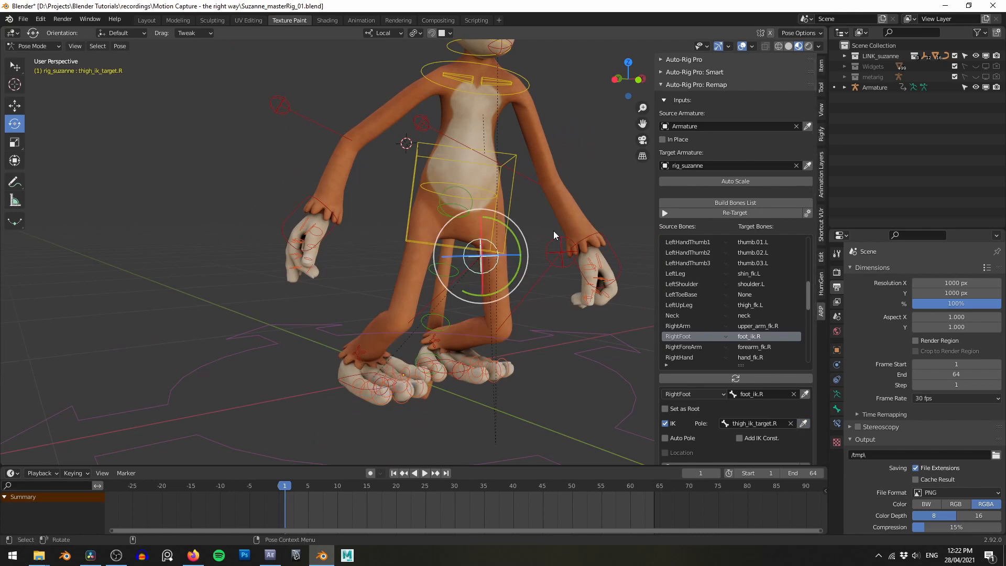
- Map the RightHand source bone to hand_ik.R, with IK enabled and upper_arm_ik_target.R as its pole
shift+middle_drag(804, 423, 691, 299)
alt+drag(535, 252, 526, 247)
scroll(770, 306, down, 1)
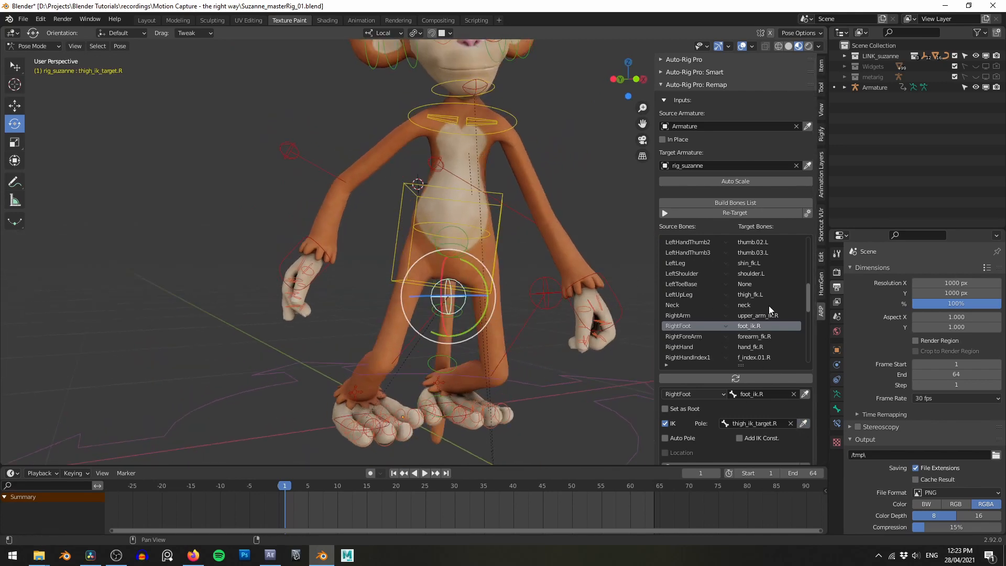
click(753, 347)
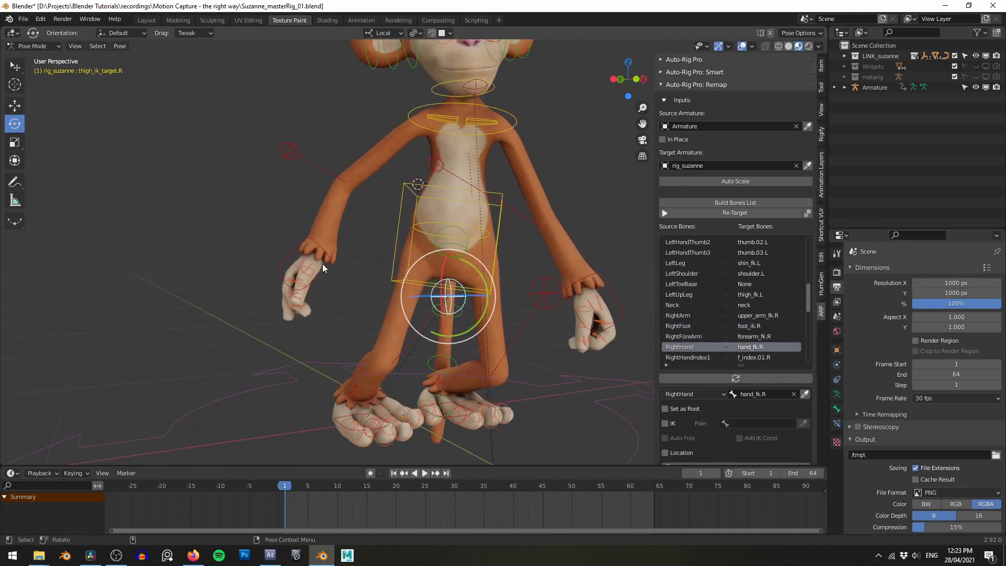
click(304, 243)
click(805, 393)
click(665, 423)
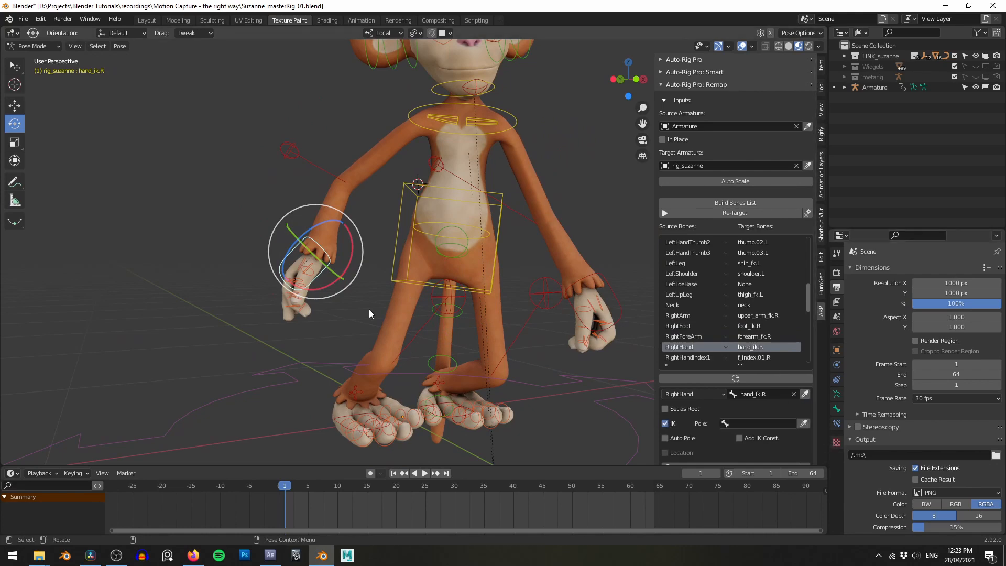
click(300, 147)
click(804, 424)
- Export the bone mapping as a preset file named remap_mixamo_rigify_IK.bmap in the project folder
scroll(472, 292, down, 5)
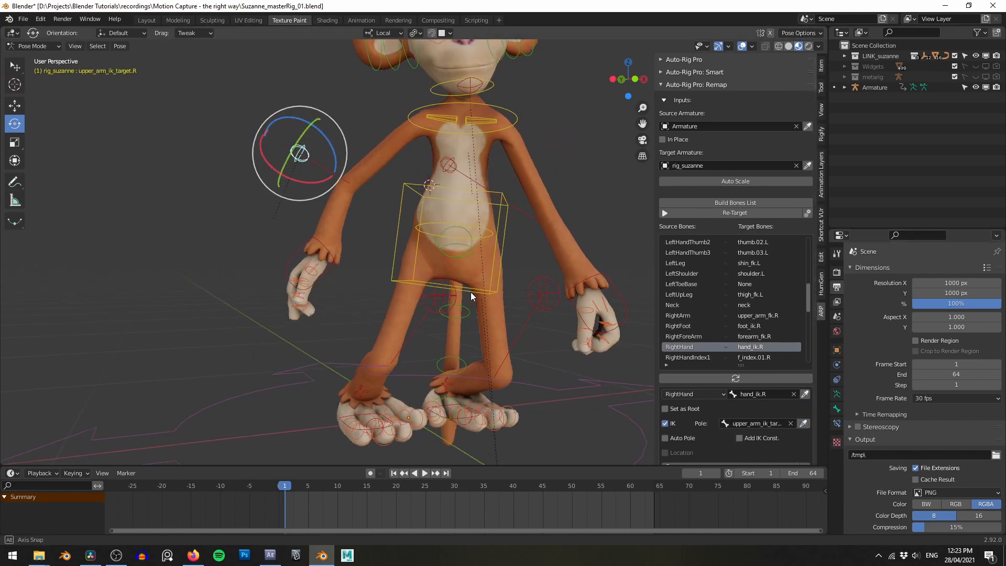
middle_drag(472, 190, 557, 182)
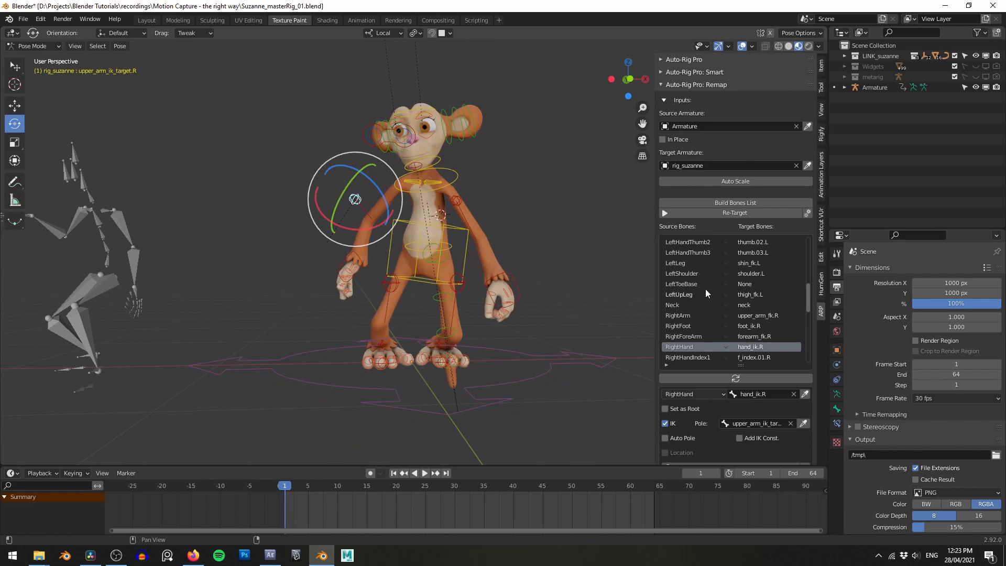
scroll(697, 372, down, 5)
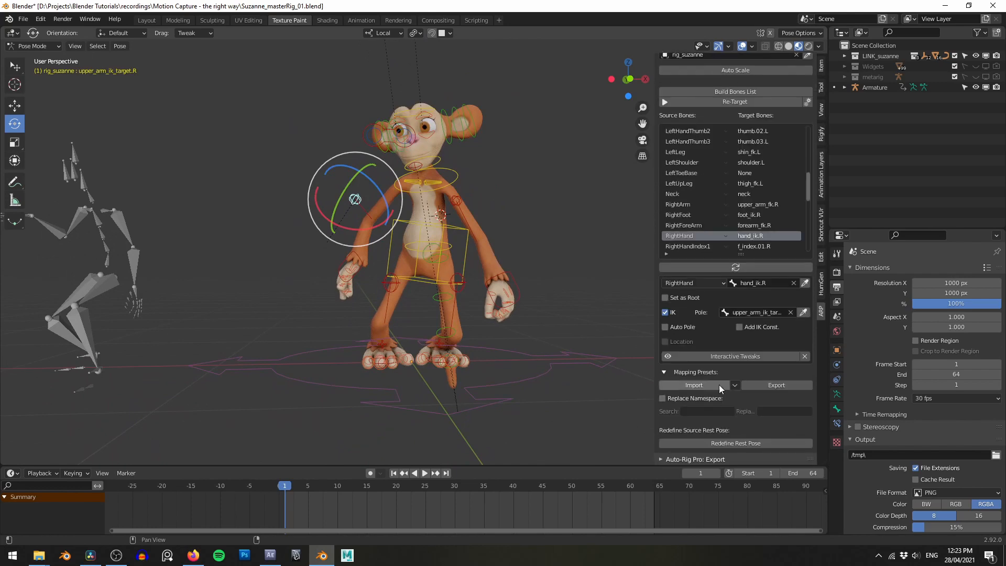
click(765, 385)
click(450, 368)
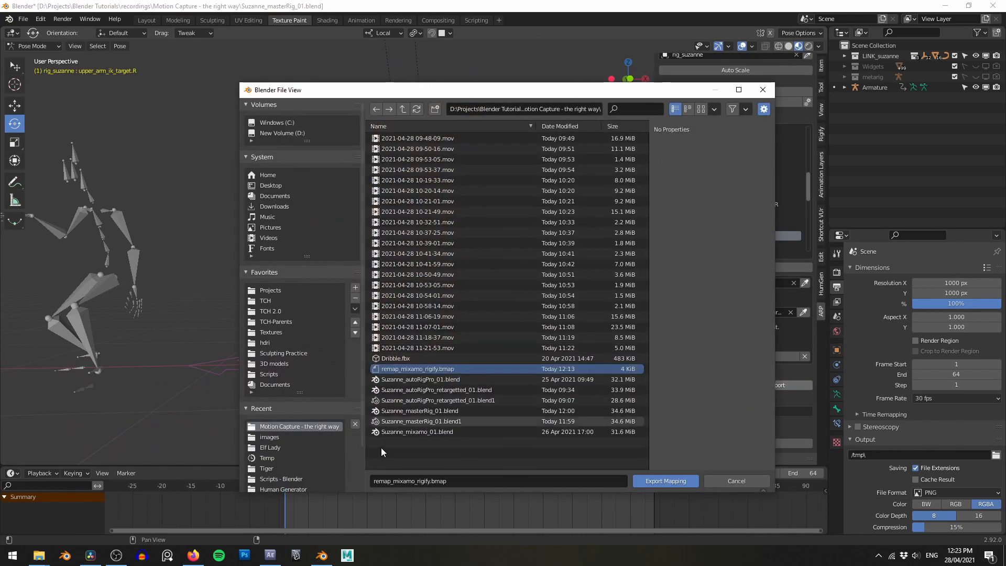
click(422, 482)
click(431, 481)
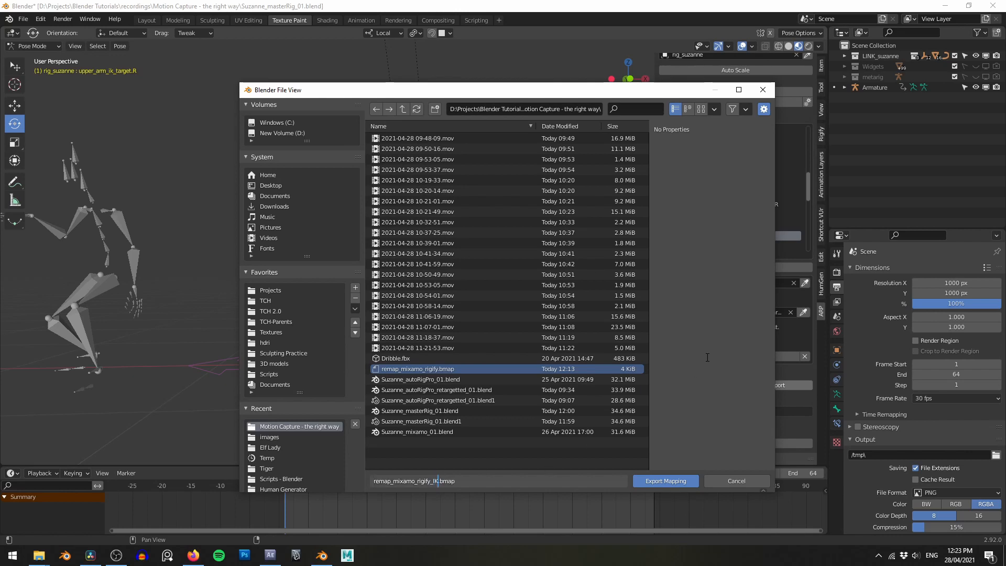
key(Return)
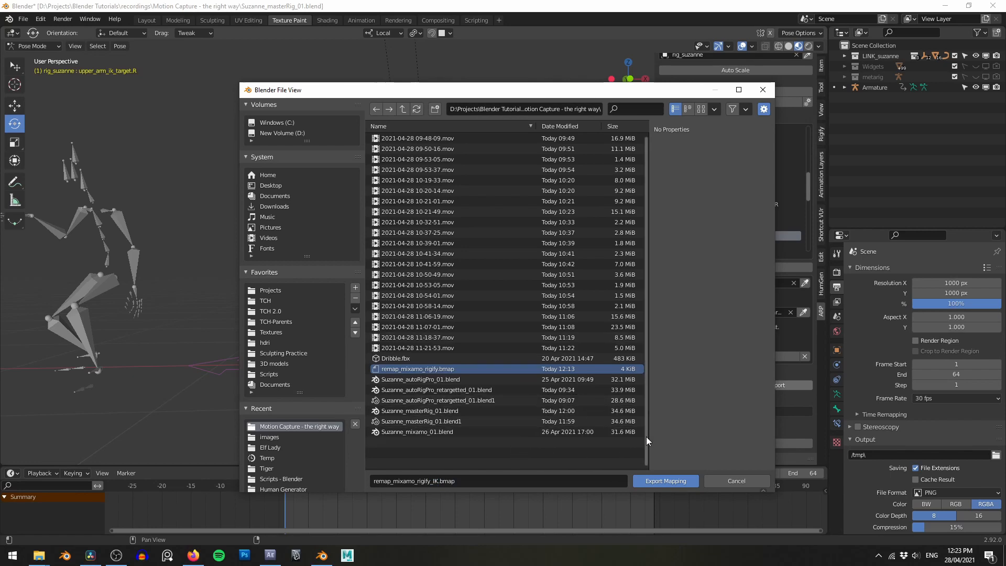
click(664, 478)
- Retarget the source animation onto rig_suzanne with the IK mapping, over frames 1 to 64
middle_drag(524, 254, 530, 257)
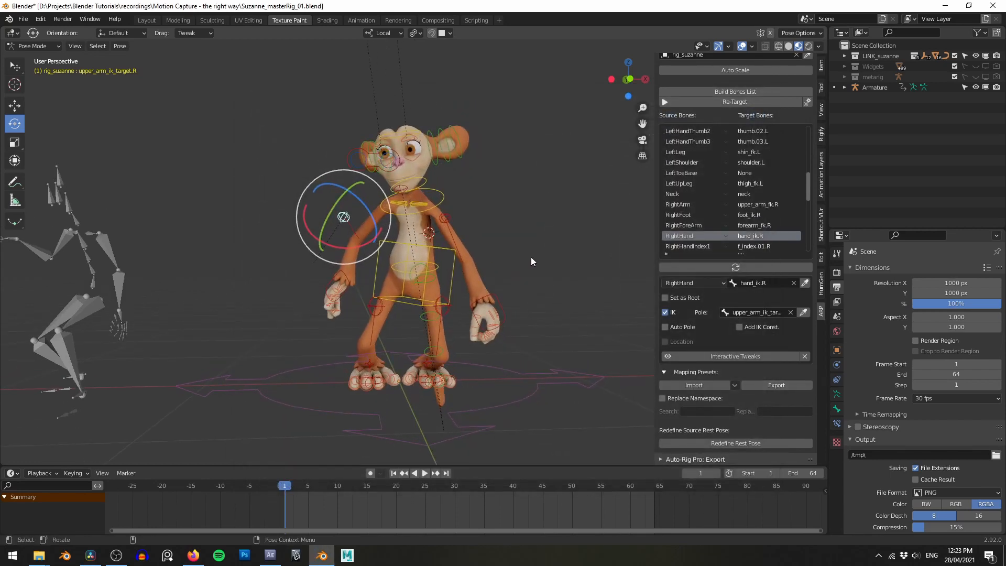
scroll(785, 280, up, 3)
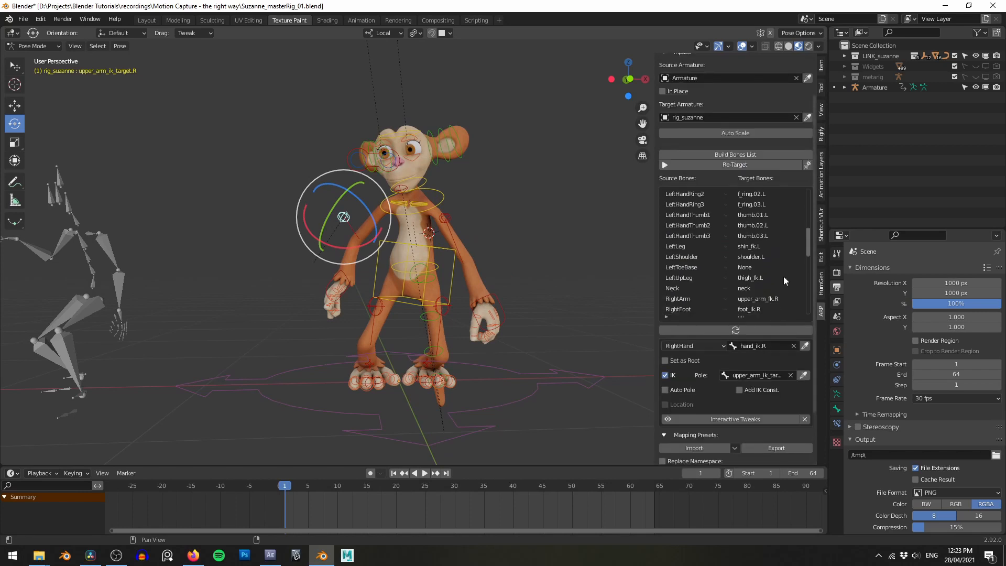
click(735, 165)
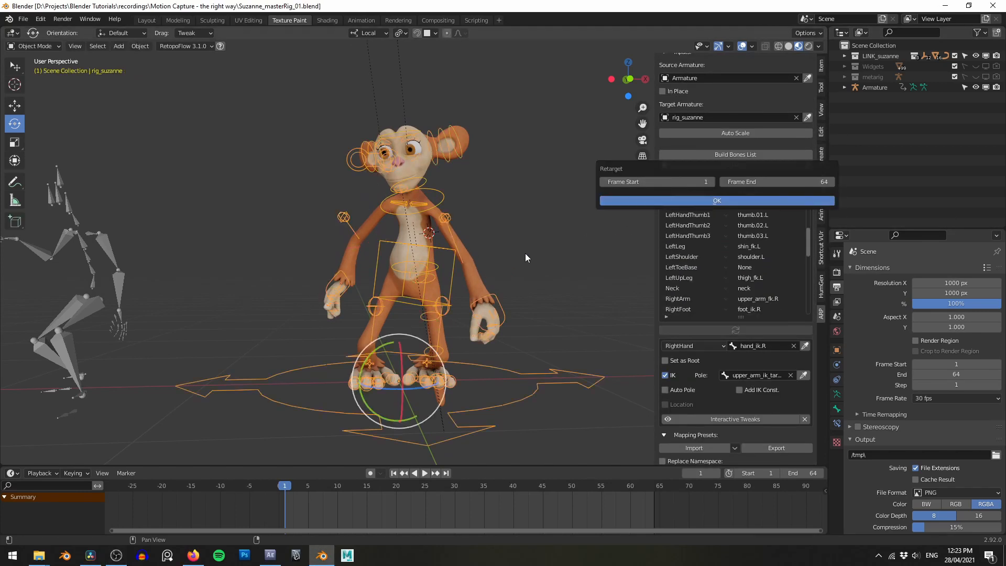
key(Return)
- Play back the retargeted animation and examine the motion of the monkey's feet up close
key(space)
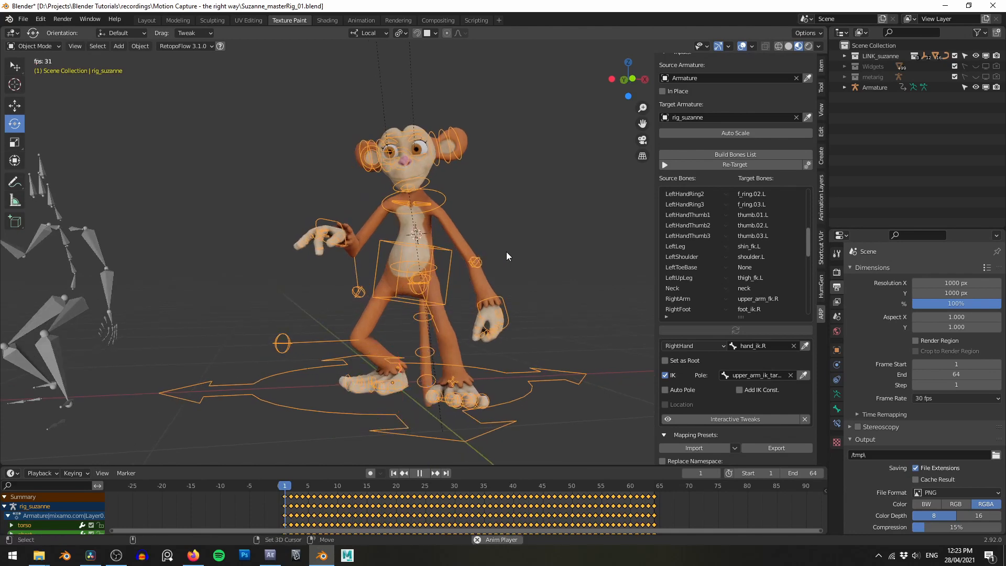
scroll(506, 251, up, 4)
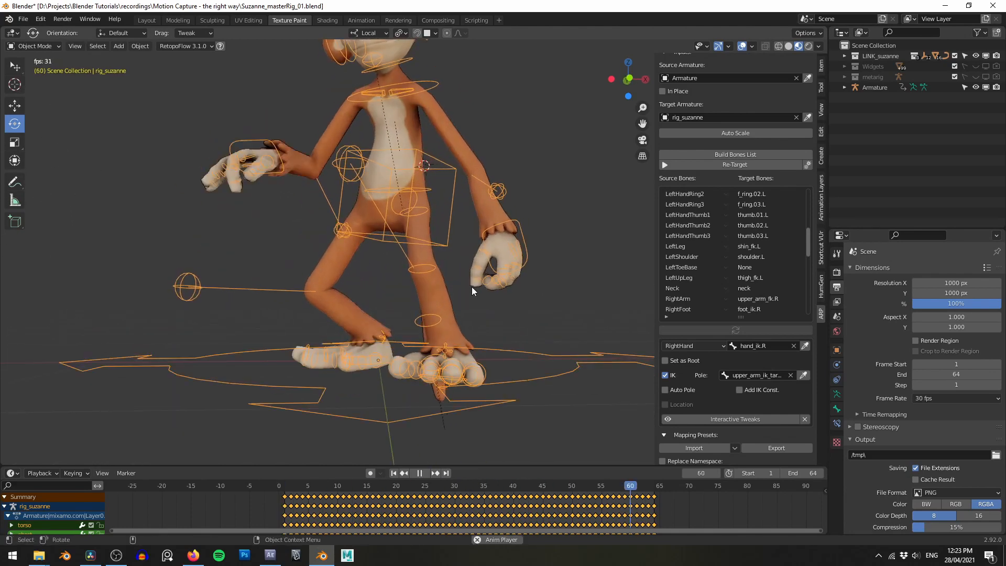
scroll(434, 230, up, 5)
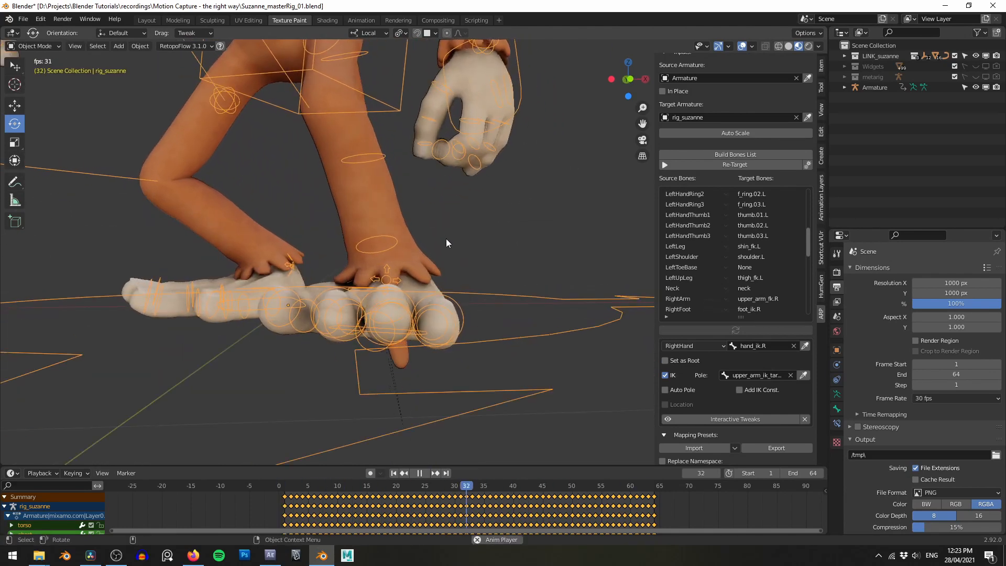
- Stop the playback, try moving the hand_ik.R control in Pose Mode, and return to Object Mode
scroll(454, 241, down, 5)
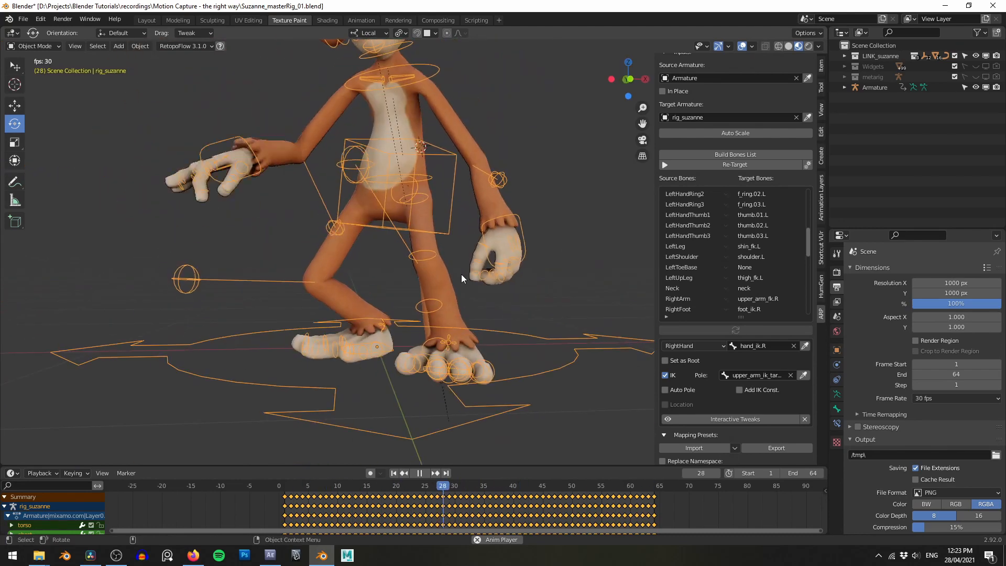
key(space)
shift+middle_drag(289, 214, 309, 247)
key(ctrl+Tab)
click(309, 279)
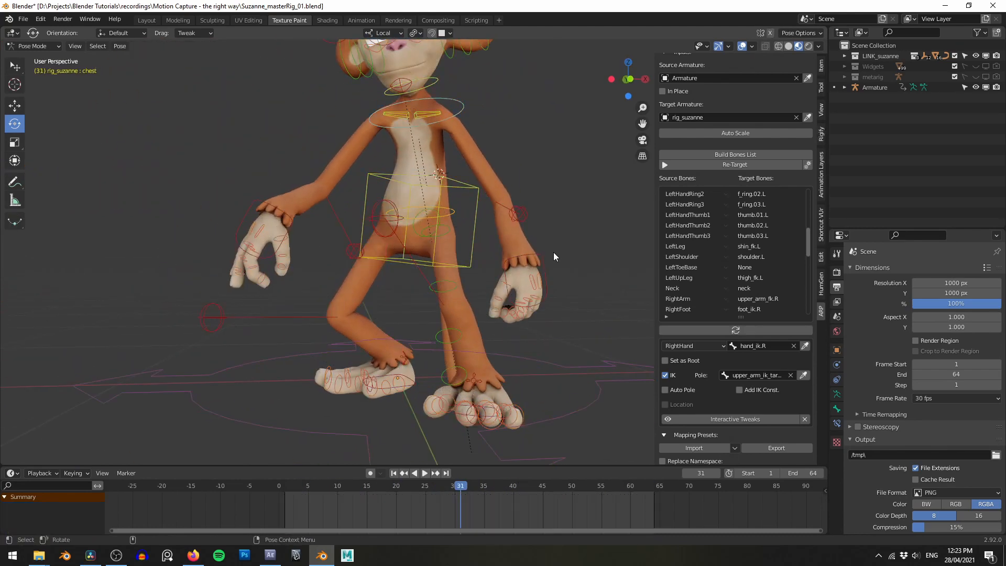
click(297, 237)
key(g)
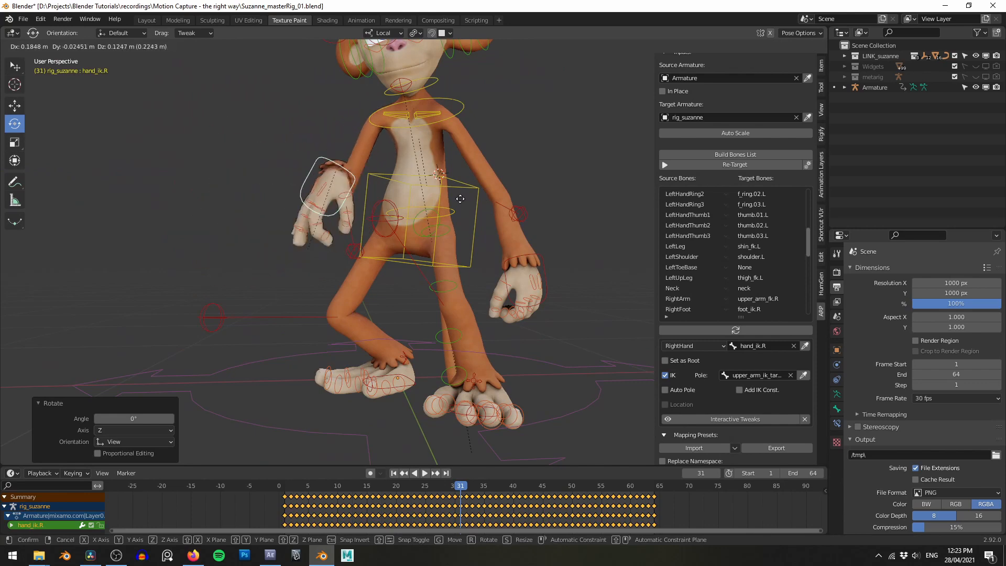
right_click(460, 199)
middle_drag(460, 198, 430, 205)
click(407, 238)
middle_drag(407, 237, 419, 236)
key(ctrl+Tab)
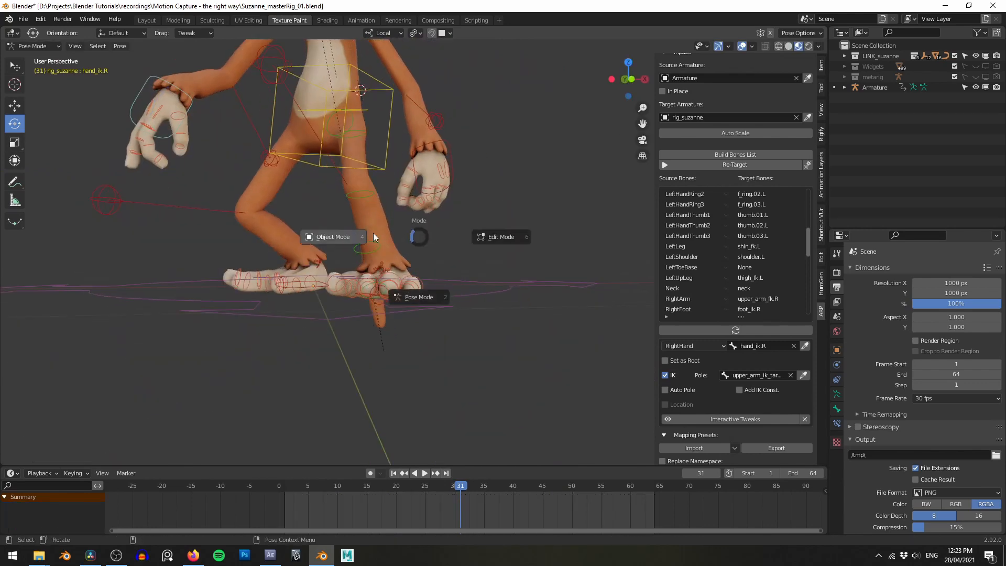
click(371, 233)
- Add a plane at the world origin and scale it up about 1.76 times as a floor under the monkey
alt+drag(496, 214, 484, 228)
key(shift+a)
mouse_move(485, 228)
click(529, 226)
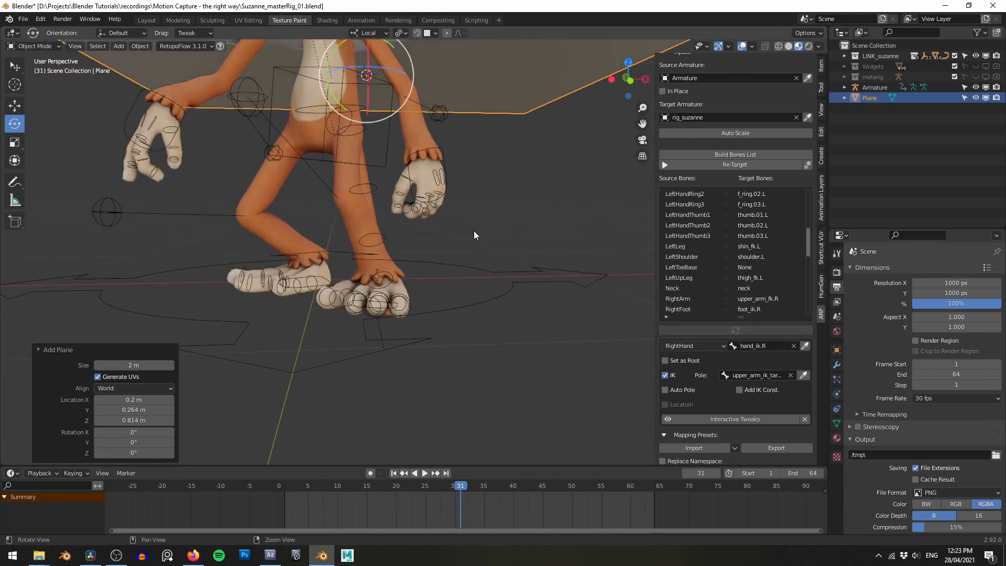
key(alt+g)
scroll(464, 226, down, 5)
key(s)
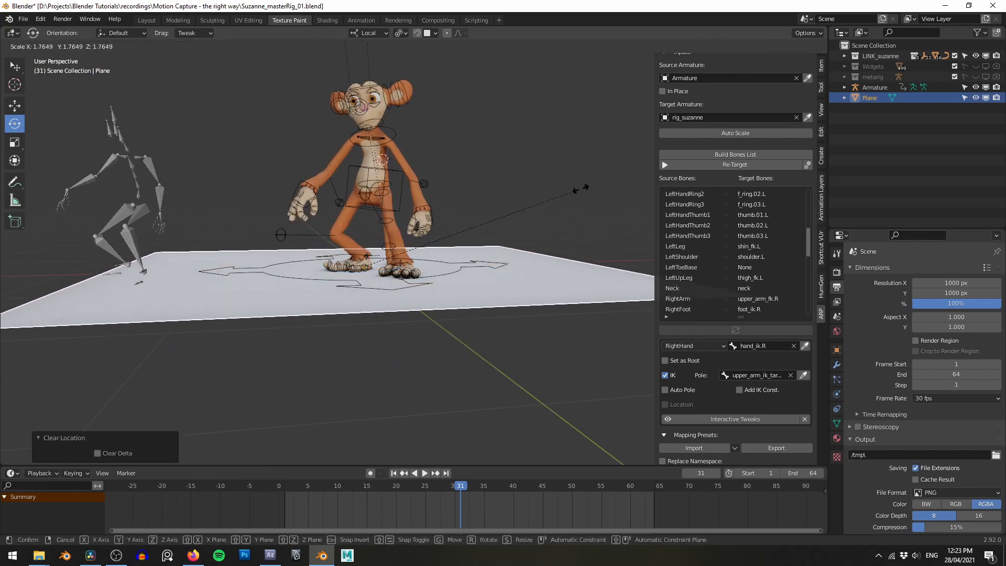
click(581, 189)
- Select rig_suzanne and switch it to Pose Mode for editing the feet
scroll(530, 190, up, 5)
middle_drag(409, 248, 428, 242)
click(399, 274)
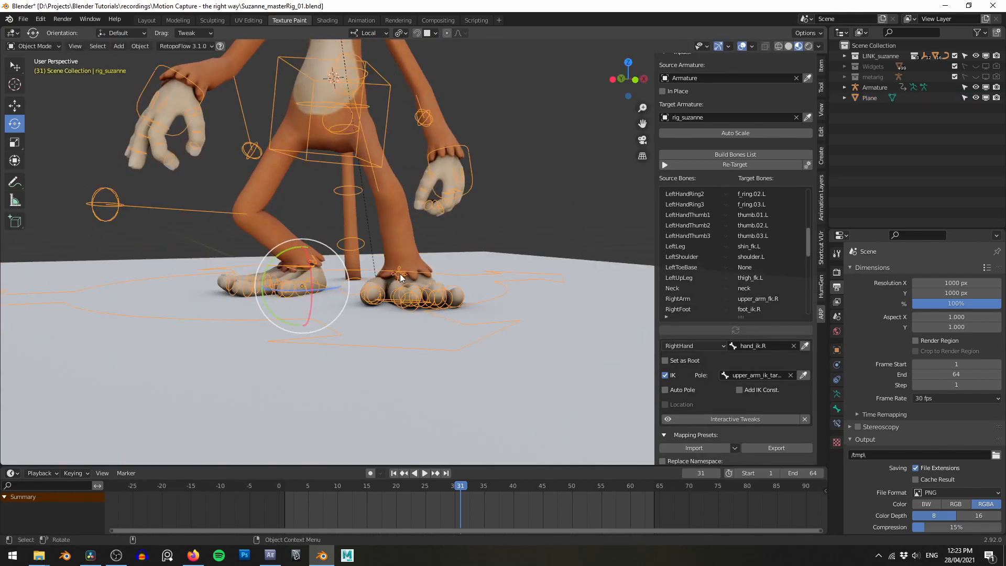
key(Tab)
click(400, 333)
alt+drag(565, 265, 503, 247)
alt+right_drag(503, 247, 325, 266)
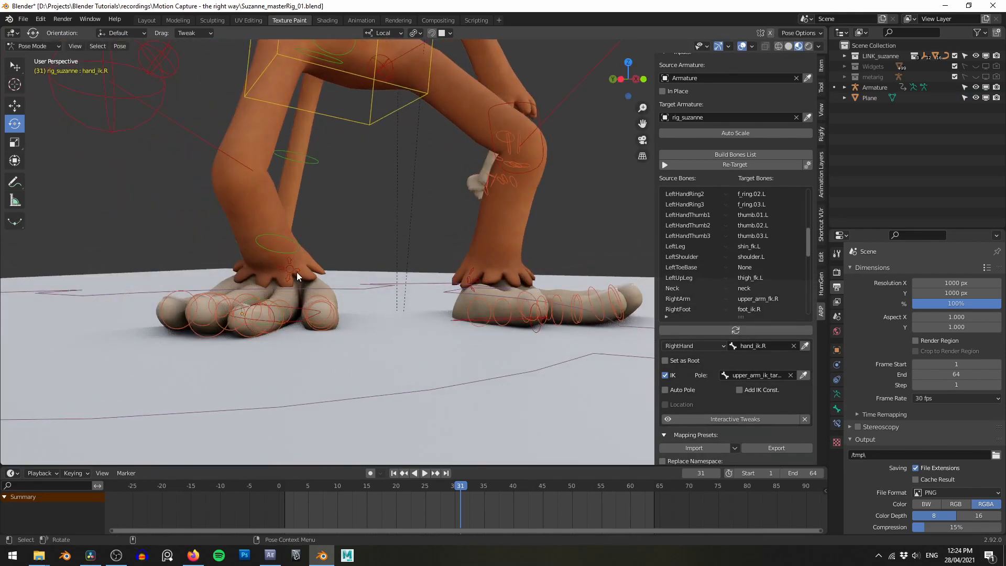
- Select the foot_ik.R and foot_ik.L controls, go to frame 1, and delete all their keyframes
alt+drag(344, 290, 304, 314)
click(290, 336)
alt+drag(465, 315, 440, 304)
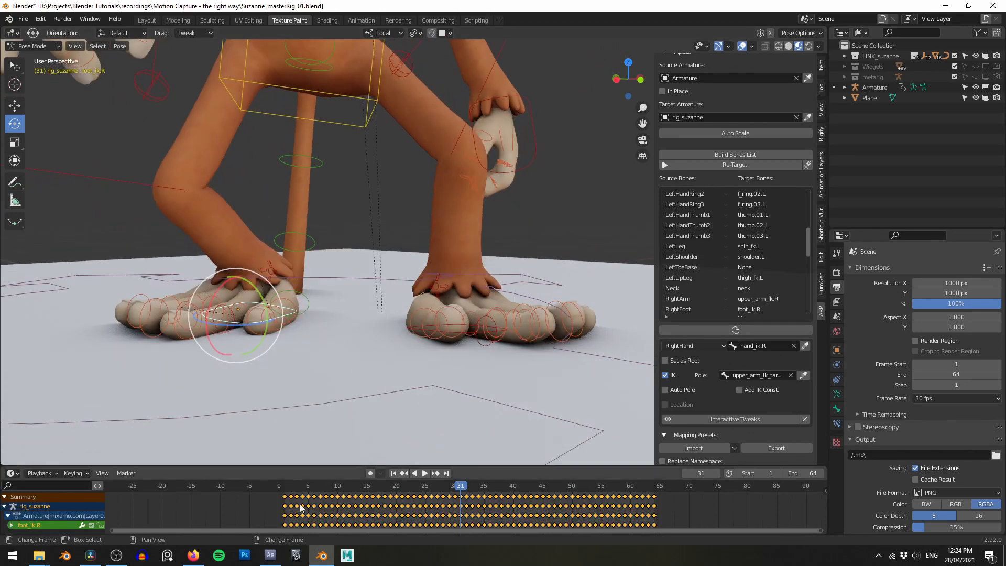
alt+drag(376, 385, 419, 329)
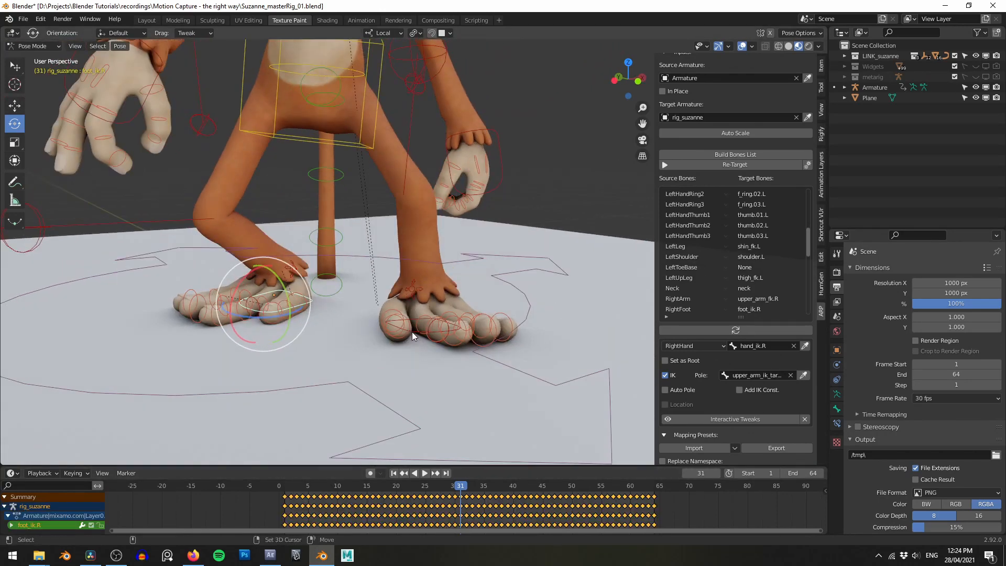
shift+click(412, 332)
right_click(286, 515)
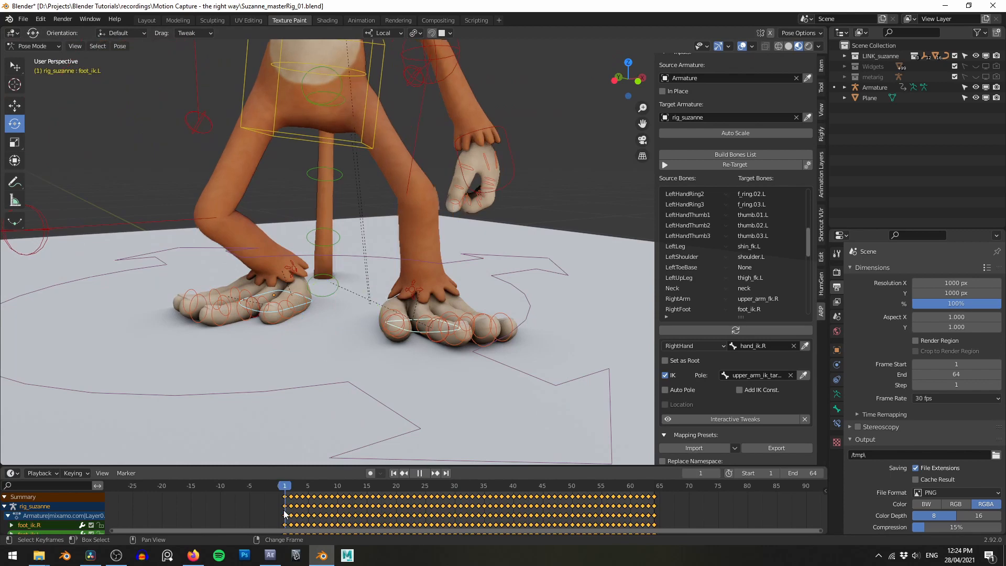
alt+drag(475, 387, 474, 375)
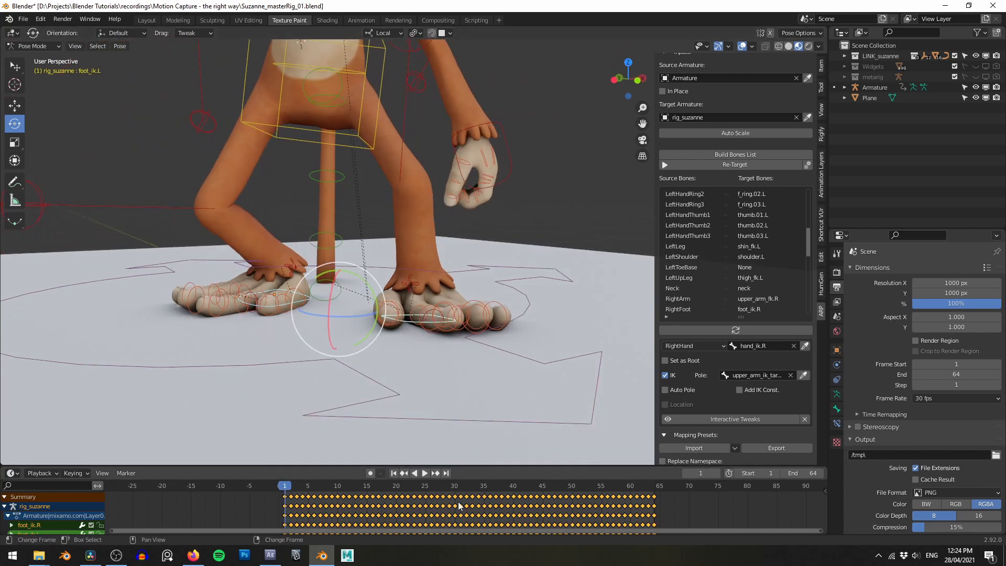
key(Delete)
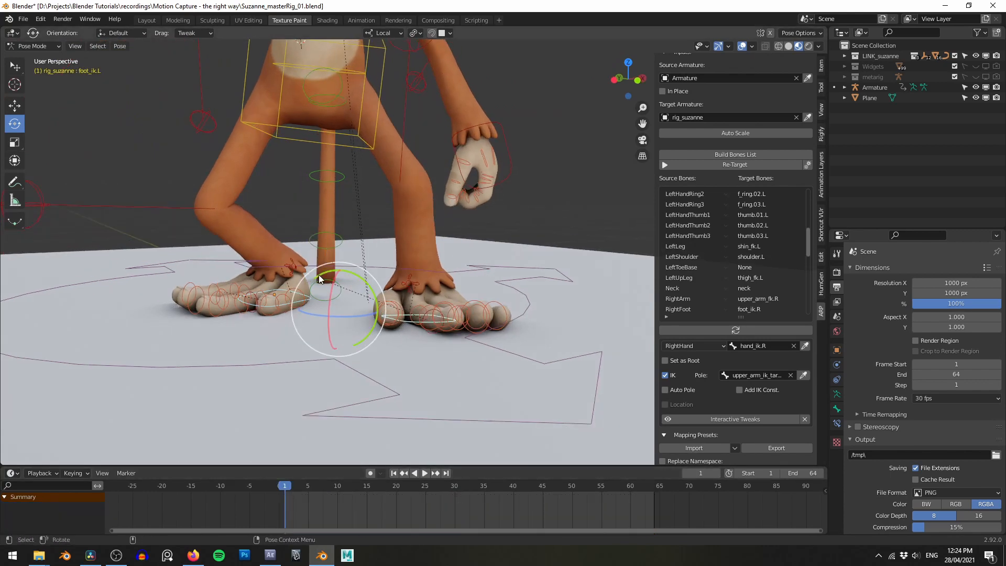
- Select the foot_ik.R control and set its Z location to 0 m
click(309, 296)
alt+middle_drag(309, 296, 318, 297)
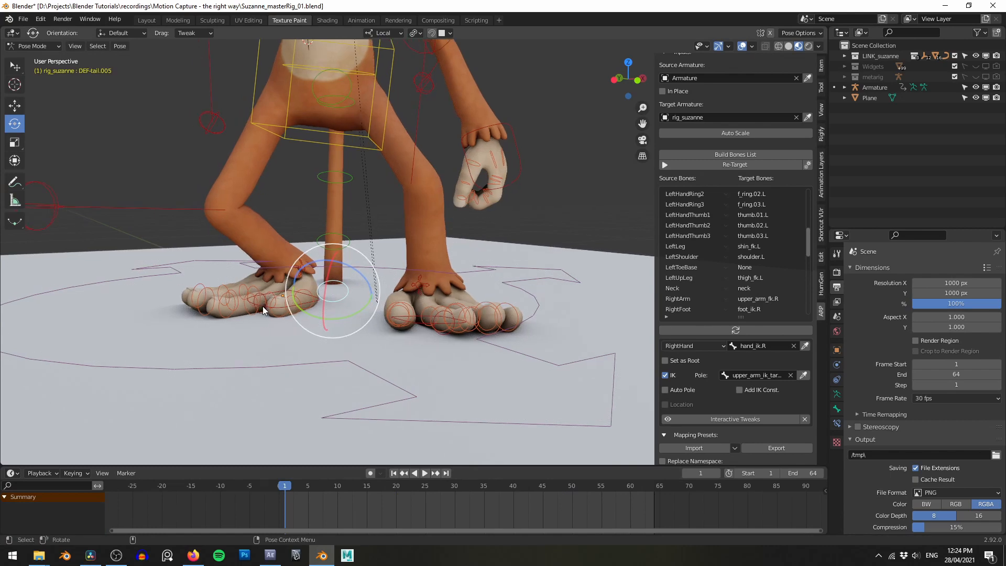
click(263, 307)
alt+middle_drag(503, 236, 518, 236)
click(821, 68)
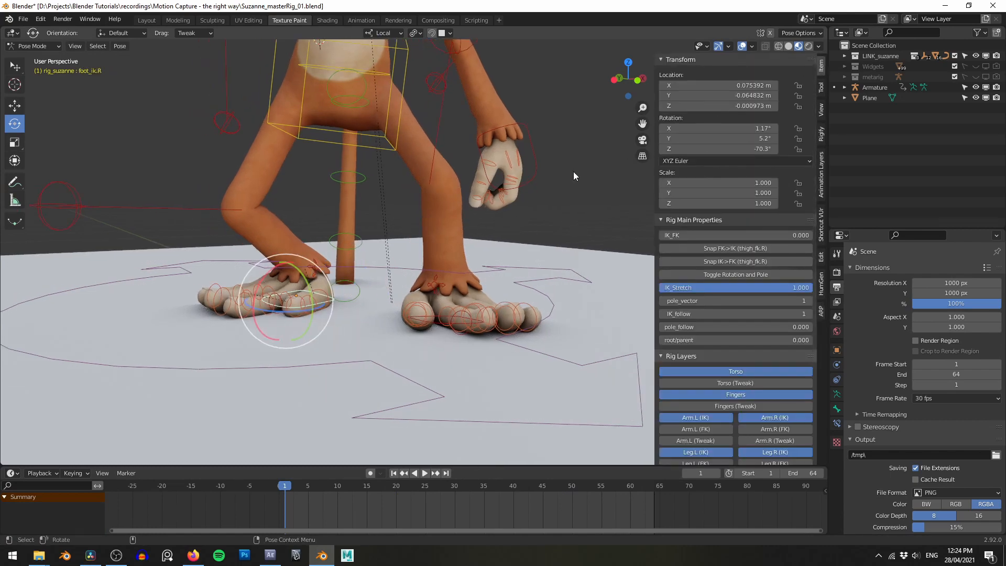
middle_drag(573, 172, 529, 182)
double_click(692, 106)
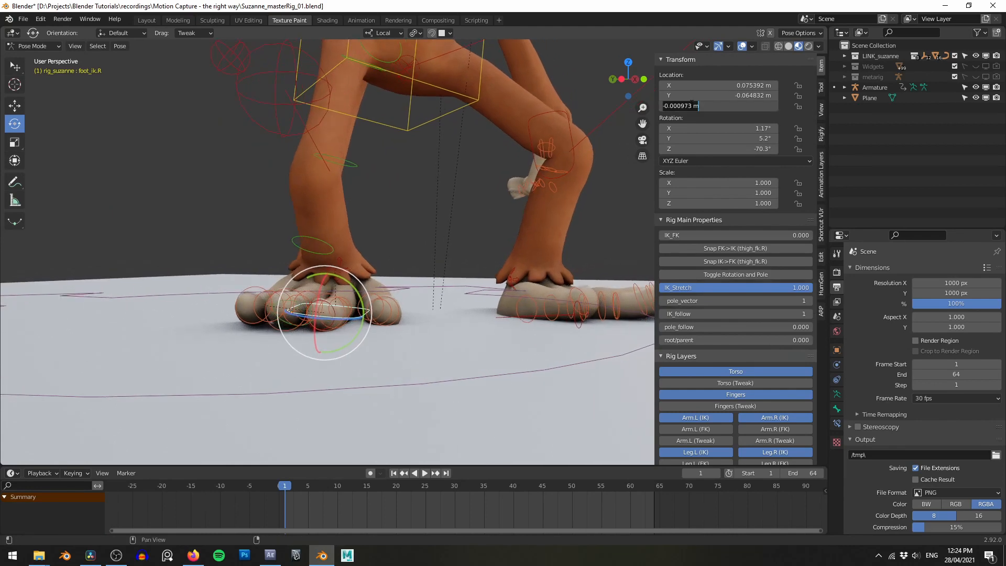
text(0)
key(Return)
- Try rotating the foot_ik.R control about the Z axis
middle_drag(515, 189, 379, 251)
middle_drag(456, 225, 556, 221)
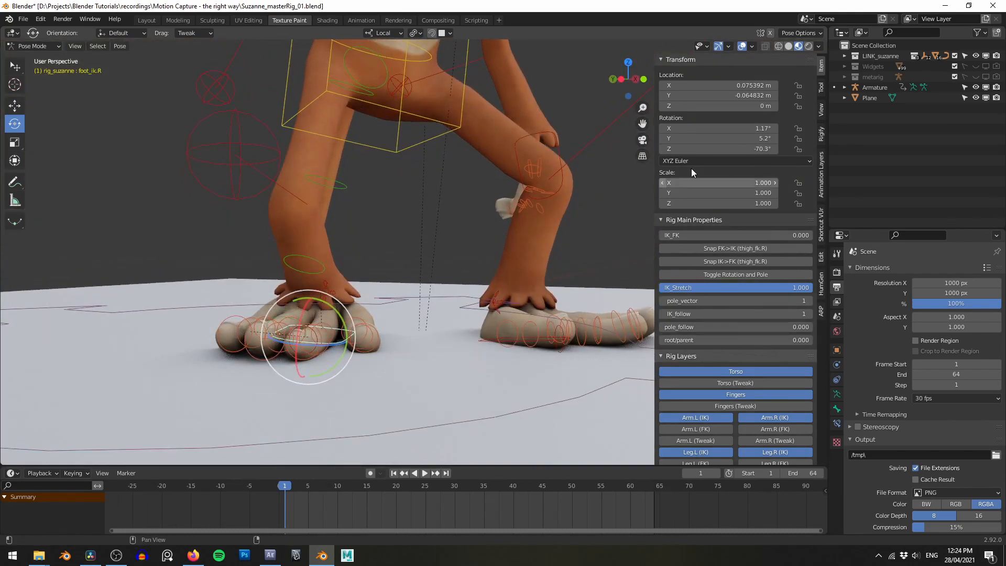
shift+middle_drag(451, 228, 460, 214)
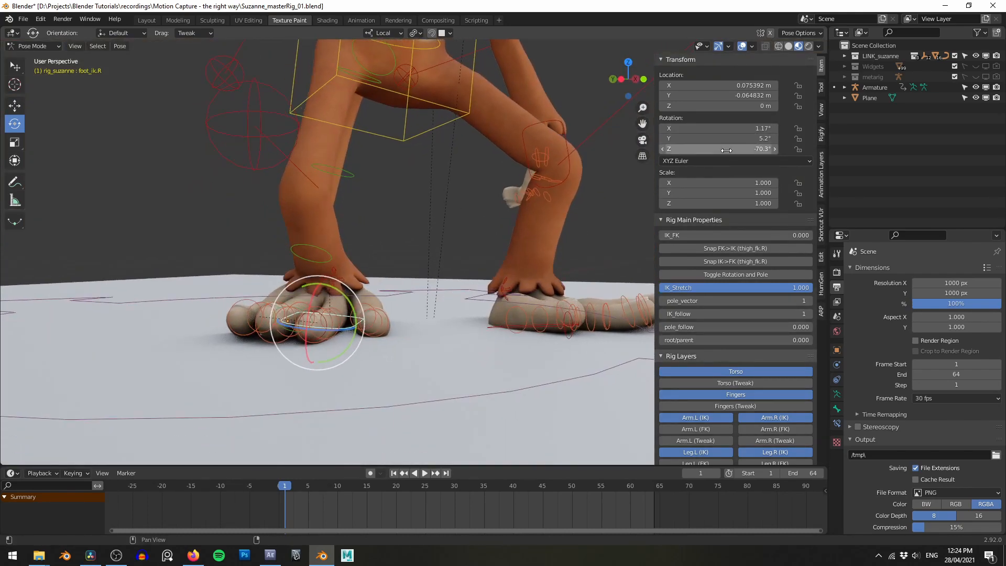
mouse_move(727, 151)
mouse_down()
mouse_move(705, 150)
mouse_move(734, 150)
mouse_up()
key(ctrl+z)
middle_drag(402, 179, 398, 192)
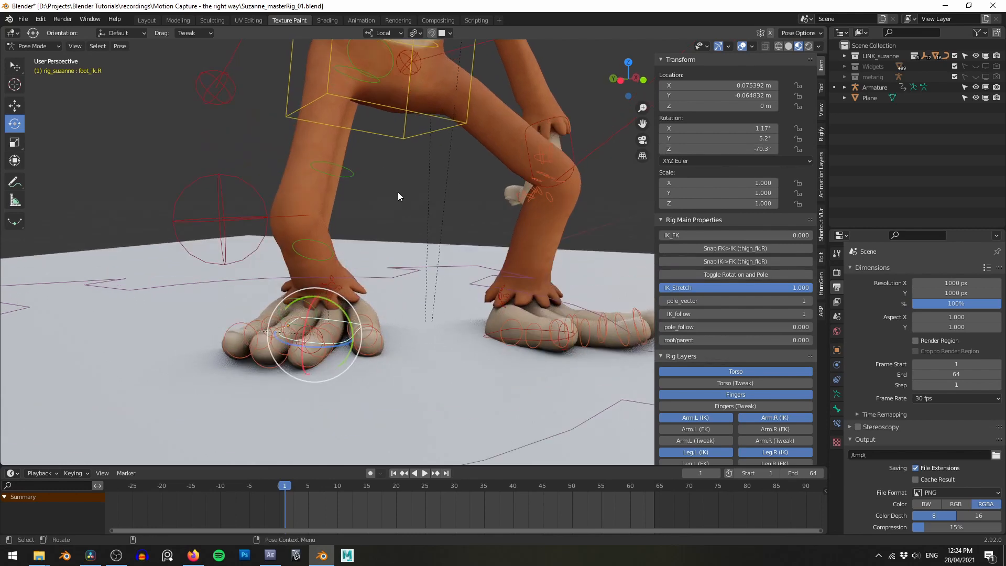
key(r)
key(z)
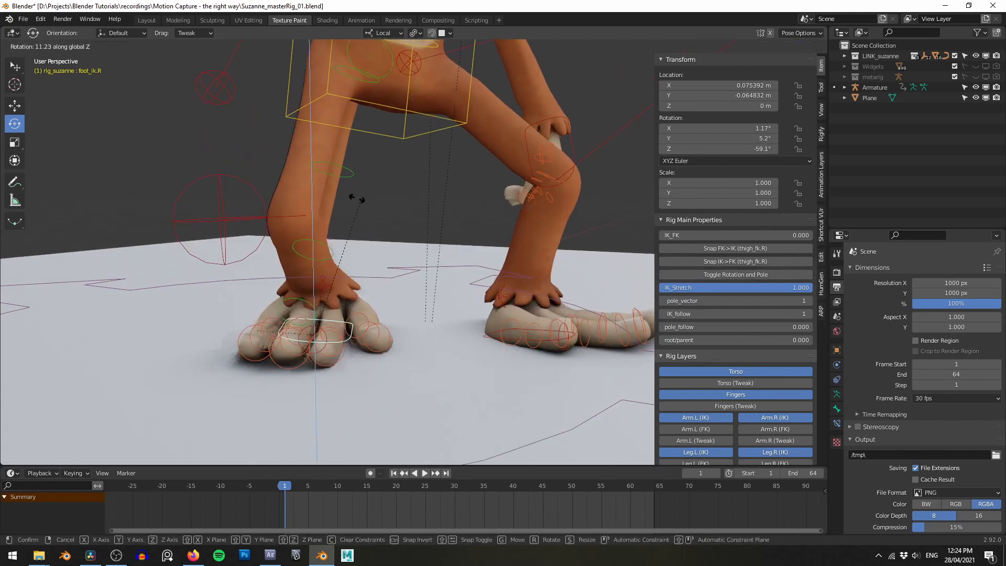
key(Escape)
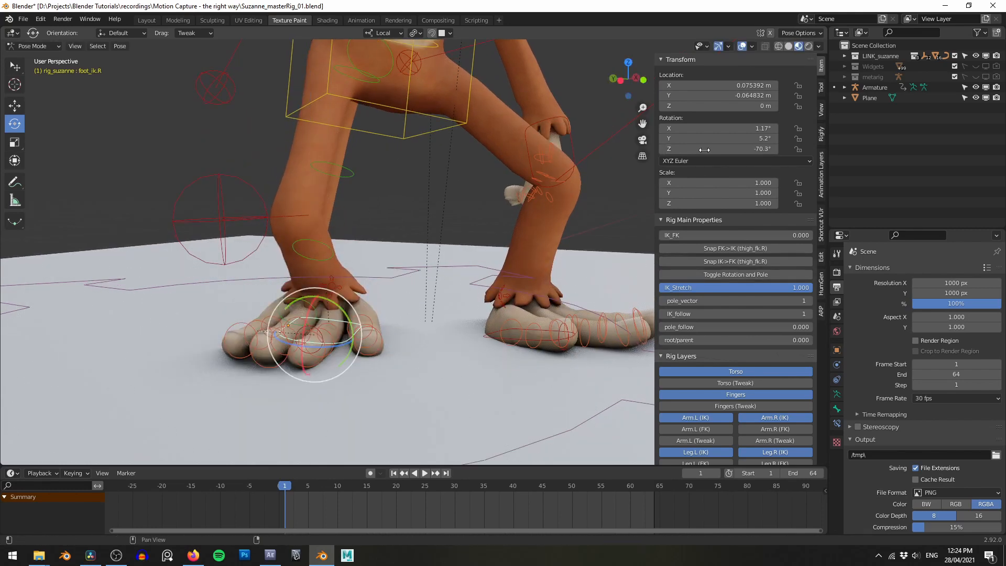
- Set the X and Y rotation of the foot_ik.R control to 0°
shift+middle_drag(477, 204, 473, 206)
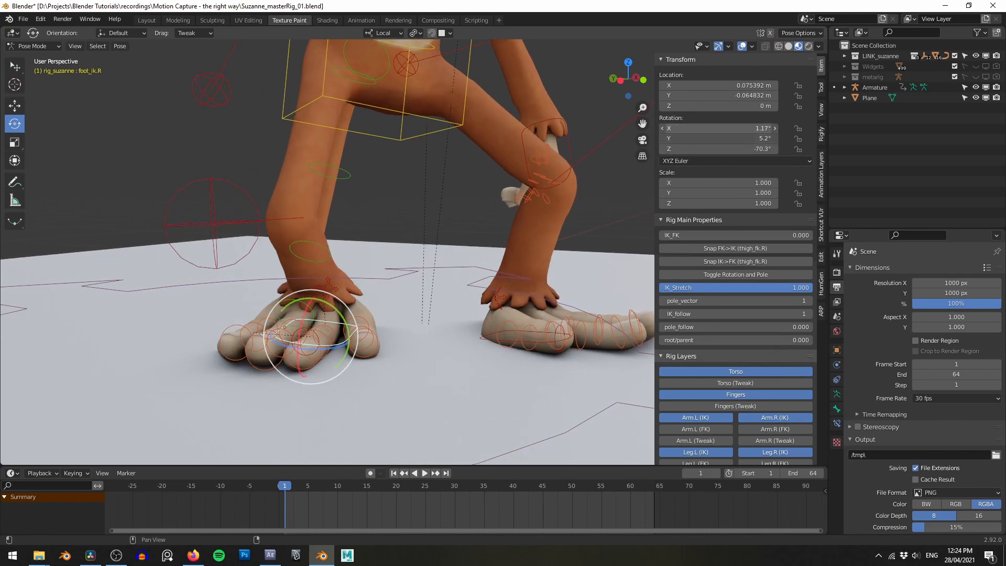
drag(715, 129, 715, 139)
text(0)
key(Return)
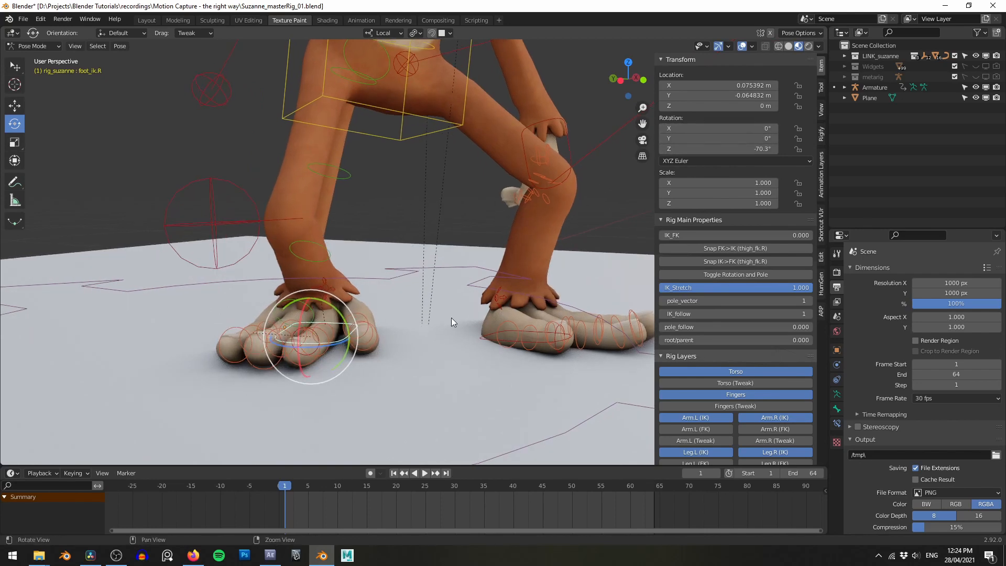
- Select the foot_ik.L control and set its X and Y rotation to 0° and its Z location to 0 m
mouse_move(451, 317)
middle_down()
mouse_move(458, 313)
mouse_move(435, 316)
mouse_move(458, 314)
middle_up()
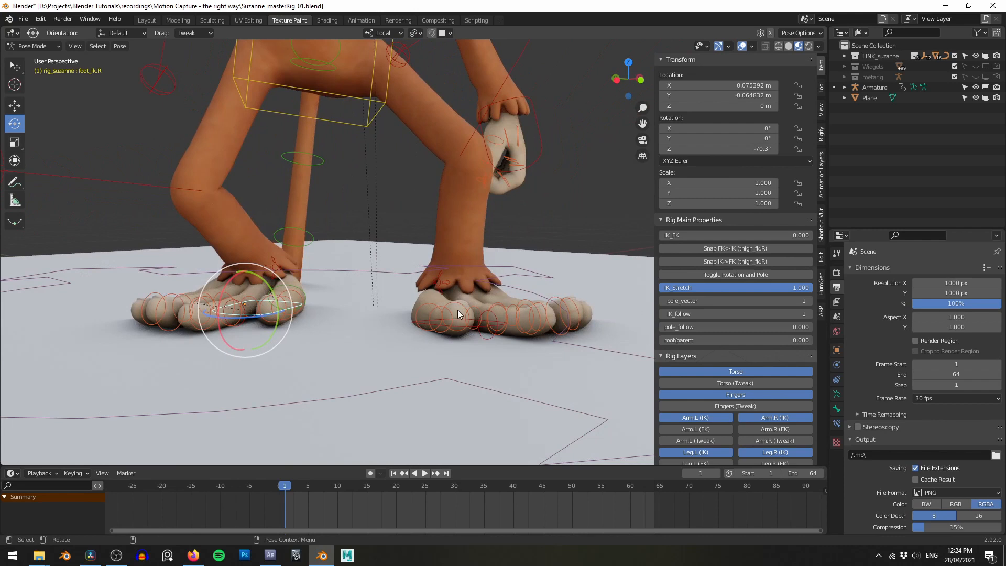
click(416, 323)
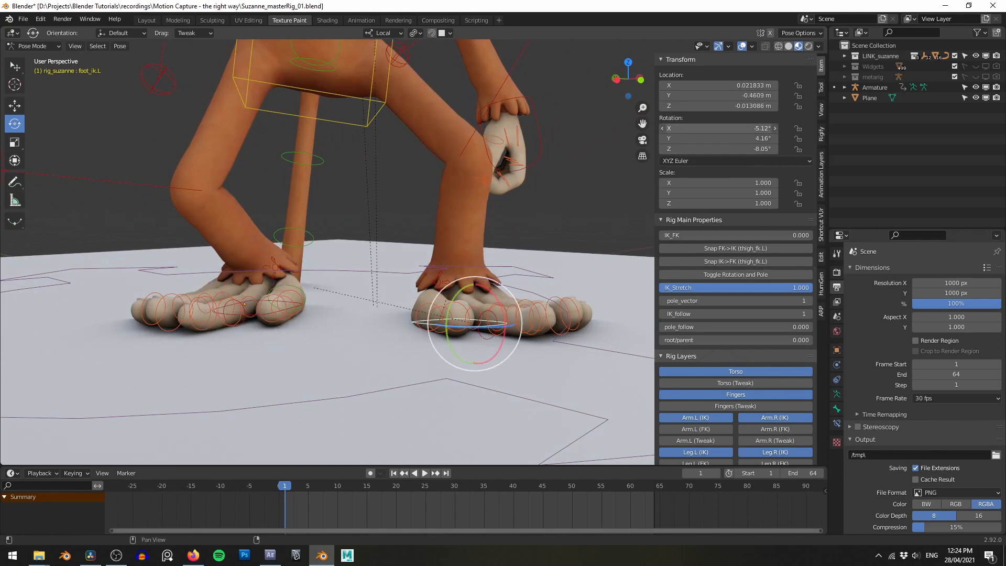
drag(730, 129, 730, 138)
text(0)
key(Return)
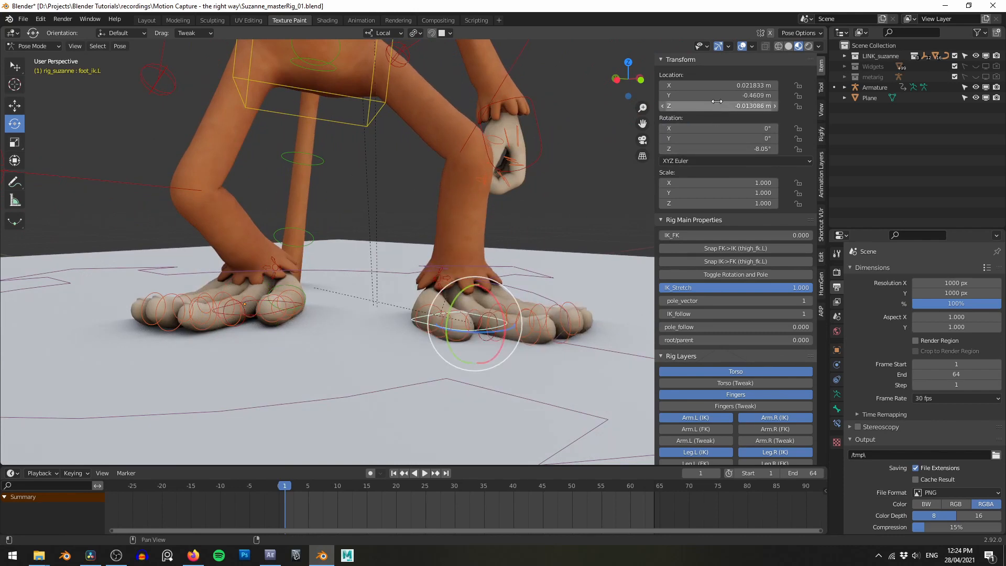
click(717, 103)
text(0)
key(Return)
- Return to Object Mode, hide the viewport overlays, and play the animation to examine the feet on the floor
middle_drag(488, 209, 455, 220)
key(ctrl+Tab)
scroll(455, 210, down, 5)
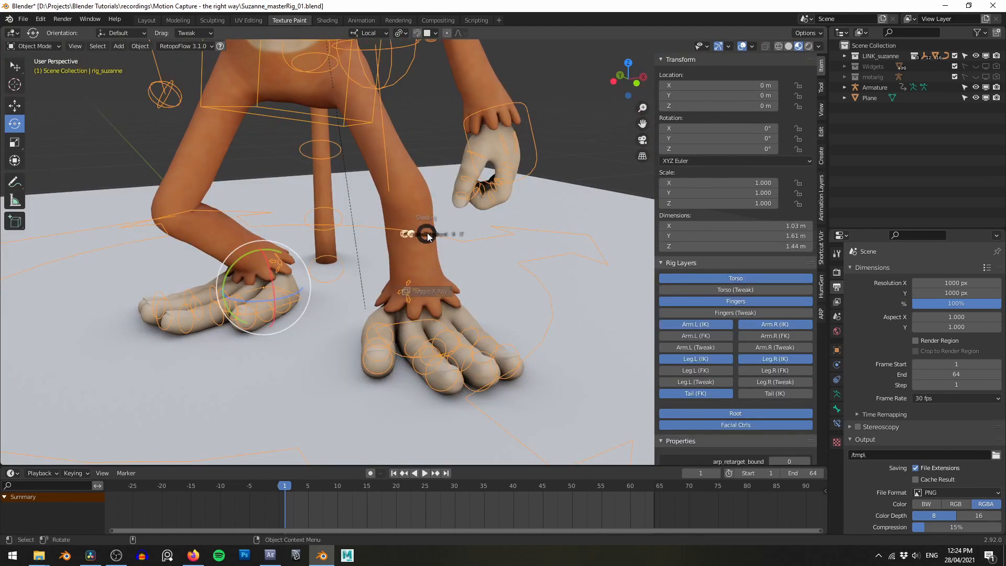
scroll(452, 179, down, 3)
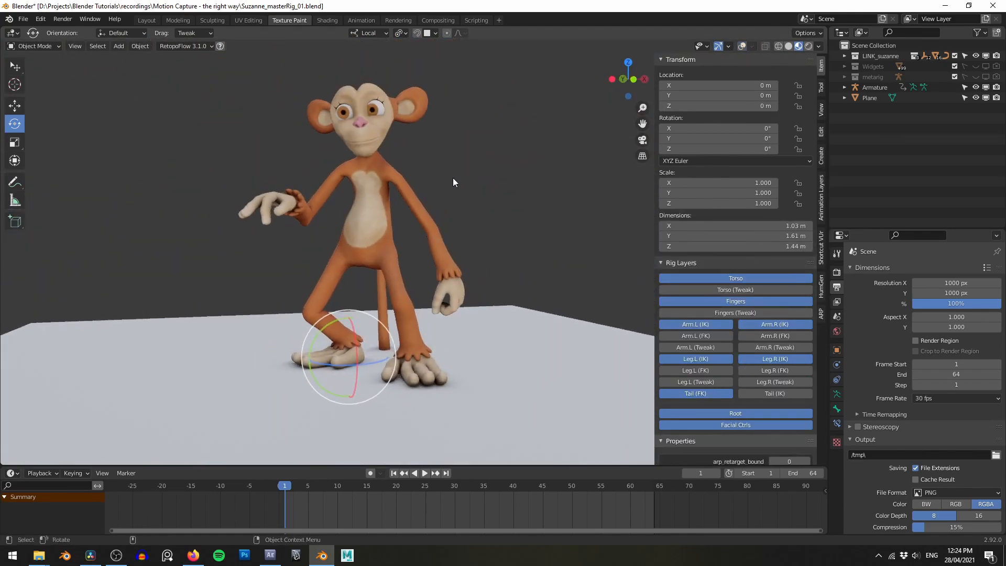
key(space)
scroll(485, 262, up, 6)
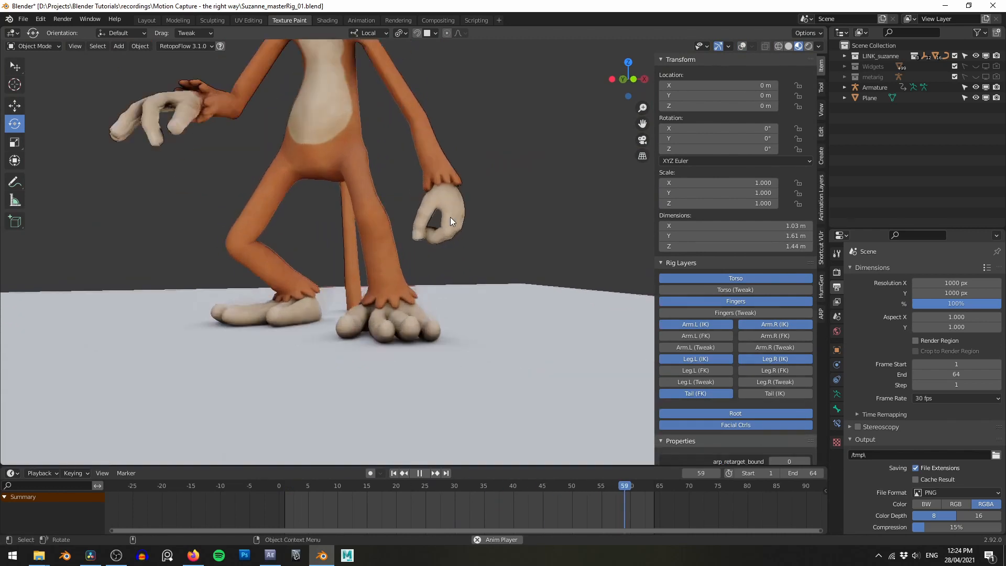
scroll(454, 212, down, 5)
shift+middle_drag(440, 126, 423, 245)
scroll(414, 247, down, 1)
alt+drag(424, 246, 375, 256)
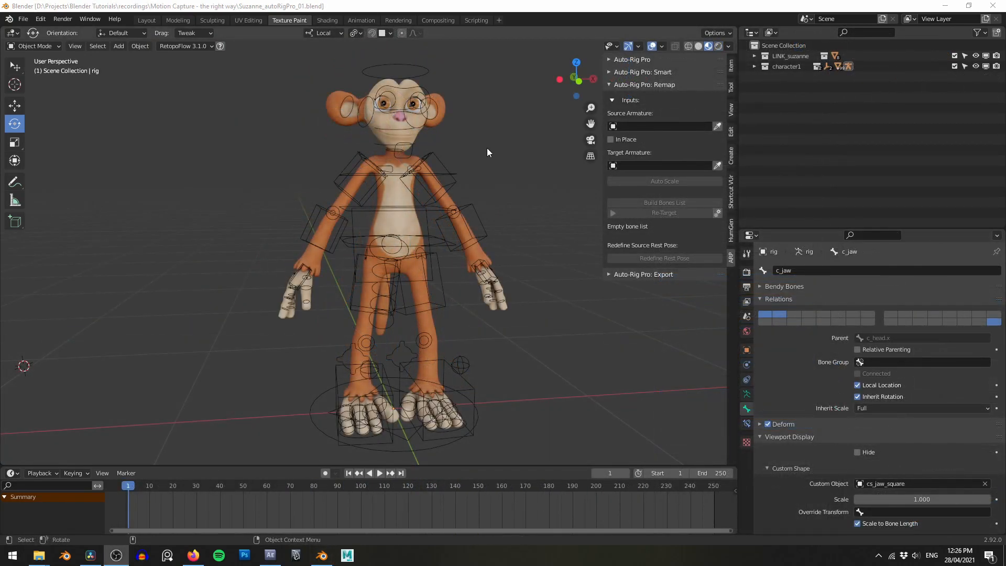
- Switch to the Suzanne_autoRigPro_01.blend scene and select the monkey's Auto-Rig Pro rig
click(272, 5)
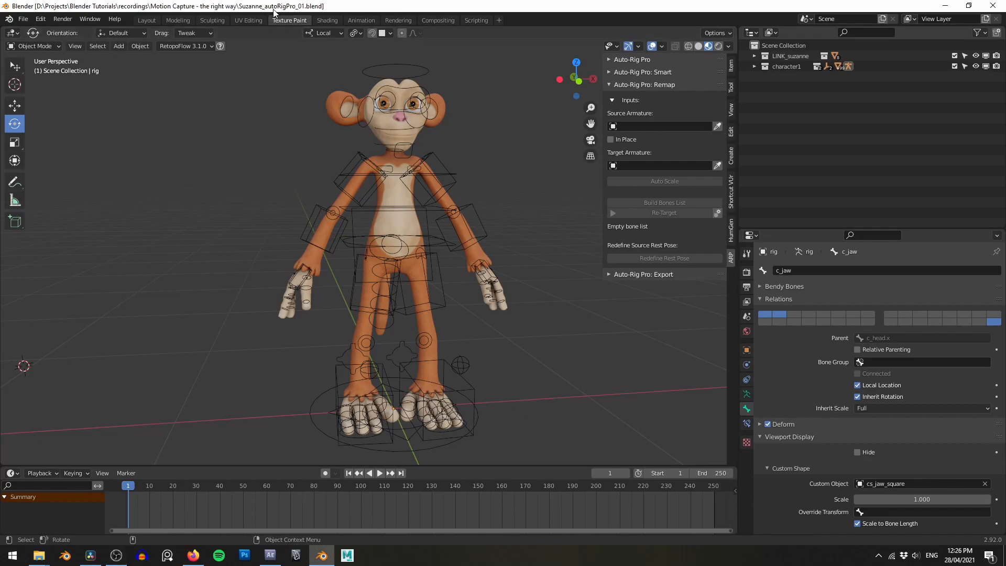
click(422, 73)
mouse_move(479, 153)
middle_down()
mouse_move(498, 153)
mouse_move(320, 148)
mouse_move(477, 156)
mouse_move(455, 149)
mouse_move(482, 140)
middle_up()
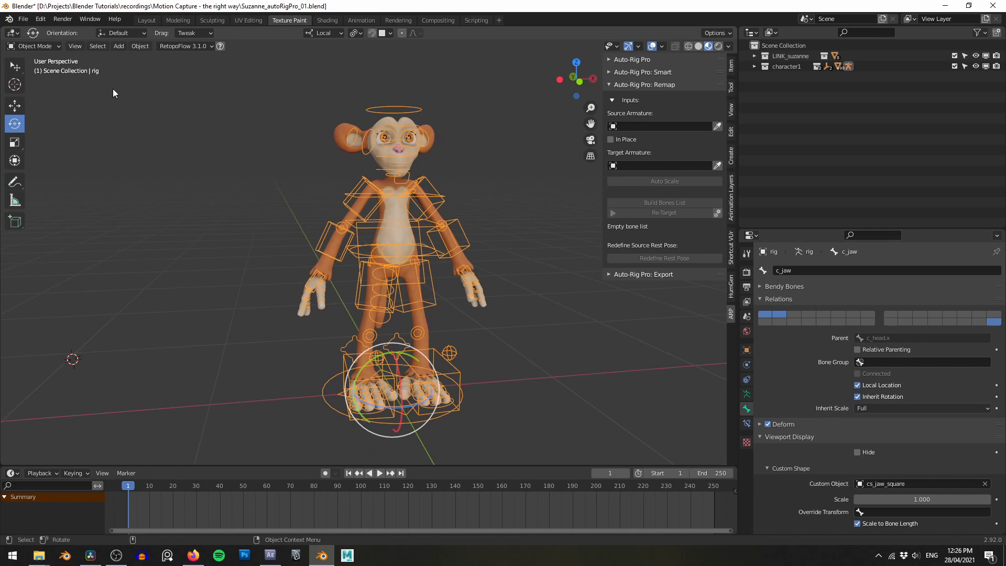
middle_drag(457, 151, 472, 181)
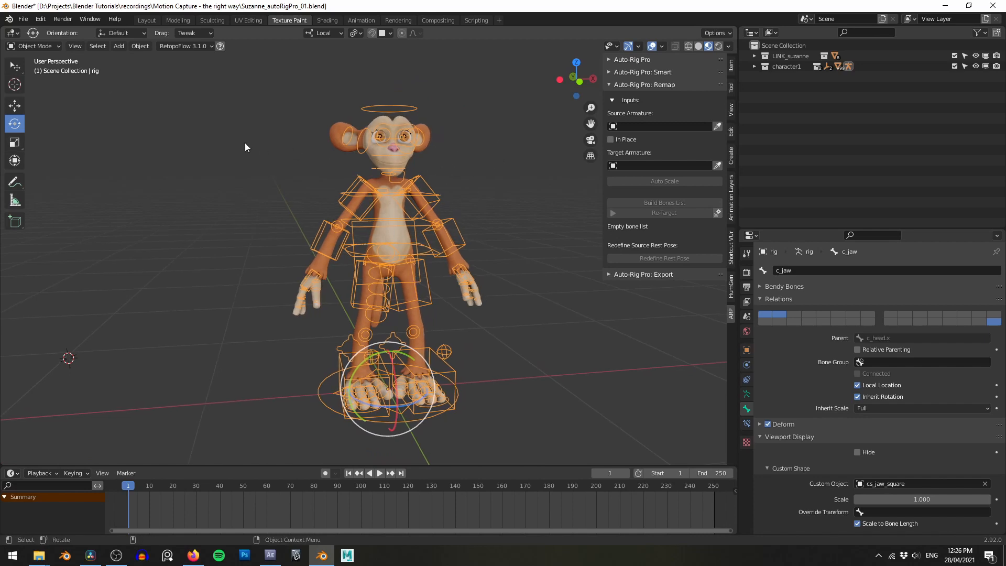
- Import Dribble.fbx as an FBX file with Automatic Bone Orientation enabled
click(24, 20)
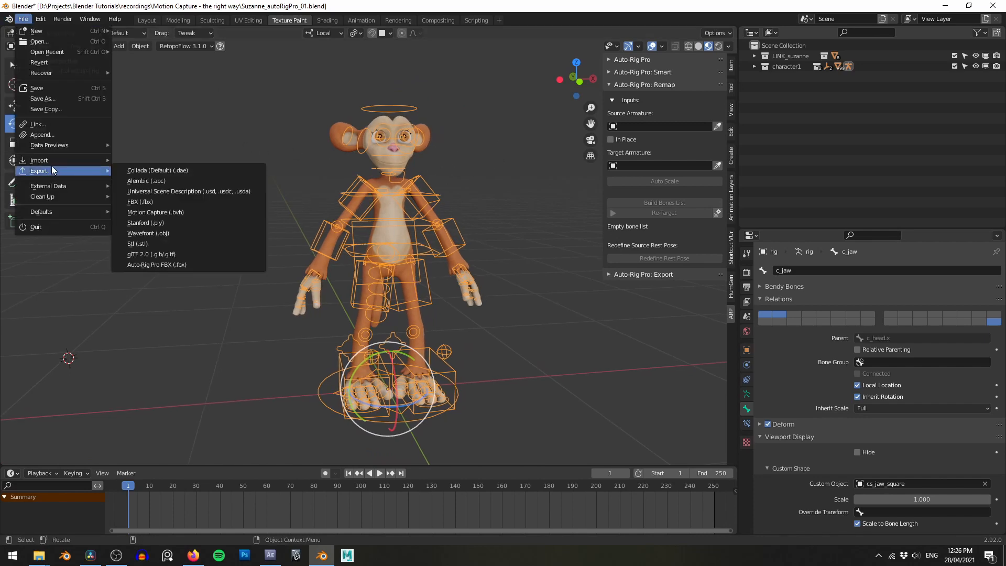
mouse_move(52, 162)
click(172, 178)
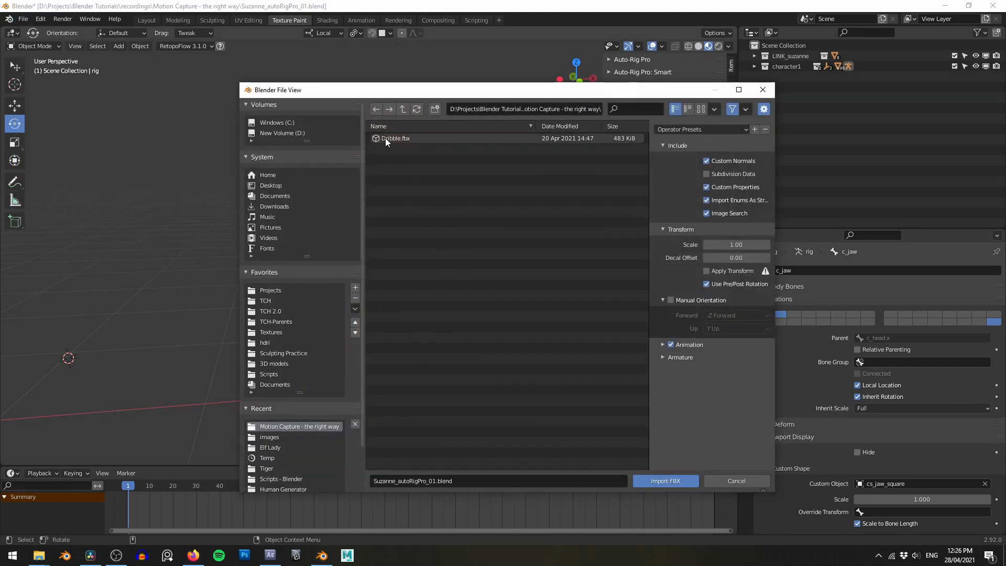
click(387, 139)
click(678, 356)
click(733, 398)
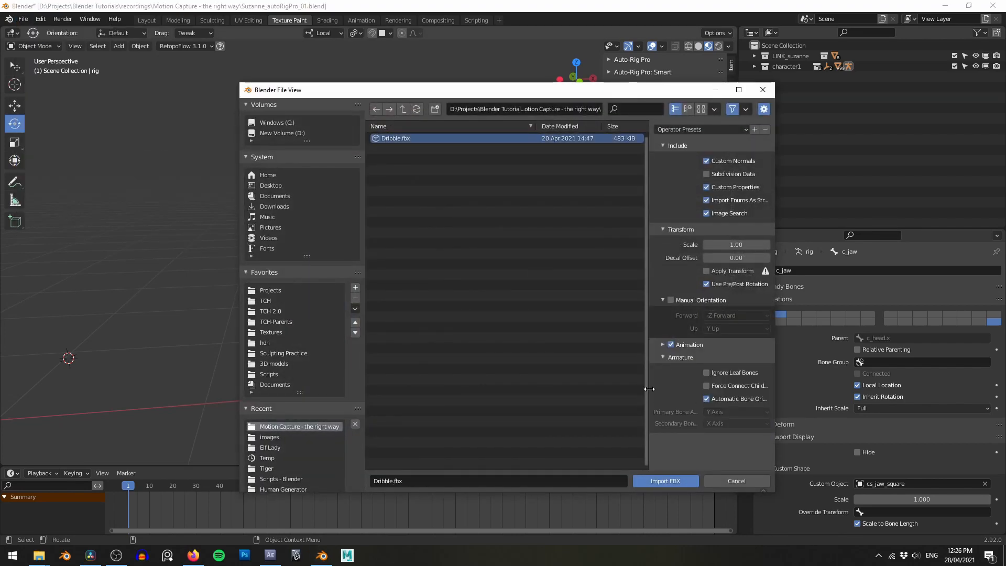
drag(648, 386, 609, 393)
click(666, 481)
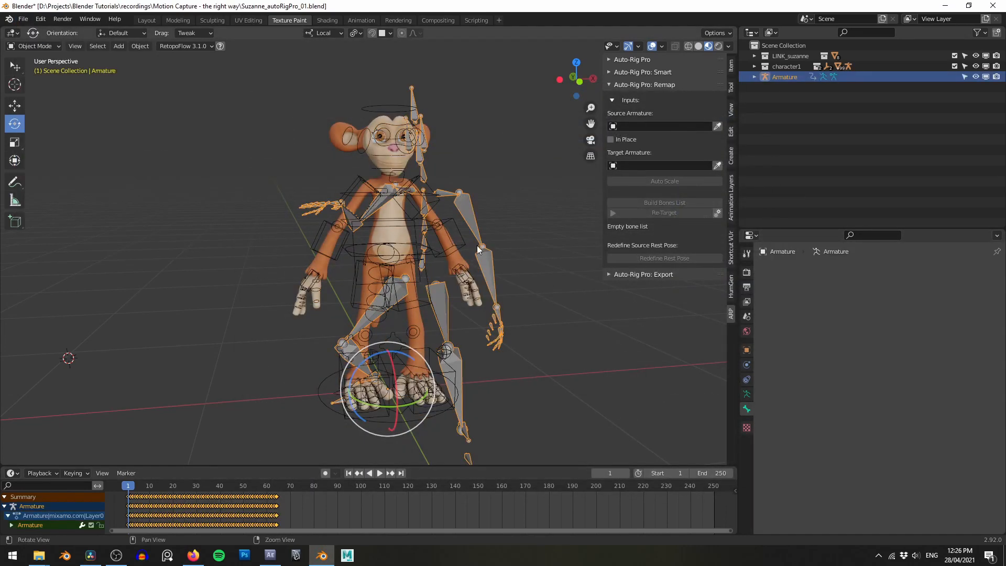
- Move the imported armature a little over 1 m in the negative local X direction, clear of the monkey
key(g)
key(x)
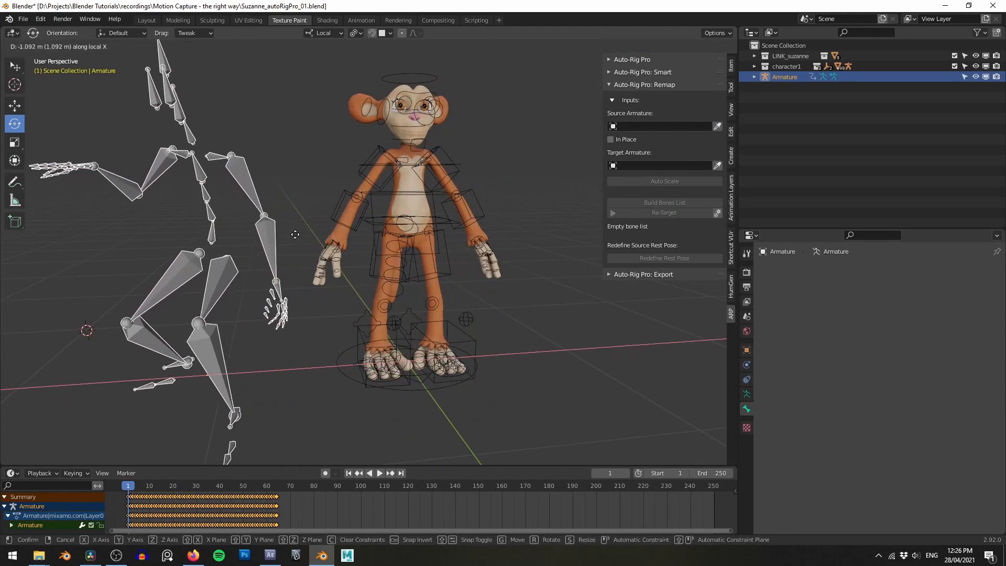
click(274, 231)
scroll(508, 197, down, 3)
alt+middle_drag(514, 175, 420, 181)
- Set Armature as the source and the monkey's rig as the target for the remap, and auto-scale them
click(717, 126)
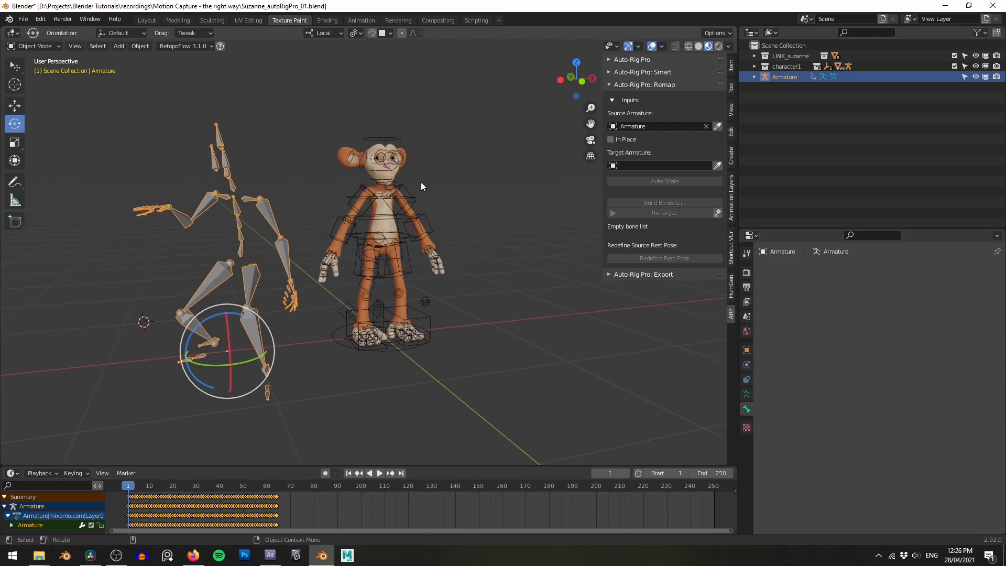
click(415, 192)
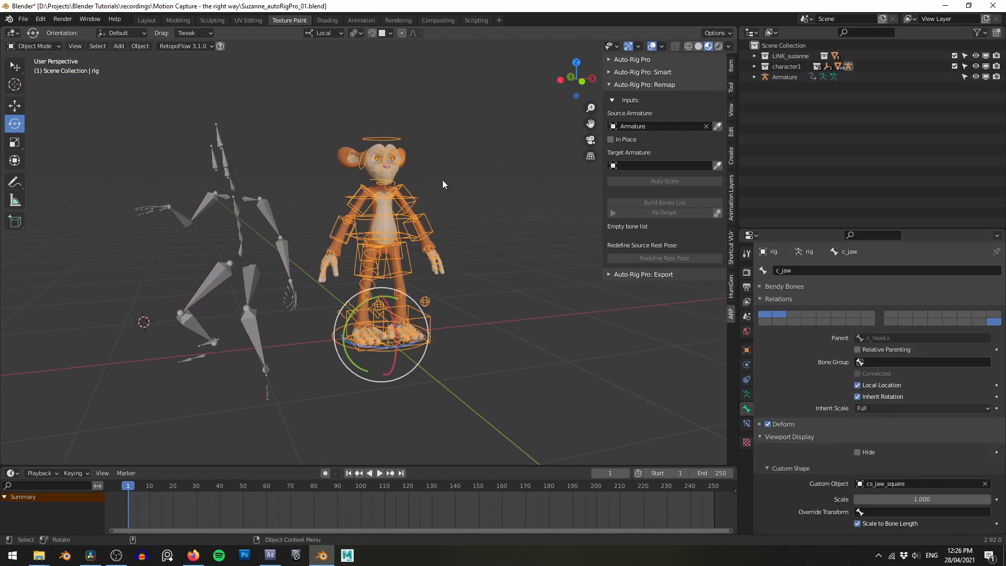
click(718, 165)
click(678, 185)
scroll(497, 216, up, 2)
middle_drag(496, 216, 620, 260)
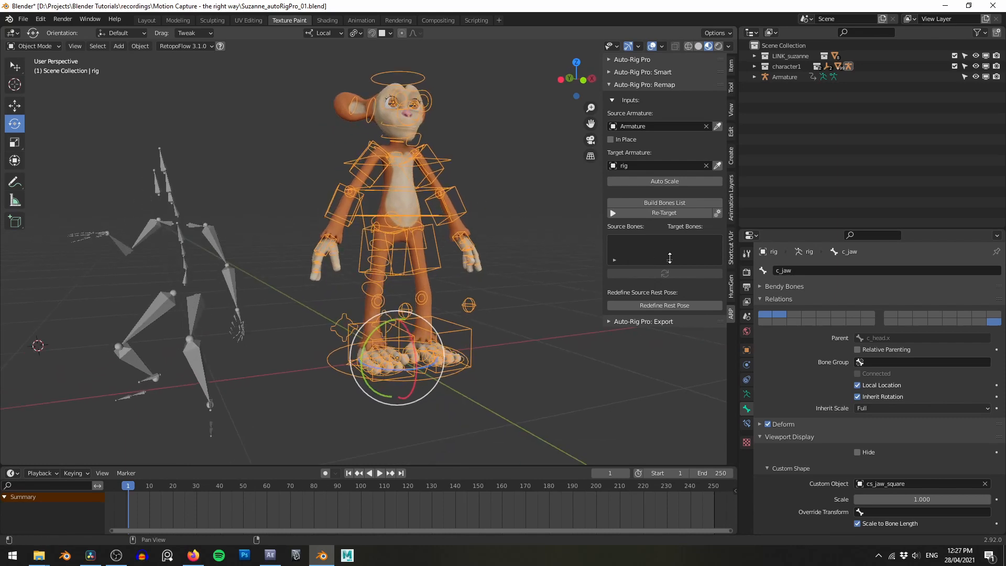
- Build the bones list, with its display area enlarged to show more source and target bone pairs
drag(670, 260, 669, 355)
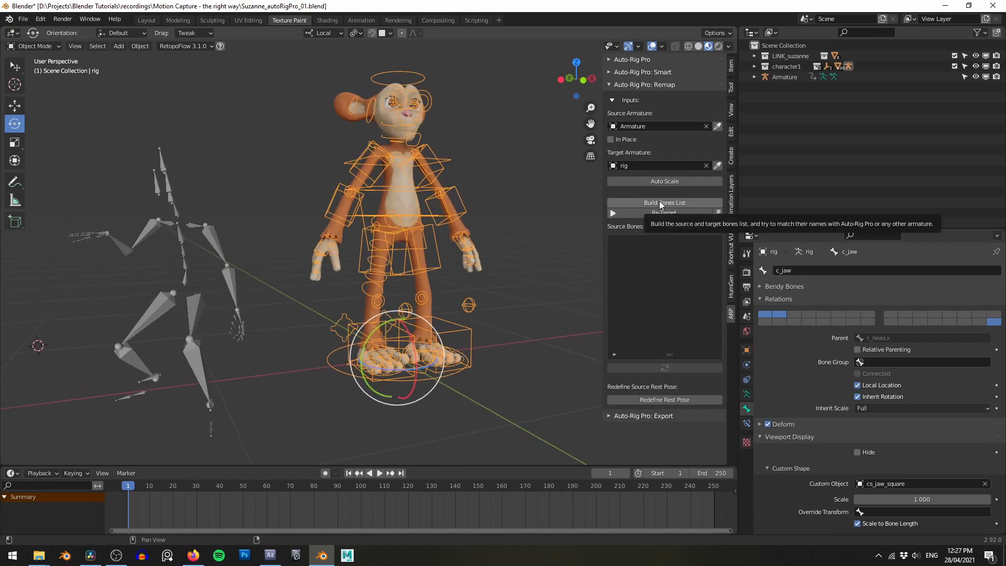
click(664, 203)
drag(603, 279, 541, 280)
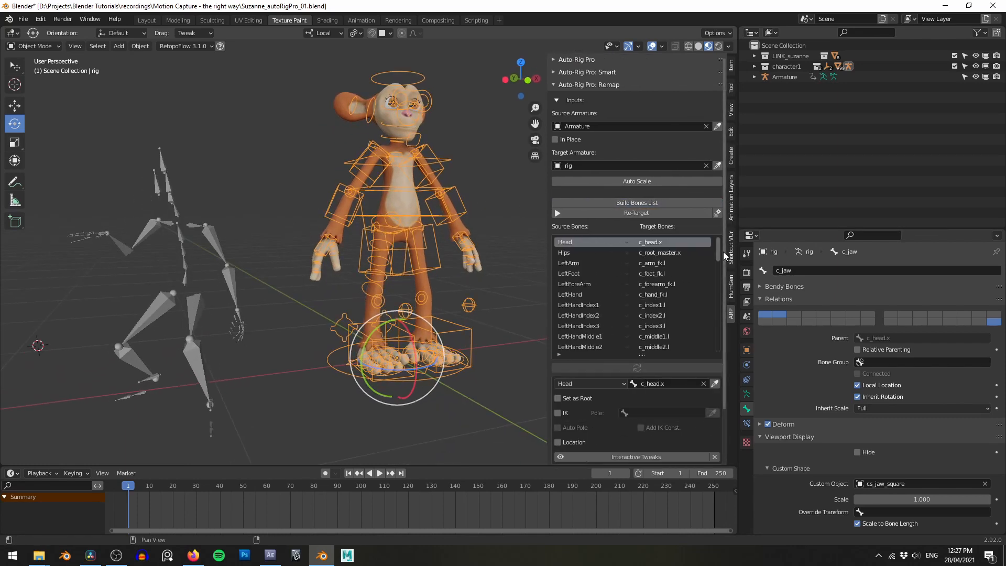
shift+middle_drag(488, 227, 470, 237)
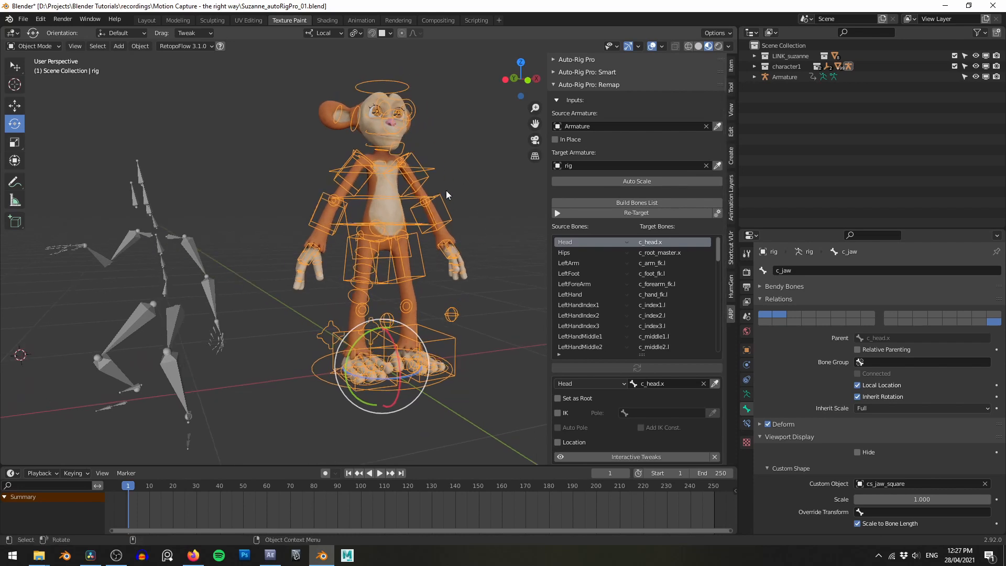
- Check the bone mapping down to the spine entries and change the RightUpLeg target to c_thigh_fk.r
drag(719, 250, 715, 350)
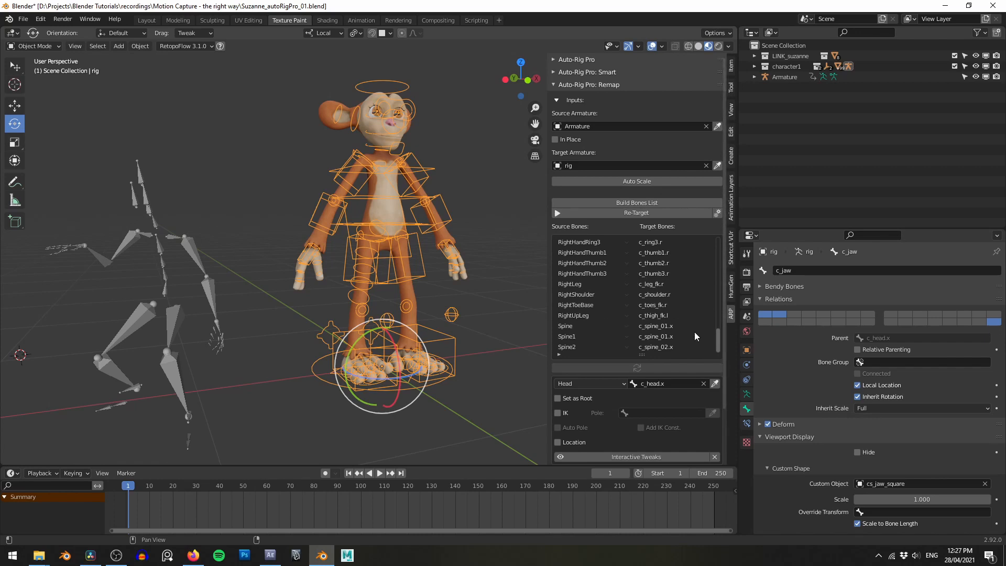
click(578, 317)
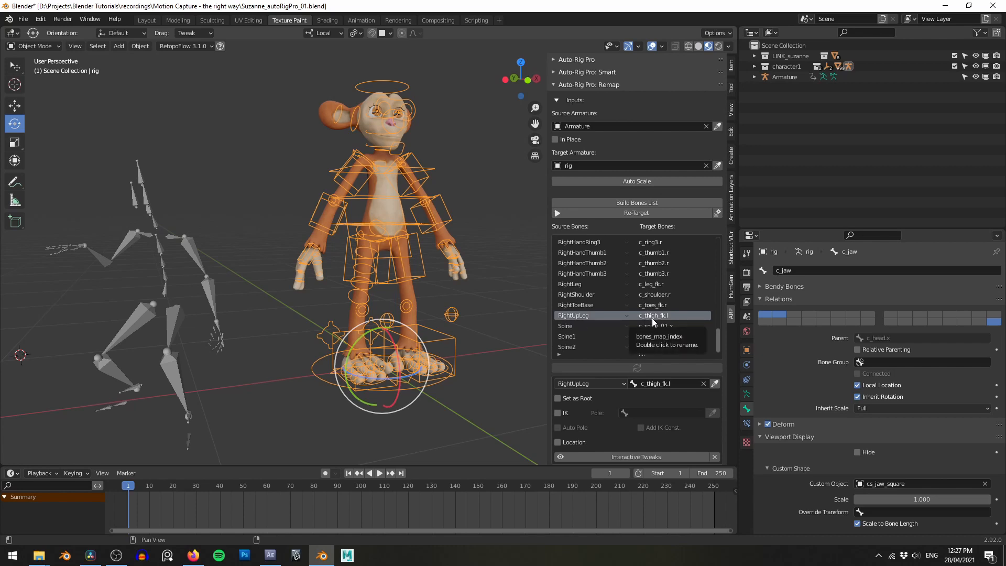
double_click(666, 316)
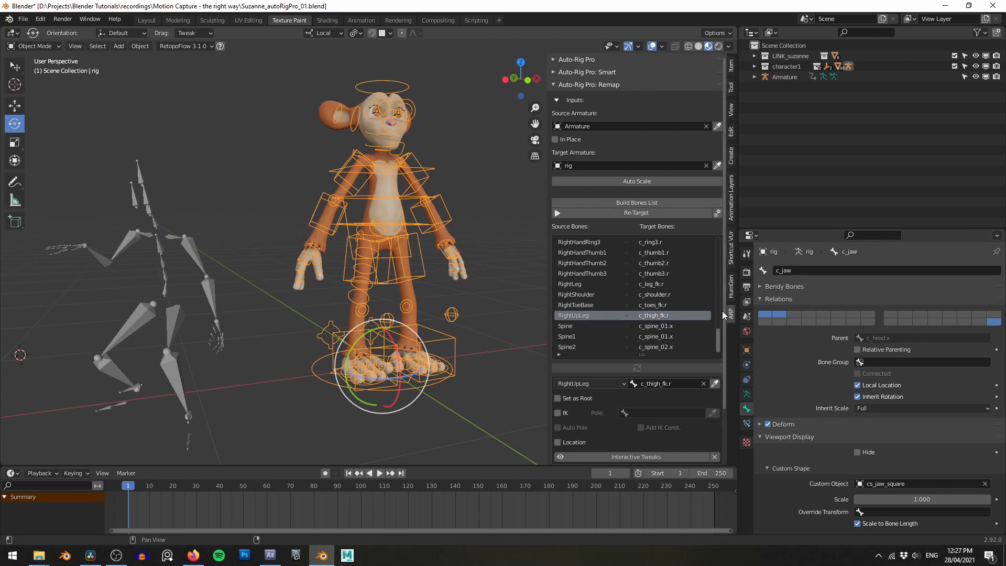
mouse_move(716, 341)
mouse_down()
mouse_move(712, 242)
mouse_move(724, 345)
mouse_up()
- Load the Mixamo IK mapping preset for the bones list
scroll(618, 400, down, 3)
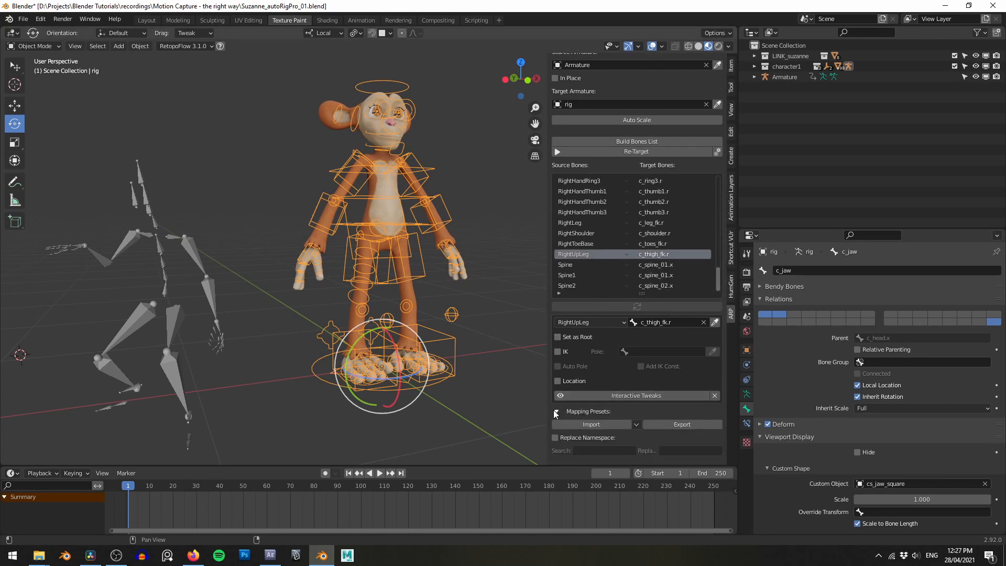
click(612, 411)
scroll(614, 420, down, 2)
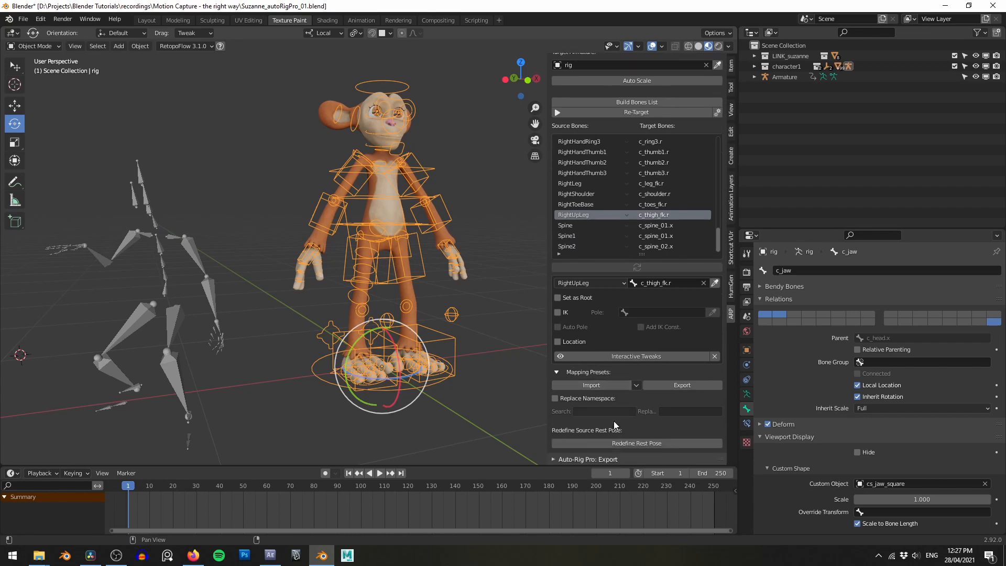
click(636, 385)
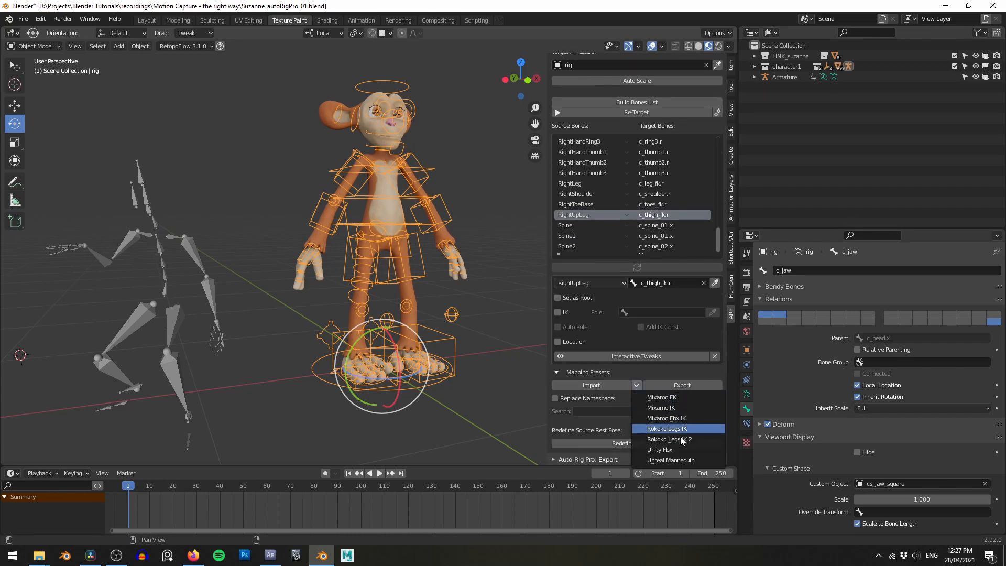
click(680, 408)
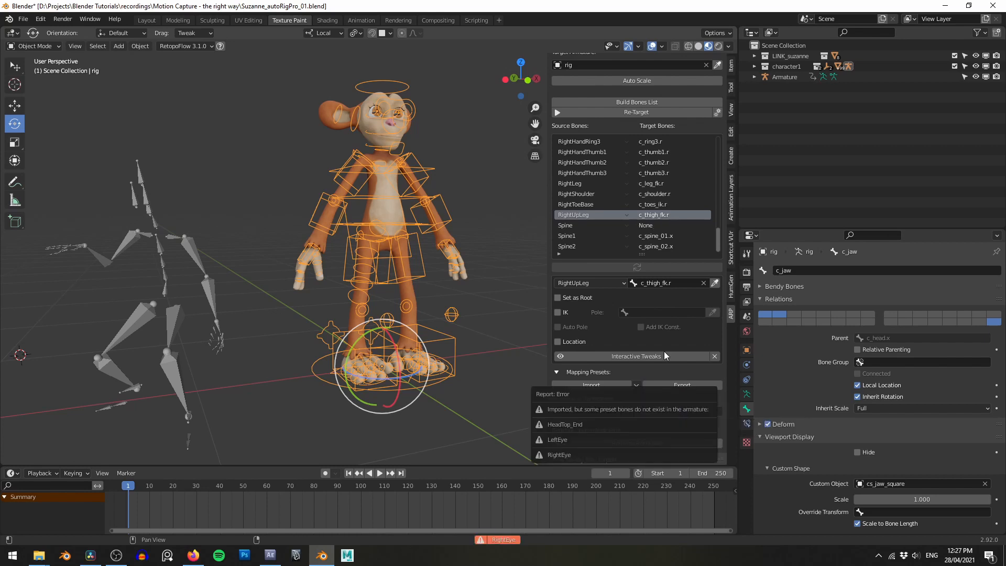
- Examine the preset's target assignments for Spine and the RightHandPinky1, RightHandPinky2 and RightHandPinky3 source bones
click(656, 227)
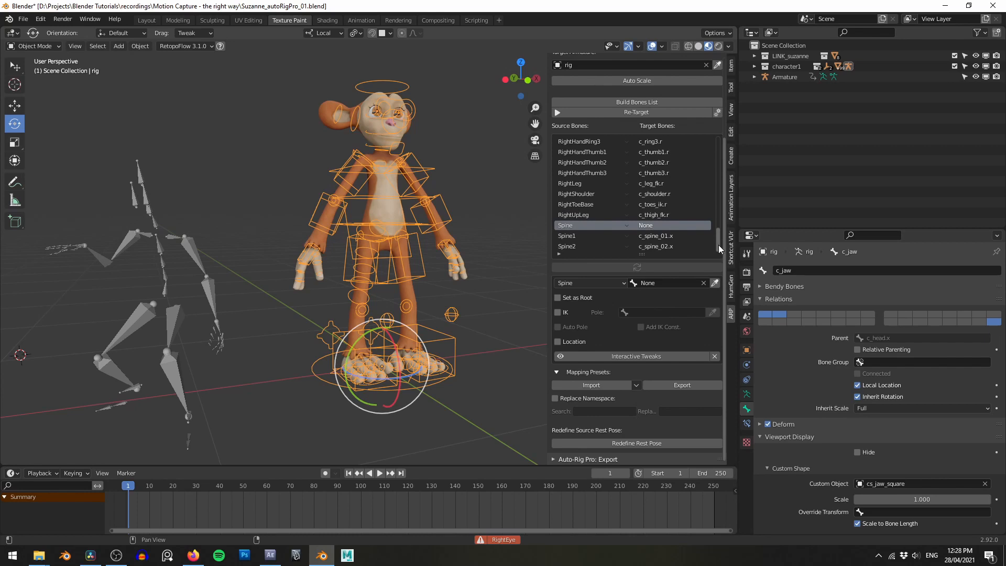
drag(718, 244, 719, 219)
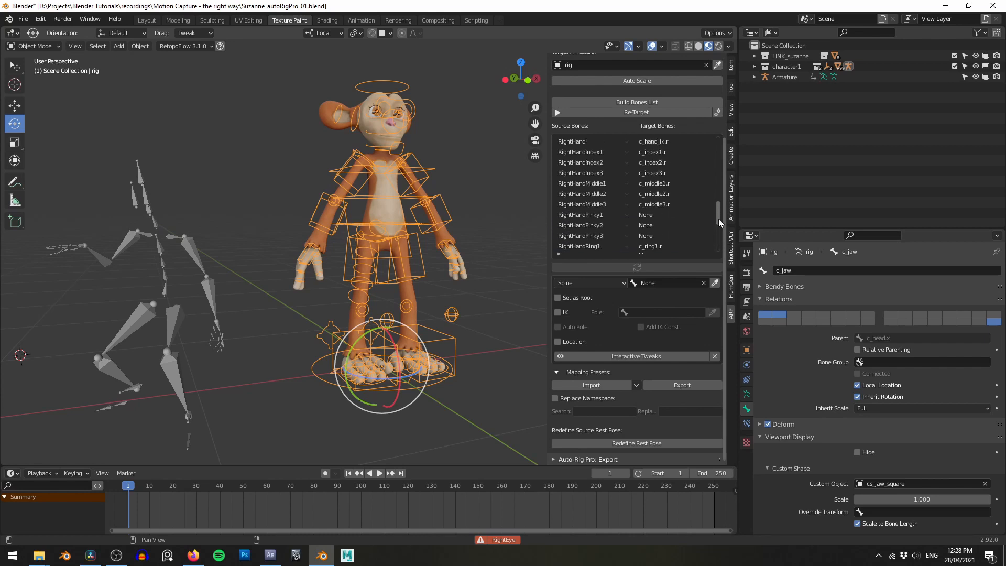
click(652, 215)
click(651, 225)
click(650, 235)
click(654, 216)
click(651, 225)
click(649, 235)
click(654, 216)
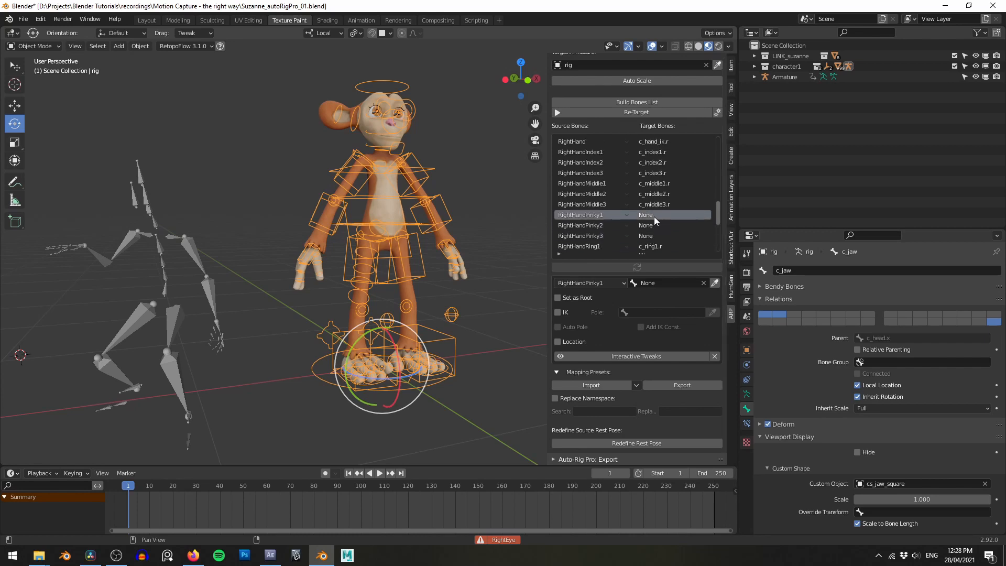
click(650, 235)
click(651, 226)
click(654, 216)
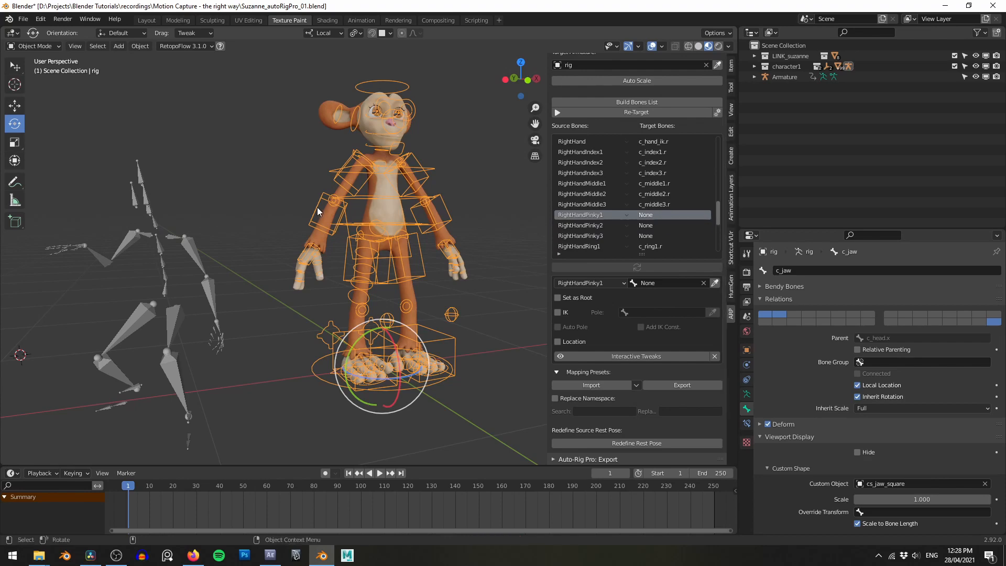
- Compare the fingers of the monkey's hand with the finger bones of the Mixamo armature
middle_drag(360, 234, 357, 259)
scroll(360, 234, up, 5)
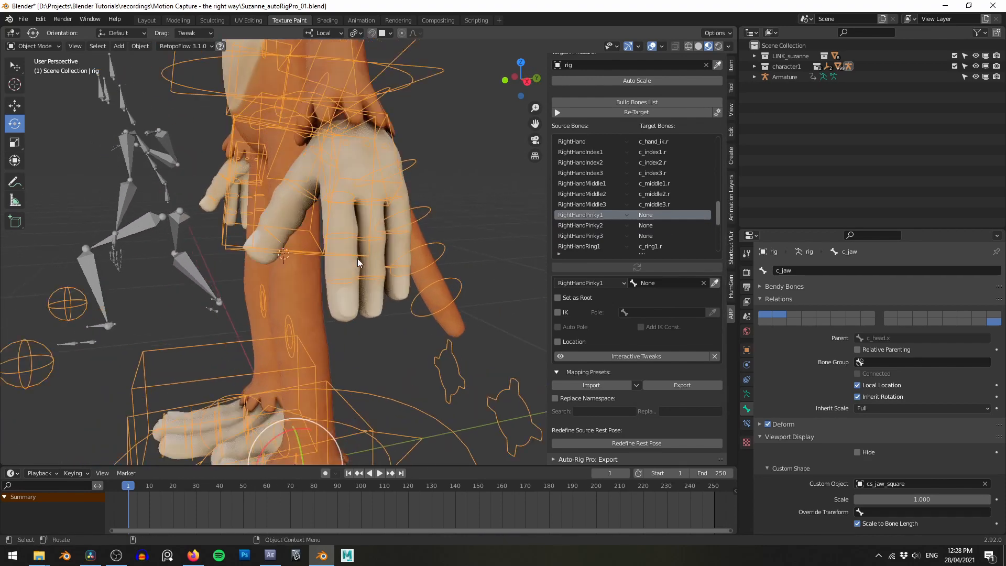
scroll(357, 257, up, 1)
scroll(404, 245, down, 2)
alt+drag(99, 275, 228, 273)
click(193, 318)
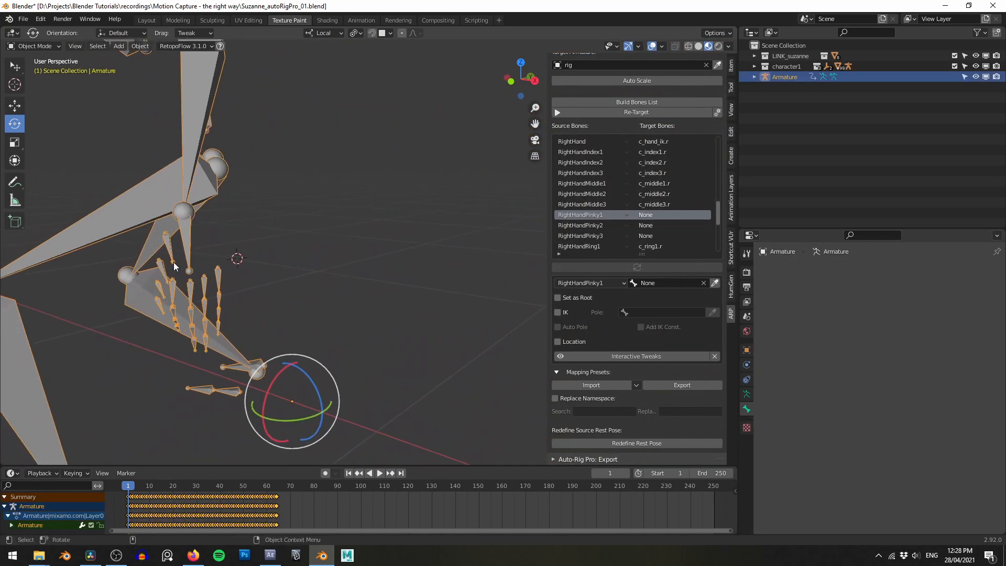
scroll(175, 263, down, 2)
scroll(204, 254, down, 3)
alt+middle_drag(445, 214, 272, 232)
scroll(272, 233, down, 2)
click(453, 224)
alt+middle_drag(454, 225, 416, 249)
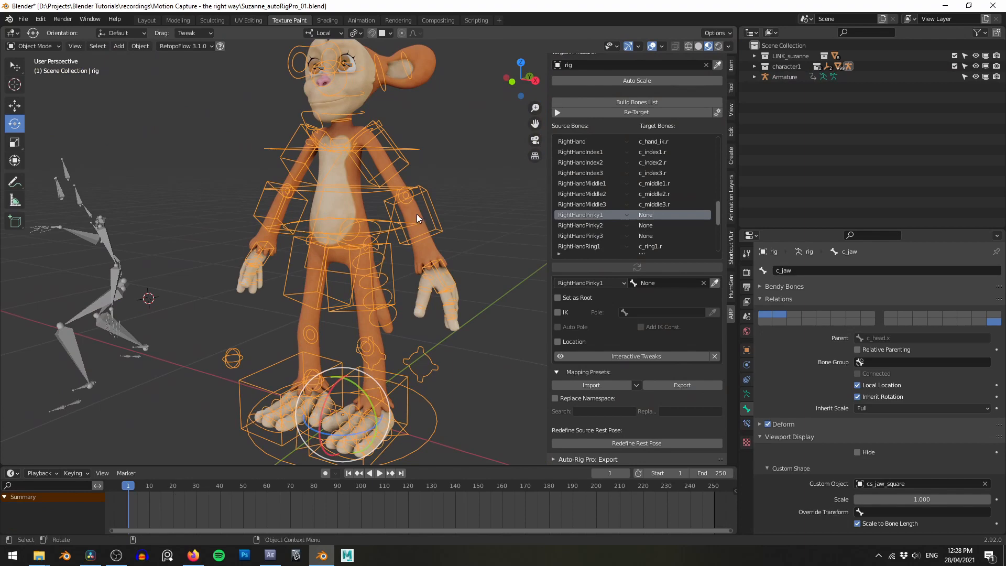
- Check the Hips entry in the bones list for its c_root_master.x target and its Set as Root option
middle_drag(417, 214, 446, 215)
scroll(693, 199, up, 4)
scroll(691, 198, up, 8)
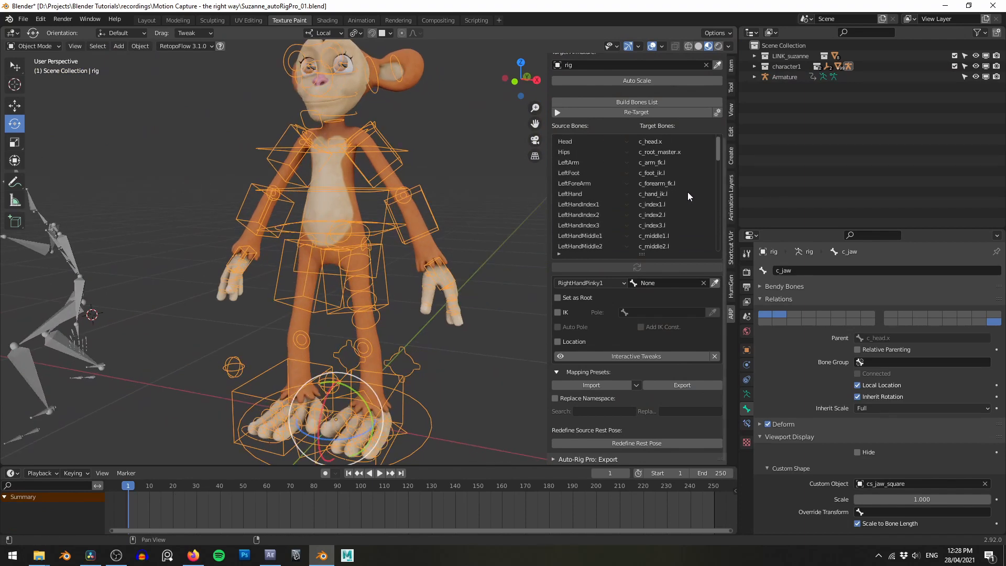
click(676, 154)
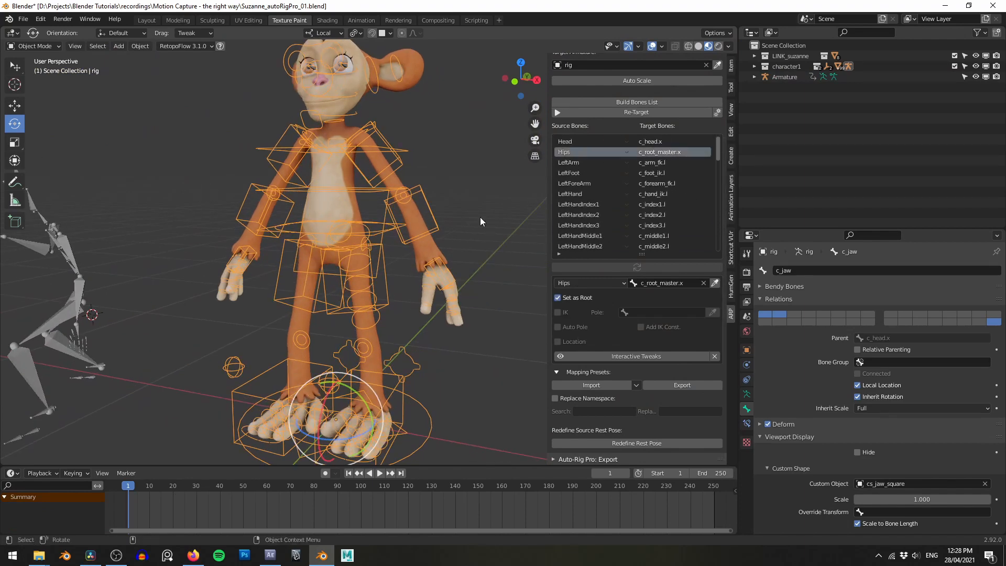
middle_drag(480, 217, 523, 208)
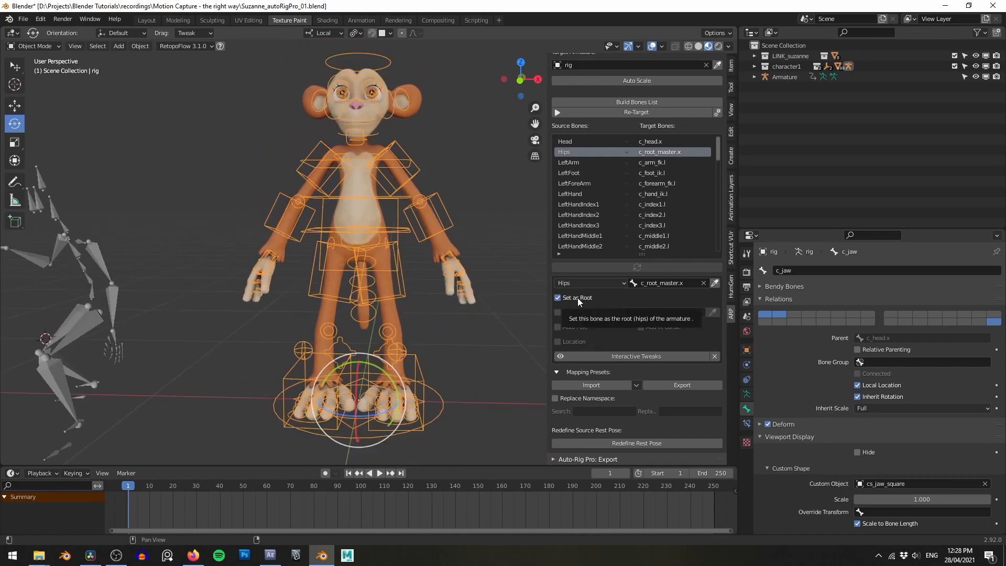
scroll(421, 216, down, 1)
scroll(427, 208, down, 2)
shift+middle_drag(428, 208, 420, 228)
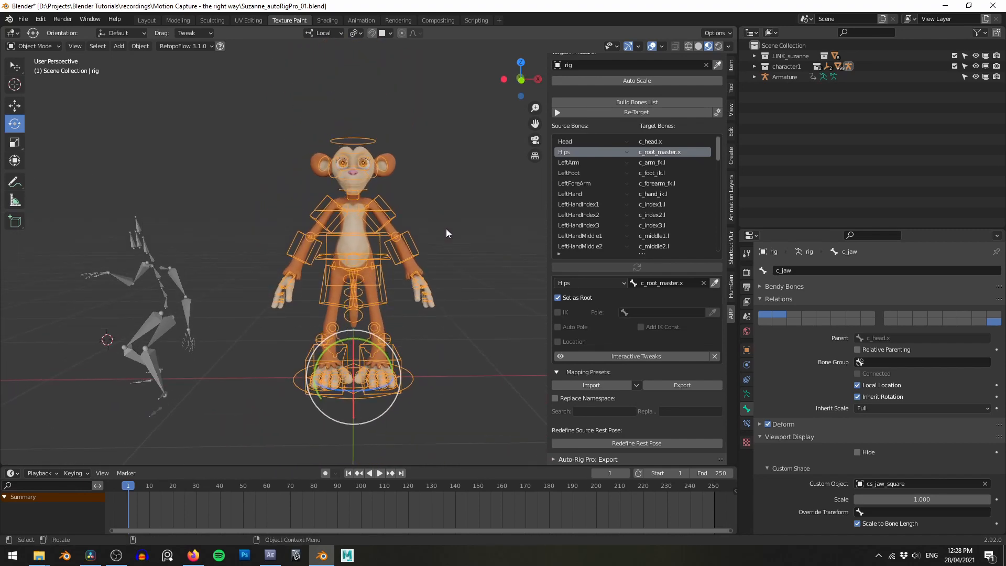
- Start redefining the rest pose of the source armature and select its LeftShoulder bone
shift+middle_drag(171, 282, 241, 265)
click(243, 265)
key(KP_Decimal)
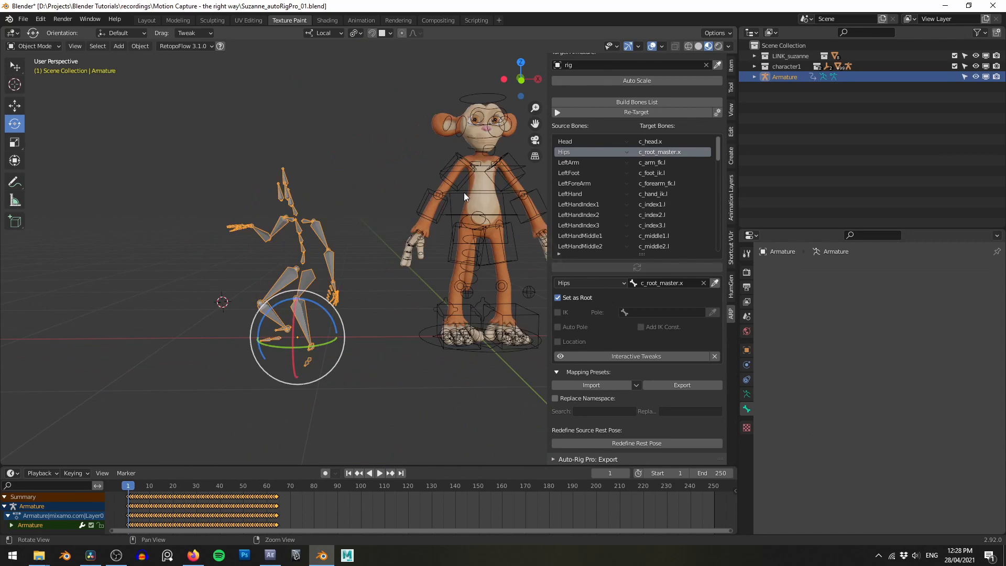
click(655, 444)
click(607, 505)
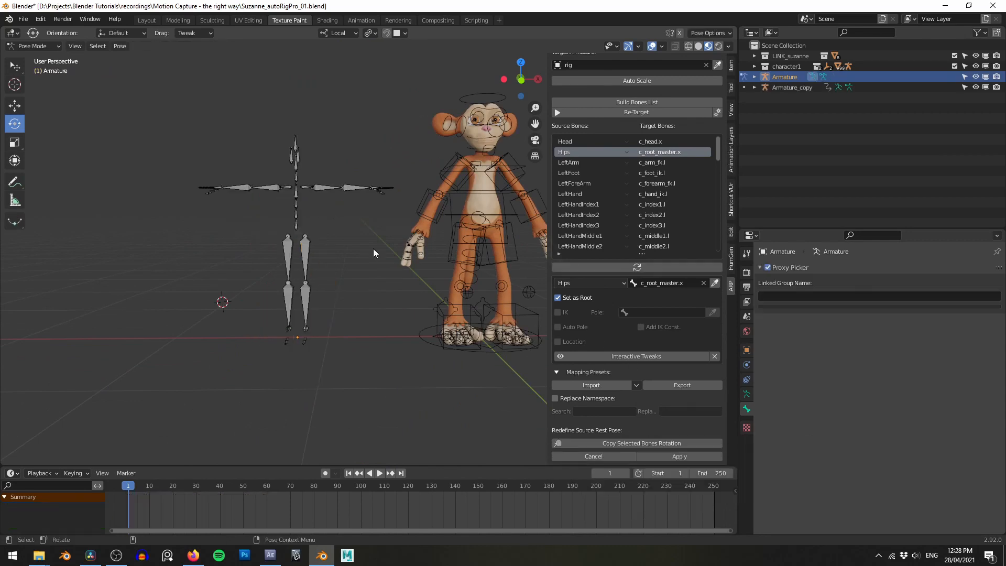
scroll(403, 202, up, 6)
click(307, 153)
- Try rotating the LeftShoulder bone by 27.4° in the source rest pose
key(r)
click(413, 159)
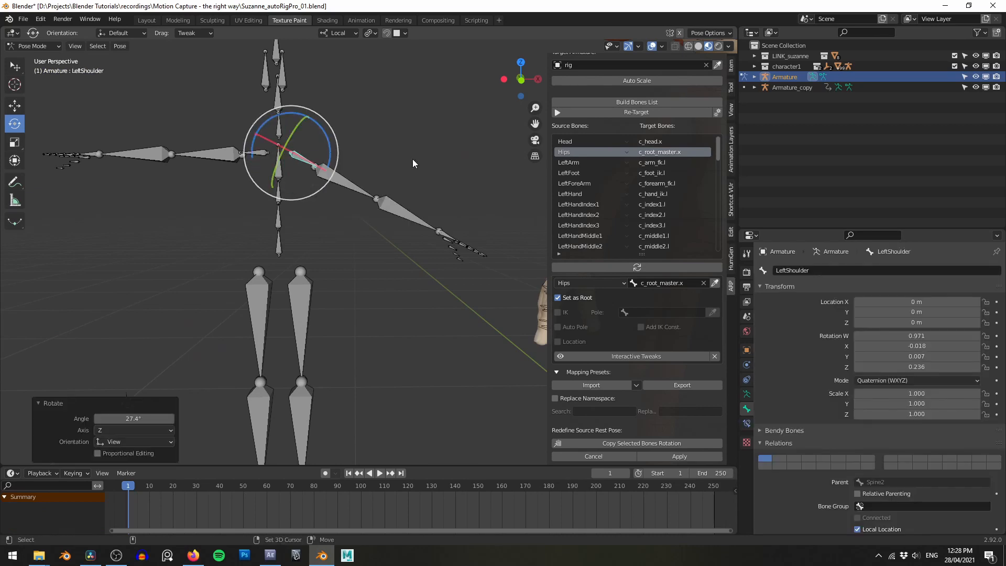
key(ctrl+z)
- Add the LeftArm, LeftForeArm and LeftHand bones of the source armature to the selection
shift+middle_drag(354, 163, 351, 181)
shift+click(366, 172)
shift+click(422, 172)
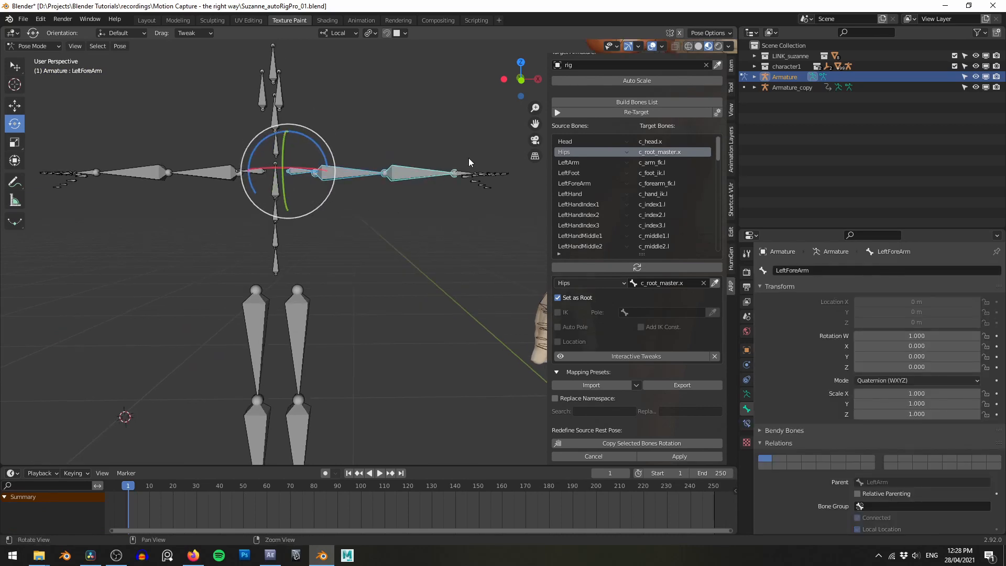
scroll(442, 189, up, 2)
shift+middle_drag(469, 160, 531, 207)
shift+click(455, 184)
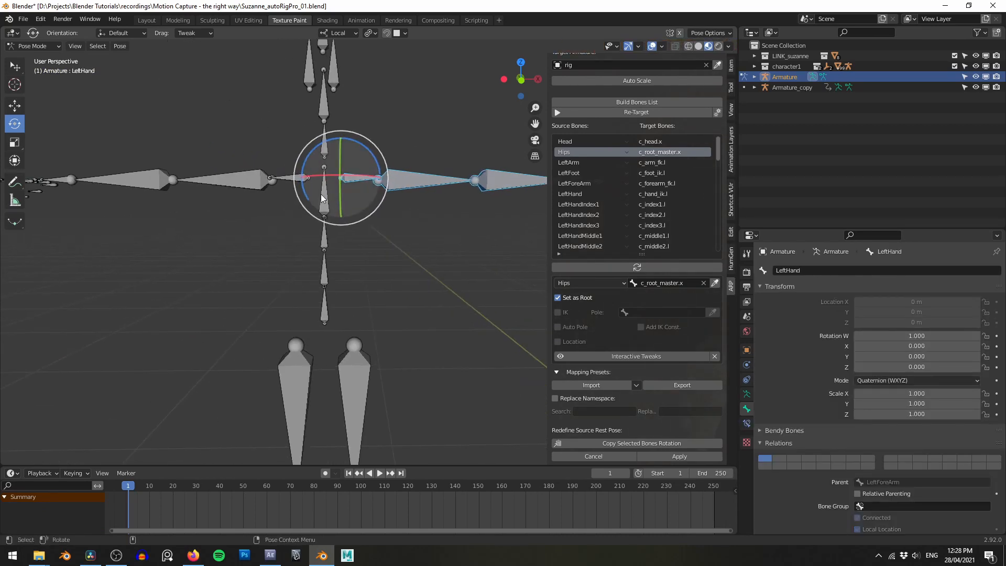
- Add the RightShoulder, RightArm, RightForeArm and RightHand bones of the source armature to the selection
shift+click(287, 180)
shift+click(229, 181)
shift+click(142, 181)
shift+click(64, 180)
- Add the upper and lower leg bones on both sides of the source armature to the selection
shift+middle_drag(277, 440, 294, 287)
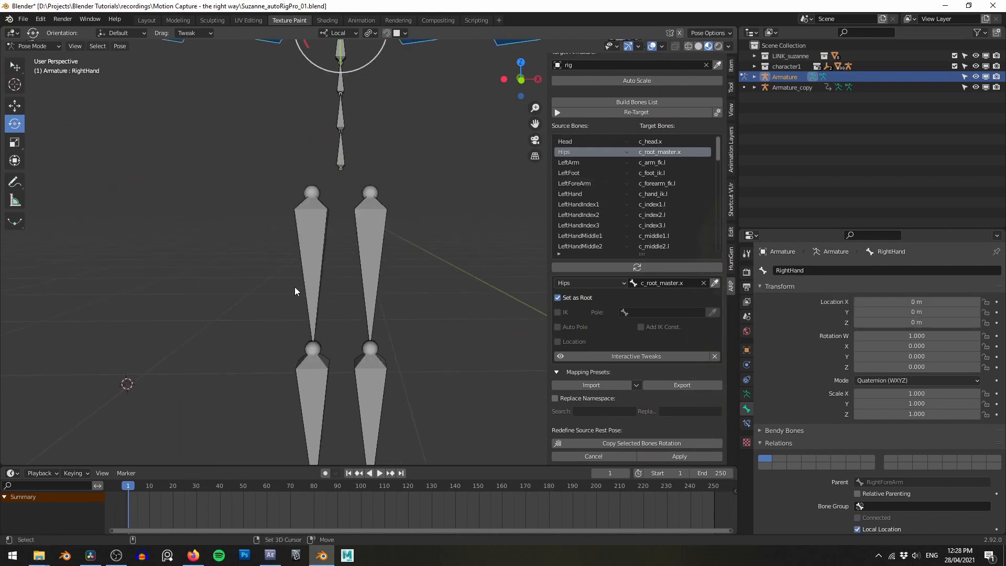
shift+click(360, 244)
shift+click(320, 259)
shift+click(317, 386)
shift+click(374, 391)
- Copy the selected bones' rotation into the redefined source rest pose and apply it
scroll(417, 341, down, 3)
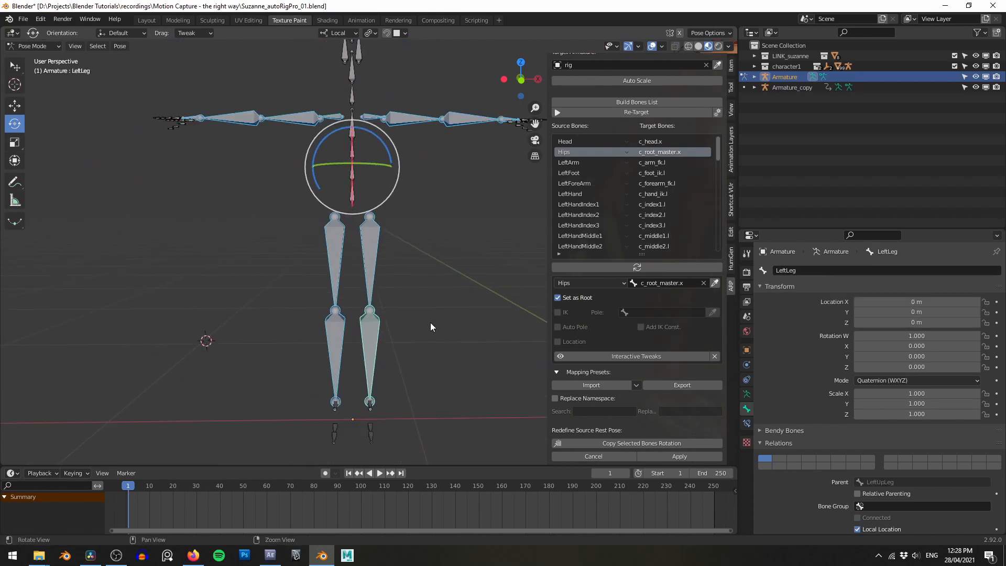
middle_drag(429, 324, 360, 274)
scroll(366, 282, down, 4)
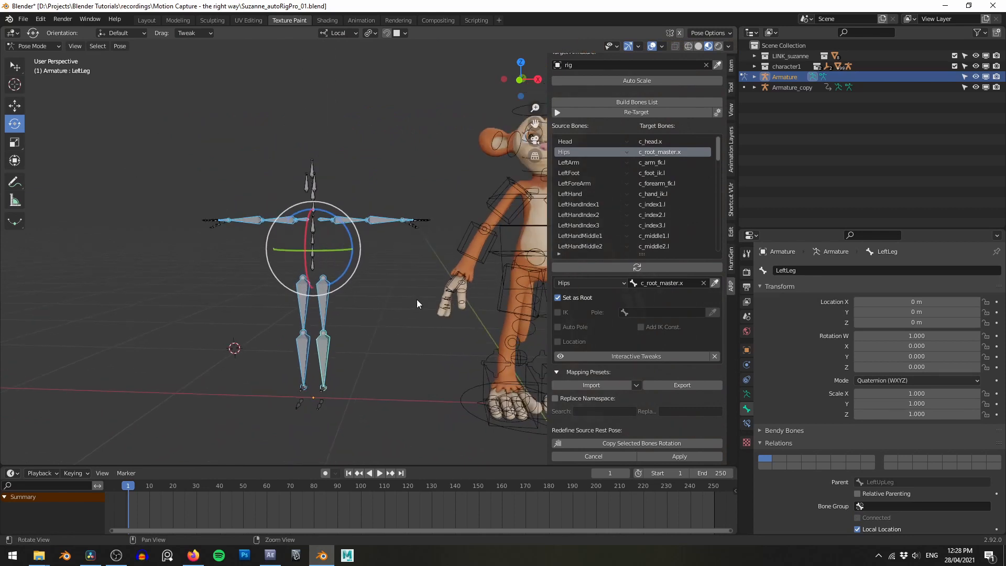
shift+middle_drag(430, 287, 414, 268)
scroll(676, 404, down, 1)
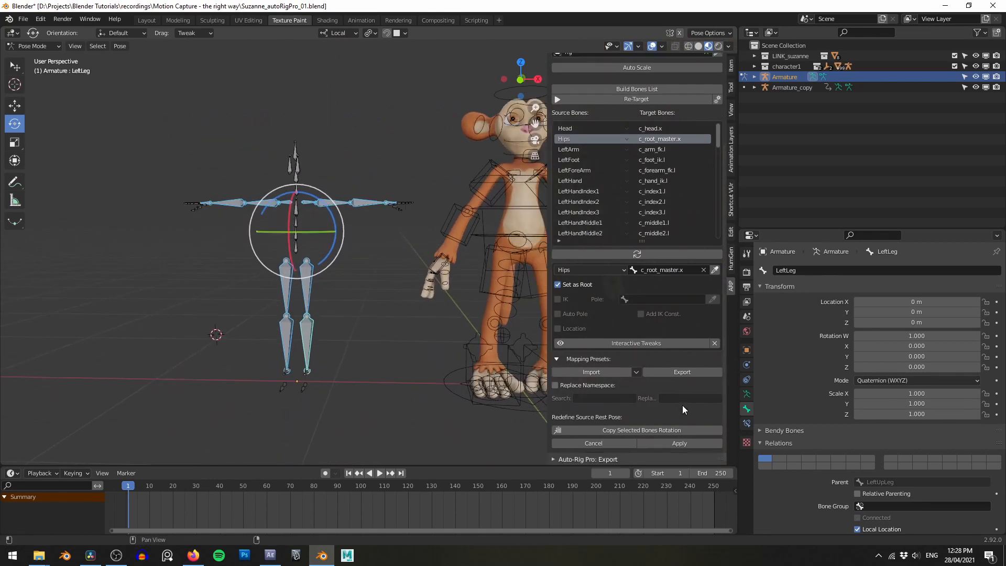
click(664, 432)
click(675, 445)
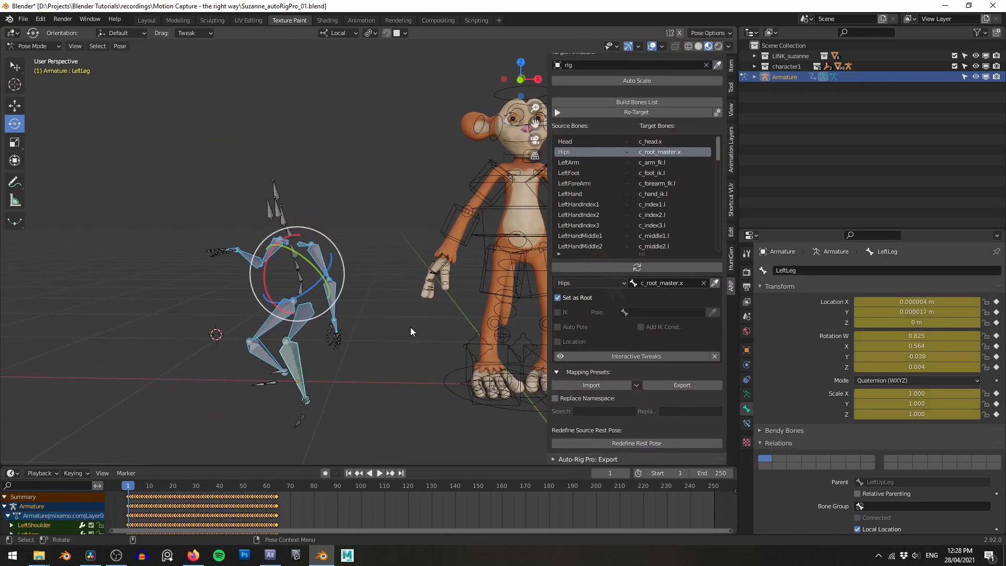
- Set the scene's end frame to 64 in Object Mode and retarget the motion to the rig over frames 1 to 64
key(ctrl+Tab)
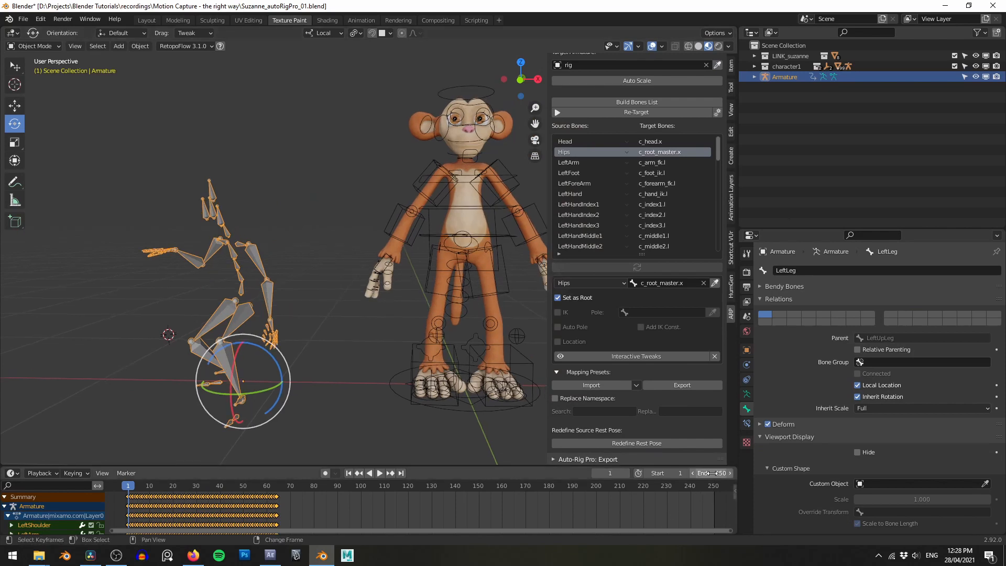
click(713, 473)
text(64)
key(Return)
key(Home)
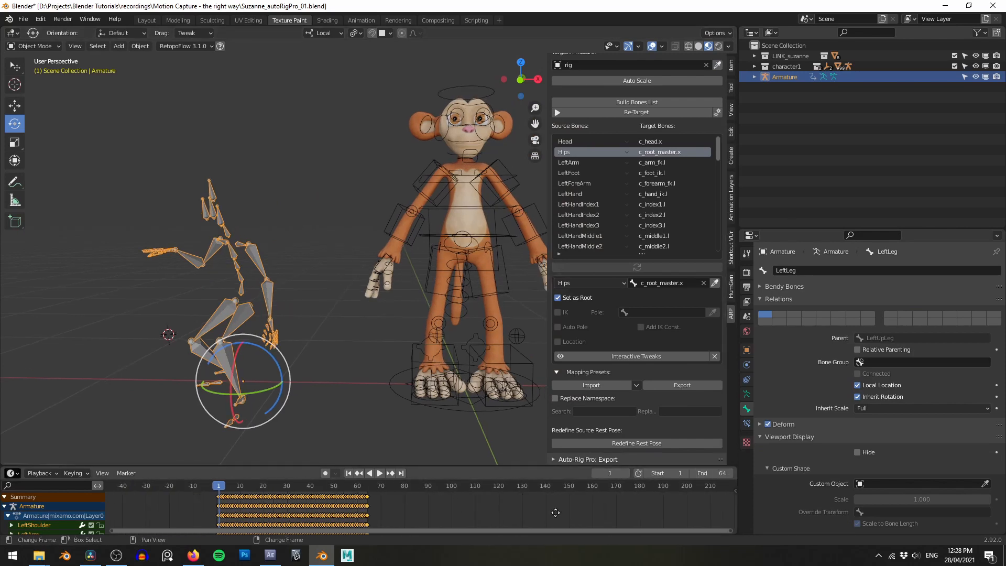
click(643, 110)
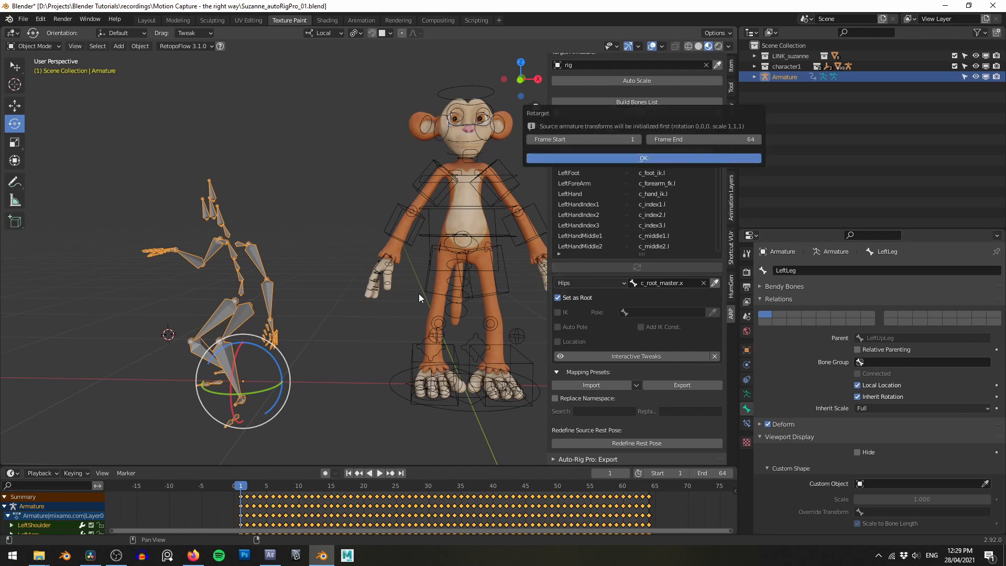
key(Return)
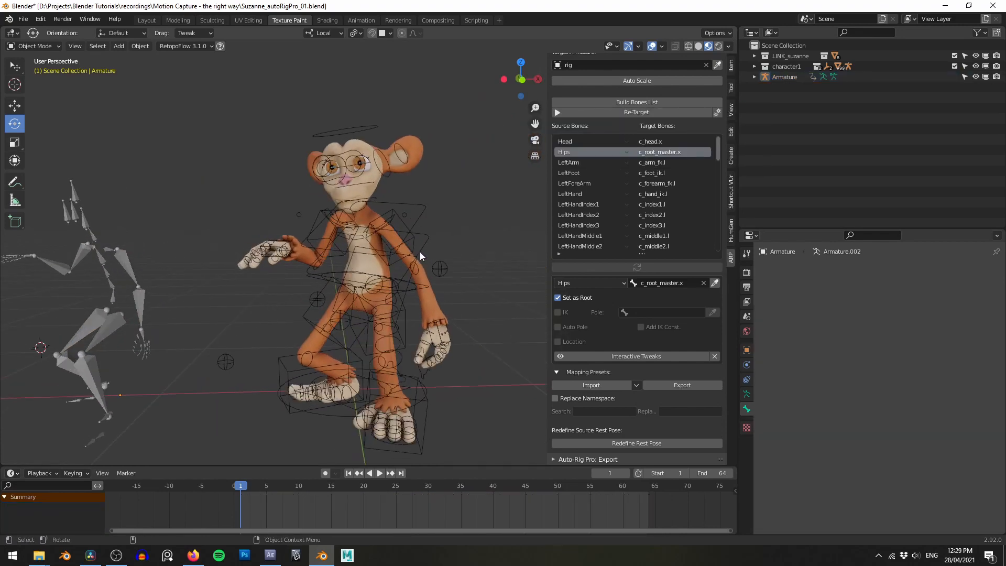
- Hide the viewport overlays and play the retargeted animation to examine the character's legs and feet
key(z)
click(428, 191)
mouse_move(408, 251)
shift+middle_down()
mouse_move(419, 237)
mouse_move(486, 257)
mouse_move(420, 266)
shift+middle_up()
key(space)
scroll(379, 241, up, 6)
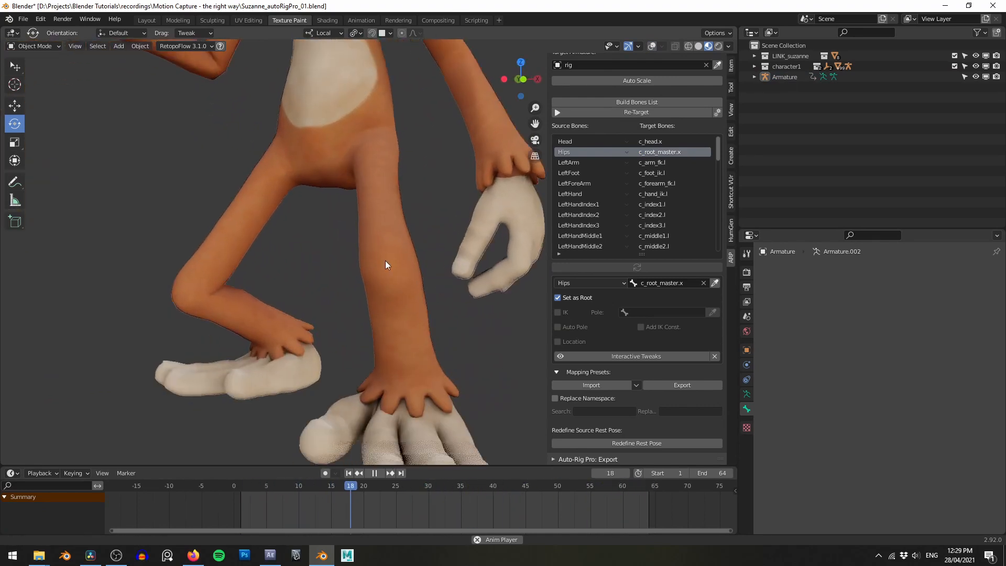
key(Escape)
- Show the viewport overlays and switch the character rig to Pose Mode
key(z)
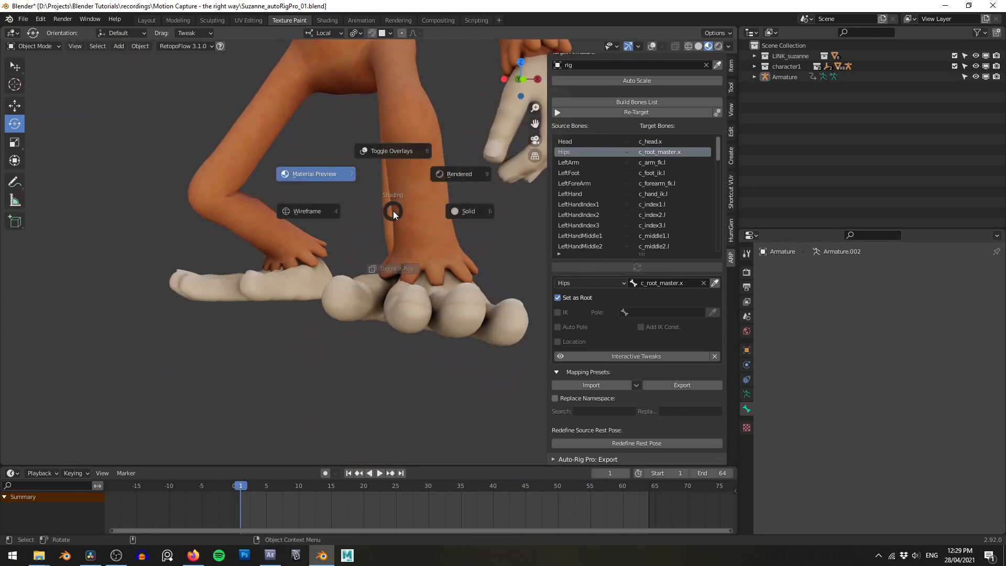
click(396, 170)
click(382, 348)
key(ctrl+Tab)
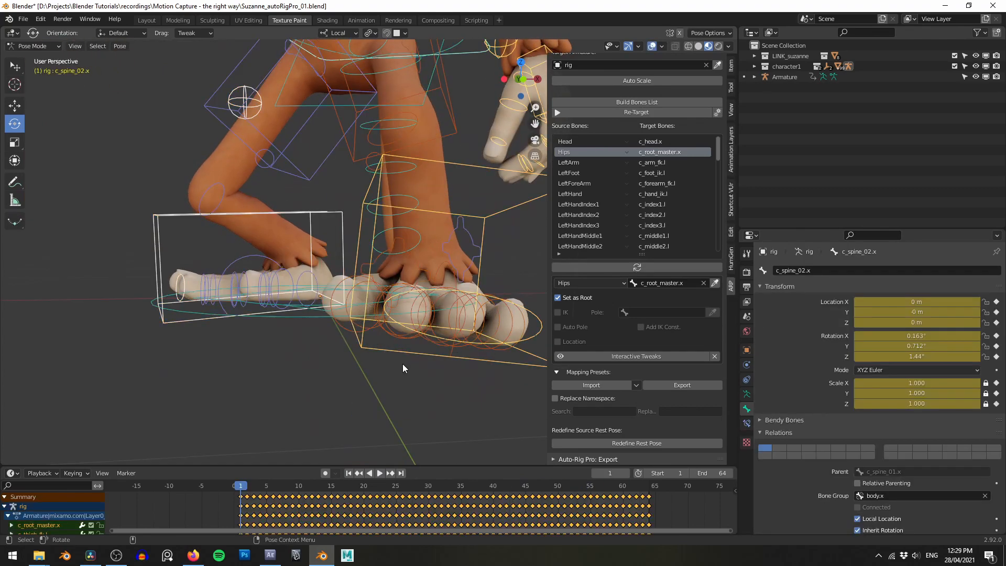
- Select the c_foot_ik.l and c_foot_ik.r controls and delete their keyframes
scroll(403, 364, down, 2)
scroll(420, 396, down, 1)
click(425, 382)
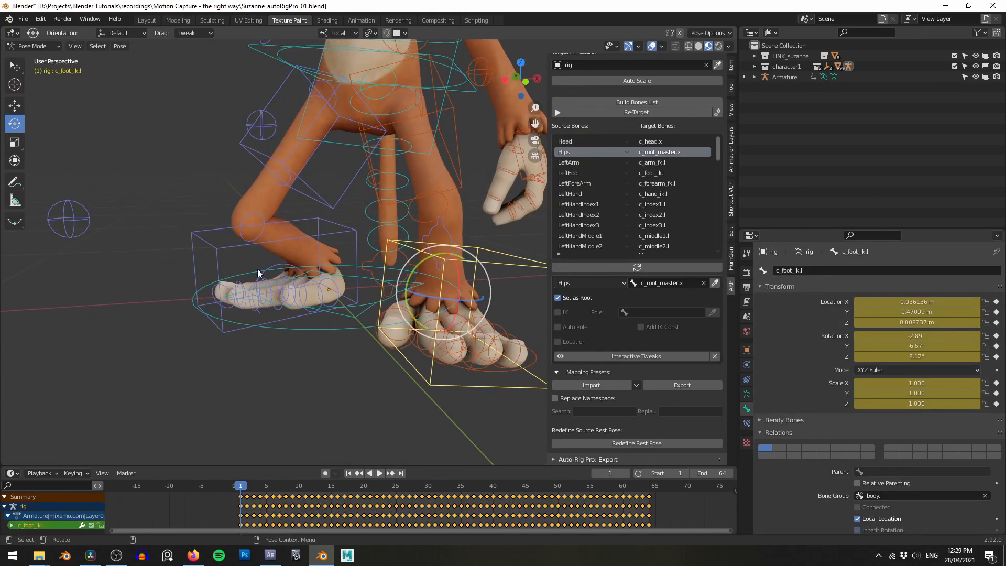
click(226, 250)
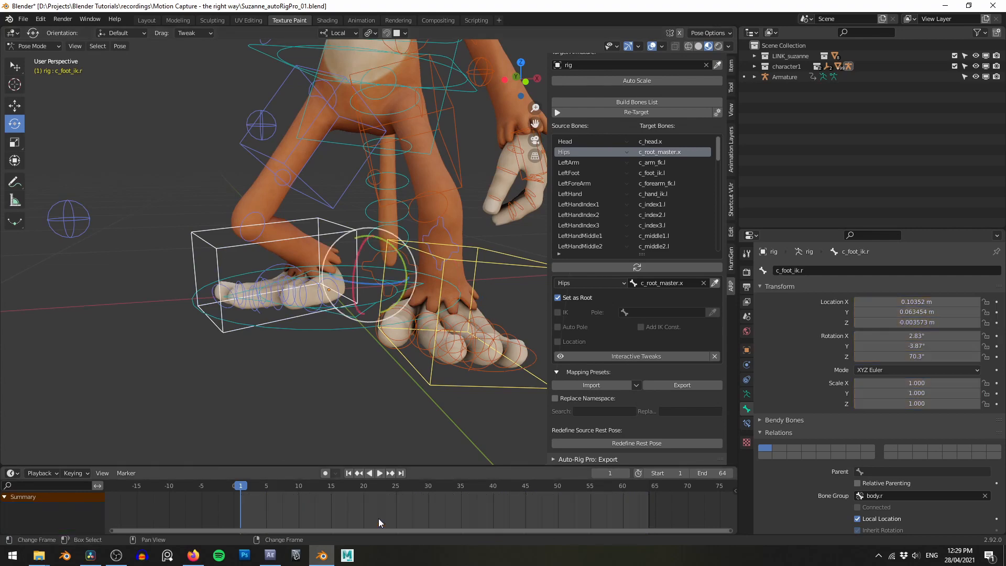
- Set the c_foot_ik.l control's Z location and its X and Y rotations to 0
scroll(439, 366, down, 1)
shift+middle_drag(445, 351, 399, 387)
click(731, 66)
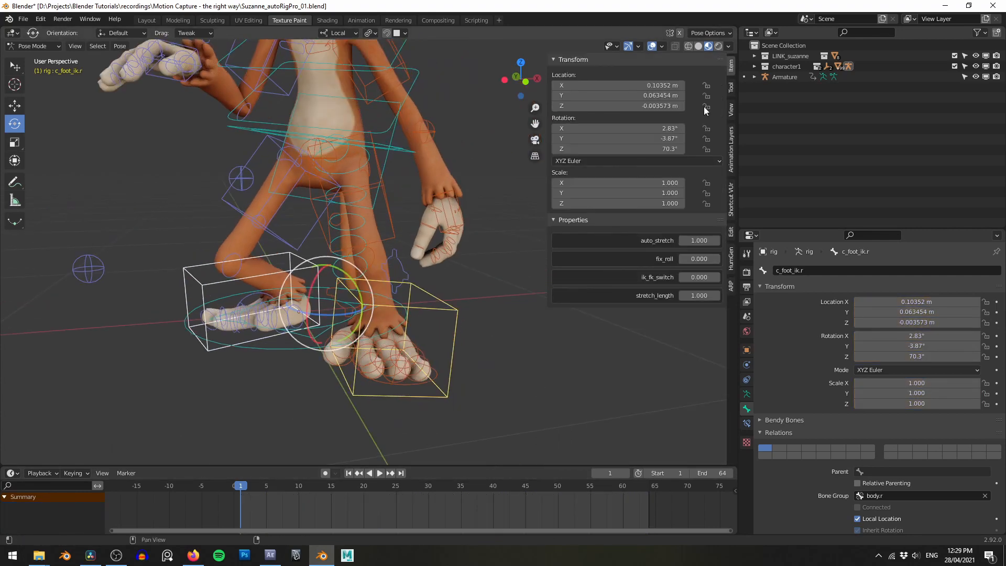
click(457, 350)
shift+middle_drag(457, 351, 468, 350)
double_click(622, 106)
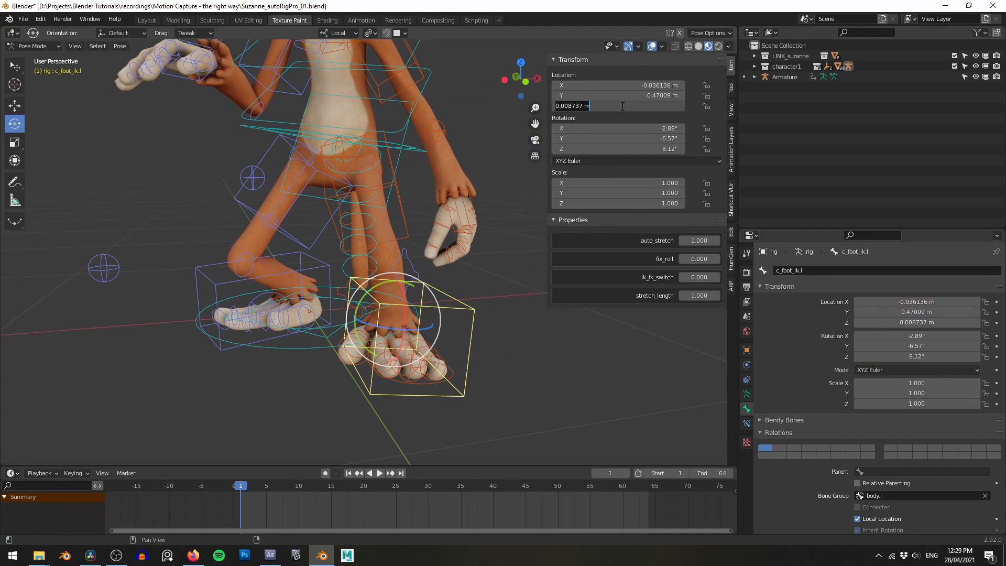
text(0)
key(Tab)
text(0)
key(Tab)
text(0)
key(Return)
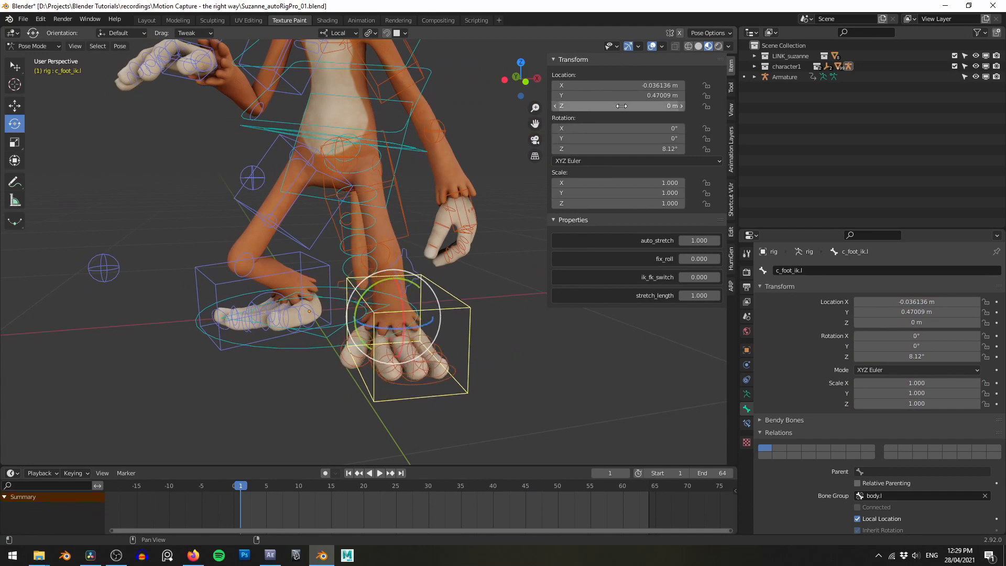
- Set the c_foot_ik.r control's Z location and its X and Y rotations to 0
click(227, 287)
double_click(616, 128)
text(0)
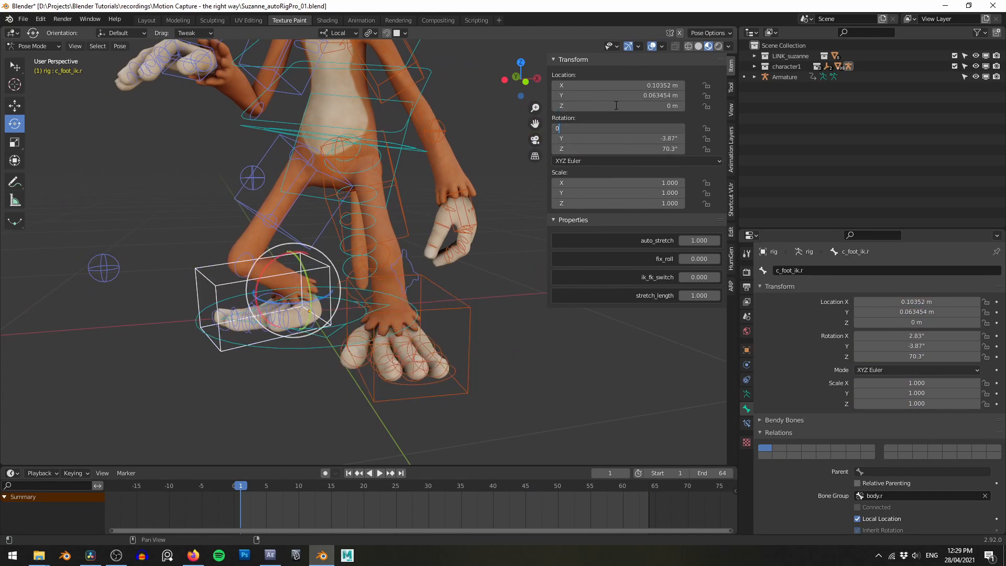
key(Tab)
text(0)
key(Return)
- Return to Object Mode with the viewport overlays hidden and add a 2 m plane
shift+middle_drag(454, 231, 443, 265)
key(ctrl+Tab)
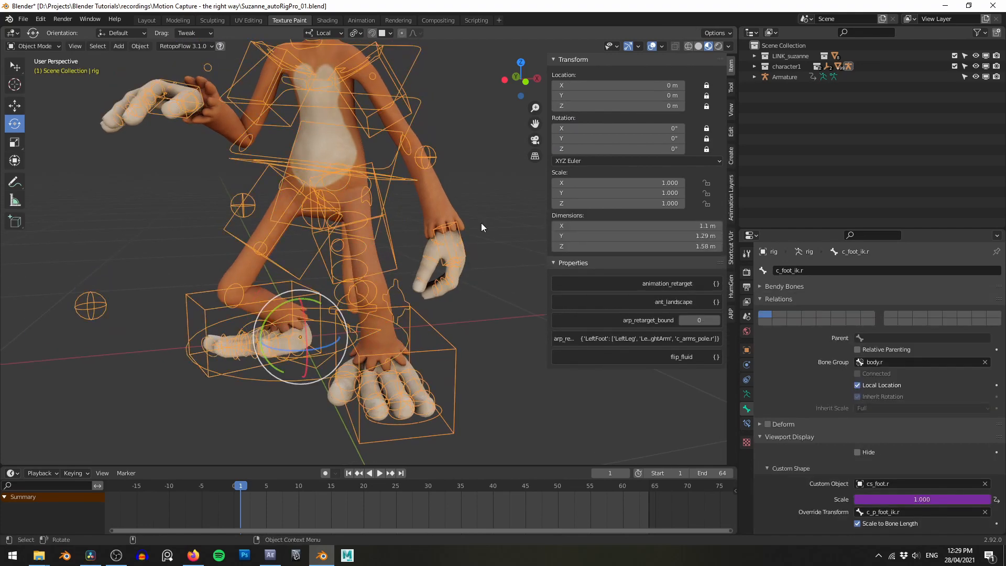
key(h)
key(shift+a)
mouse_move(488, 217)
click(576, 217)
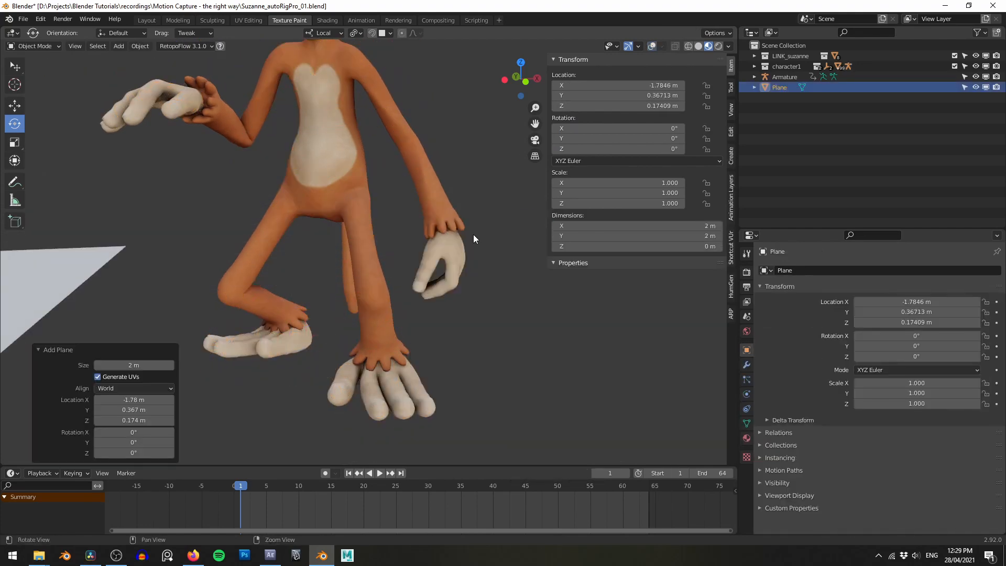
- Reset the plane's location to the world origin and scale it up to 2.251 as a floor
key(alt+g)
key(s)
click(579, 210)
- Play the animation to examine how the character's feet sit on the floor plane
key(space)
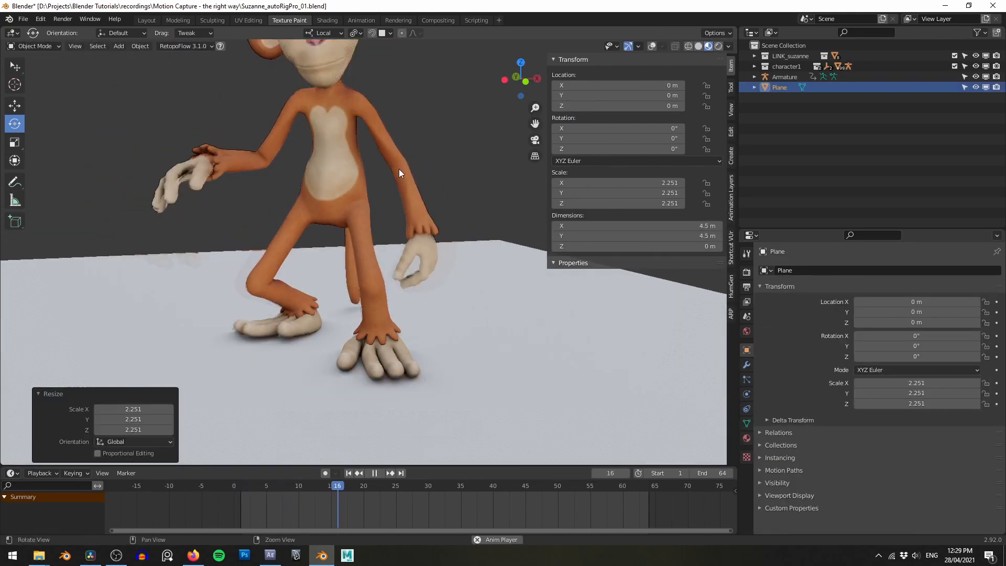
scroll(403, 189, down, 3)
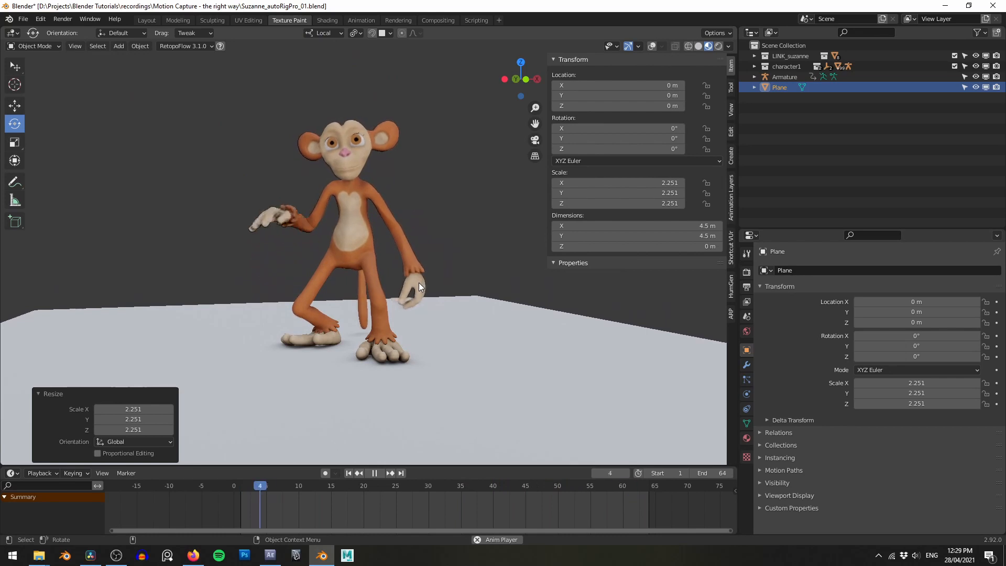
key(space)
- Show the viewport overlays and select the rig's c_root_master.x control in Pose Mode
key(shift+alt+z)
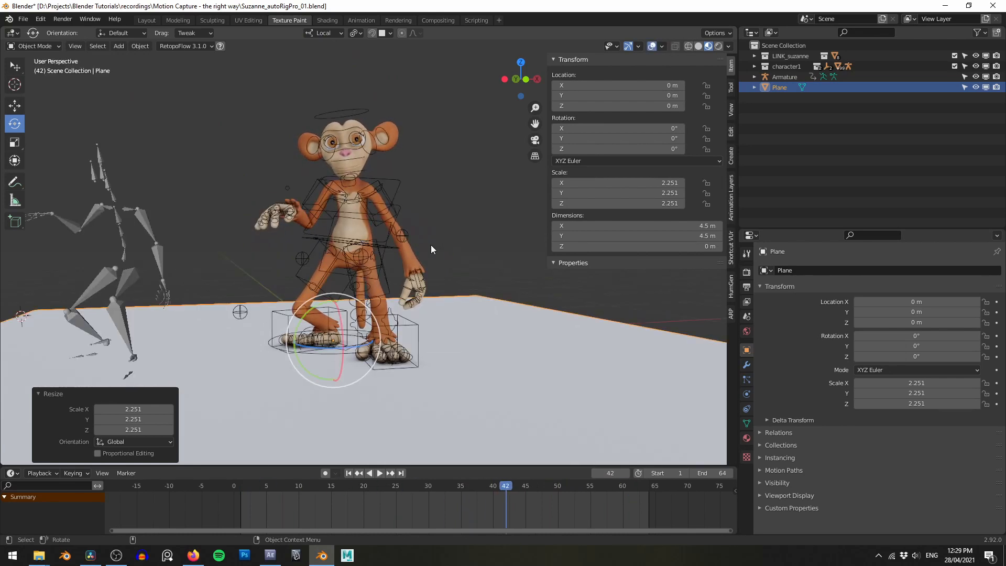
click(385, 250)
key(ctrl+Tab)
click(393, 246)
middle_drag(509, 242, 502, 246)
scroll(493, 247, up, 1)
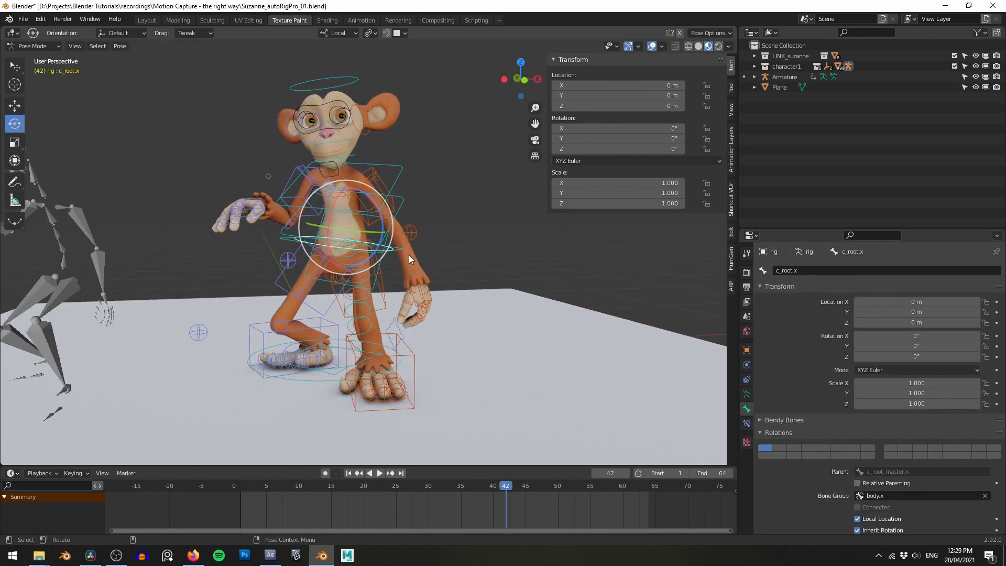
click(403, 250)
key(g)
key(z)
key(z)
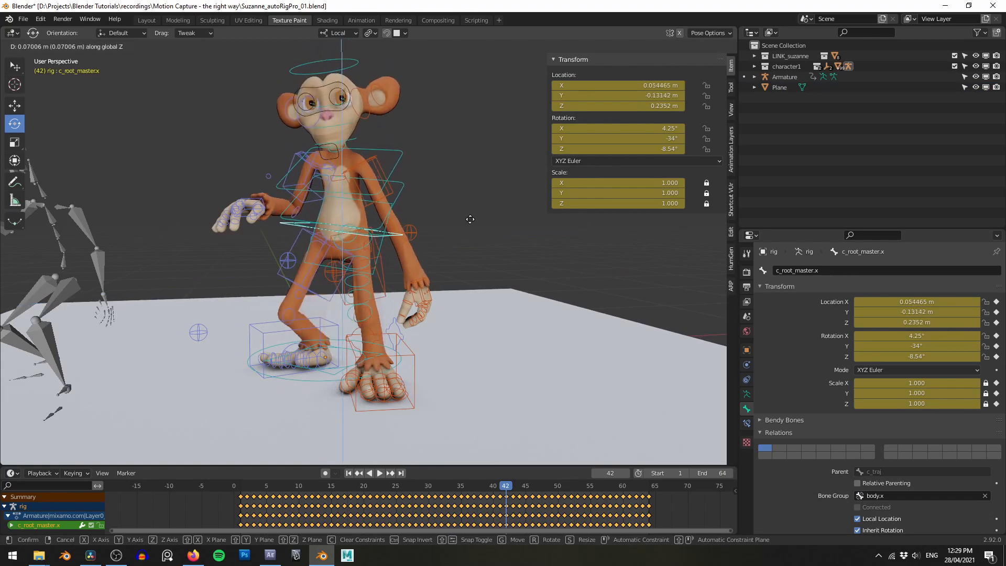
right_click(480, 250)
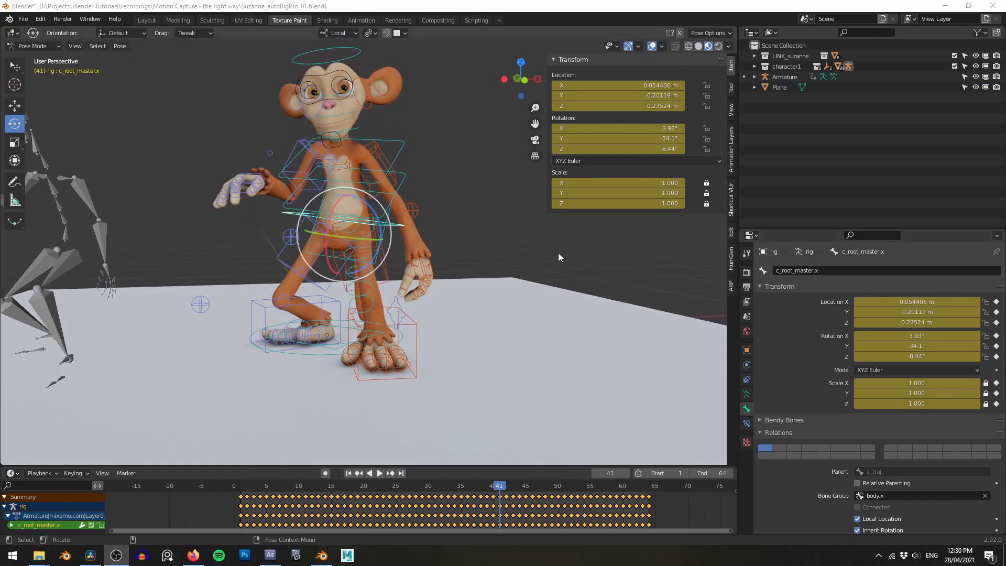
- Enable auto keying and move c_root_master.x up about 0.147 m along global Z at frame 41
click(530, 234)
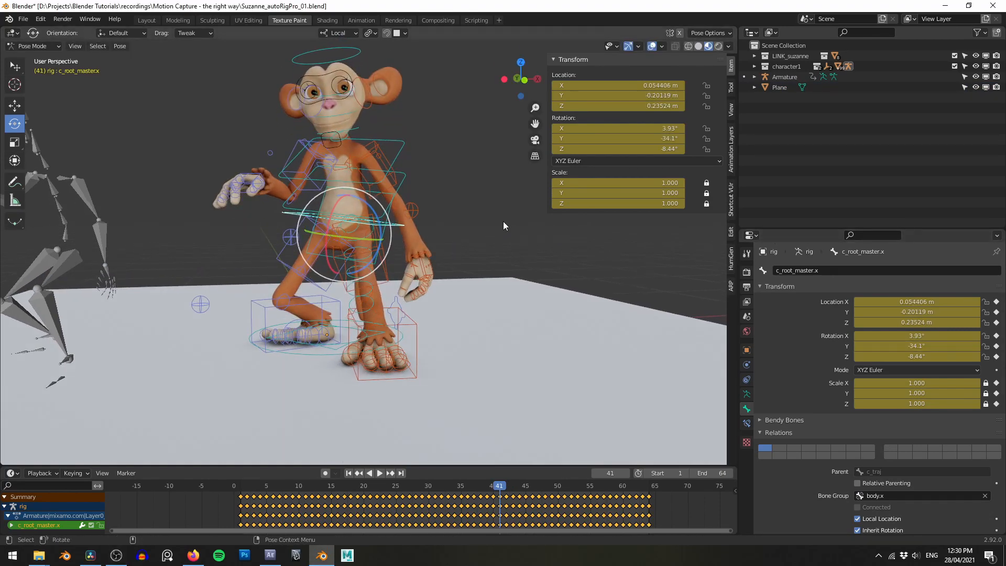
middle_drag(509, 206, 500, 213)
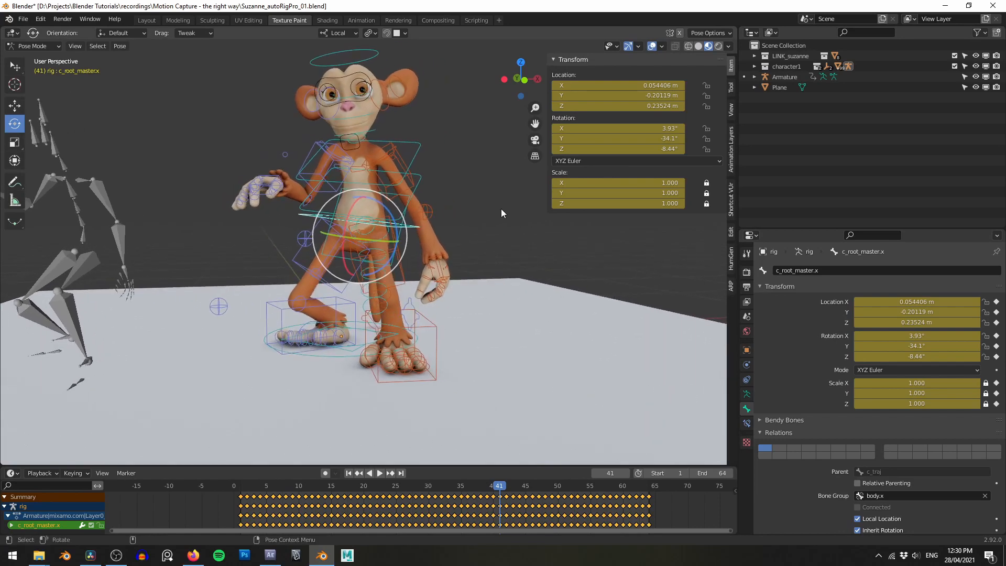
click(325, 473)
middle_drag(445, 293, 458, 293)
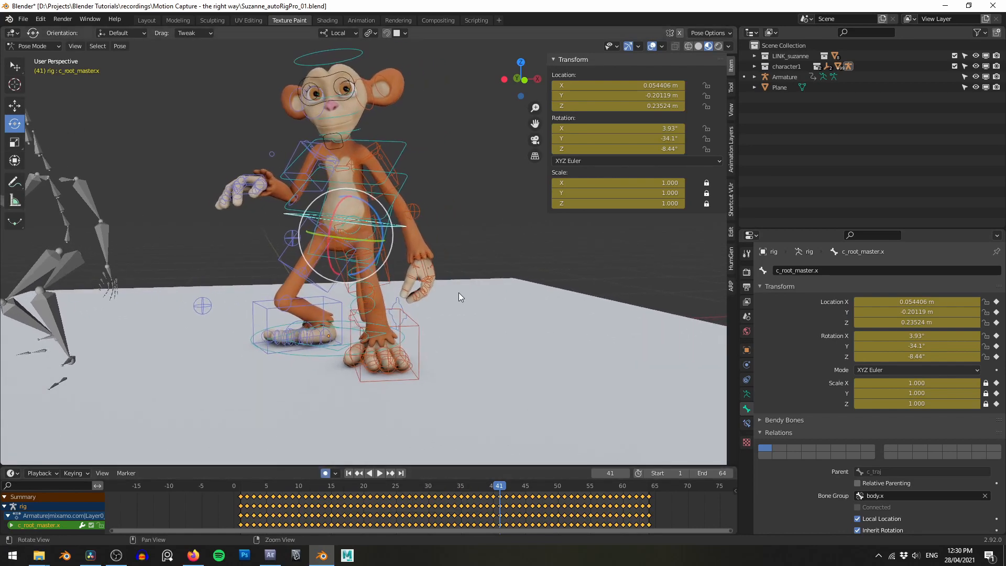
key(g)
key(z)
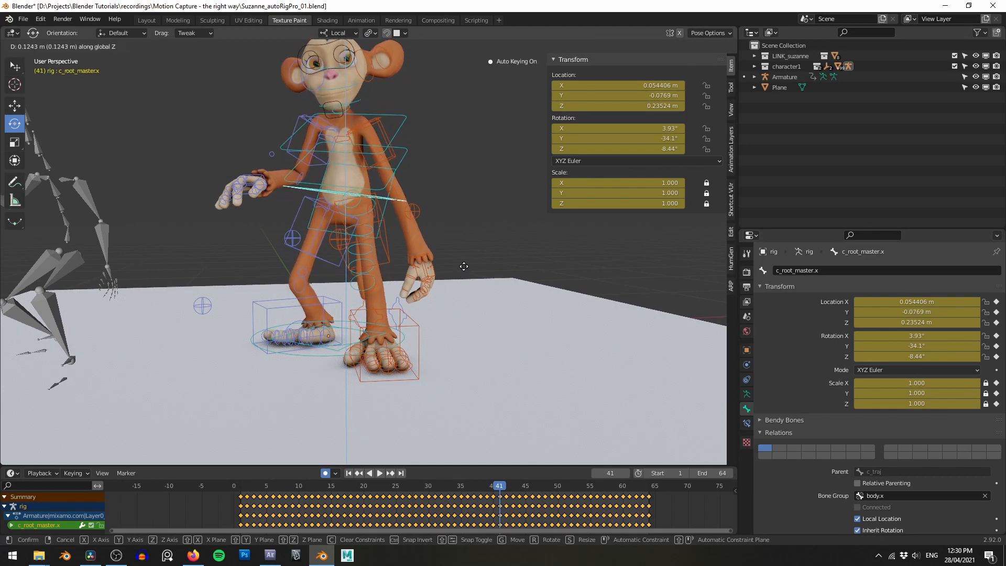
click(464, 262)
- Play the animation and compare the c_root_master.x pose at frames 41 and 42
middle_drag(479, 288, 504, 430)
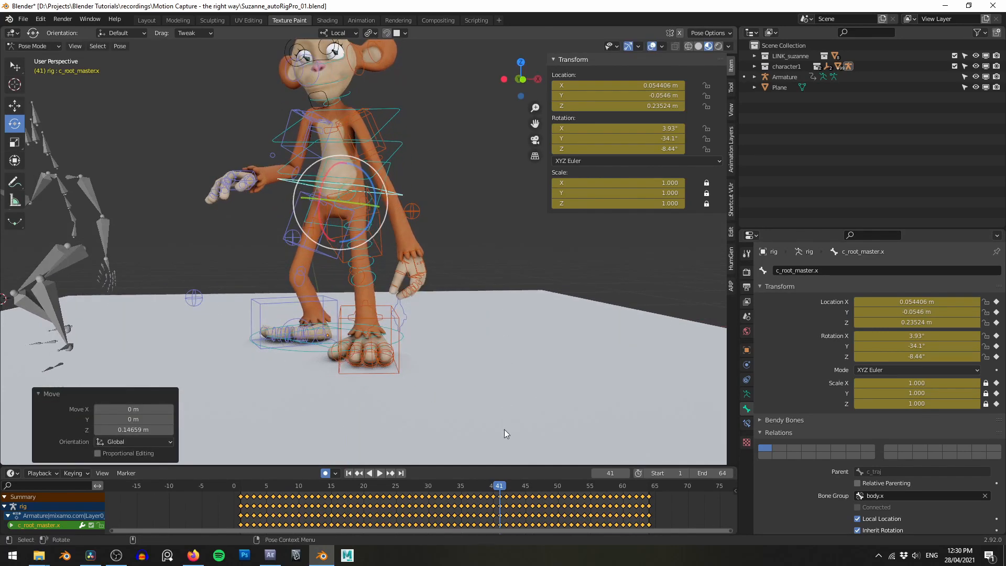
key(space)
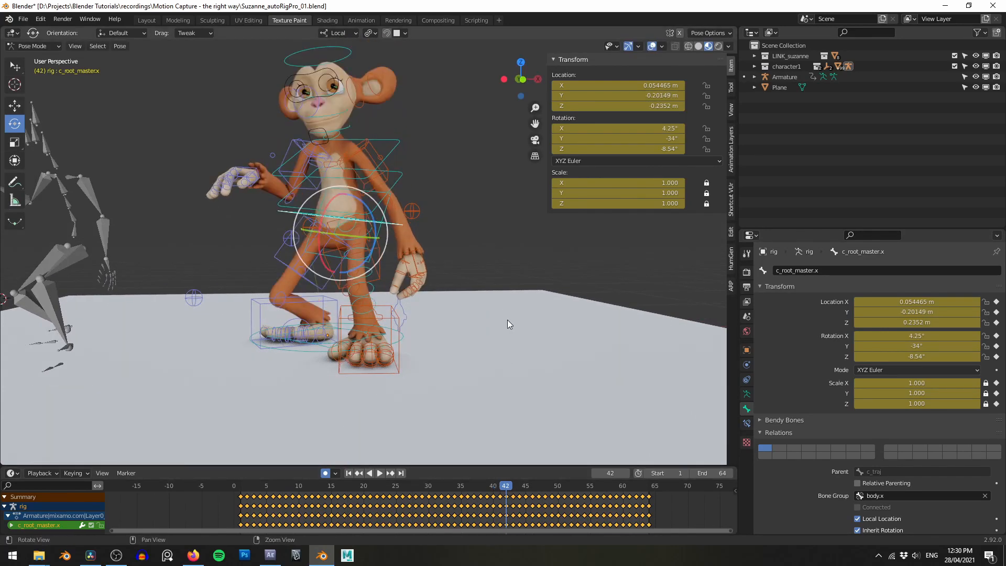
key(Escape)
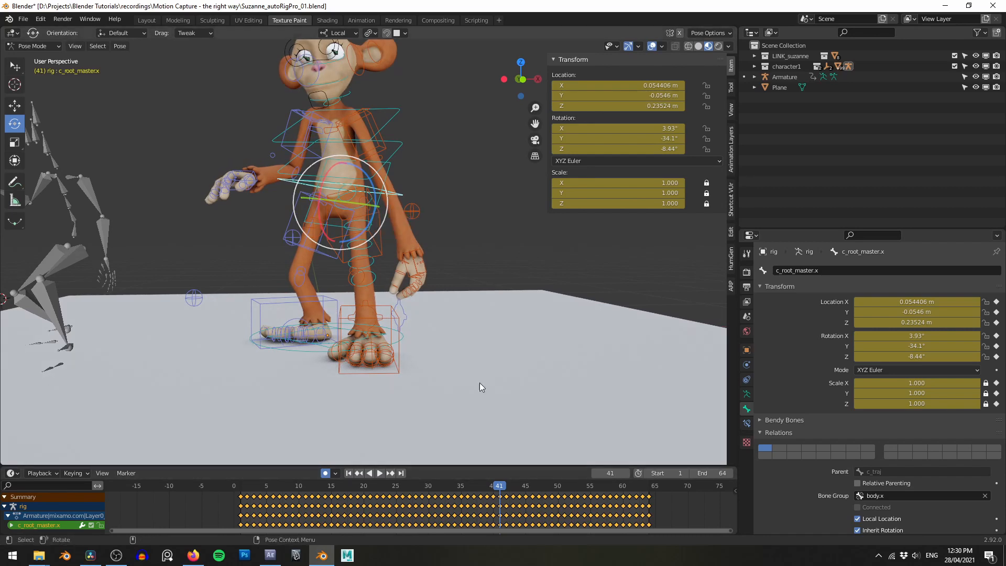
middle_drag(452, 352, 461, 354)
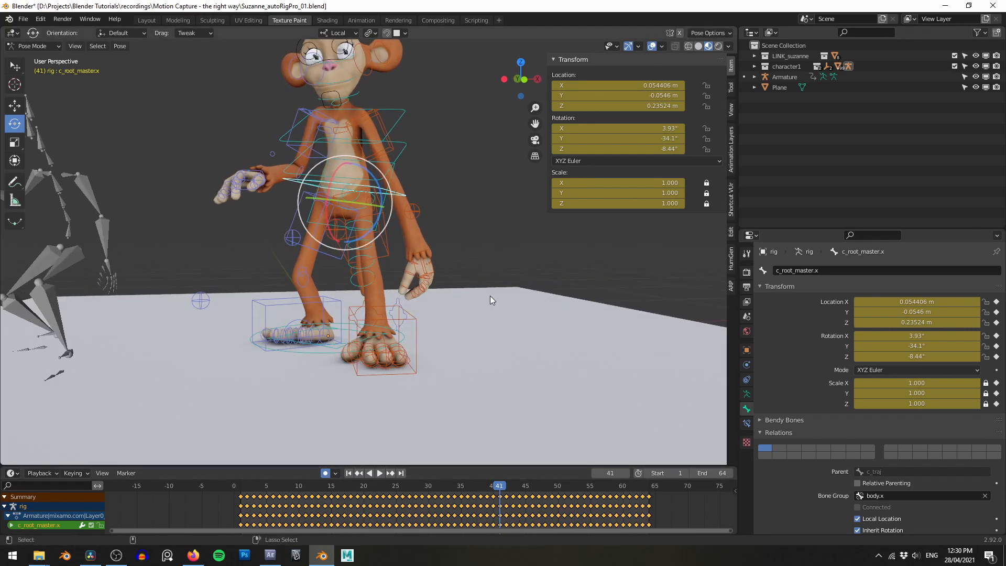
key(Right)
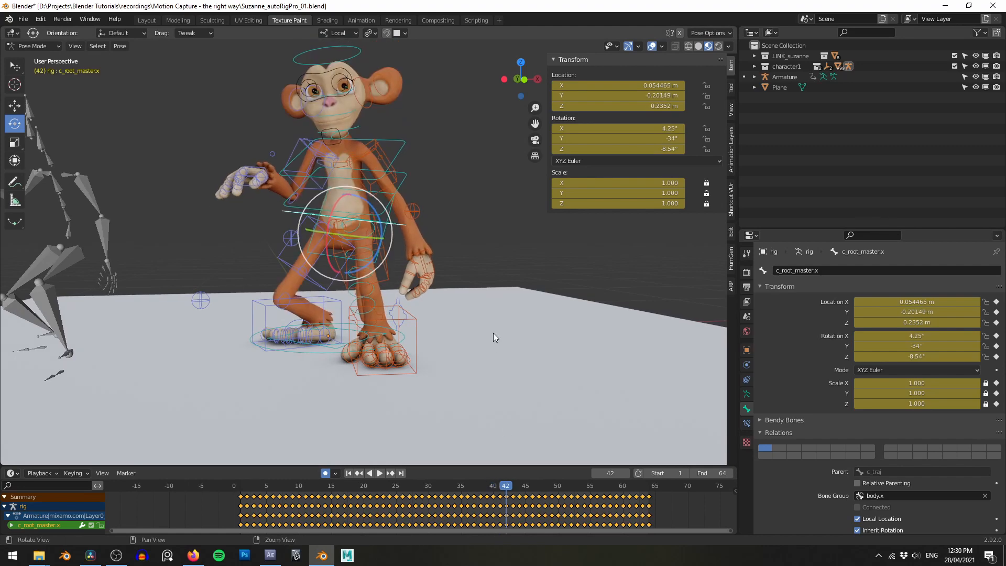
- Show the Auto-Rig Pro Remap settings and enable Interactive Tweaks for the retargeted animation
click(730, 284)
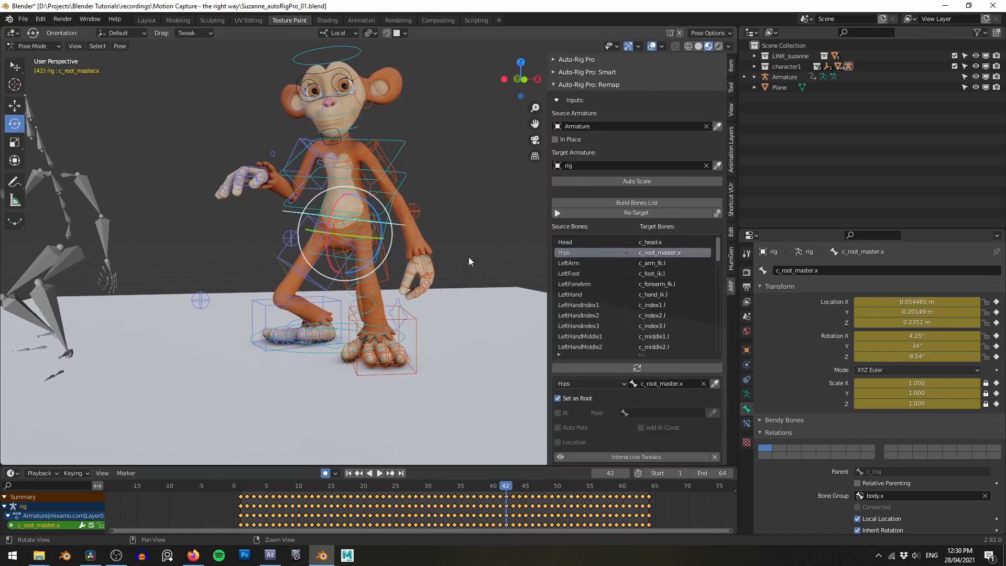
alt+middle_drag(468, 257, 485, 237)
scroll(626, 310, down, 3)
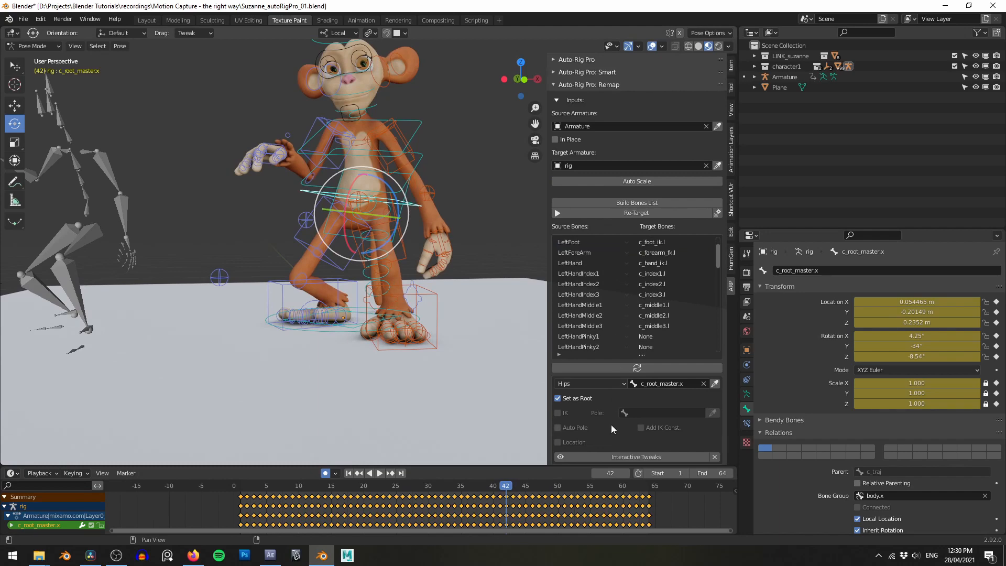
scroll(611, 424, down, 5)
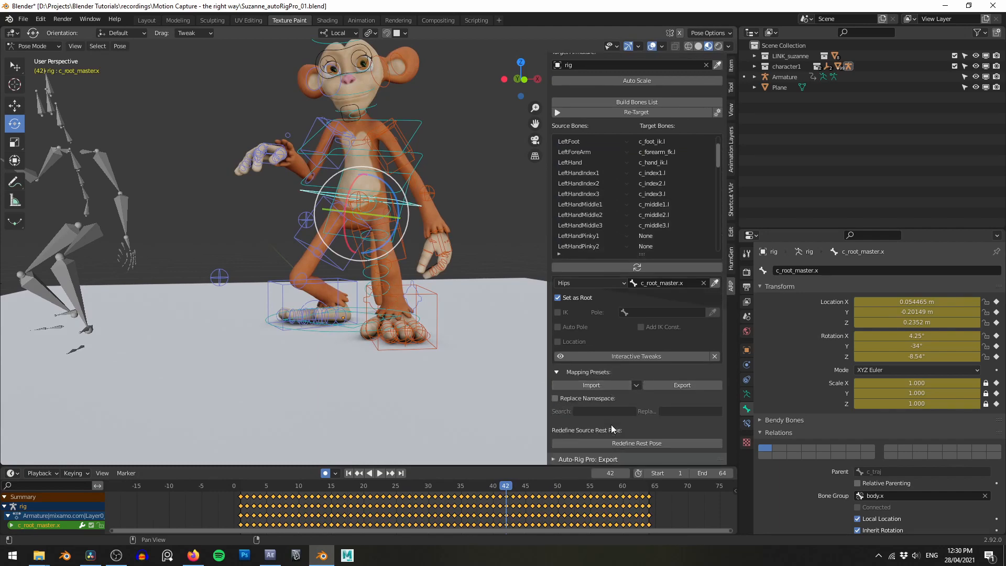
click(632, 356)
alt+middle_drag(458, 274, 479, 278)
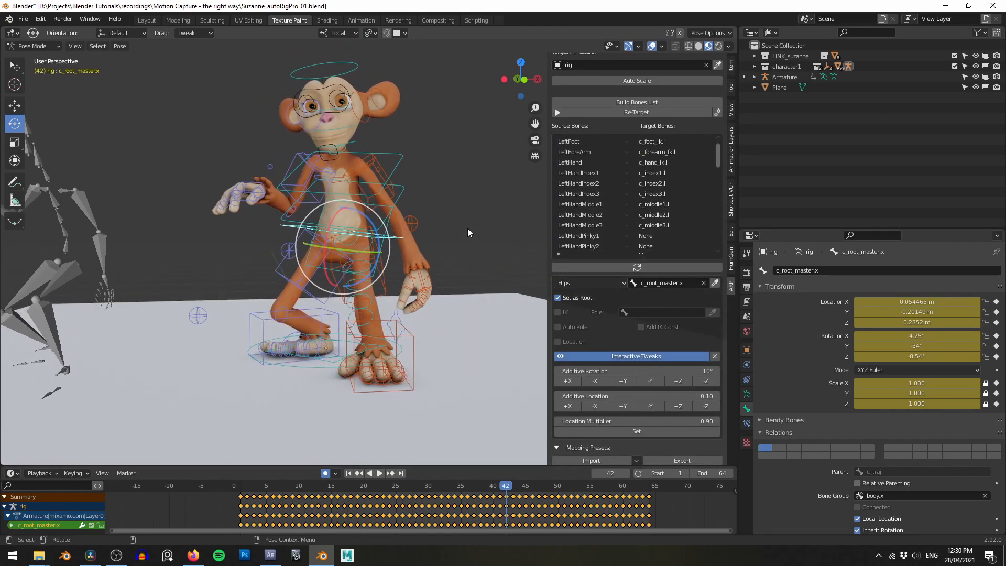
scroll(468, 229, up, 1)
alt+drag(505, 216, 490, 215)
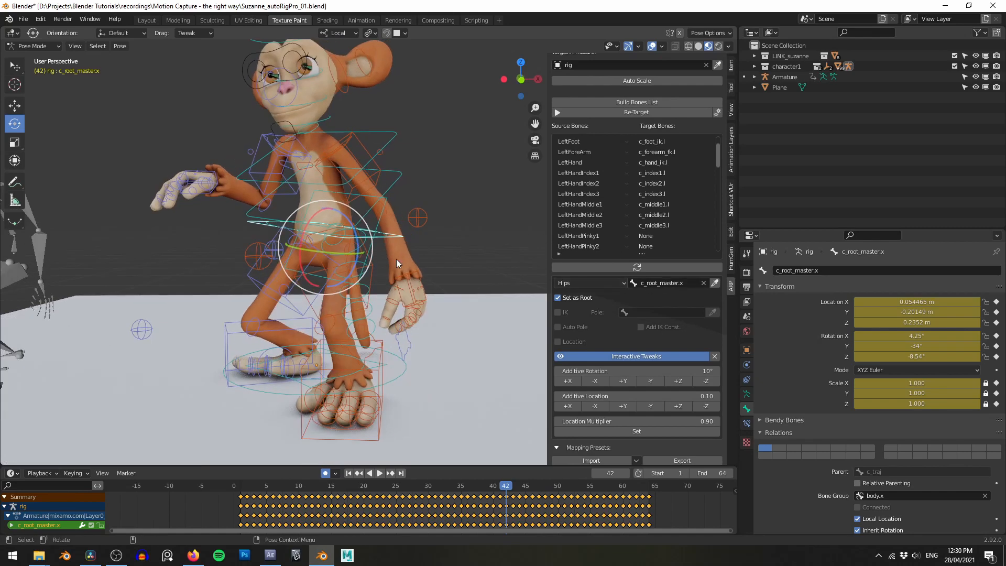
- Select the Hips entry mapped to c_root_master.x in the Remap bones list for tweaking
click(609, 286)
click(609, 286)
drag(716, 153, 709, 132)
alt+middle_drag(420, 220, 443, 199)
alt+middle_drag(443, 305, 425, 314)
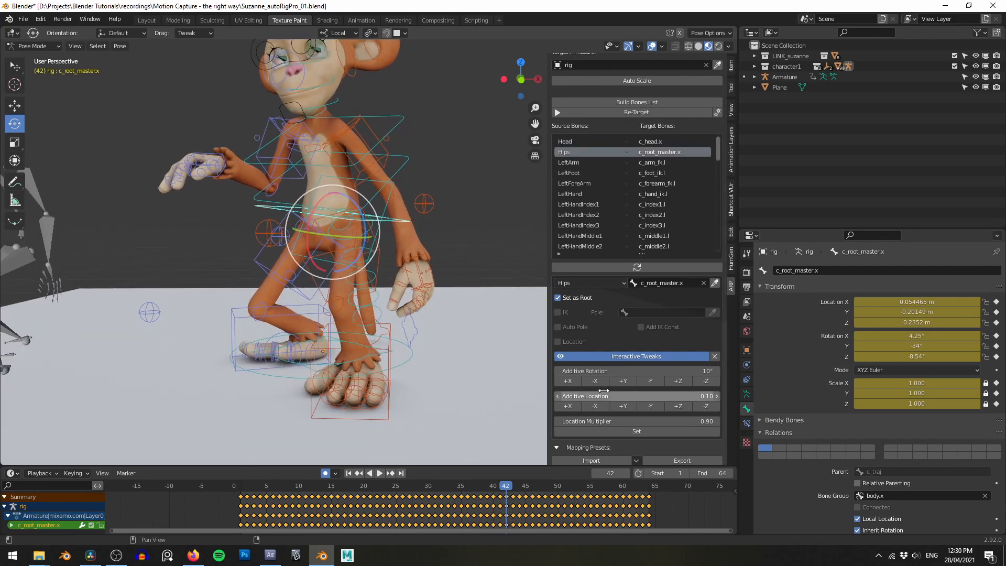
alt+drag(501, 381, 472, 339)
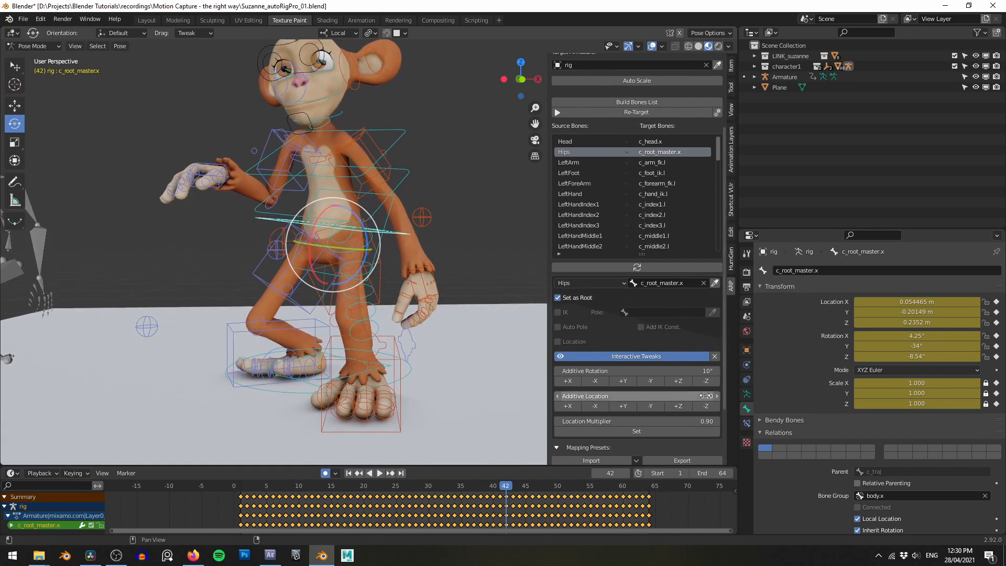
scroll(705, 395, down, 2)
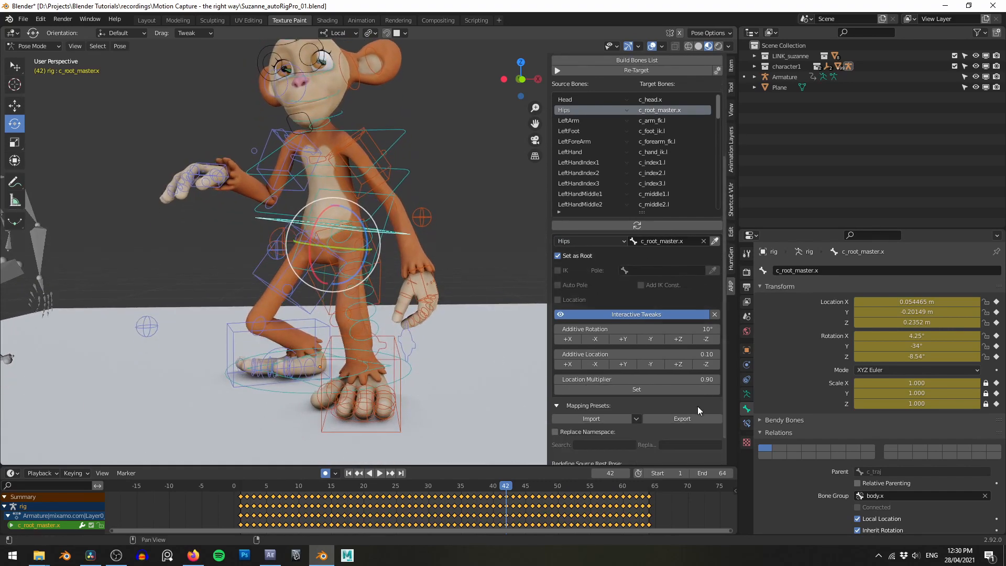
- Try additive location offsets of 0.10 on c_root_master.x in both Y directions, ending with a net +Y offset of 0.10
click(681, 364)
mouse_move(471, 350)
middle_down()
mouse_move(367, 349)
mouse_move(454, 336)
mouse_move(436, 338)
mouse_move(498, 350)
mouse_move(413, 352)
mouse_move(473, 353)
middle_up()
click(623, 364)
click(623, 364)
middle_drag(385, 344, 477, 326)
click(651, 364)
click(649, 363)
click(630, 364)
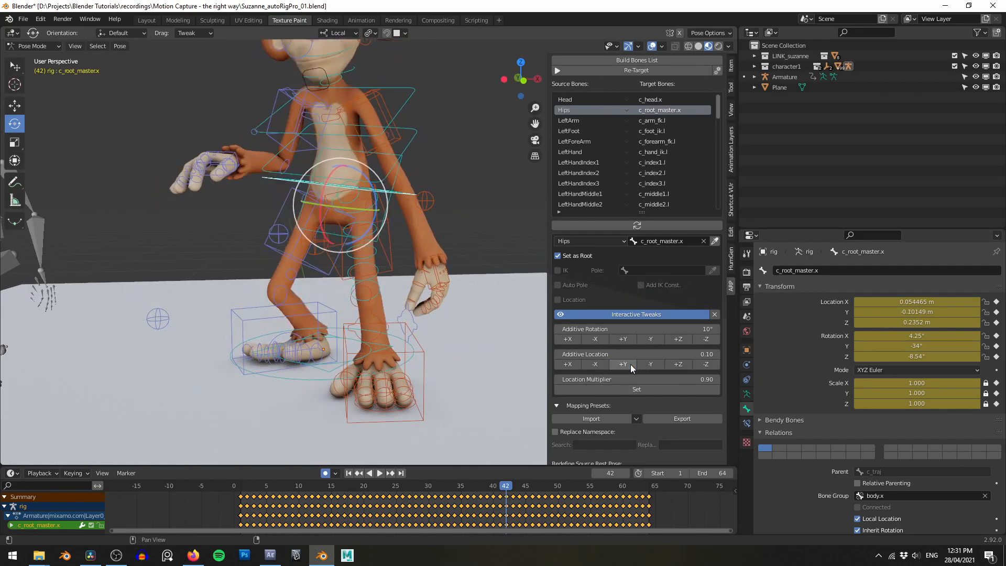
middle_drag(393, 357, 433, 282)
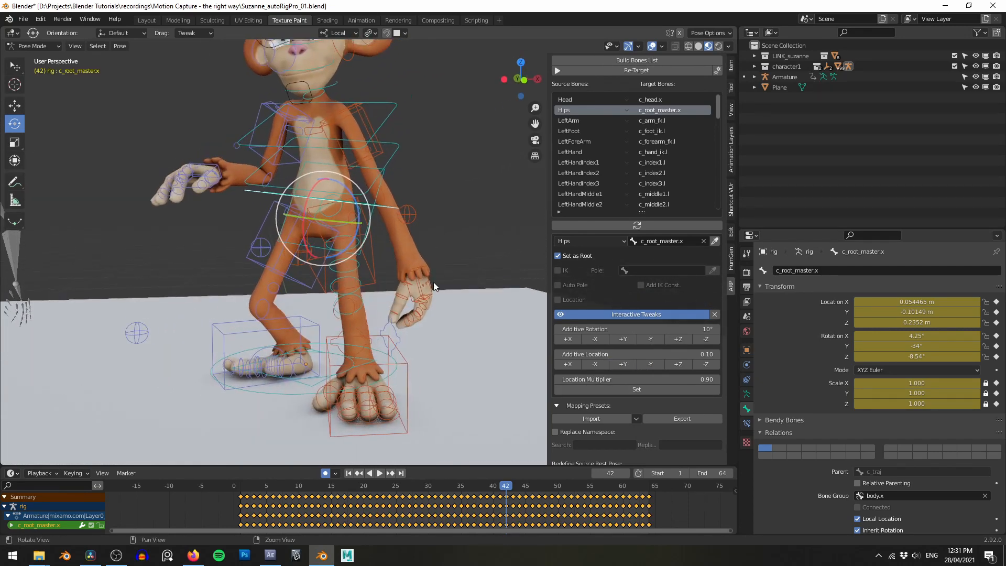
- Select c_hand_ik.l with its LeftHand mapping and try 0.10 additive location offsets along Y, ending with a net -Y offset of 0.10
click(411, 274)
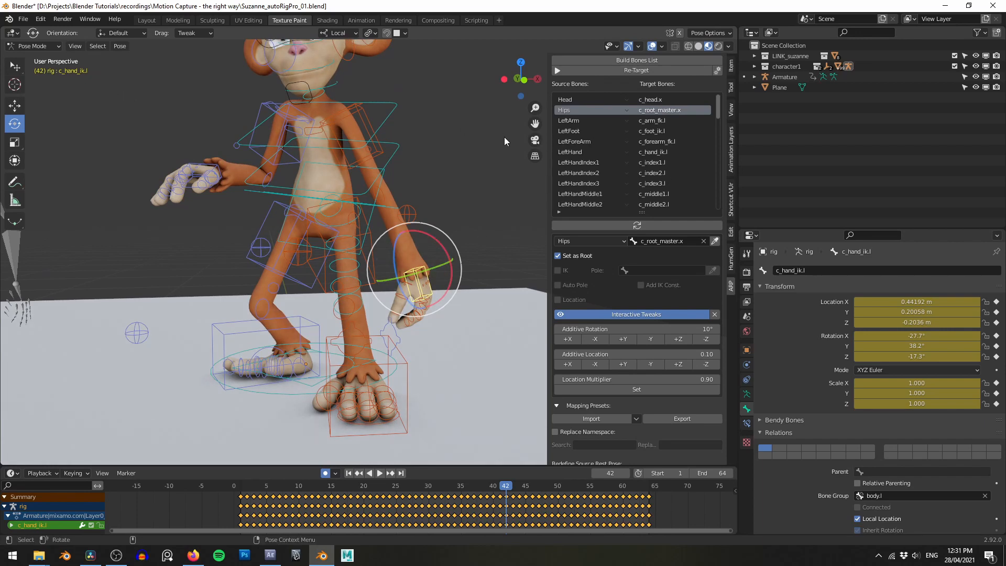
click(657, 155)
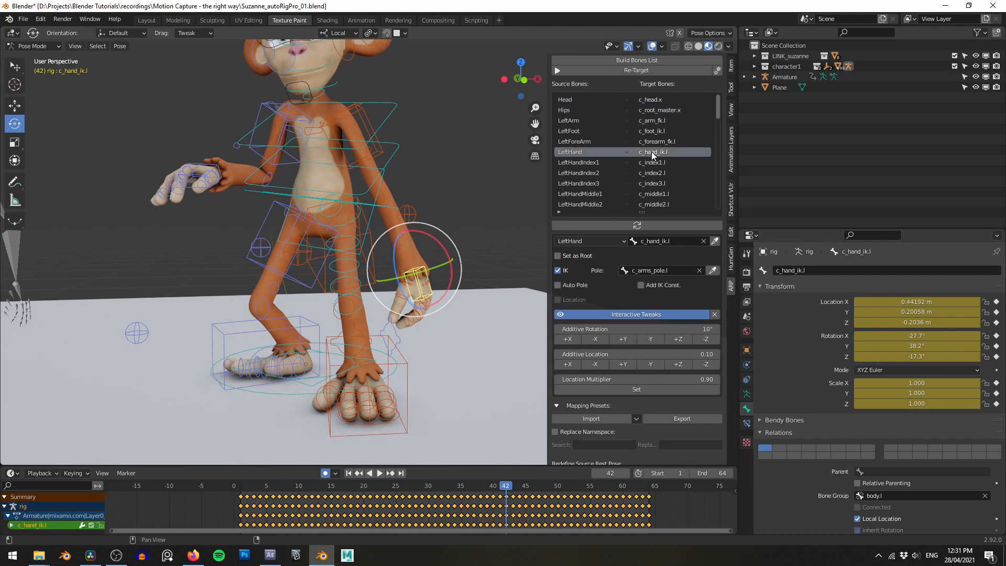
shift+middle_drag(486, 237, 486, 217)
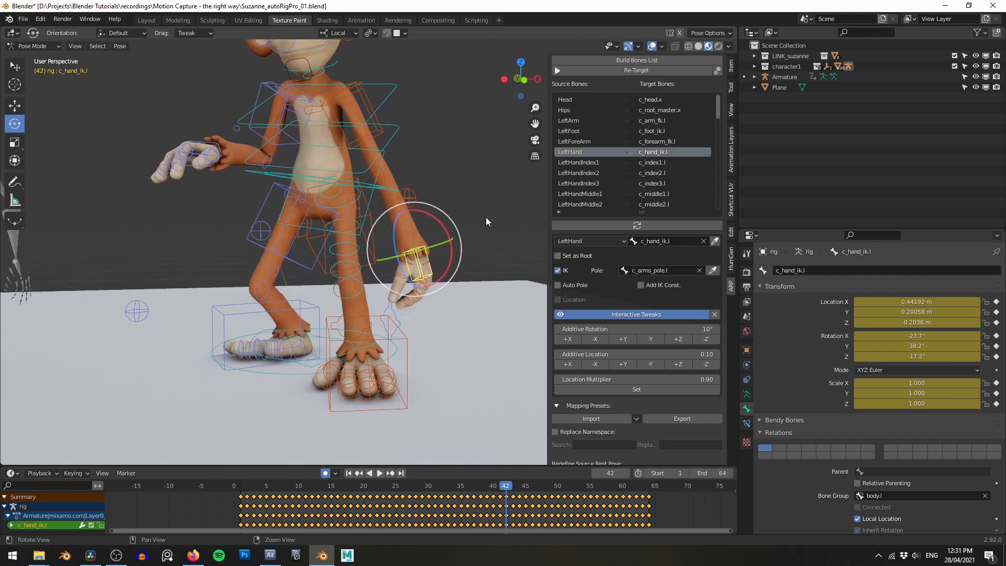
click(640, 365)
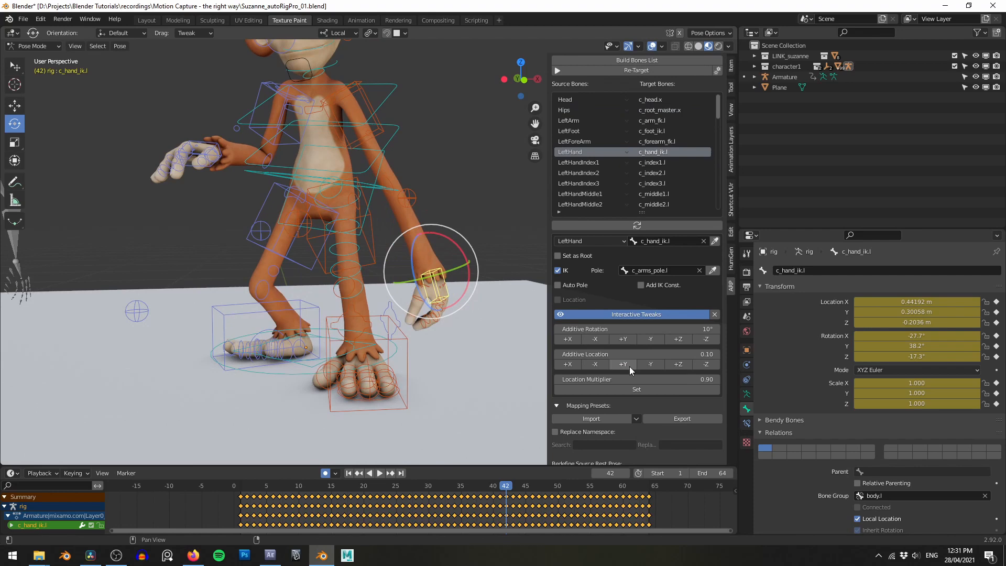
click(660, 365)
middle_drag(486, 316, 477, 316)
scroll(477, 317, down, 3)
- Play the animation with the overlays hidden and shown to examine the tweaked hips and left hand
key(shift+alt+z)
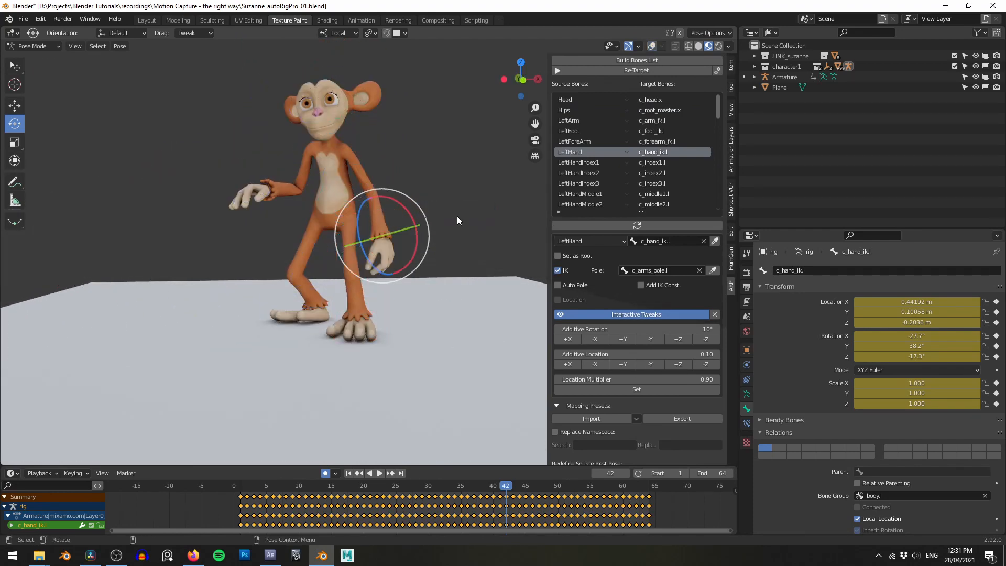
key(space)
middle_drag(457, 216, 428, 268)
key(shift+alt+z)
shift+middle_drag(426, 217, 452, 234)
scroll(451, 233, down, 2)
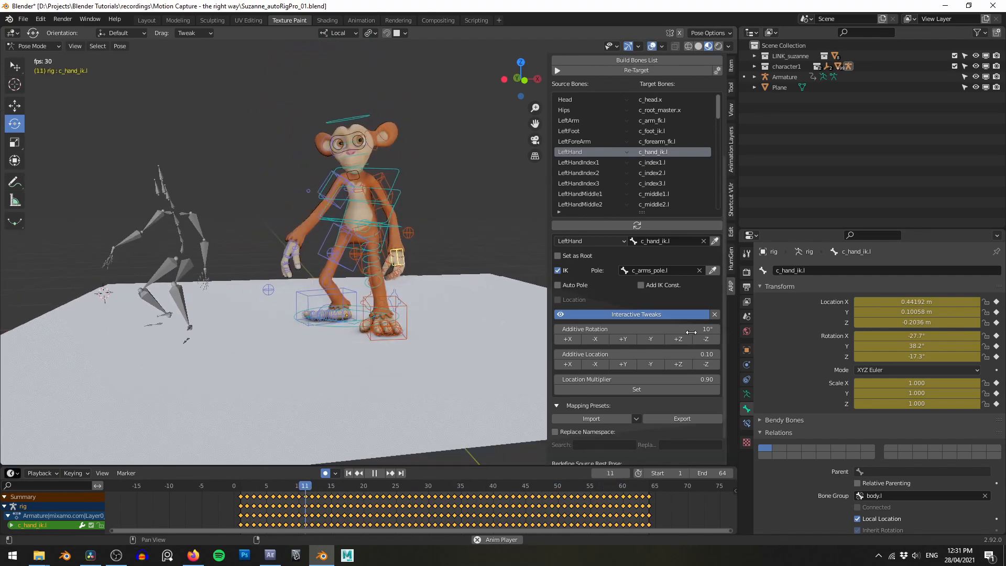